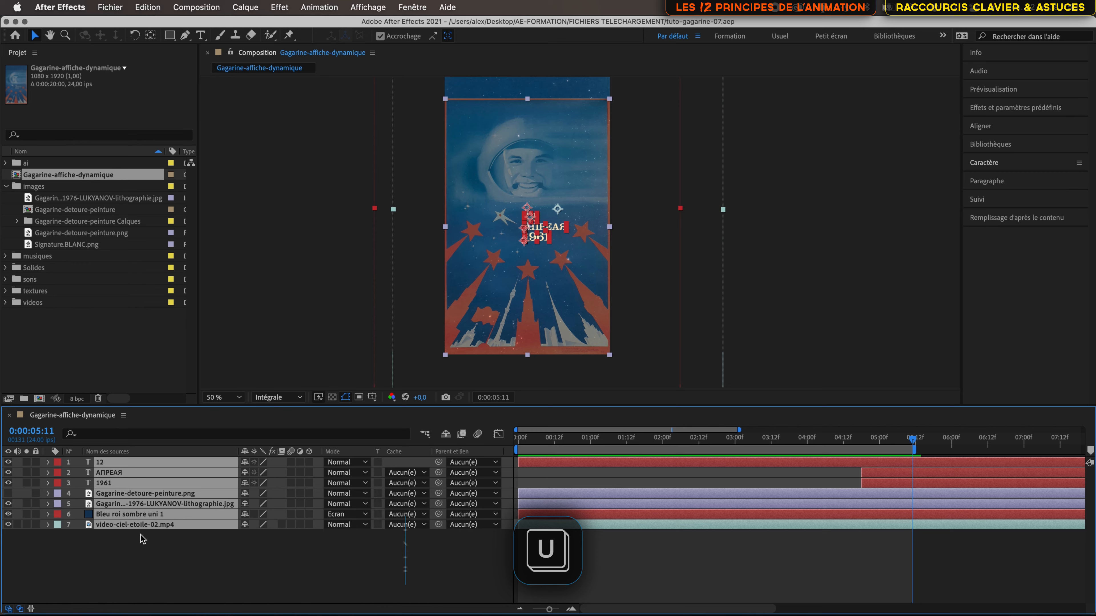
Create a new empty shape layer directly above the text layer "12".
click(143, 545)
click(167, 463)
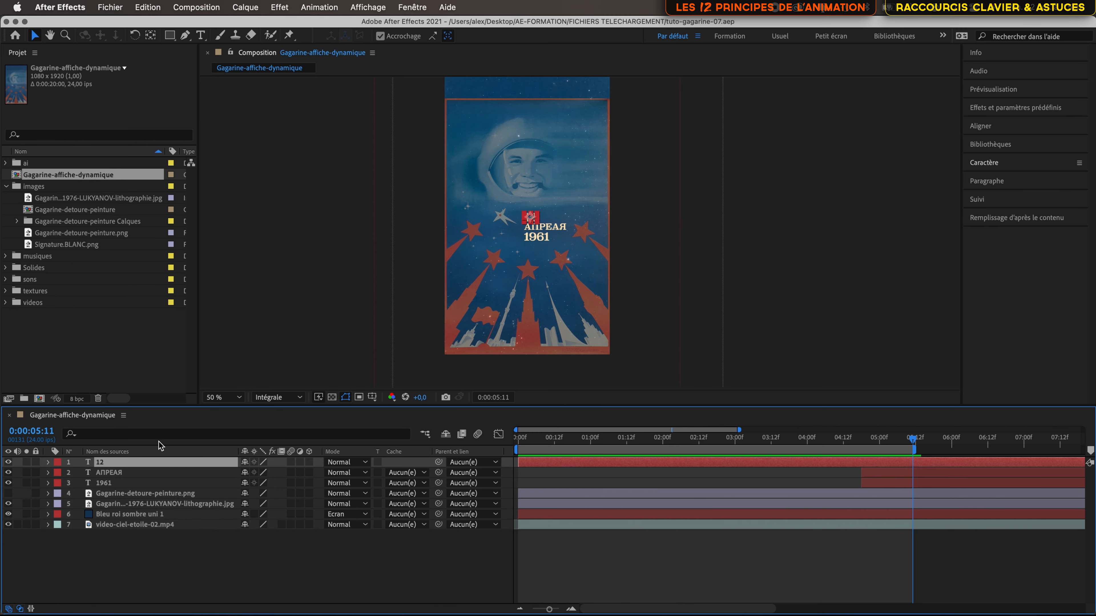
click(245, 8)
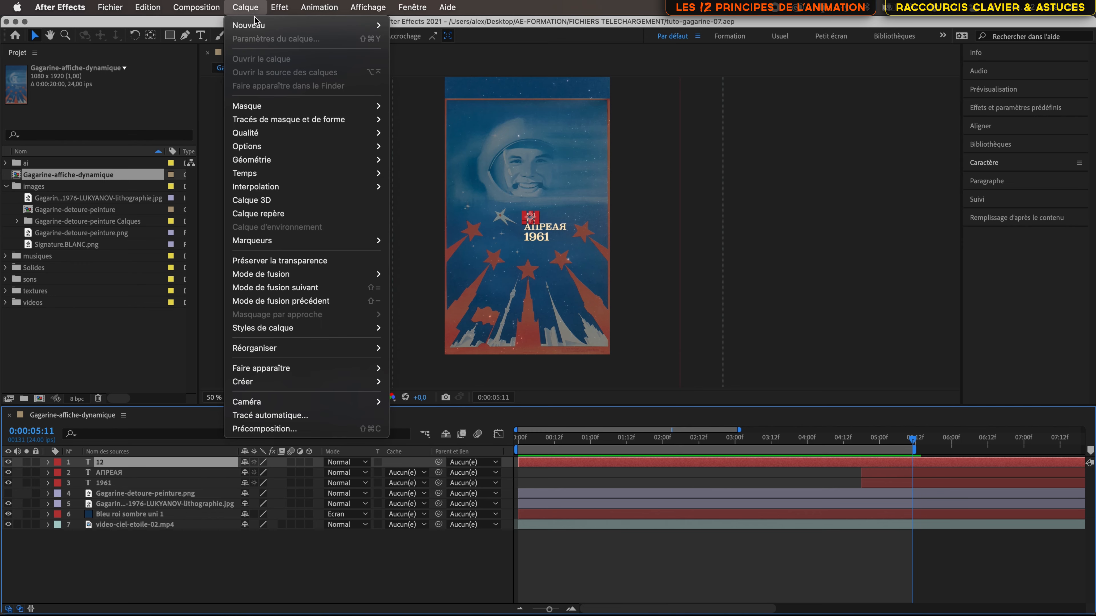
mouse_move(260, 26)
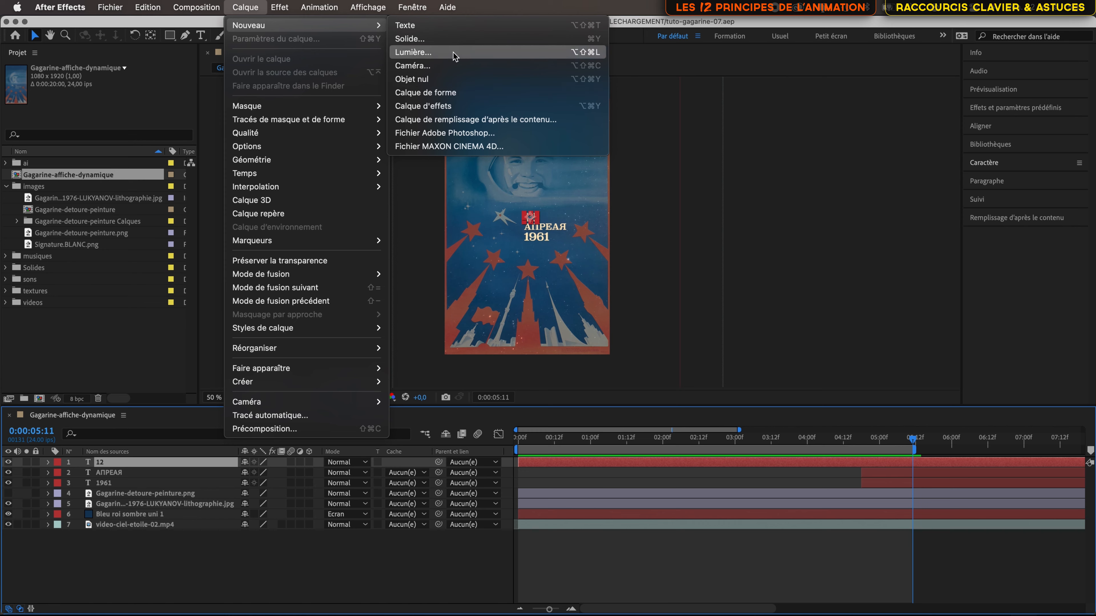
click(429, 92)
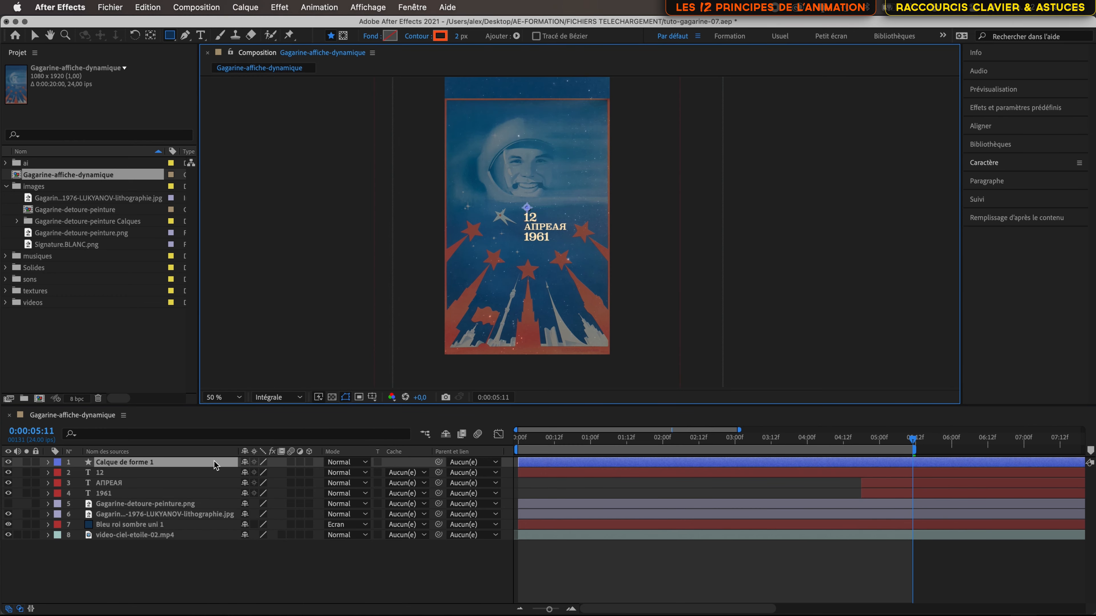
Rename the new shape layer as Cadre and set its label colour to Orange.
click(131, 462)
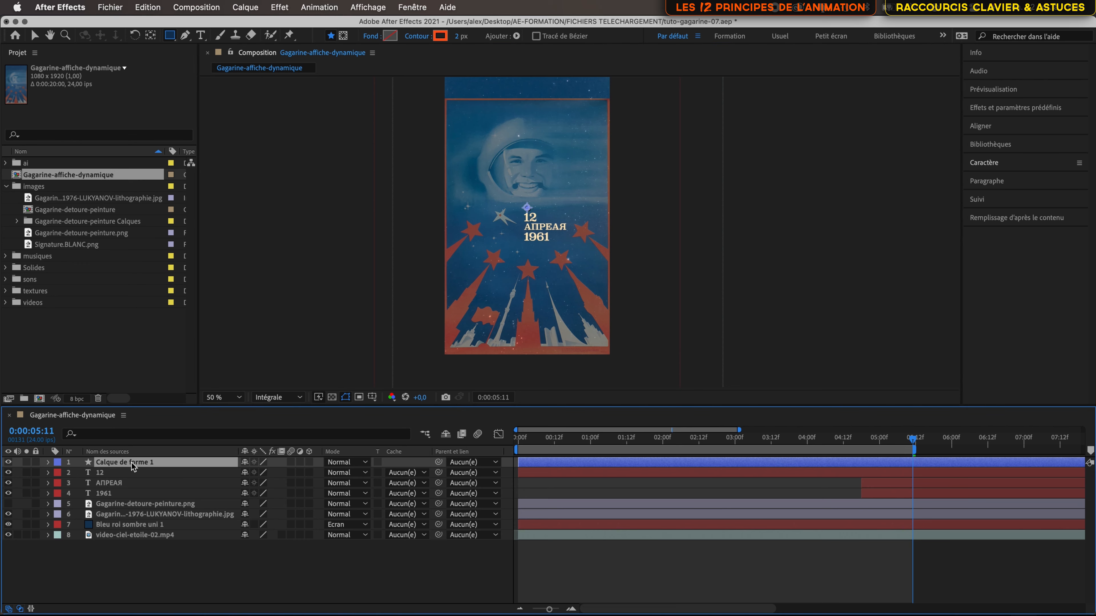
key(Return)
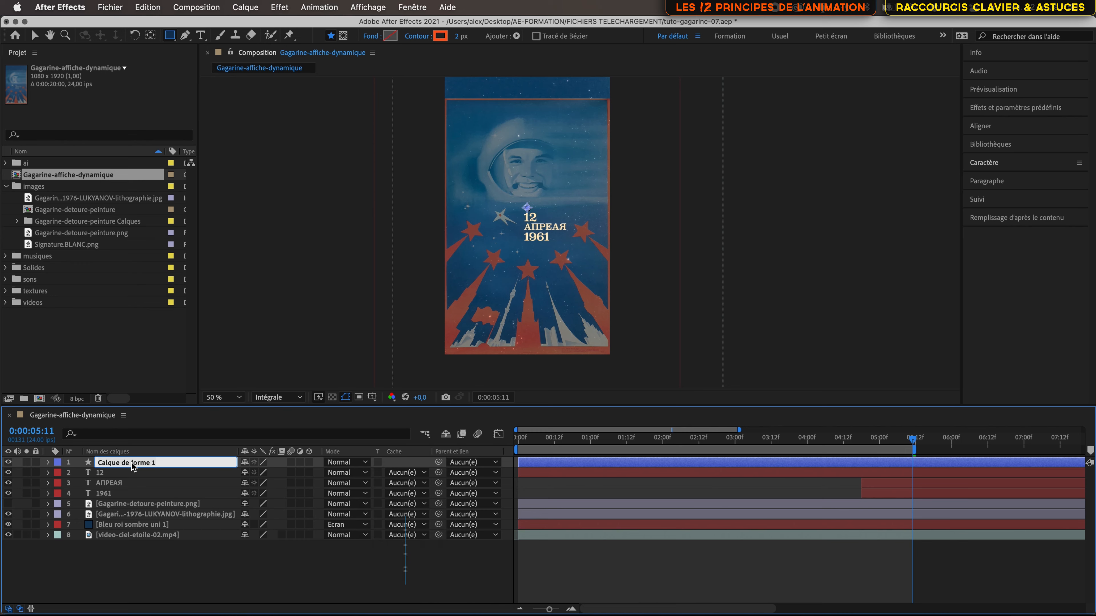
text(Cadre)
key(Return)
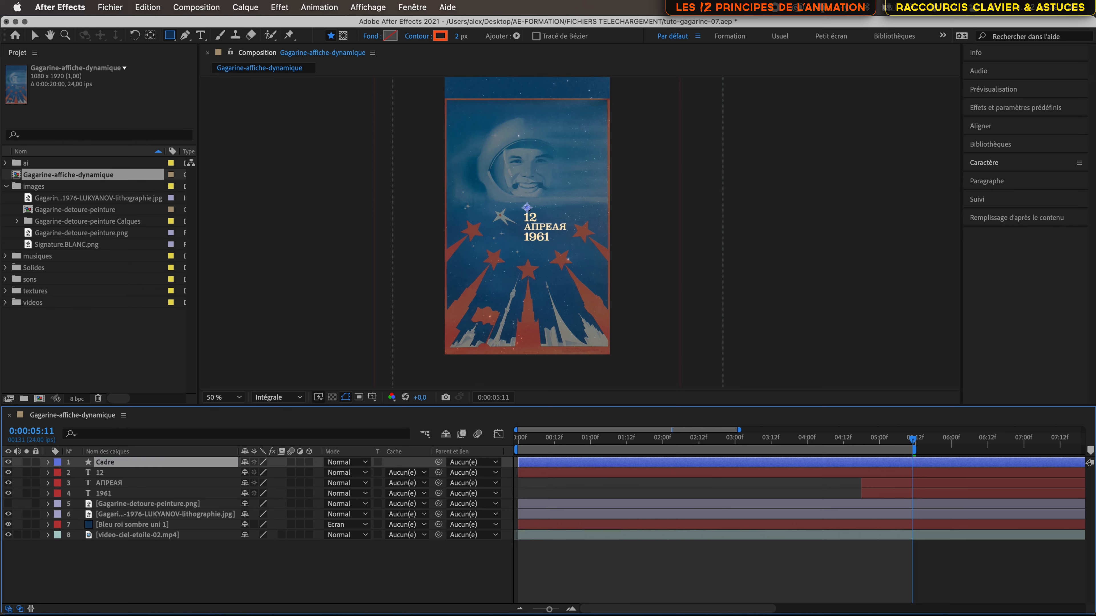
click(58, 462)
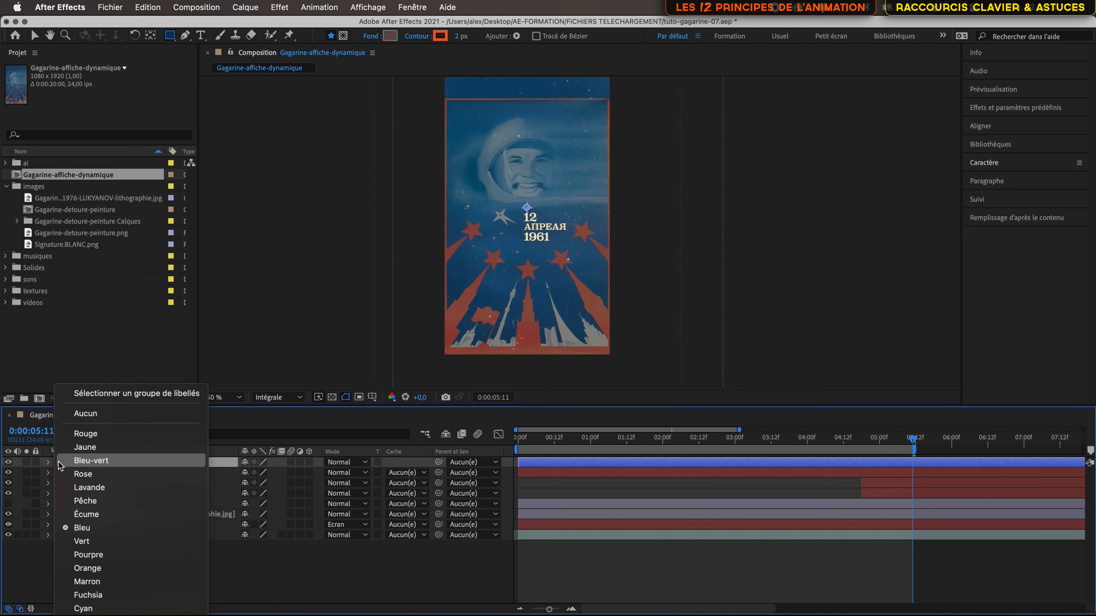
click(80, 569)
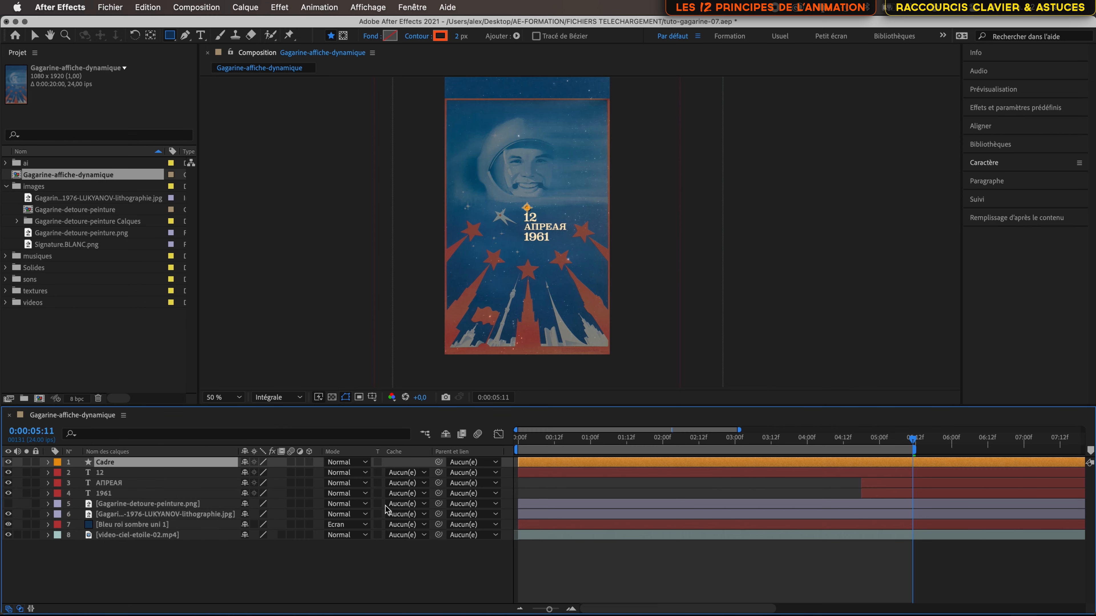
At time 0:00:00:00, draw a rectangle shape on the Cadre layer covering the whole composition frame.
drag(916, 443, 513, 485)
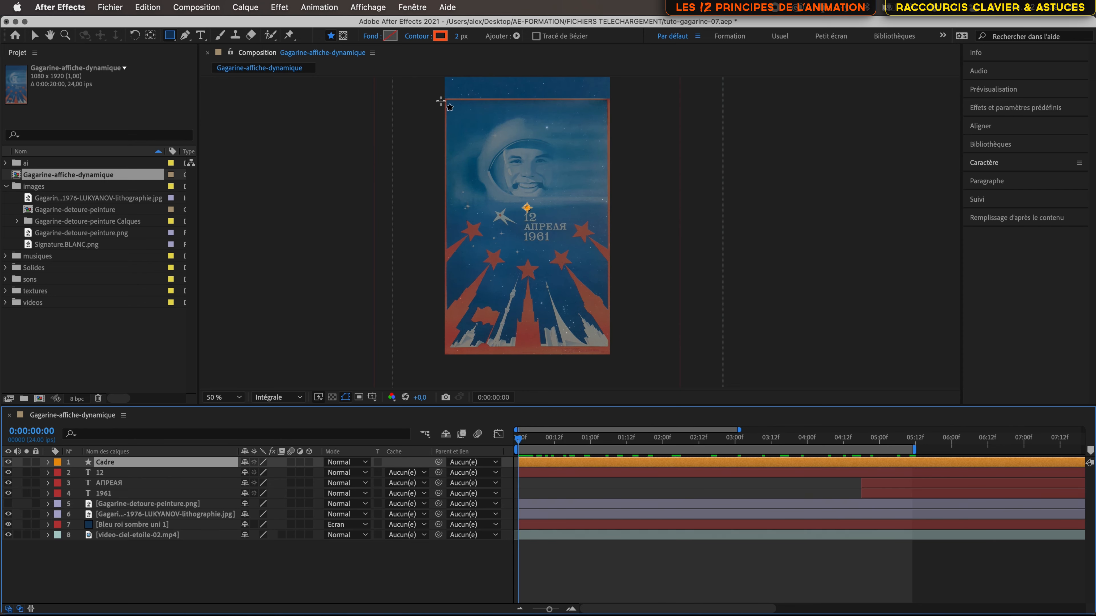
click(170, 36)
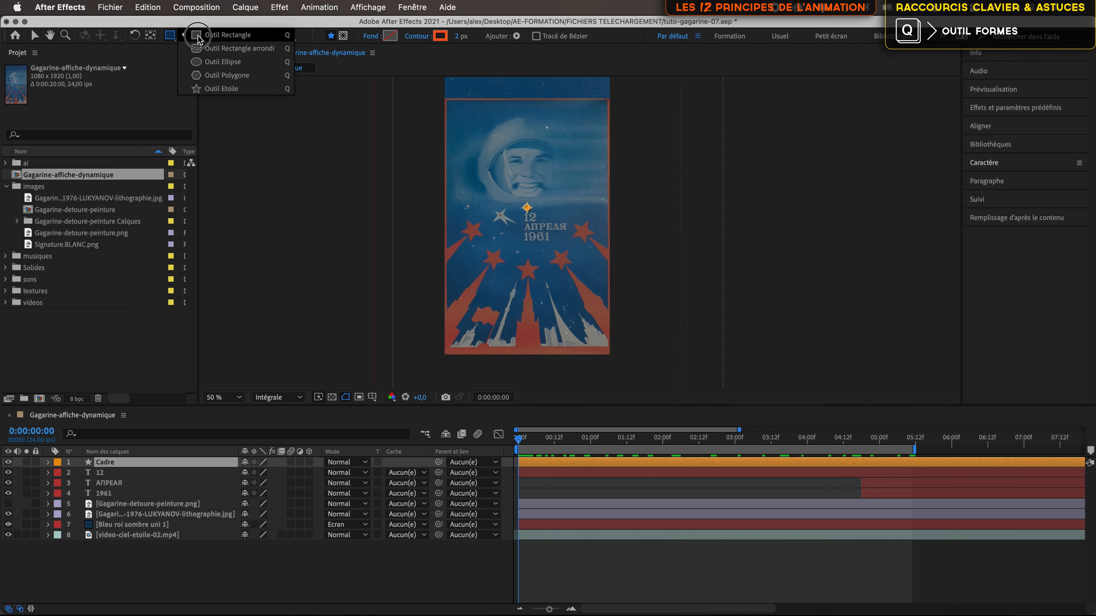
click(169, 38)
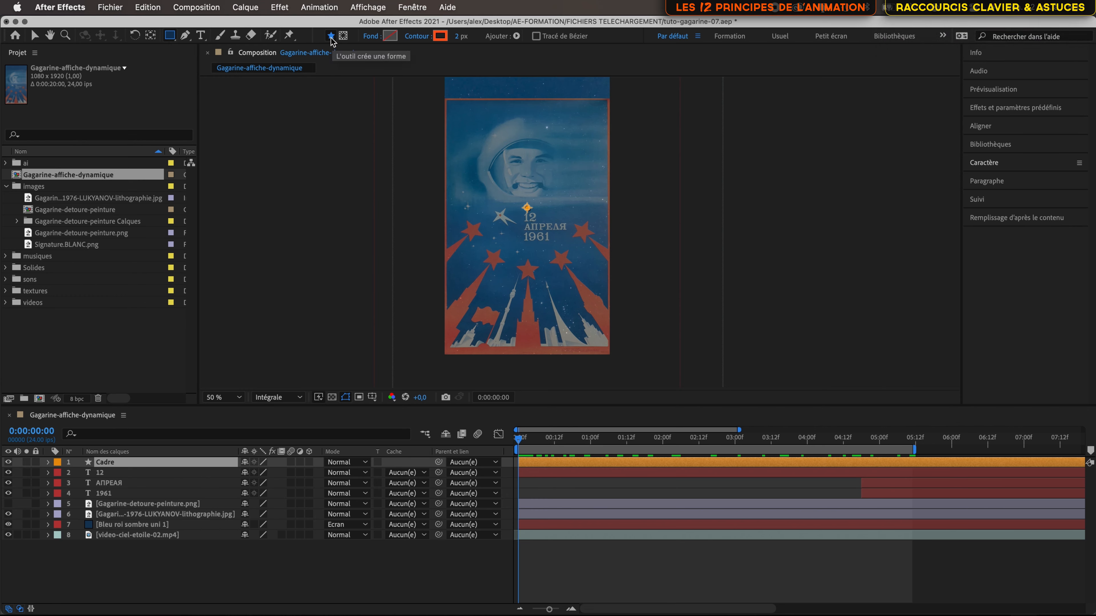
click(344, 37)
click(330, 37)
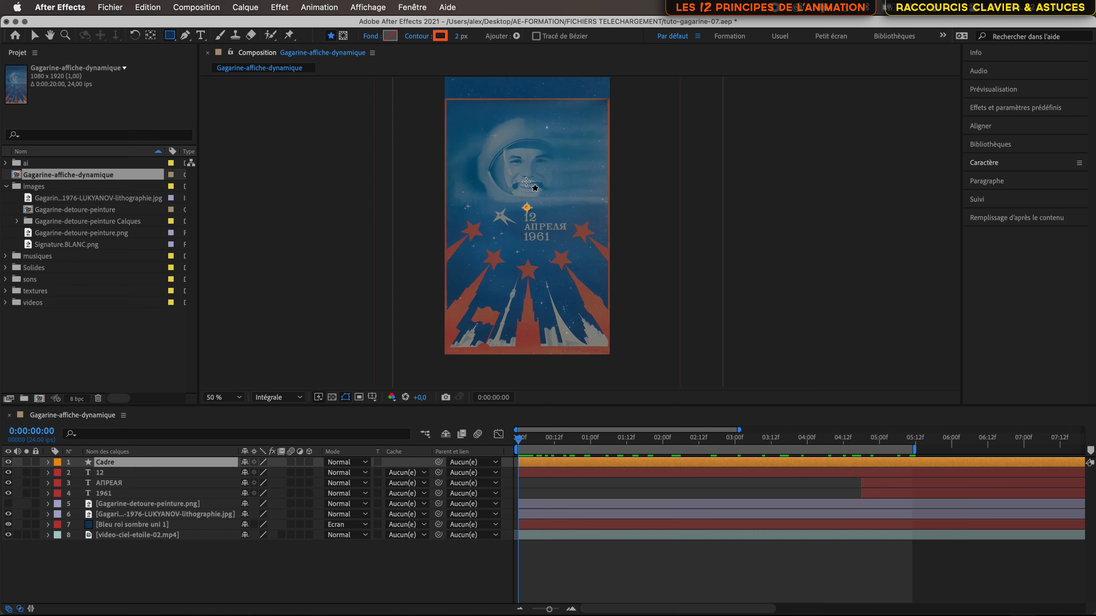
key(space)
drag(543, 177, 533, 205)
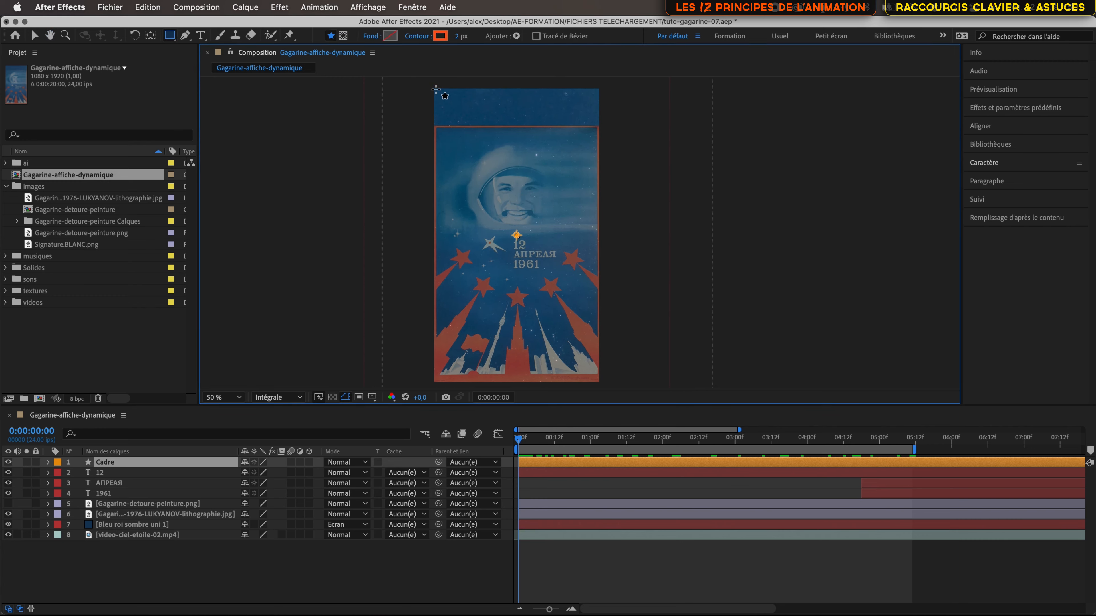
drag(435, 89, 600, 383)
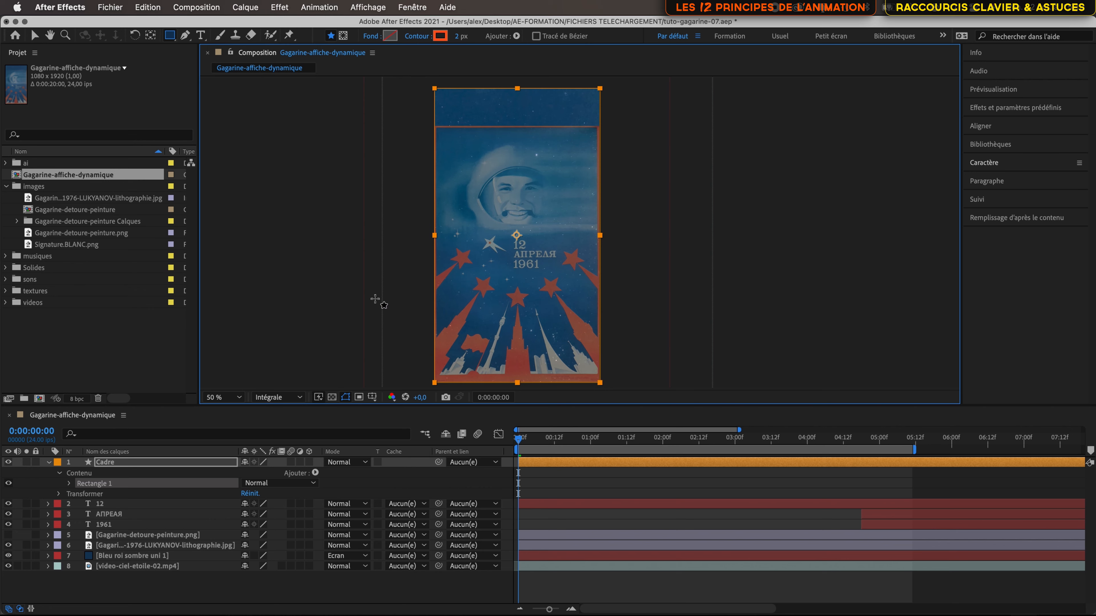
Hide the three text layers and the LUKYANOV lithograph image layer.
click(8, 504)
click(8, 514)
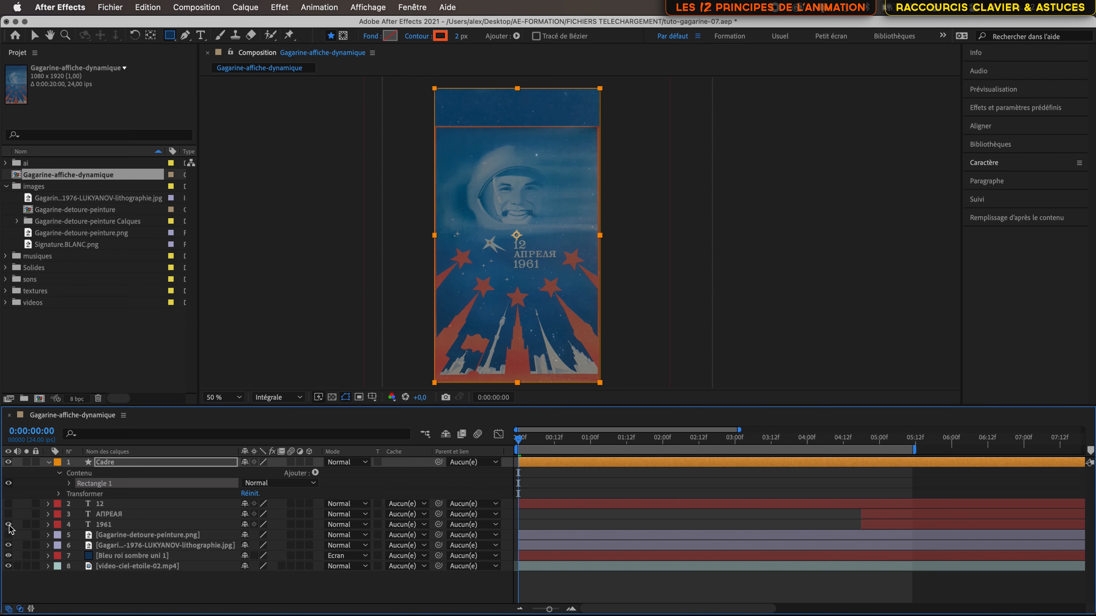
click(9, 525)
click(9, 545)
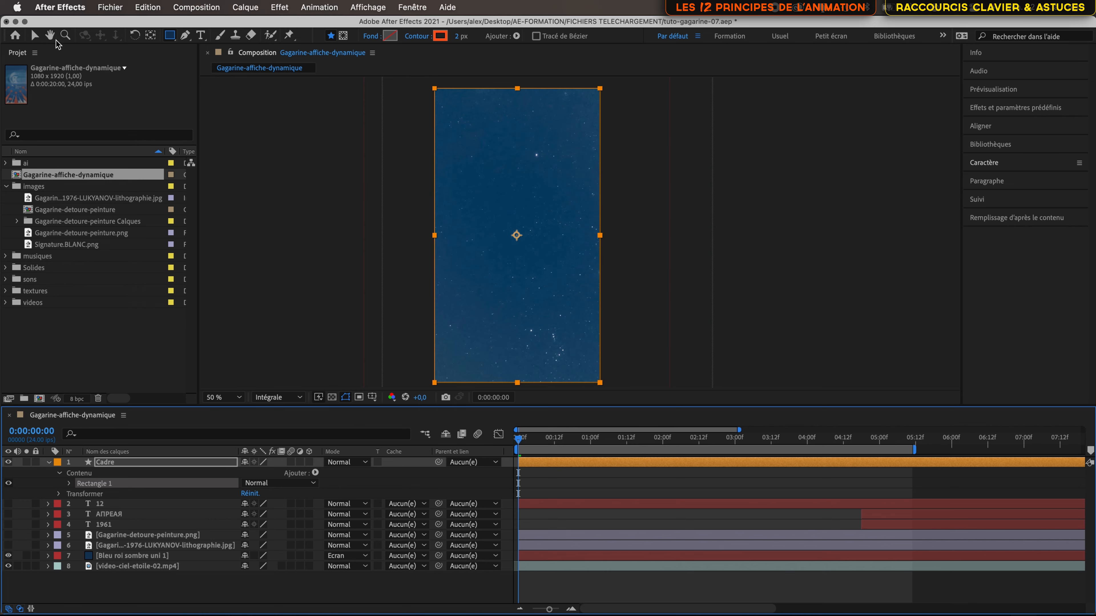
Select the Cadre rectangle in the composition and set its stroke width to 40 px.
click(35, 35)
click(350, 177)
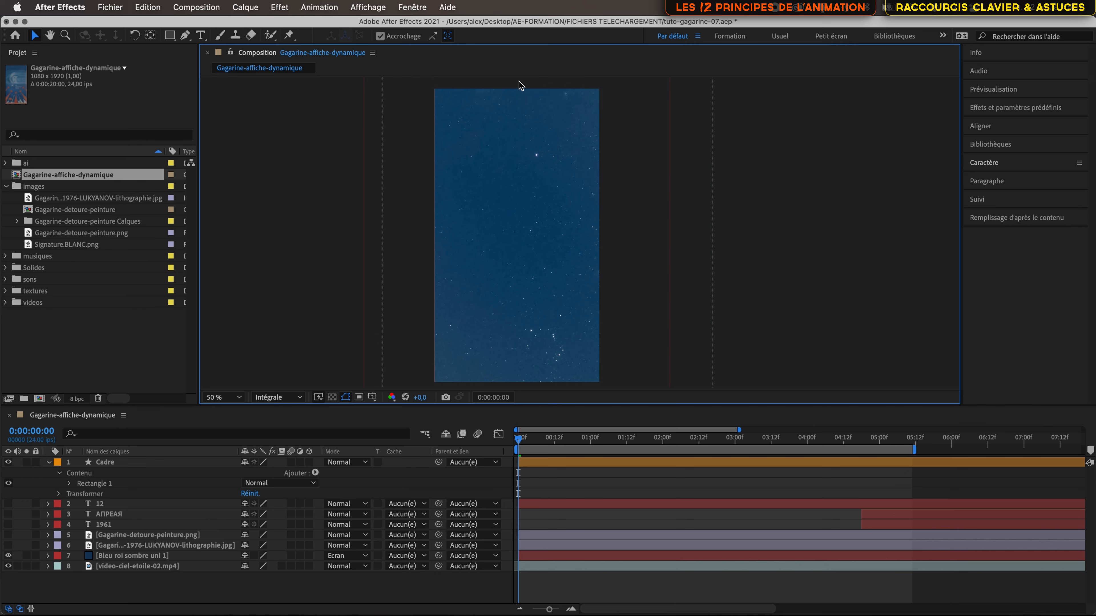
click(595, 95)
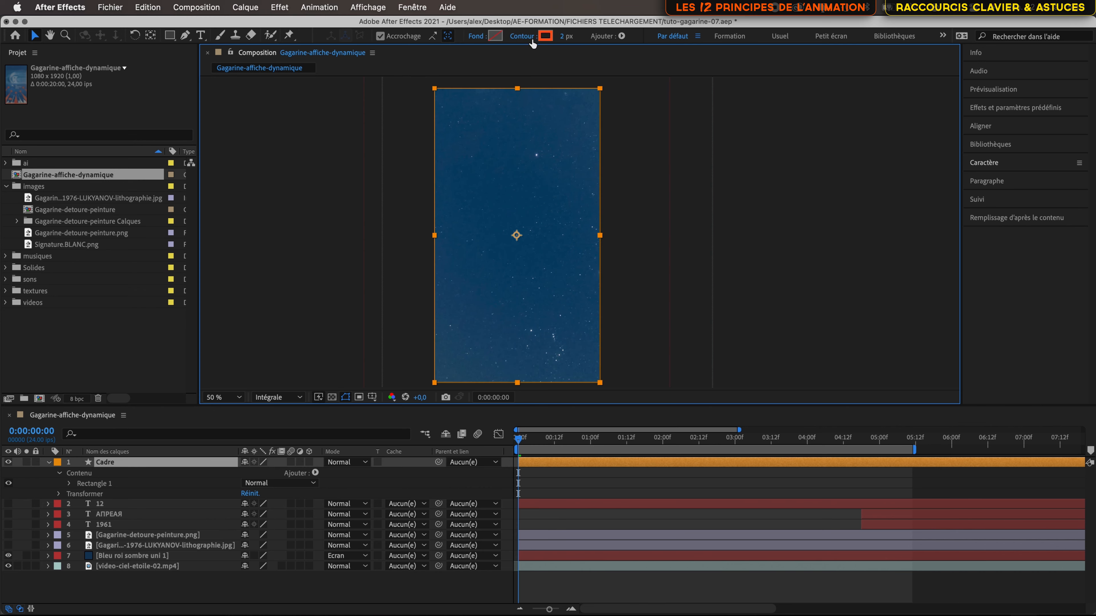
mouse_move(564, 36)
mouse_down()
mouse_move(615, 43)
mouse_move(545, 35)
mouse_move(578, 45)
mouse_up()
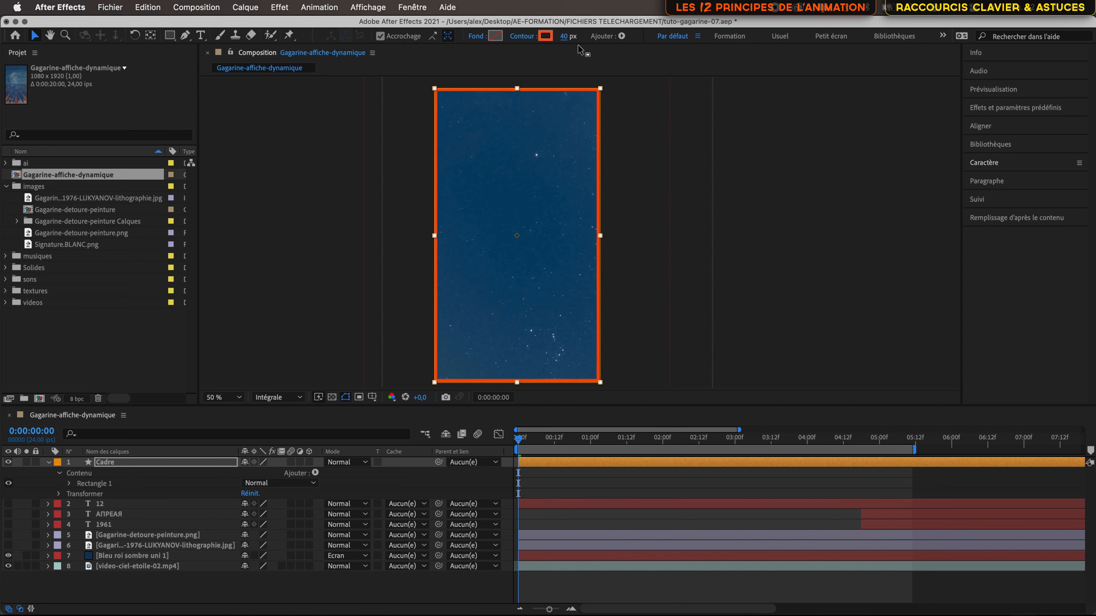
Change the Cadre rectangle's fill type to solid colour (Couleur unie).
click(478, 36)
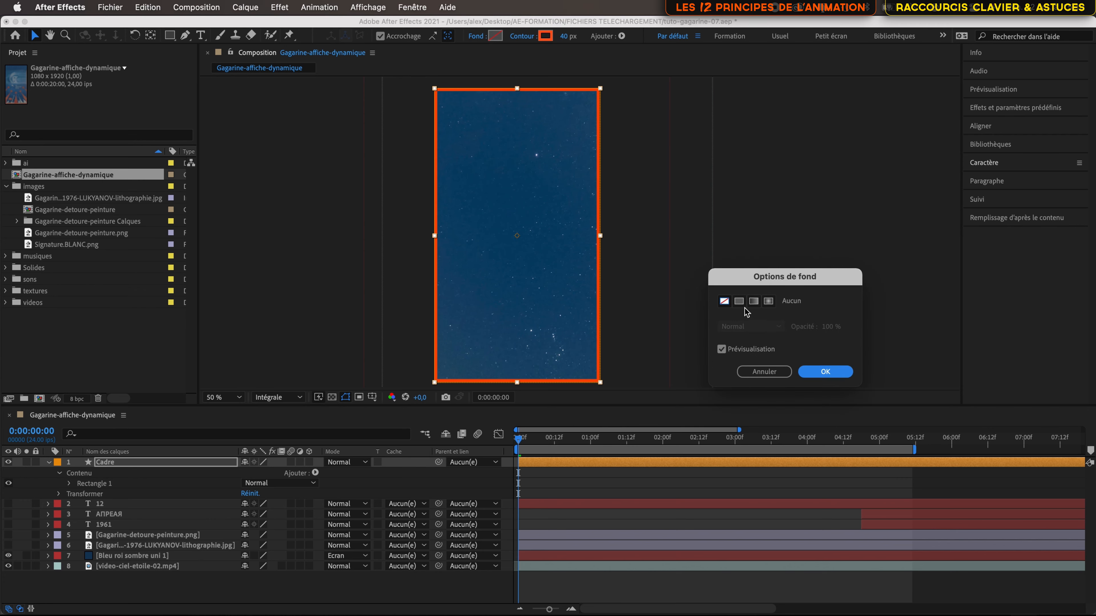
click(739, 301)
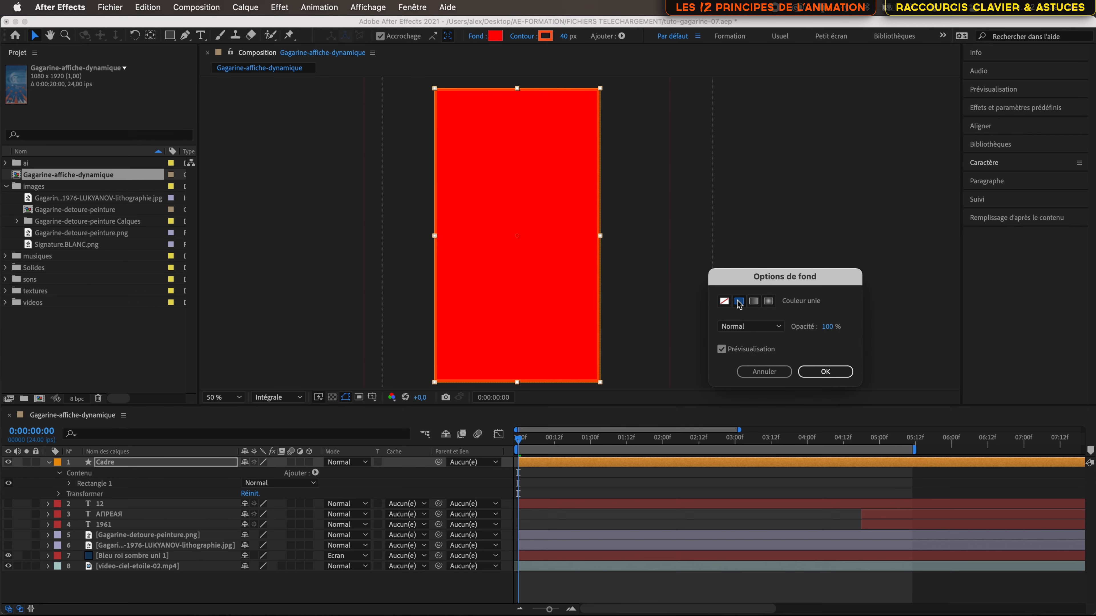
click(831, 374)
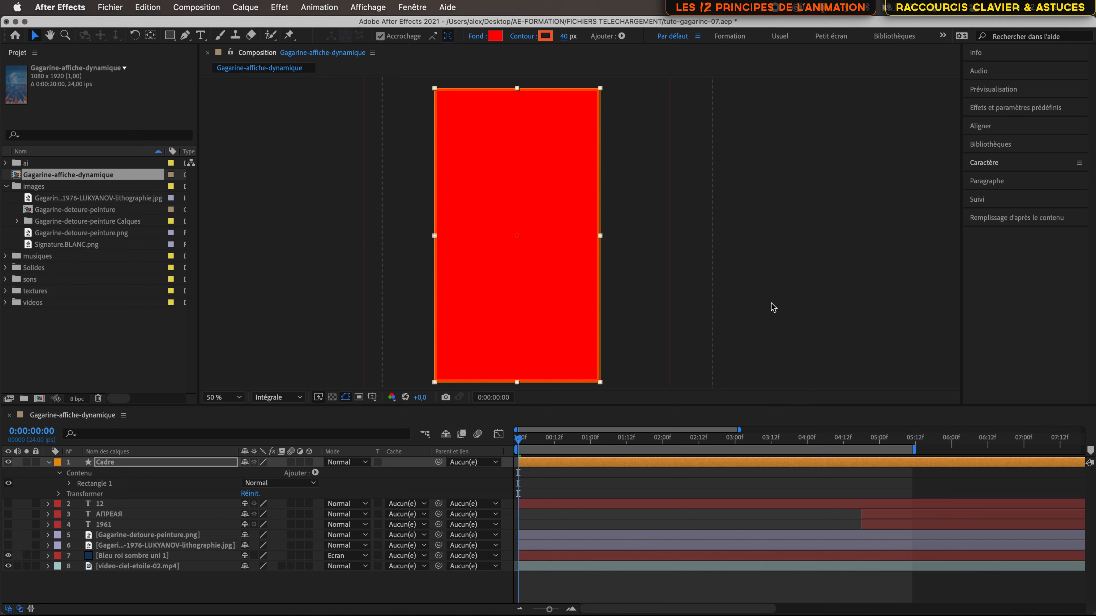
Try several fill colours for the Cadre rectangle and set it to lime yellow E5FD52.
click(496, 36)
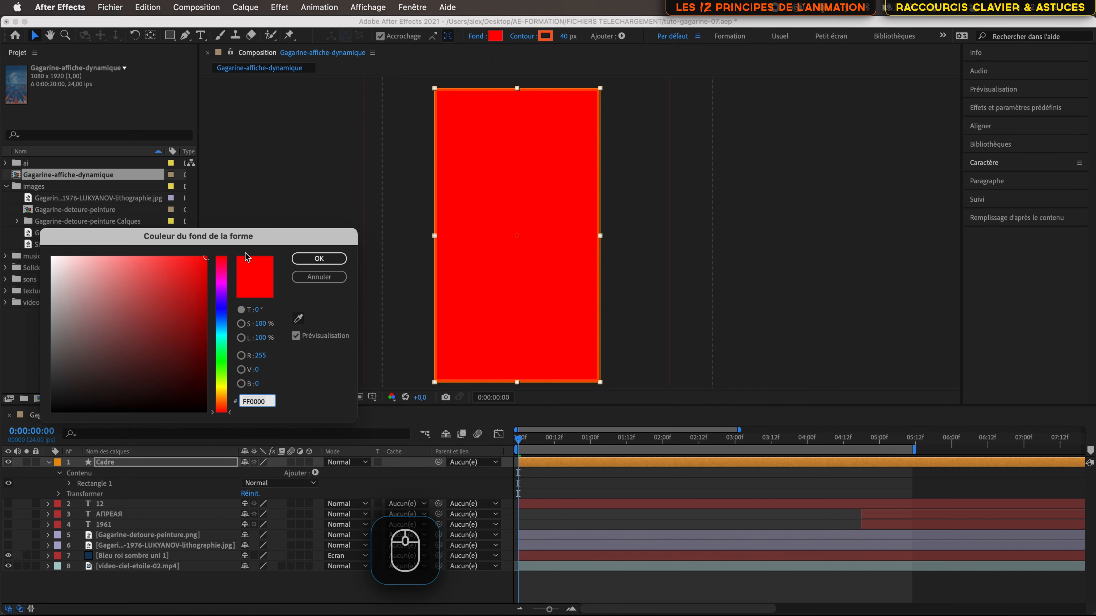
click(113, 282)
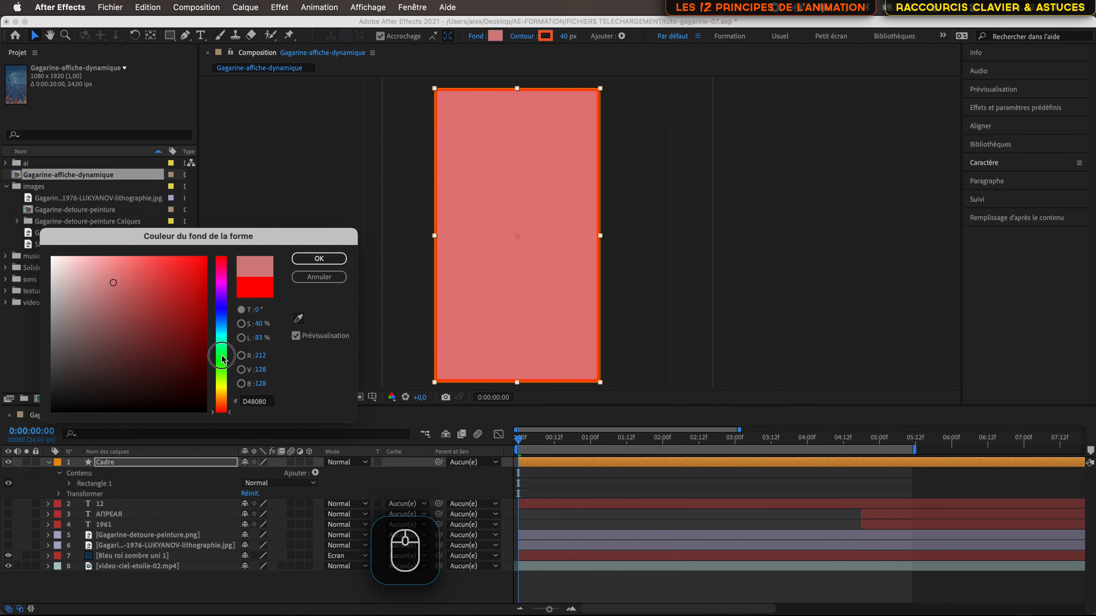
click(221, 339)
click(303, 321)
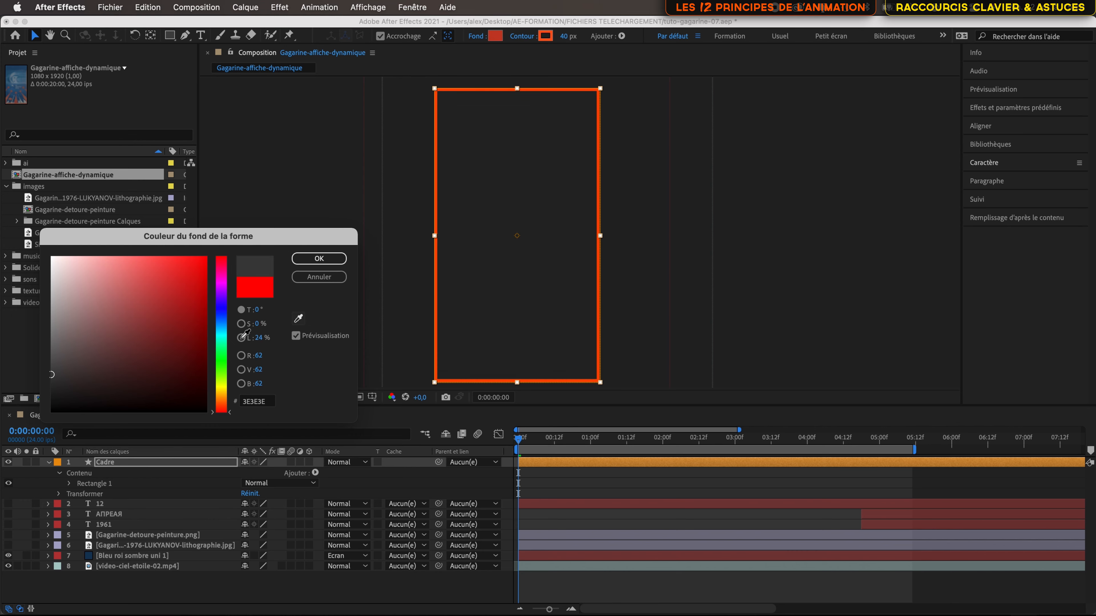
click(225, 384)
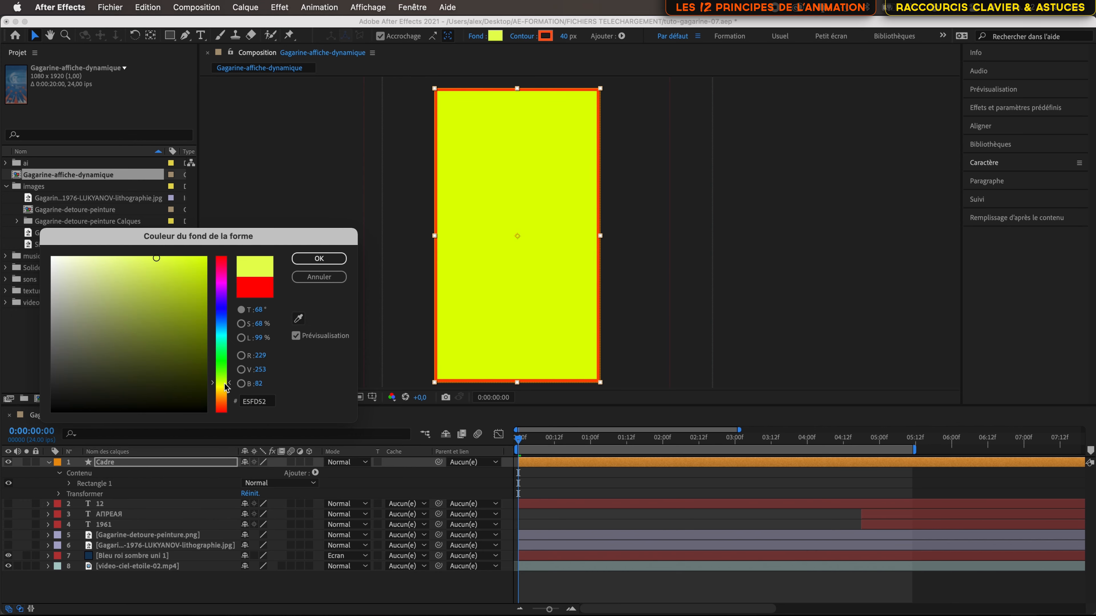
click(334, 259)
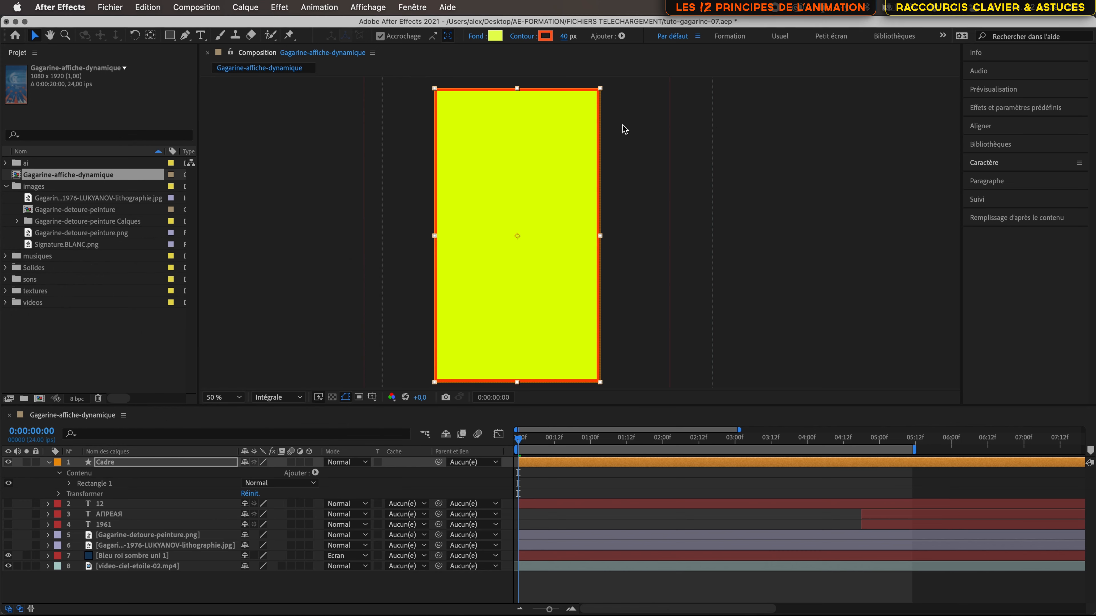
Try the linear and radial gradient fill types on the Cadre rectangle, discarding the change.
click(481, 35)
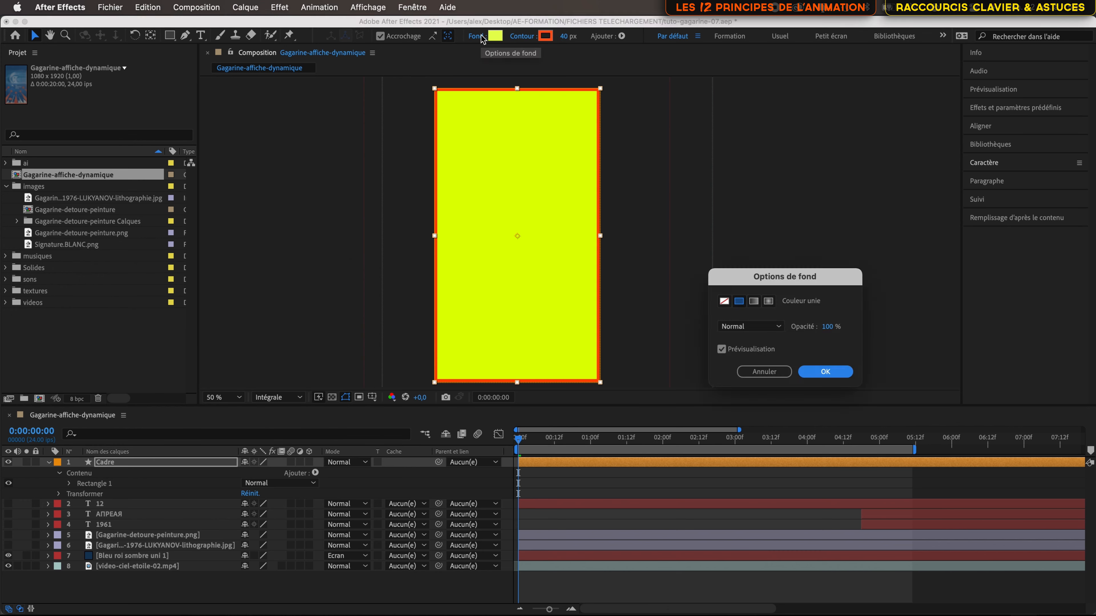
click(754, 302)
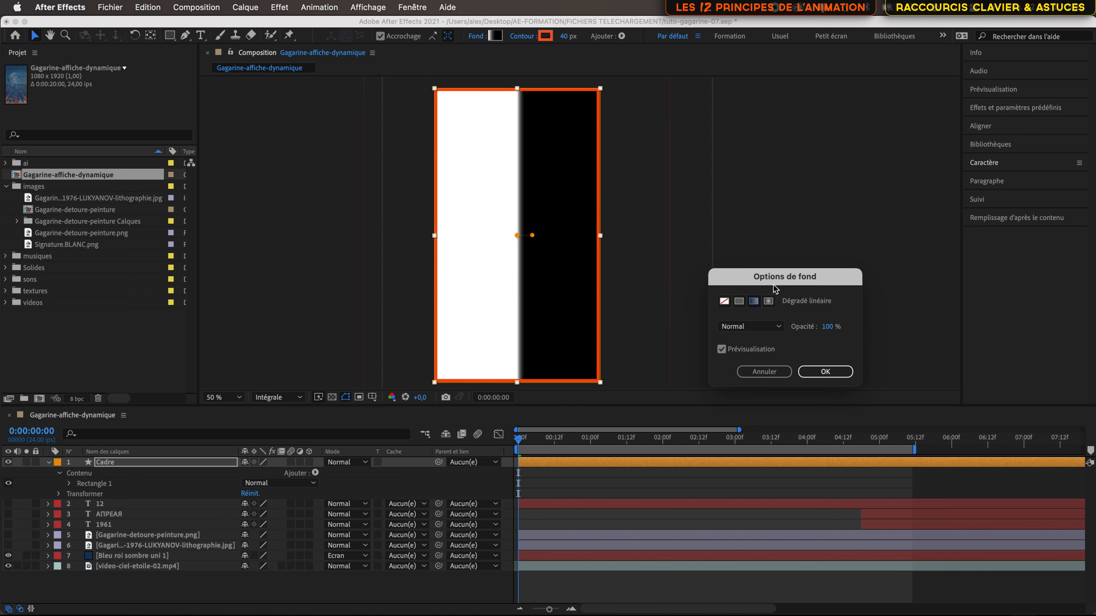
click(768, 302)
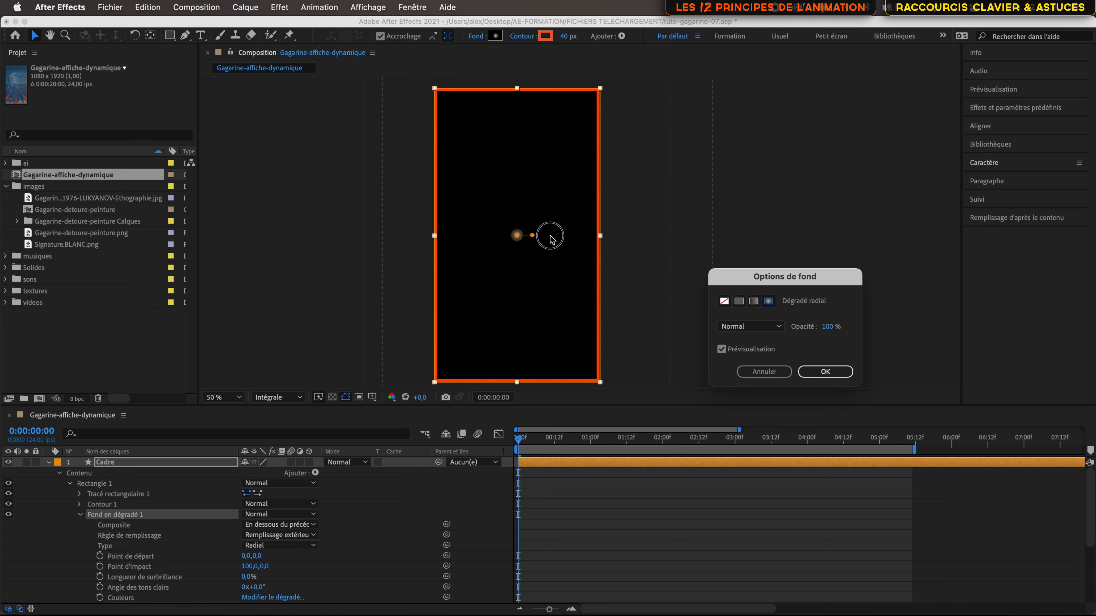
click(764, 371)
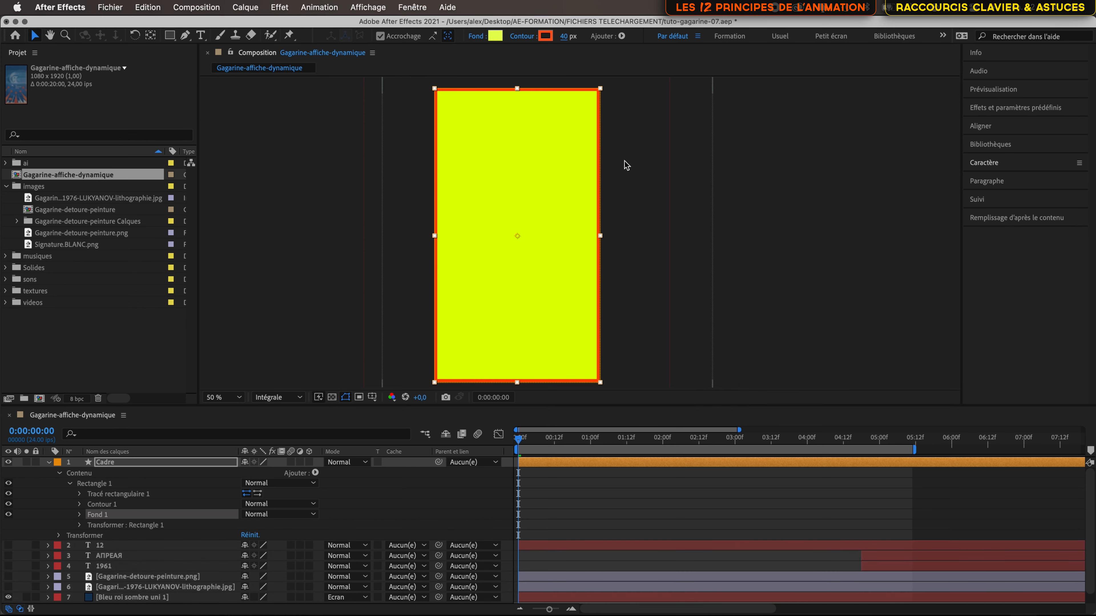
Set the Cadre rectangle's fill type to none (Aucun), keeping only its stroke.
click(477, 36)
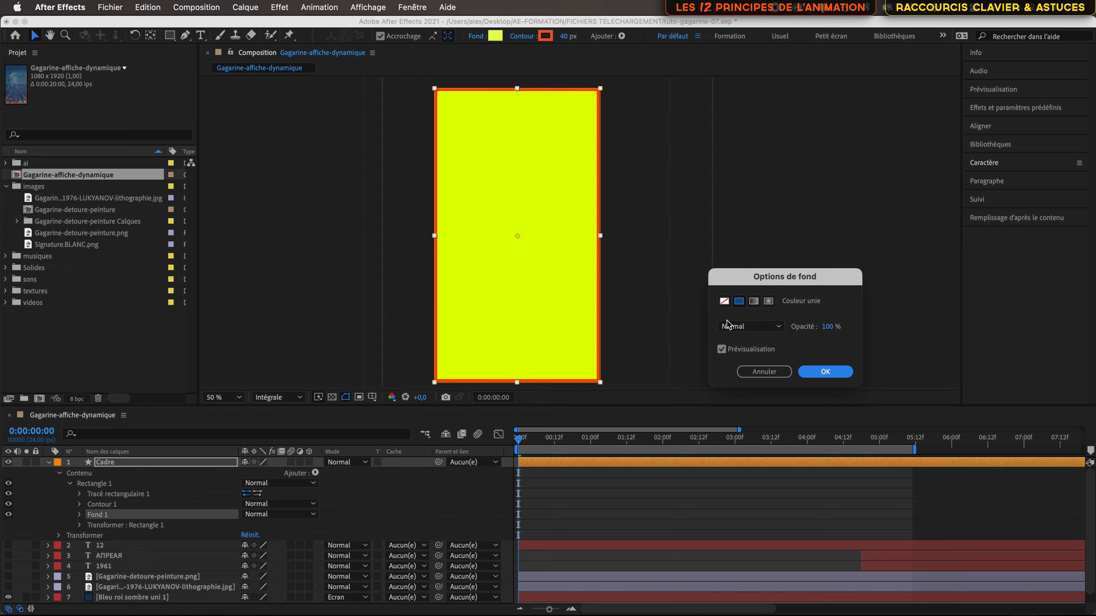
click(724, 302)
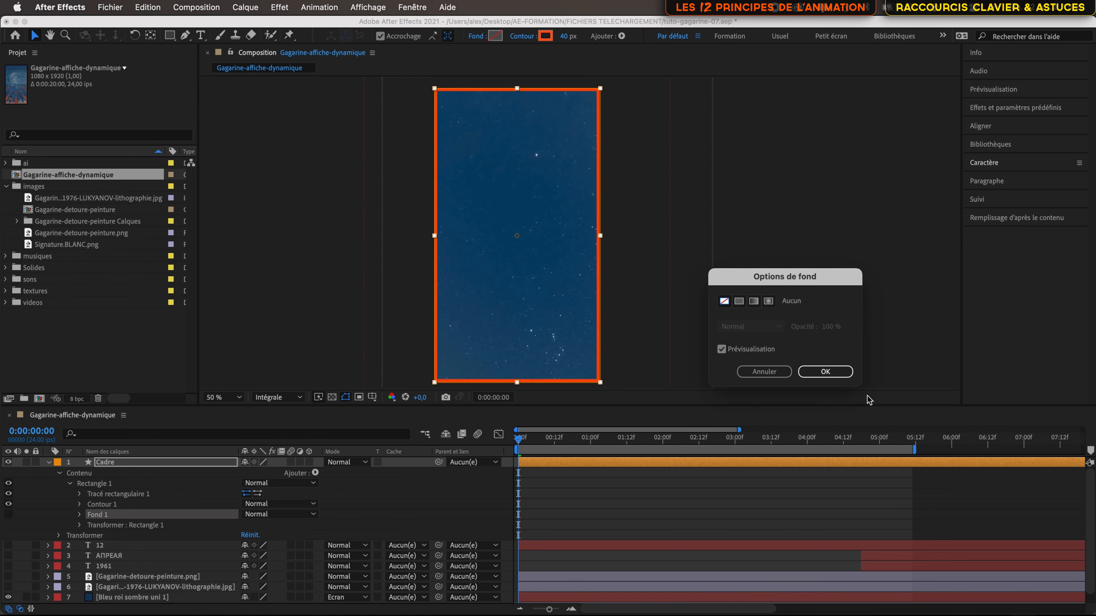
click(833, 375)
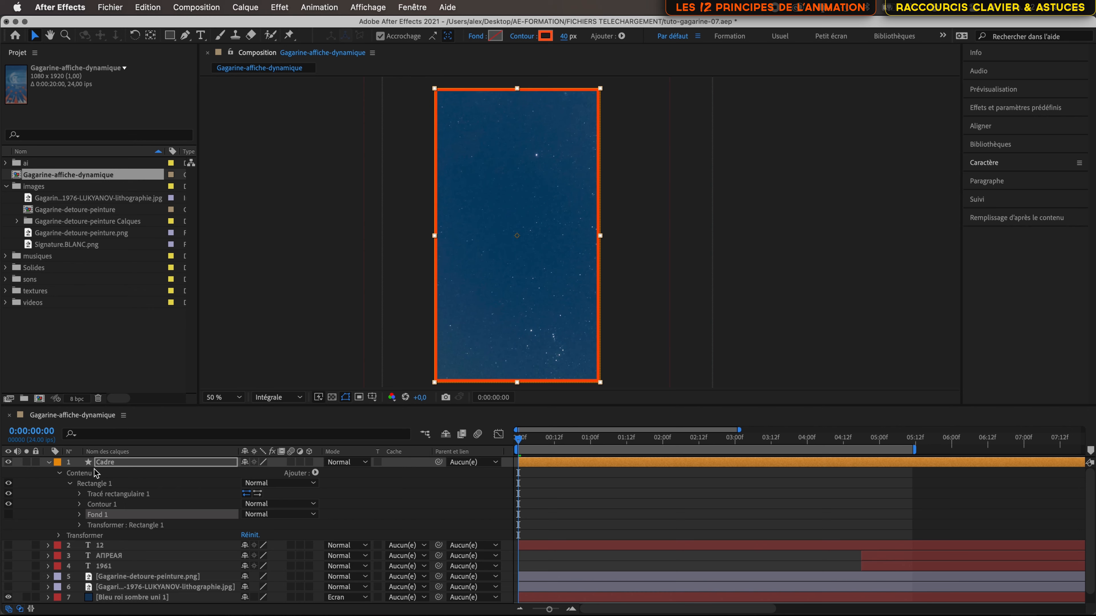
Examine the components of Rectangle 1: path, stroke, fill and transform, briefly switching the Fond 1 fill's visibility on and off.
click(96, 484)
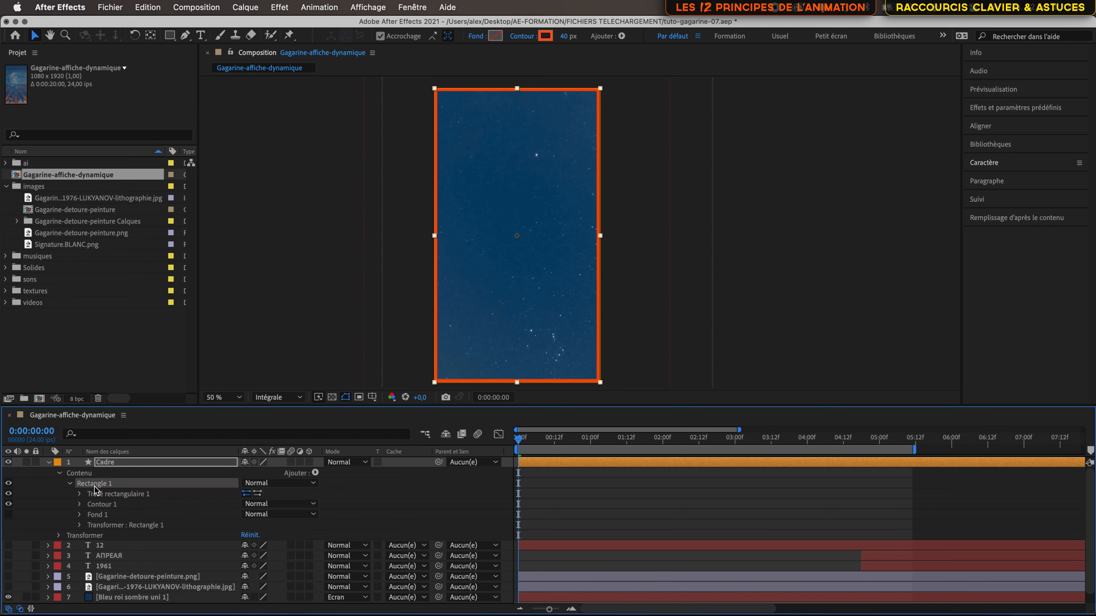
click(128, 496)
click(117, 505)
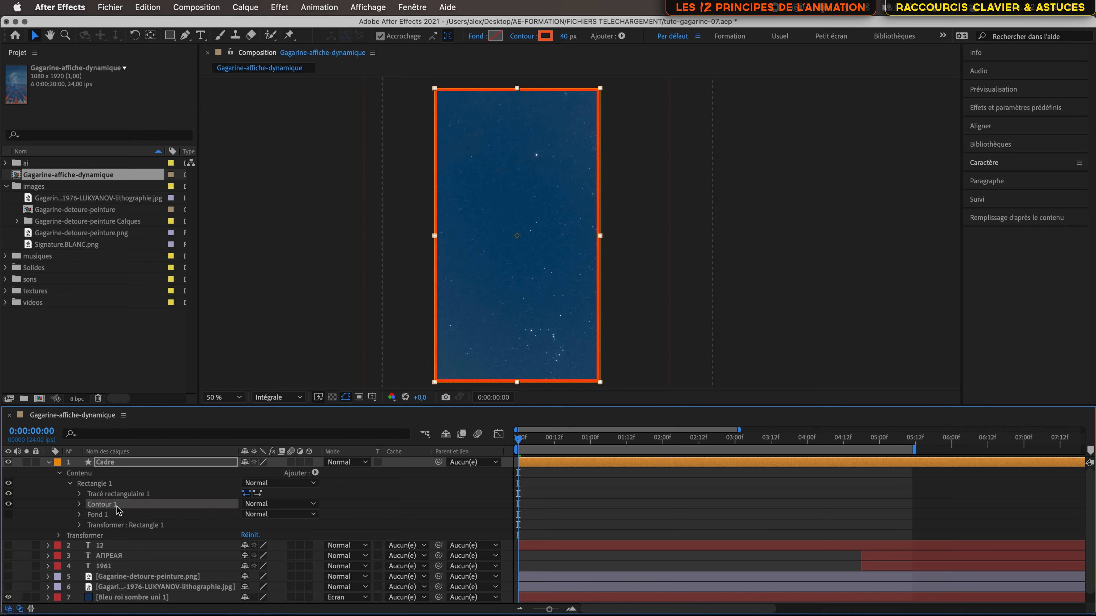
click(112, 516)
click(9, 515)
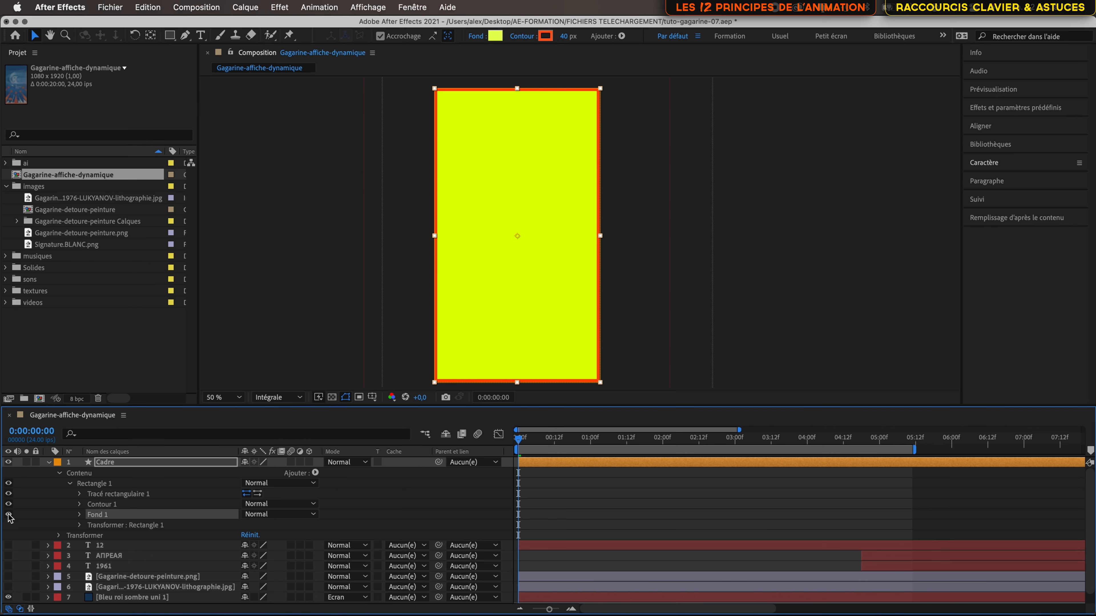
click(9, 515)
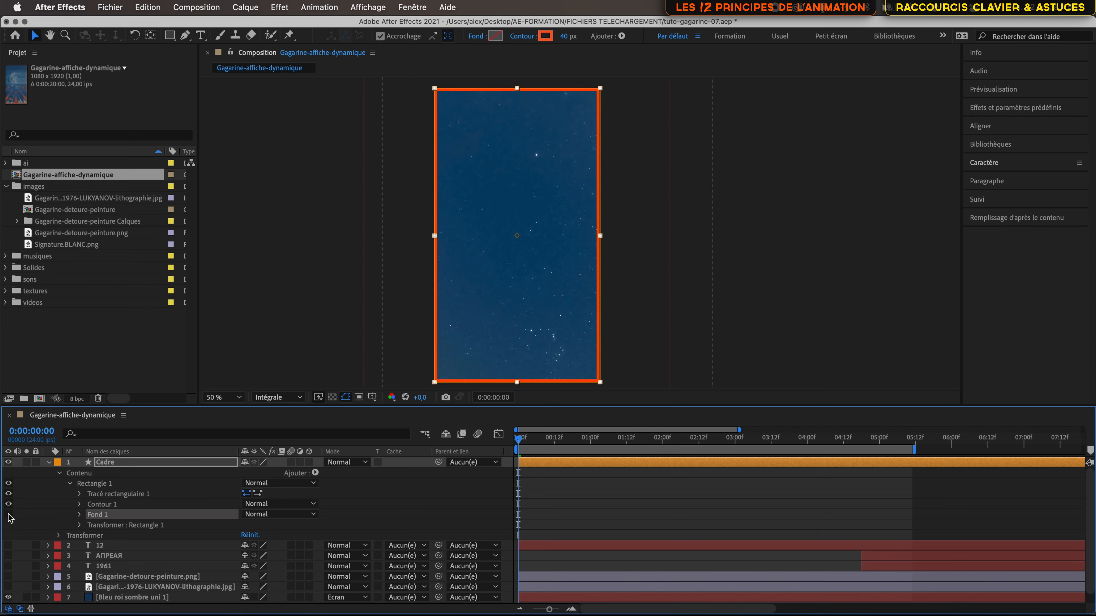
click(80, 525)
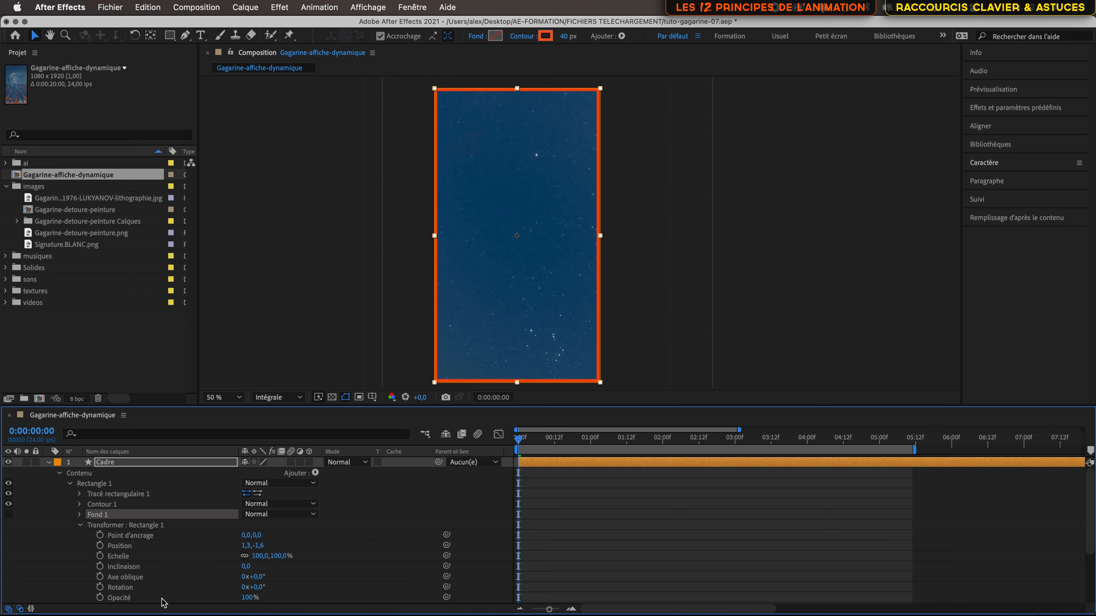
click(80, 525)
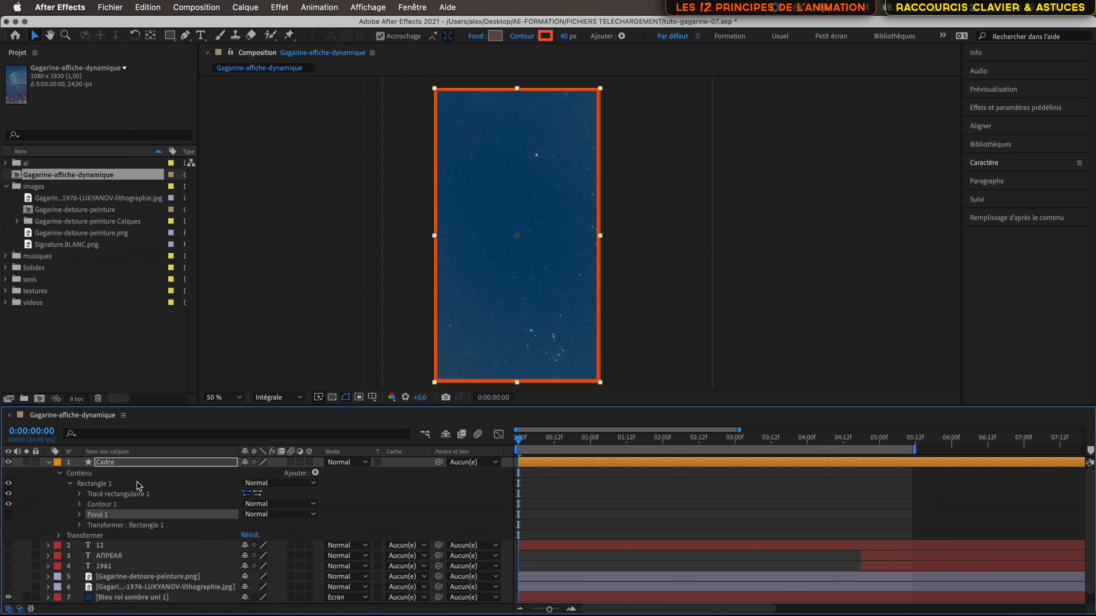
Delete the Rectangle 1 group from the Cadre layer and check which items can be added to its contents.
click(115, 486)
key(BackSpace)
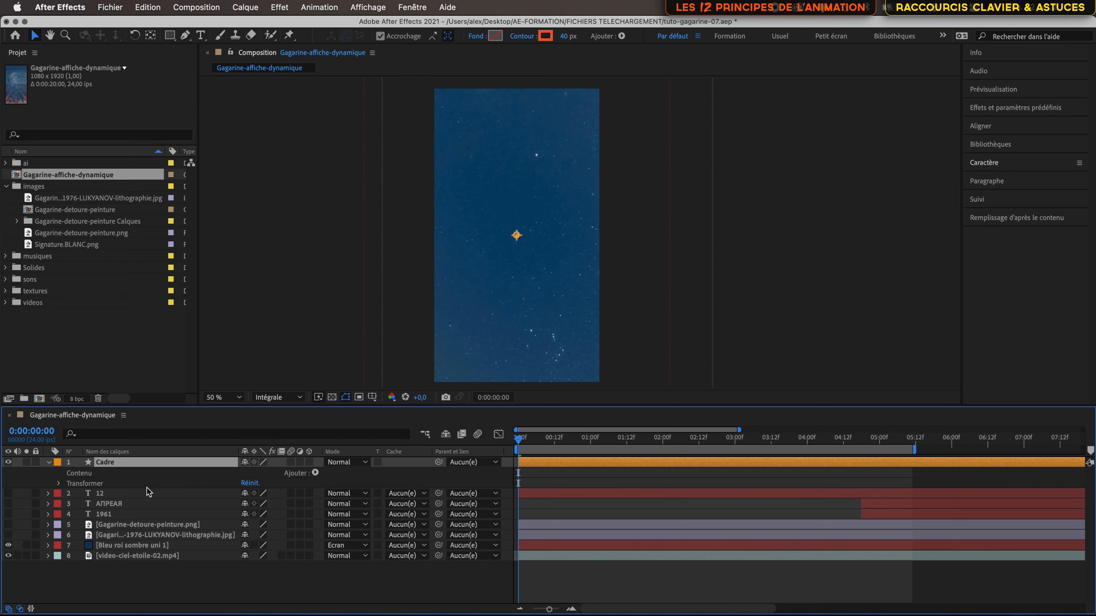
click(315, 473)
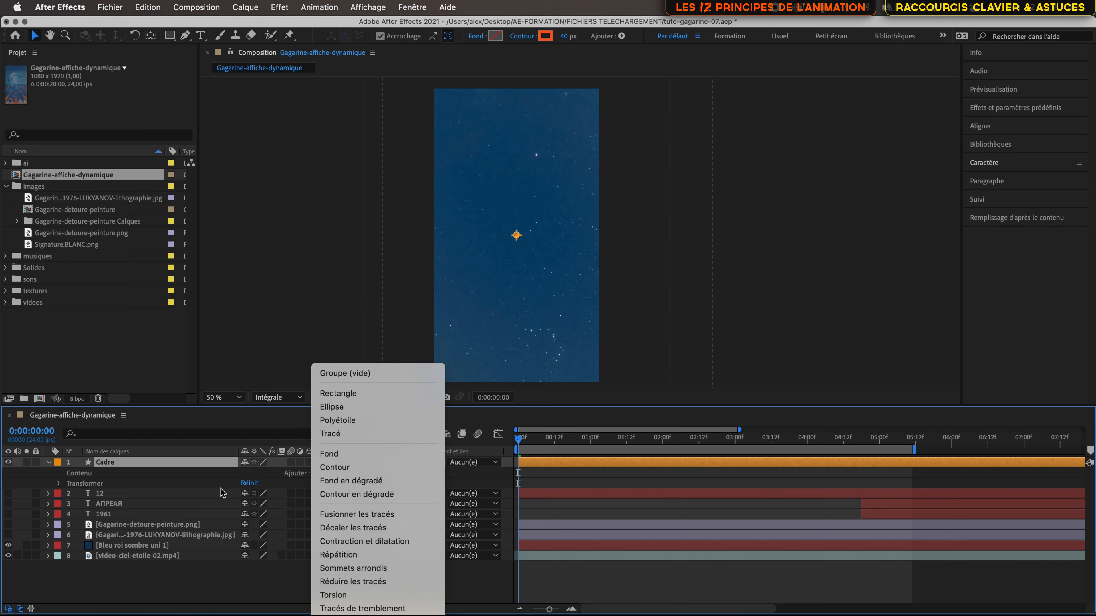
key(Escape)
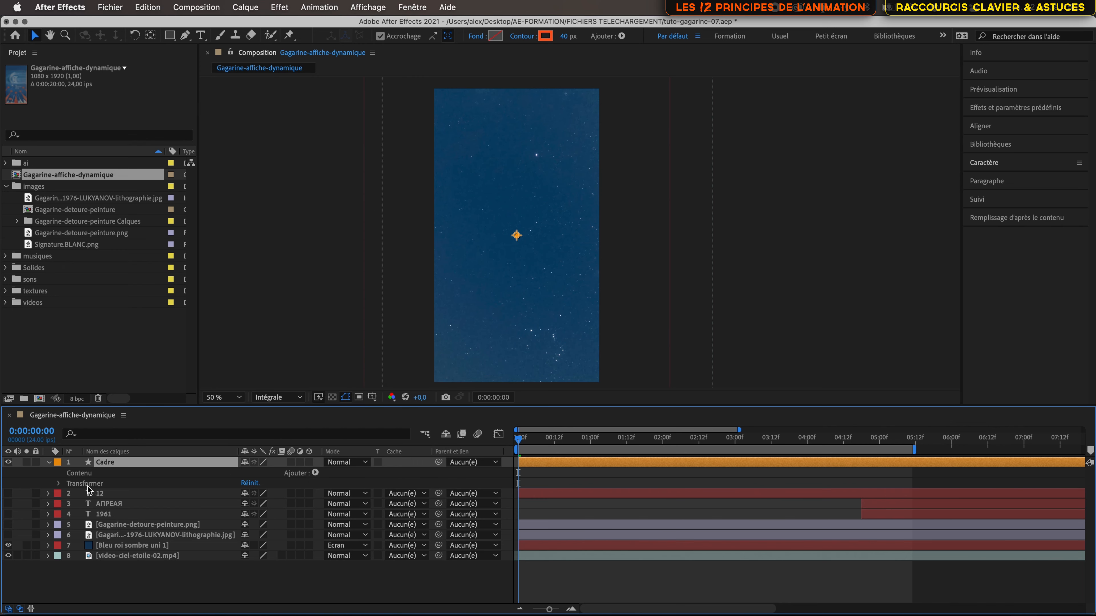
Draw a new rectangle of about 1097 × 1939 px around the composition inside the Cadre layer's contents.
click(100, 475)
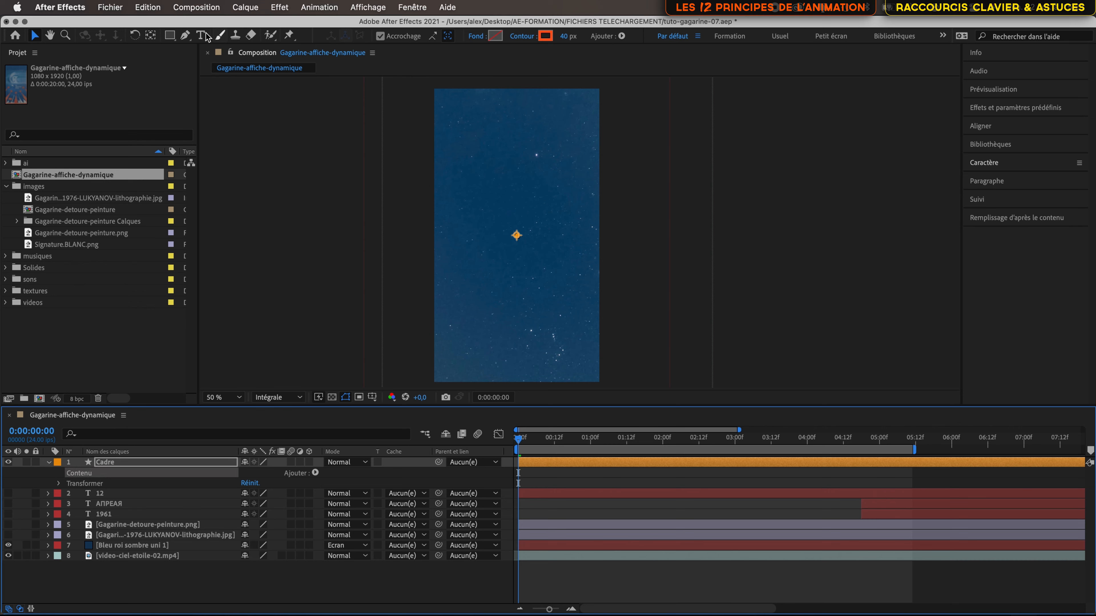
click(170, 36)
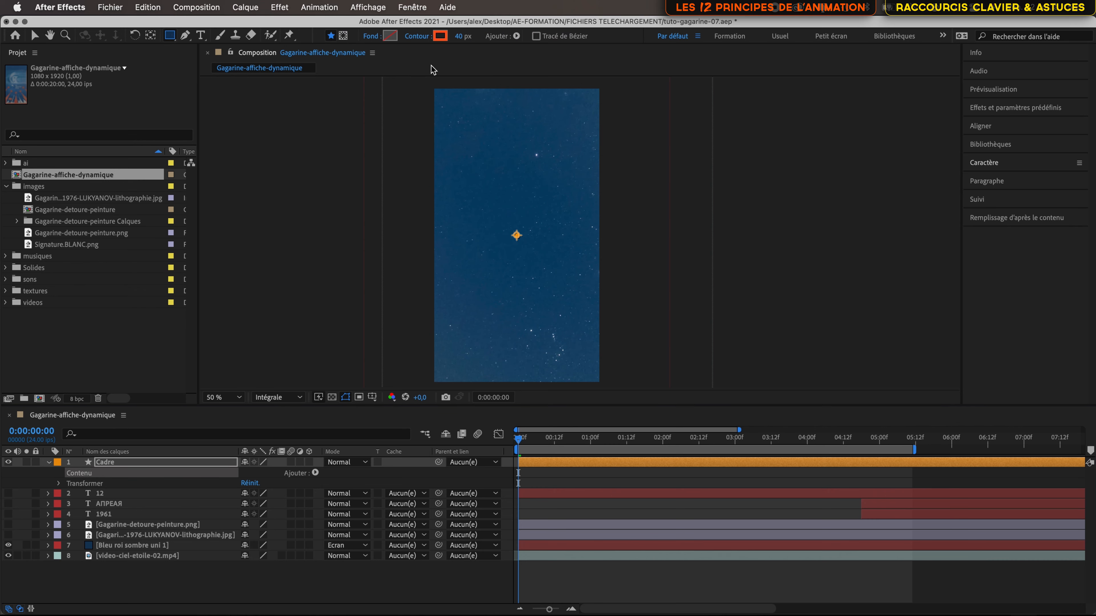
mouse_move(433, 87)
mouse_down()
mouse_move(480, 142)
mouse_move(516, 237)
mouse_move(601, 383)
mouse_up()
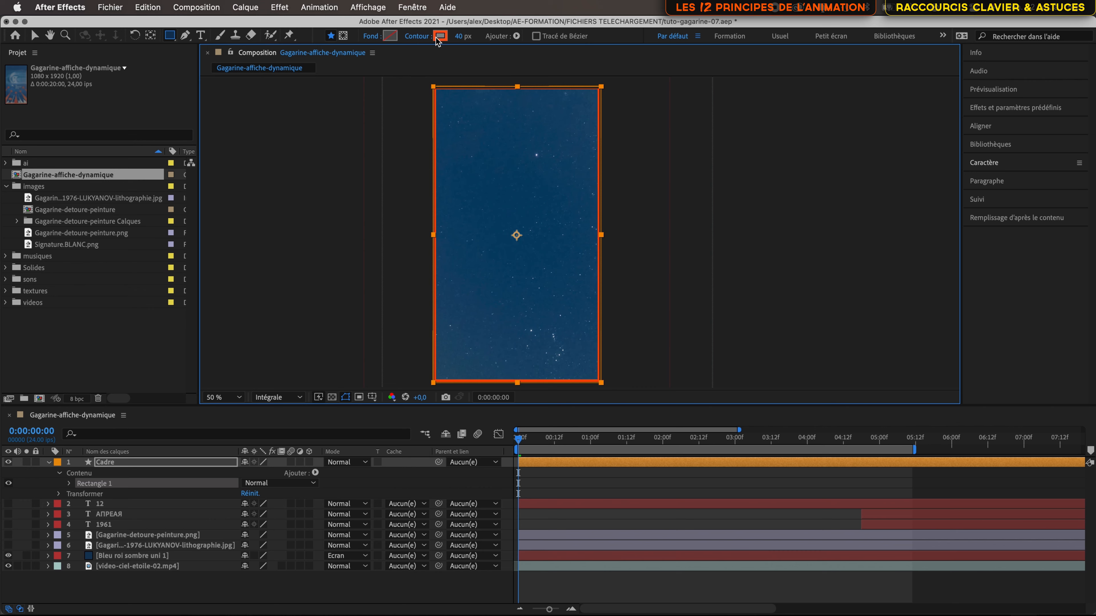
Set the size (Taille) of the new rectangle's path to 1080 × 1920.
click(68, 485)
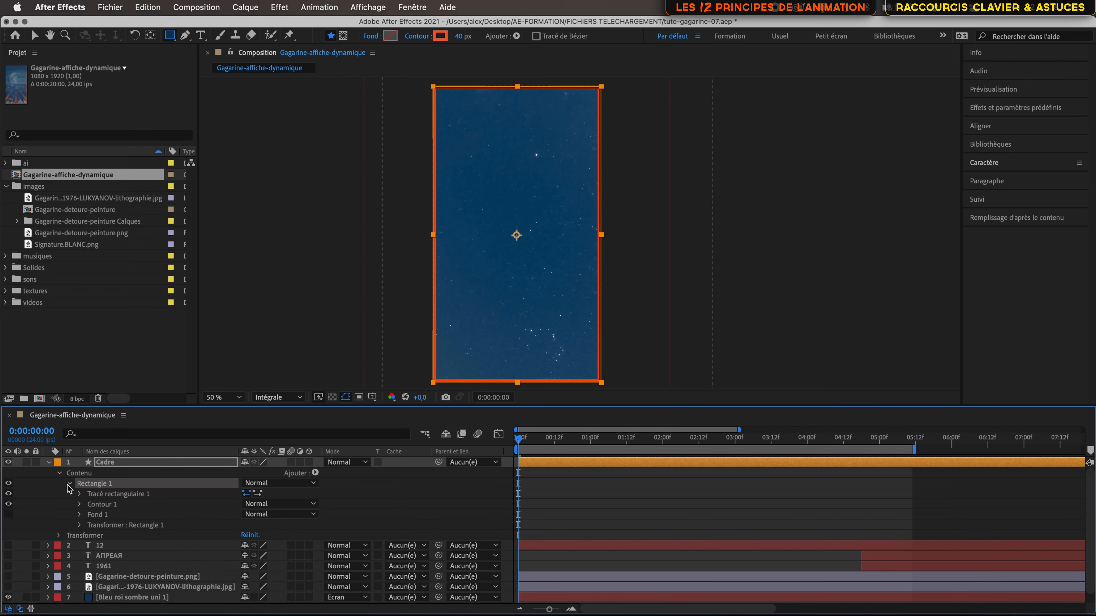
click(80, 495)
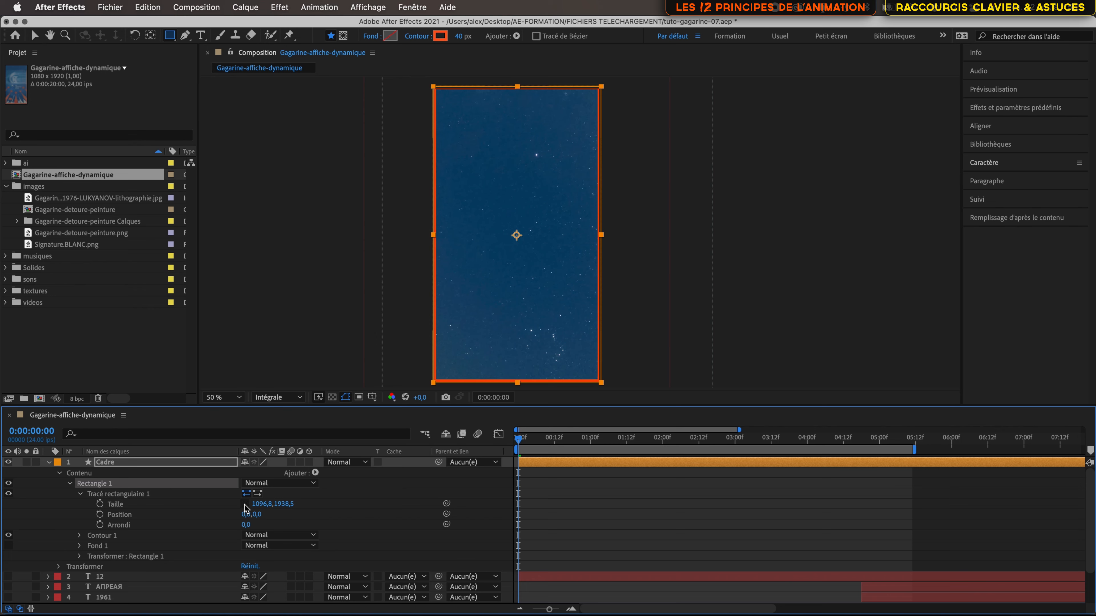
click(263, 505)
text(1080)
key(Tab)
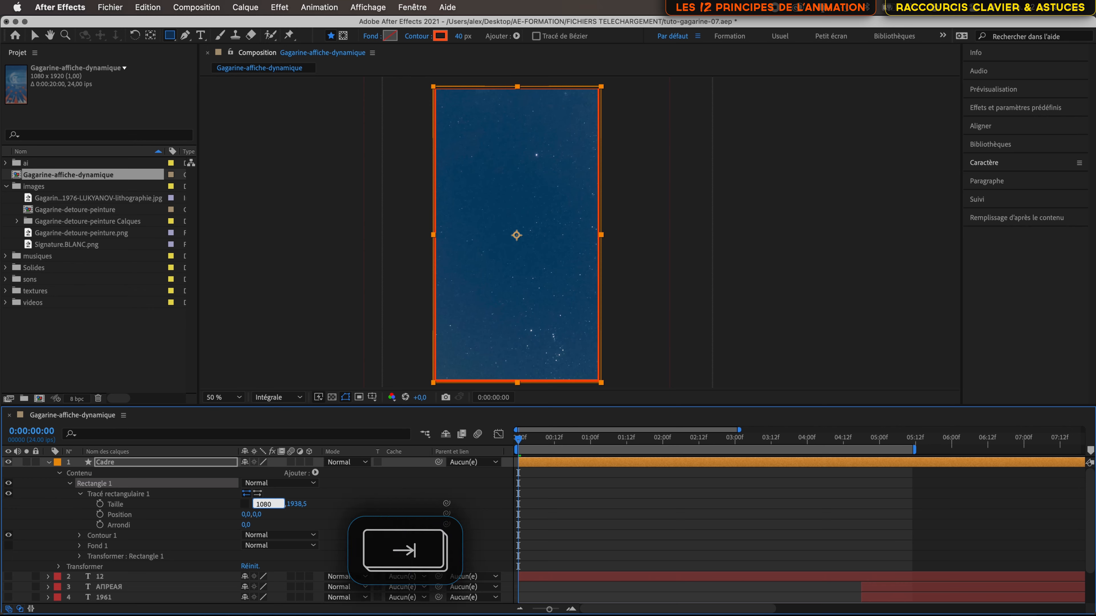
text(19)
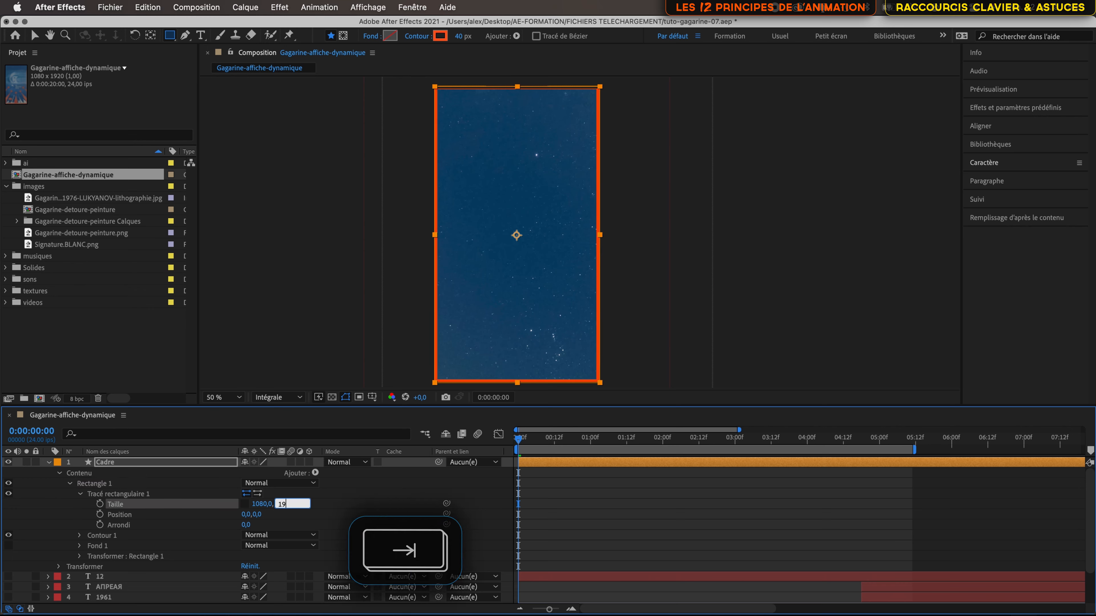
text(20)
key(Return)
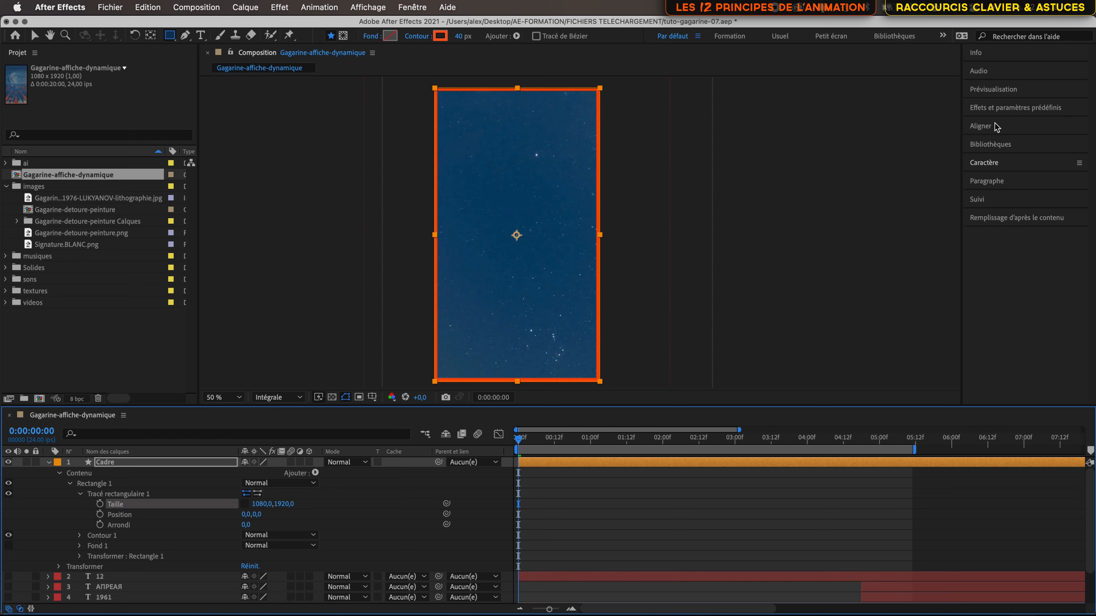
Centre the Cadre layer horizontally and vertically on the composition, and select the layer.
click(985, 127)
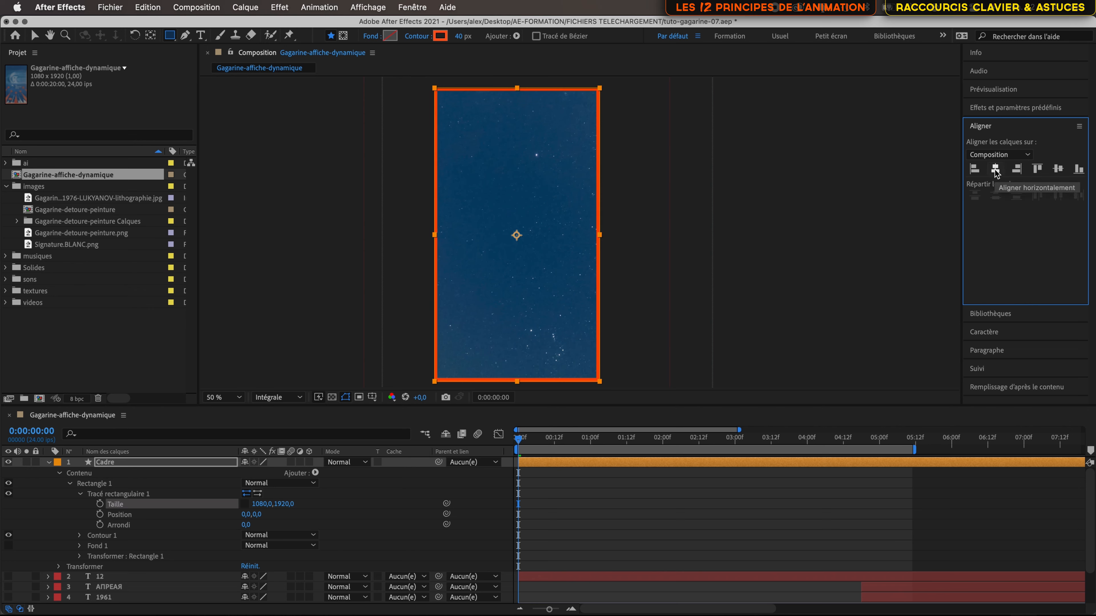
click(1058, 169)
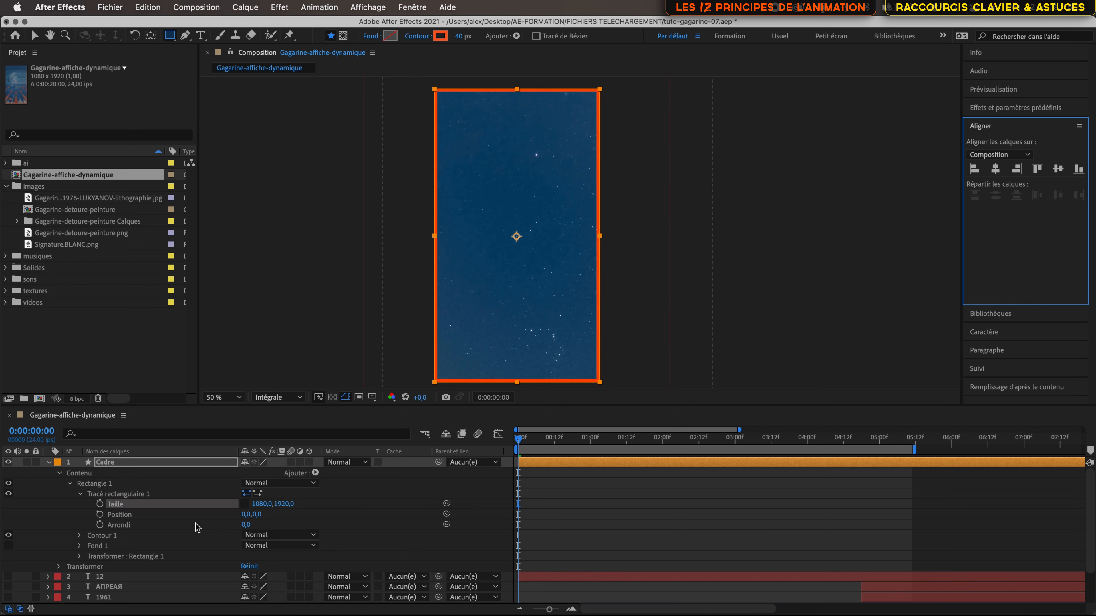
click(132, 463)
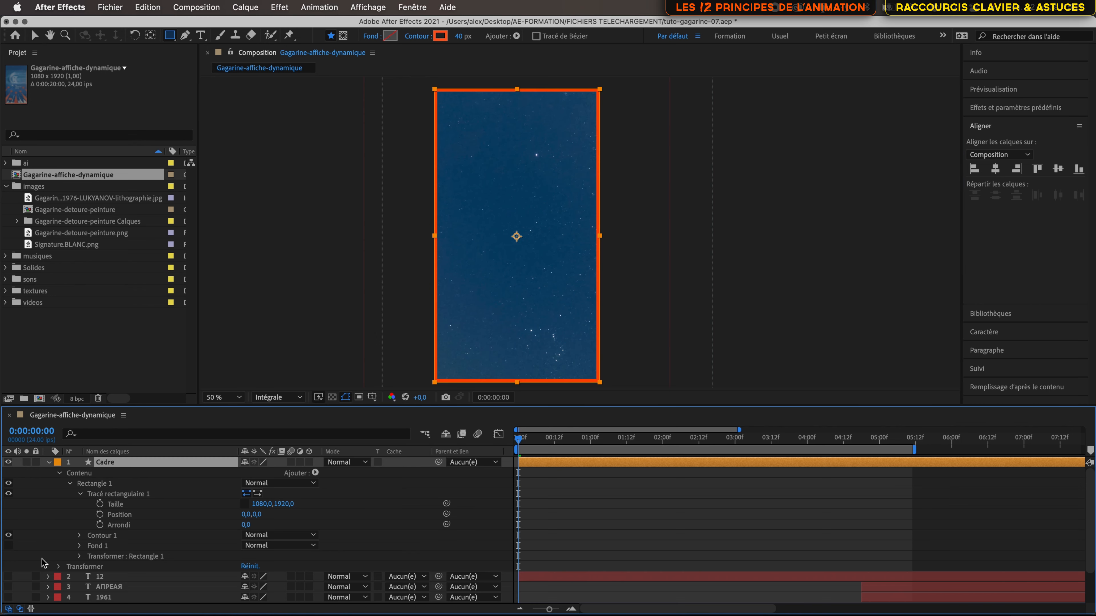
Make the lithographie poster image layer visible and inspect the orange frame along the poster's side edge and lower corner.
scroll(352, 514, down, 3)
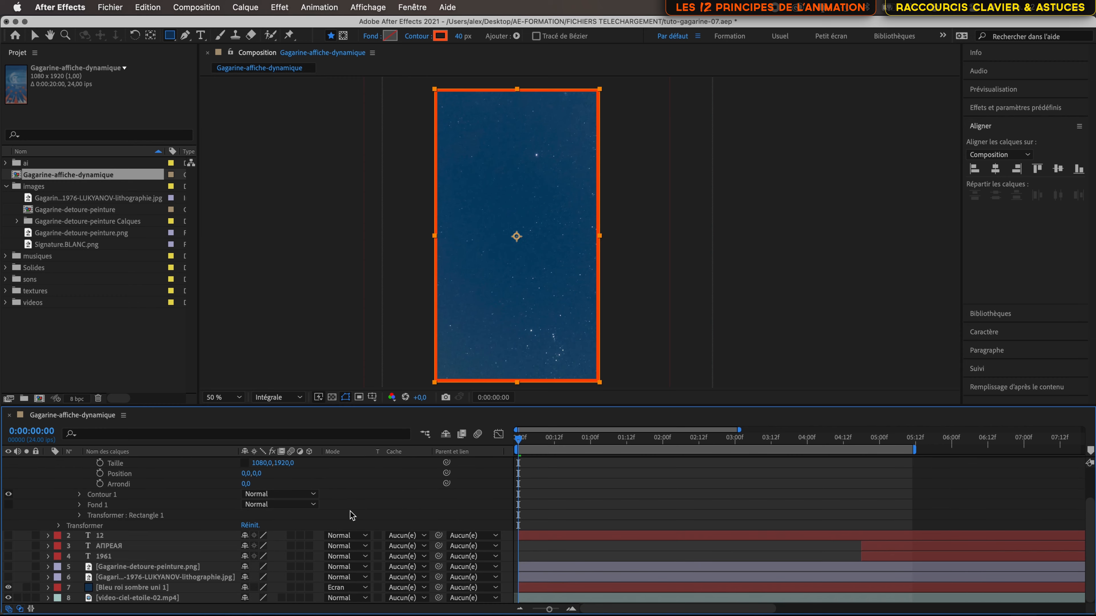
click(8, 577)
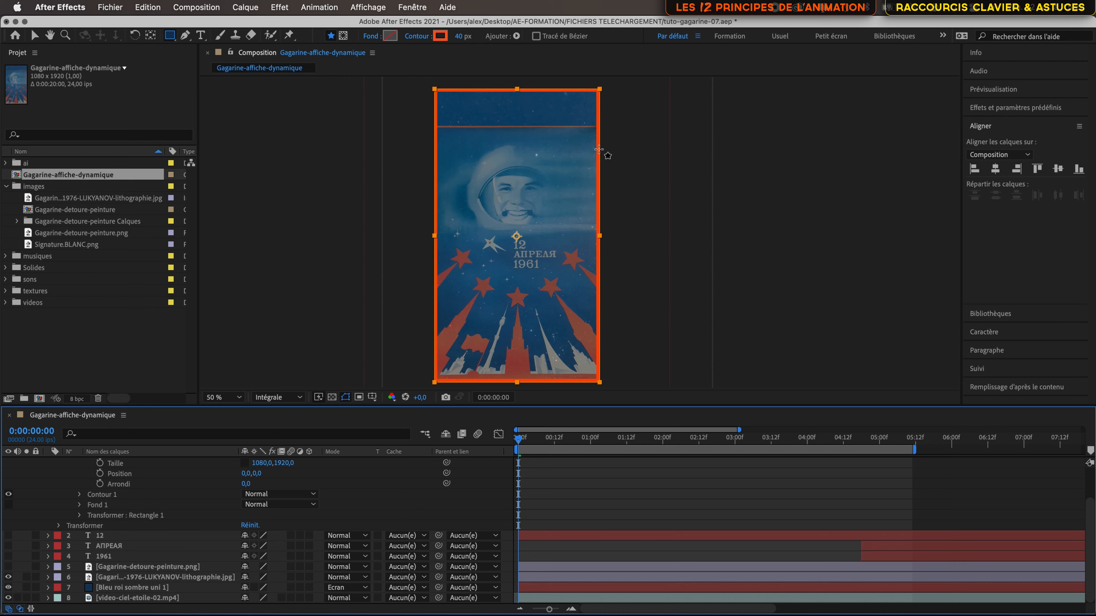
scroll(598, 149, up, 6)
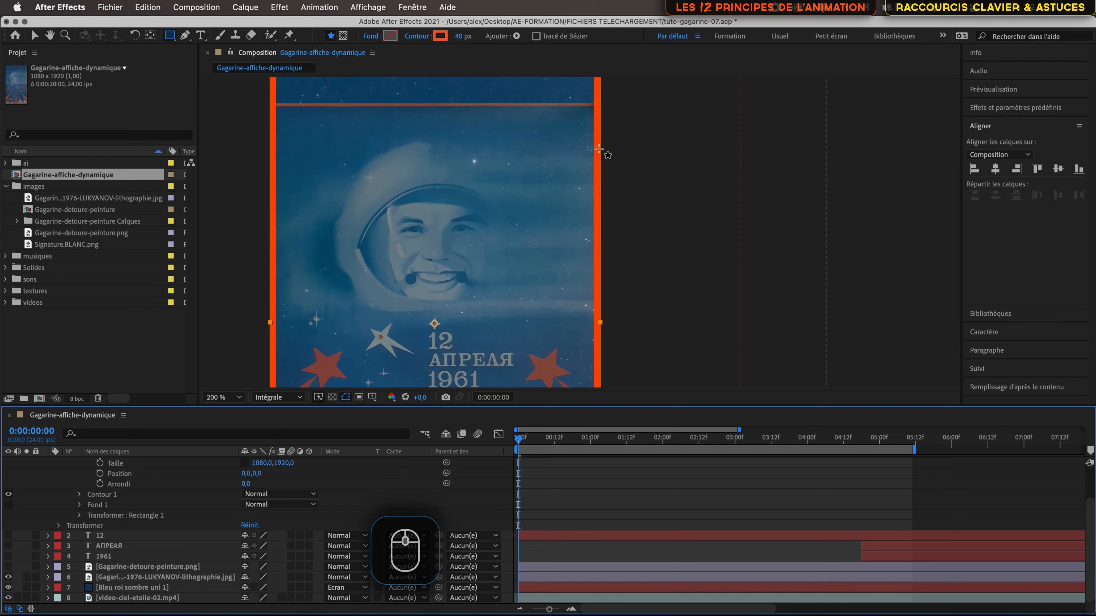
scroll(572, 170, down, 6)
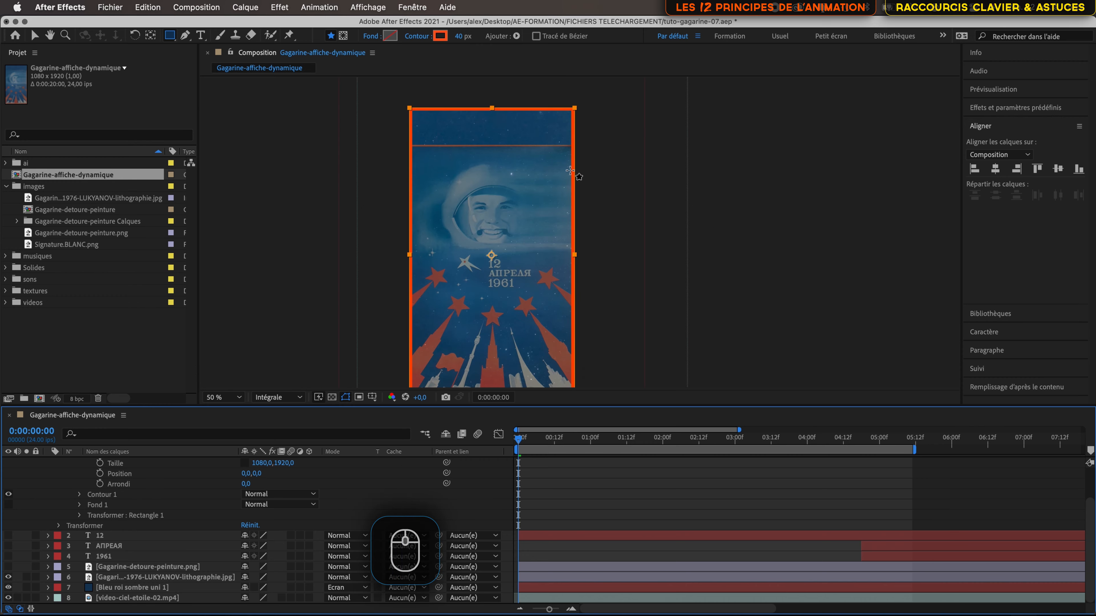
scroll(570, 170, up, 4)
key(space)
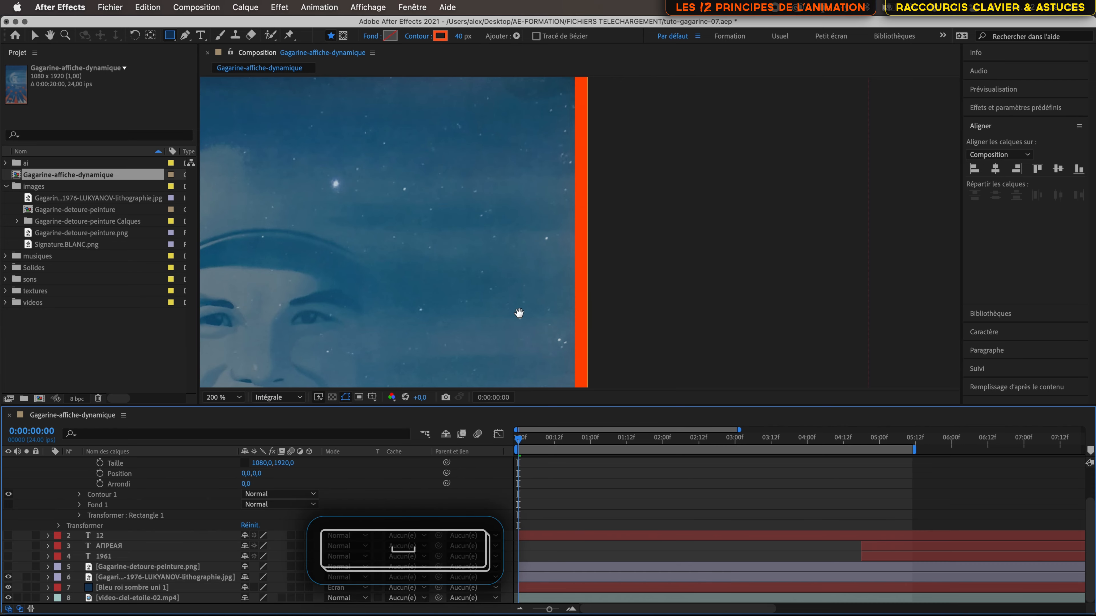
drag(519, 313, 536, 73)
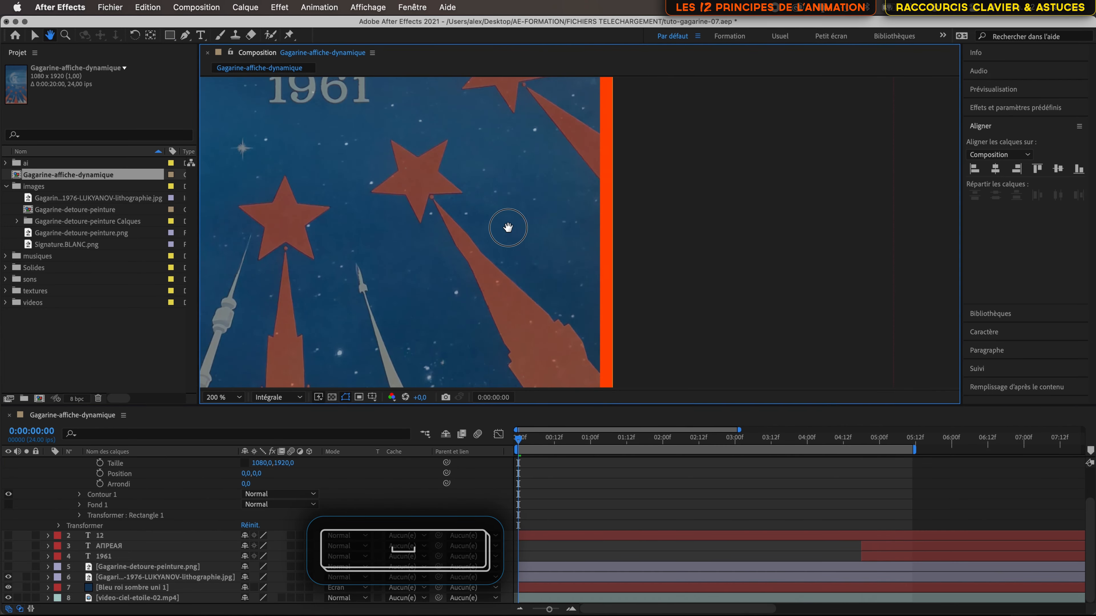
drag(509, 228, 516, 85)
drag(495, 243, 496, 153)
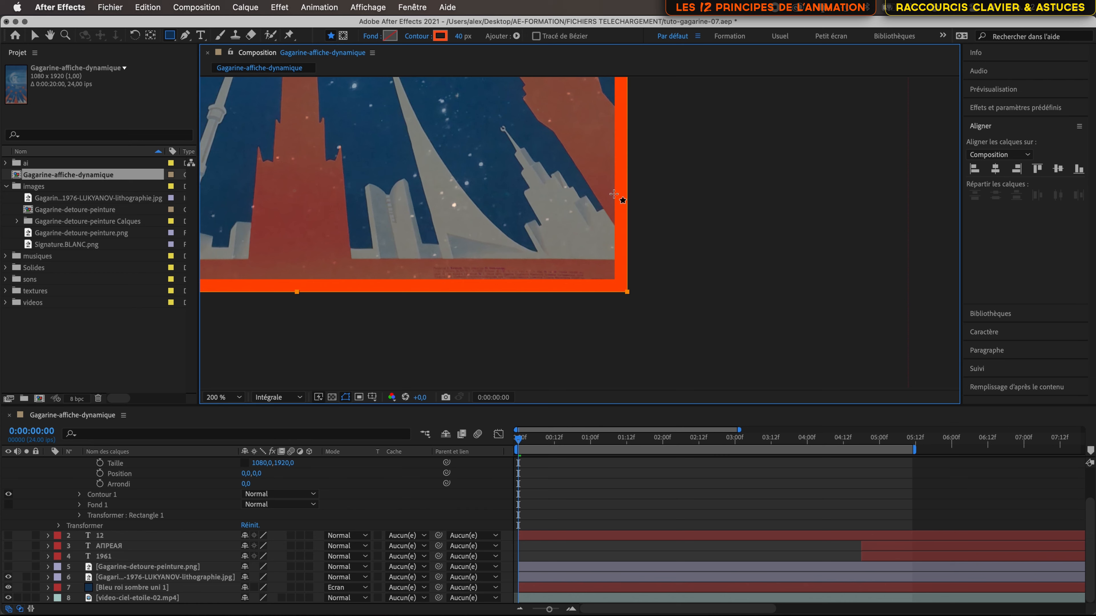
Hide and show the Cadre layer again to compare the poster's lower corner with and without the frame.
scroll(61, 491, up, 3)
scroll(61, 491, up, 1)
click(8, 461)
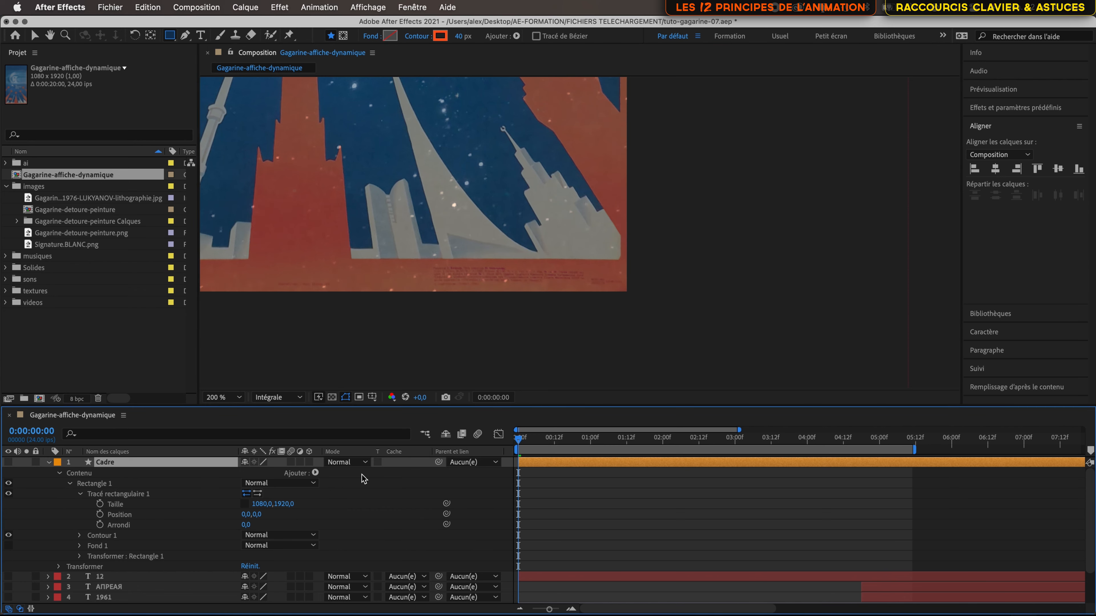
click(8, 462)
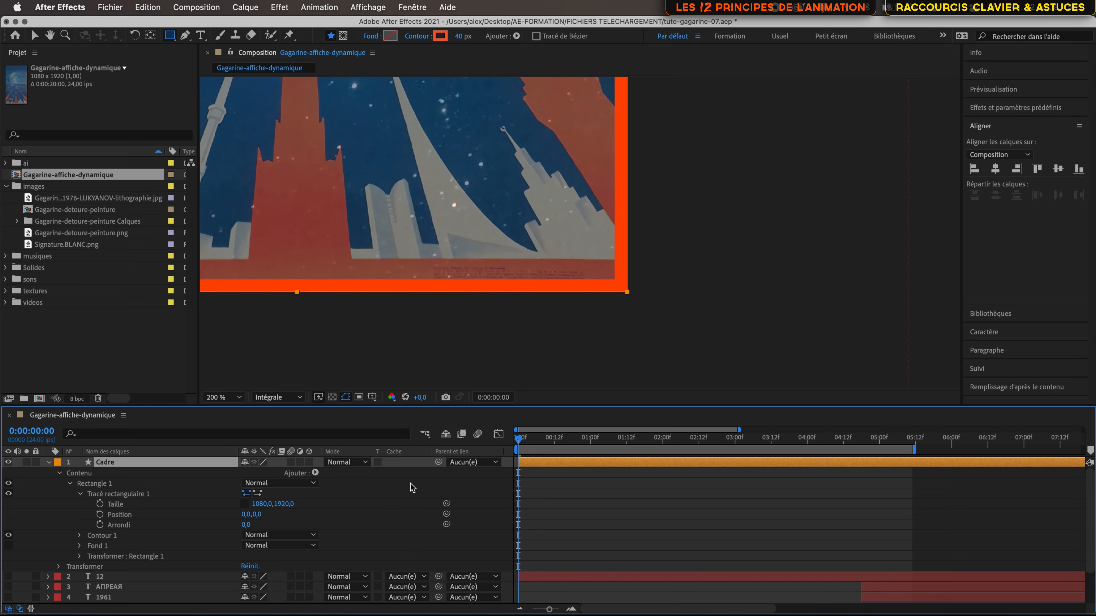
scroll(457, 263, down, 4)
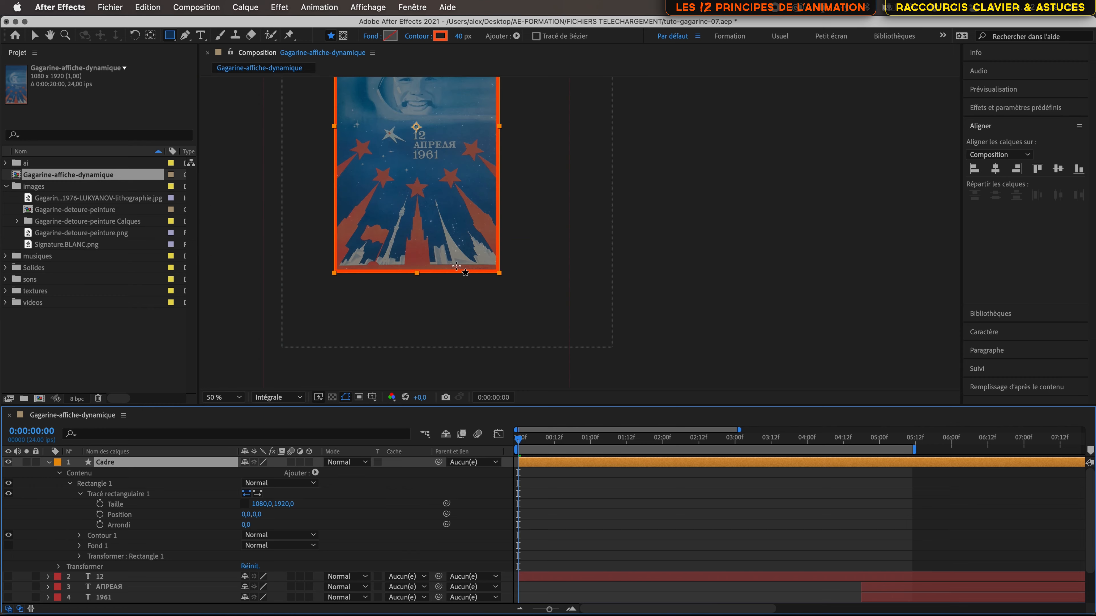
key(h)
click(456, 186)
drag(456, 186, 495, 277)
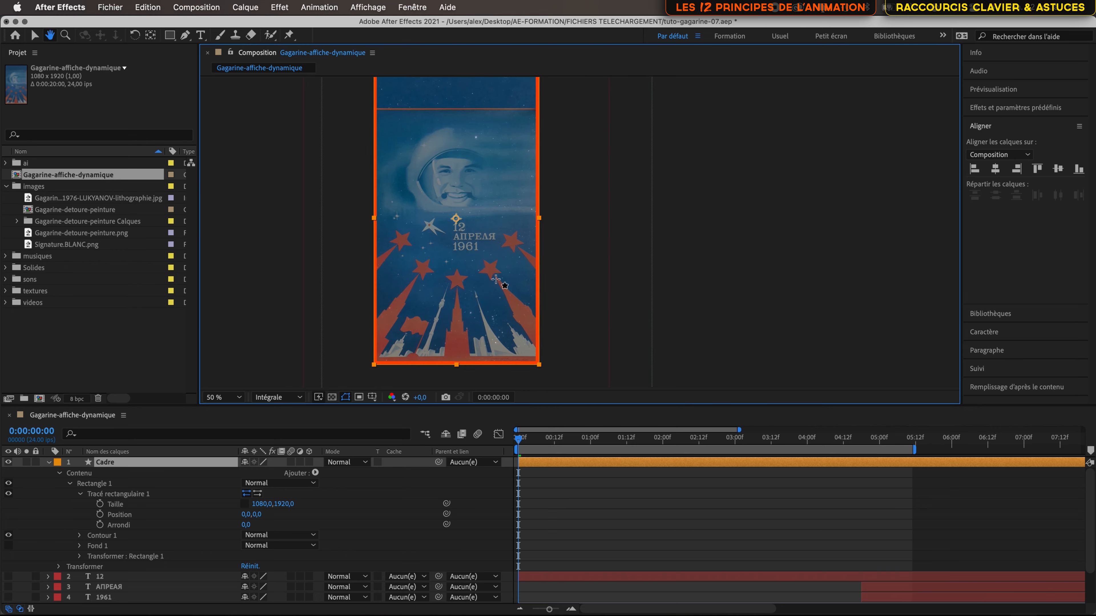
key(q)
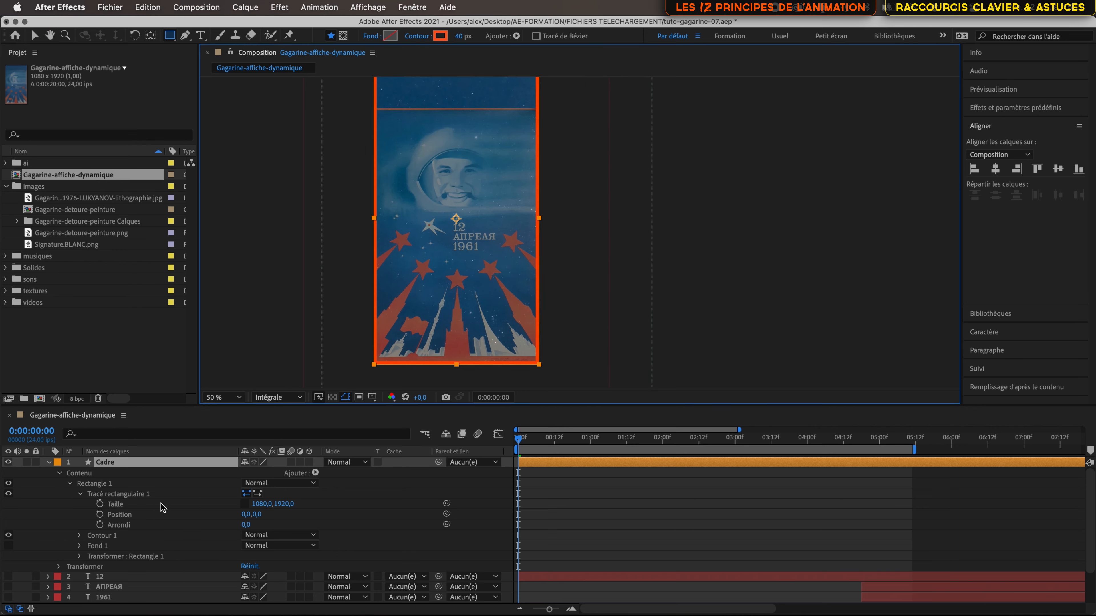
Increase the stroke width (Largeur du contour) of the Cadre layer's rectangle to 106.
click(99, 485)
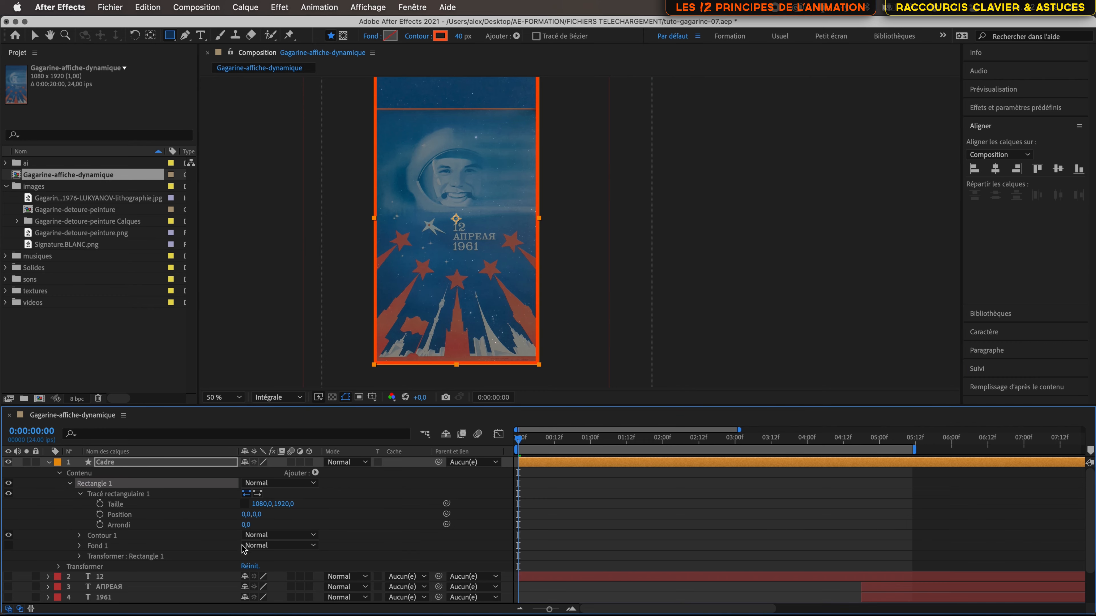
click(79, 535)
scroll(194, 544, down, 4)
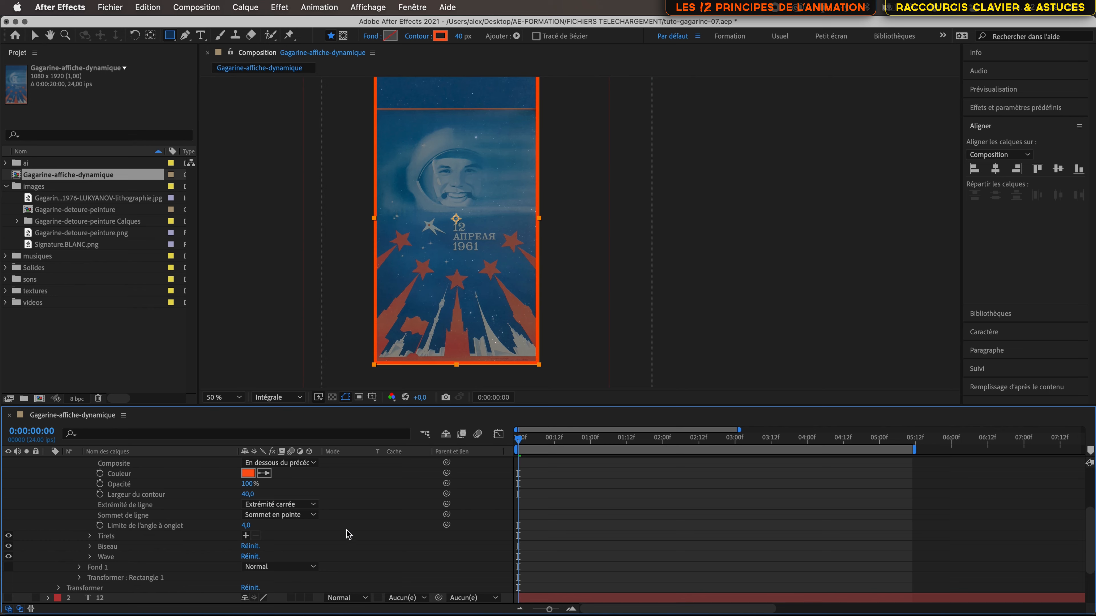
scroll(340, 510, up, 3)
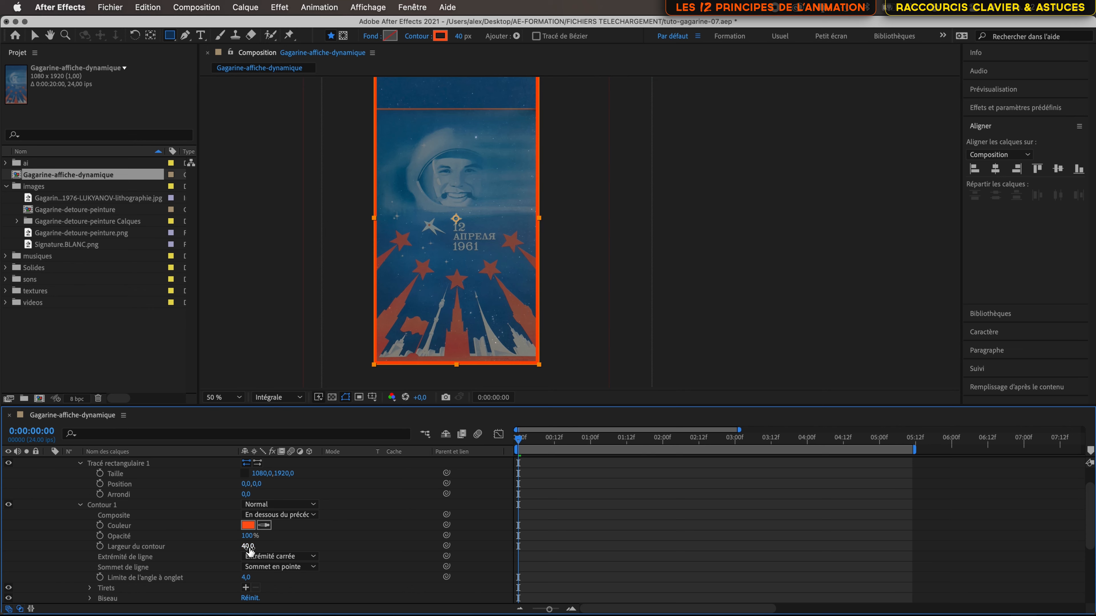
drag(248, 548, 287, 547)
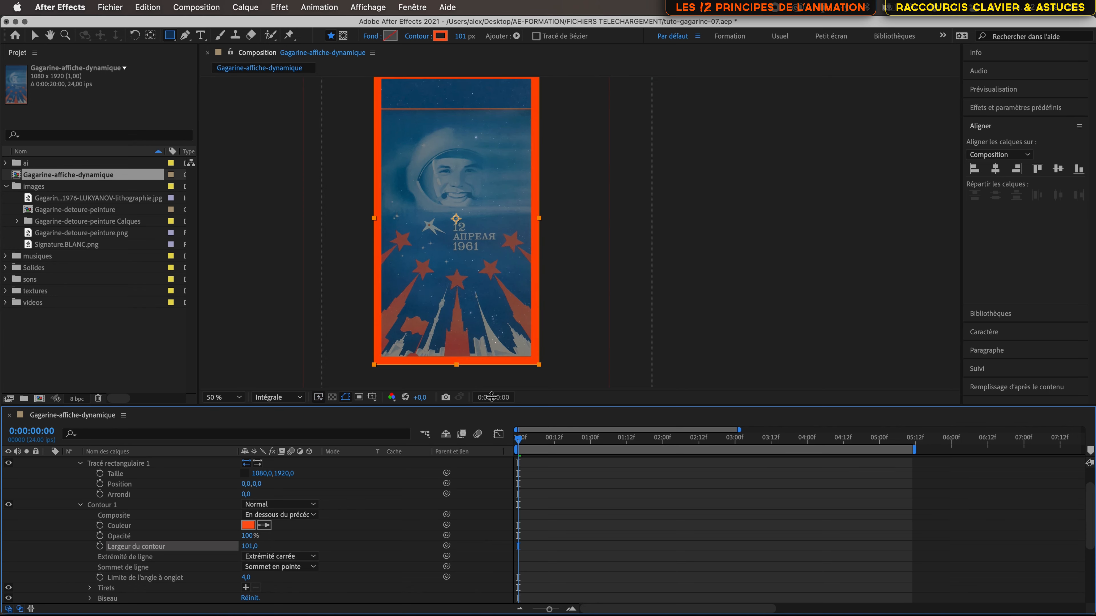
scroll(510, 359, up, 4)
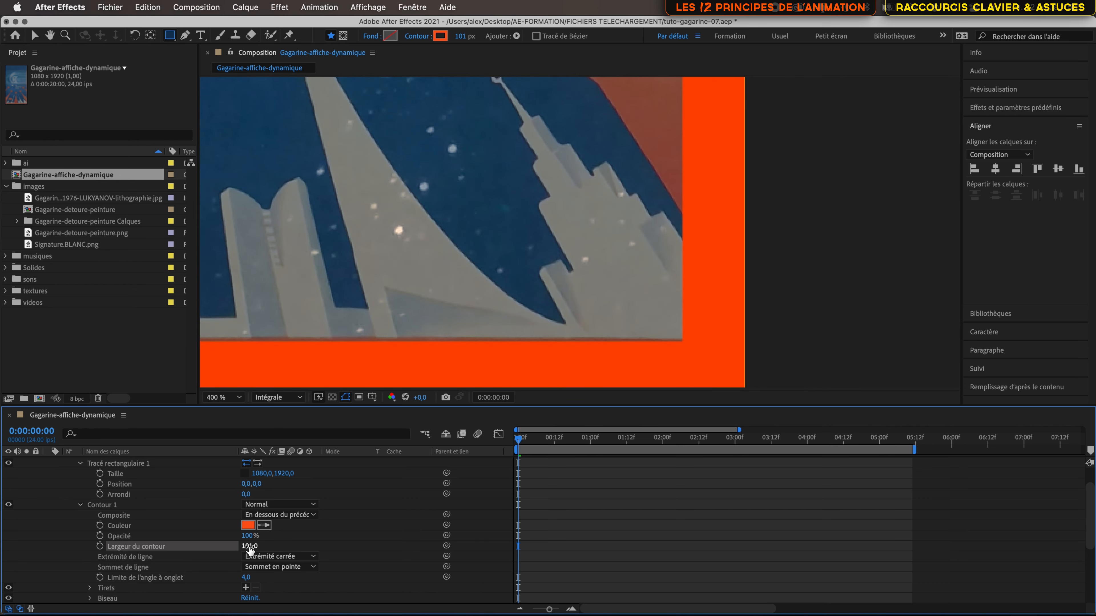
drag(249, 549, 253, 546)
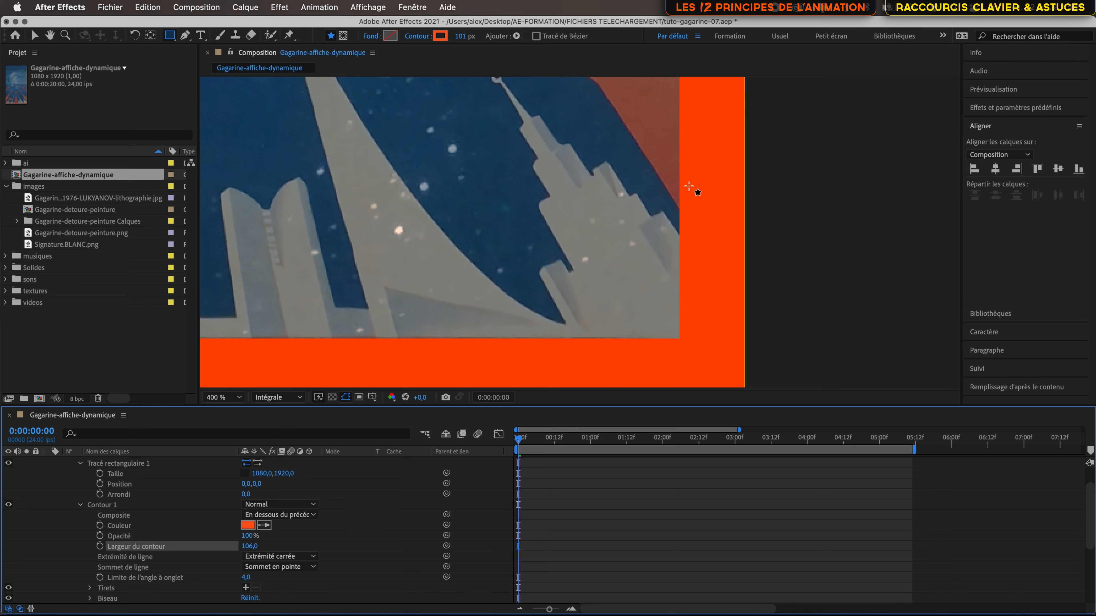
scroll(560, 244, down, 6)
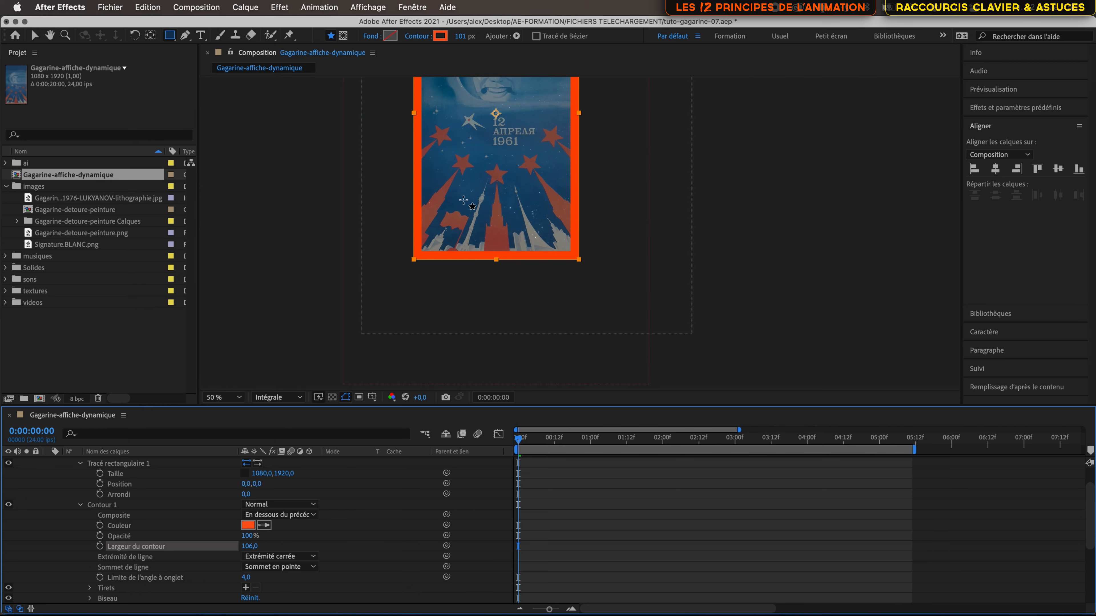
key(space)
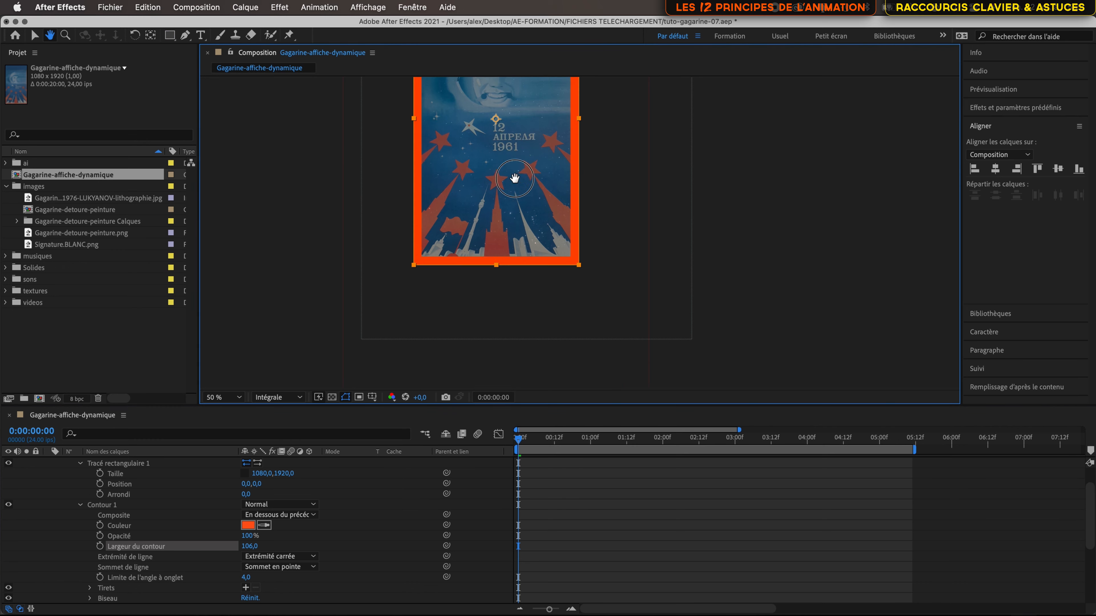
drag(519, 186, 474, 240)
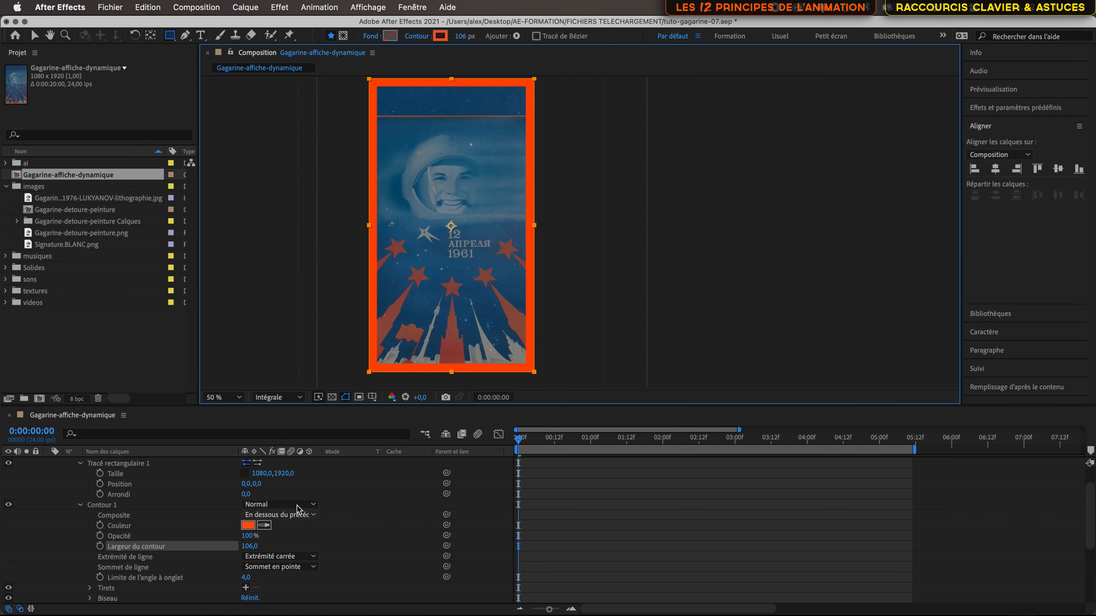
Widen the Cadre rectangle's path to 1162 so the side strips of the frame match the poster's edges.
scroll(317, 487, up, 1)
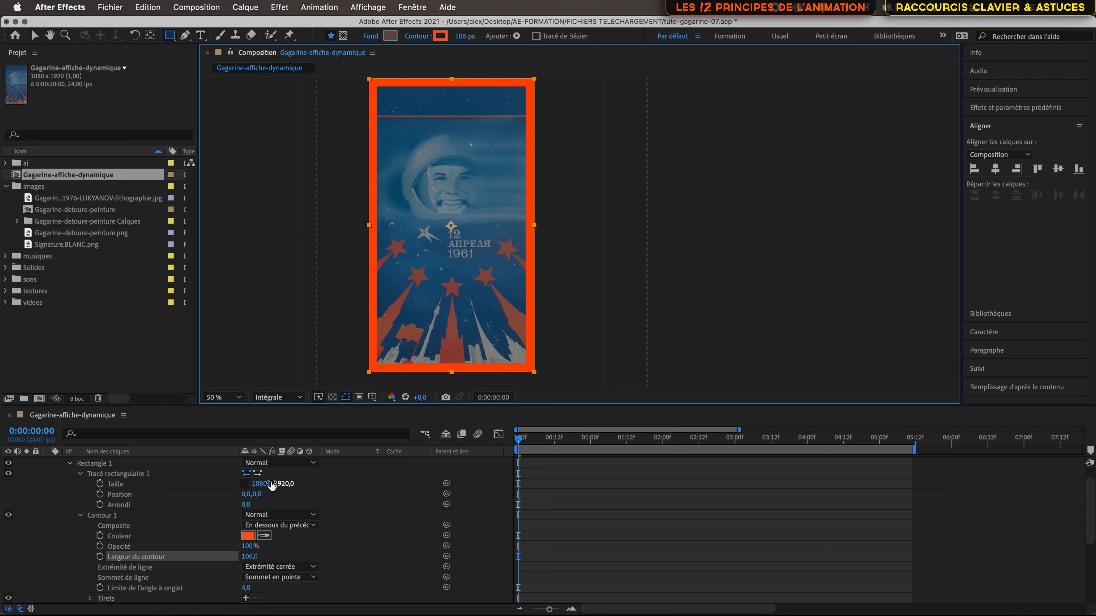
click(260, 484)
drag(261, 484, 295, 485)
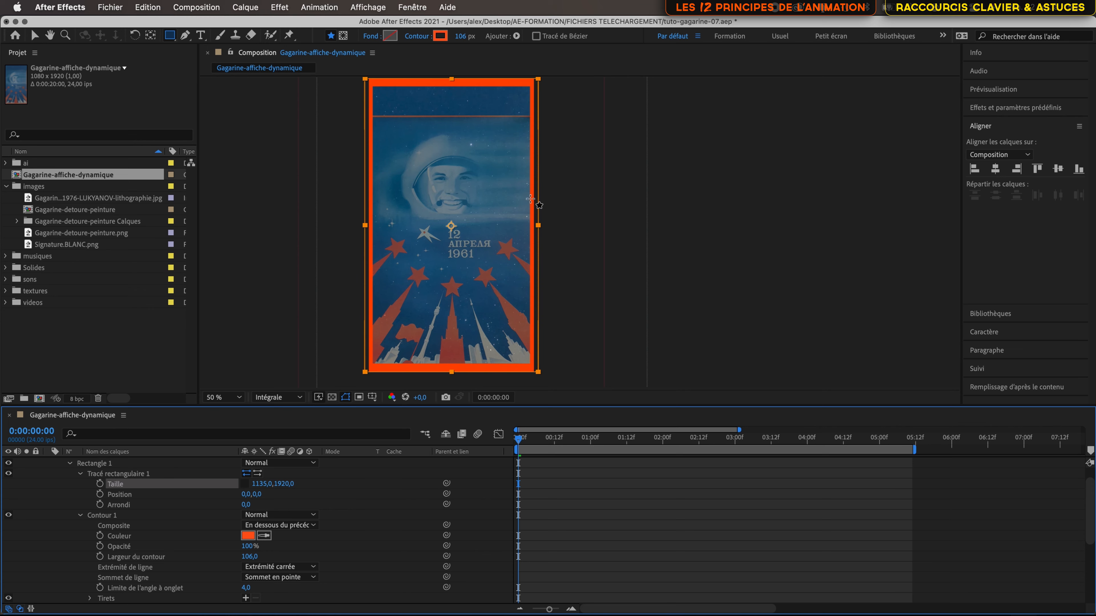
scroll(532, 187, up, 6)
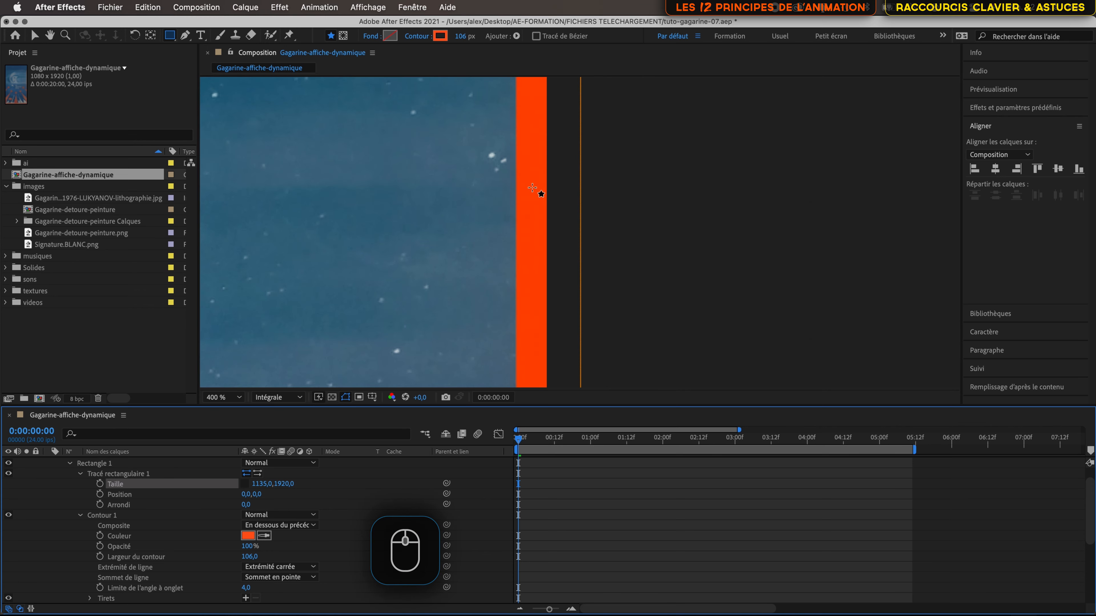
drag(261, 484, 280, 485)
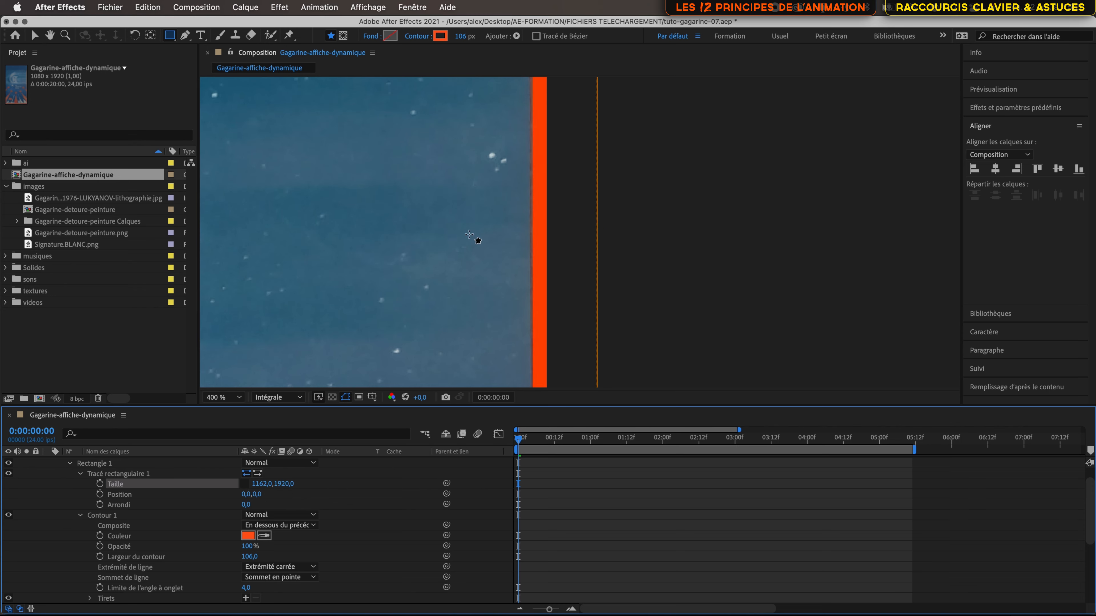
scroll(469, 234, down, 4)
scroll(469, 234, down, 1)
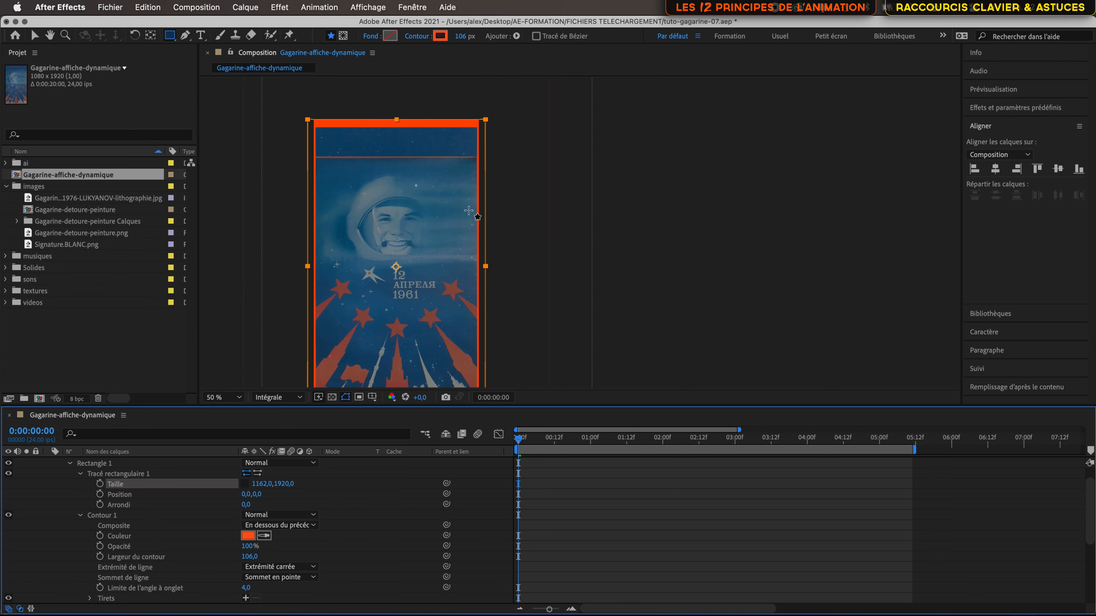
Move the Cadre layer's anchor point to the middle of the frame's bottom edge.
key(v)
scroll(595, 535, up, 1)
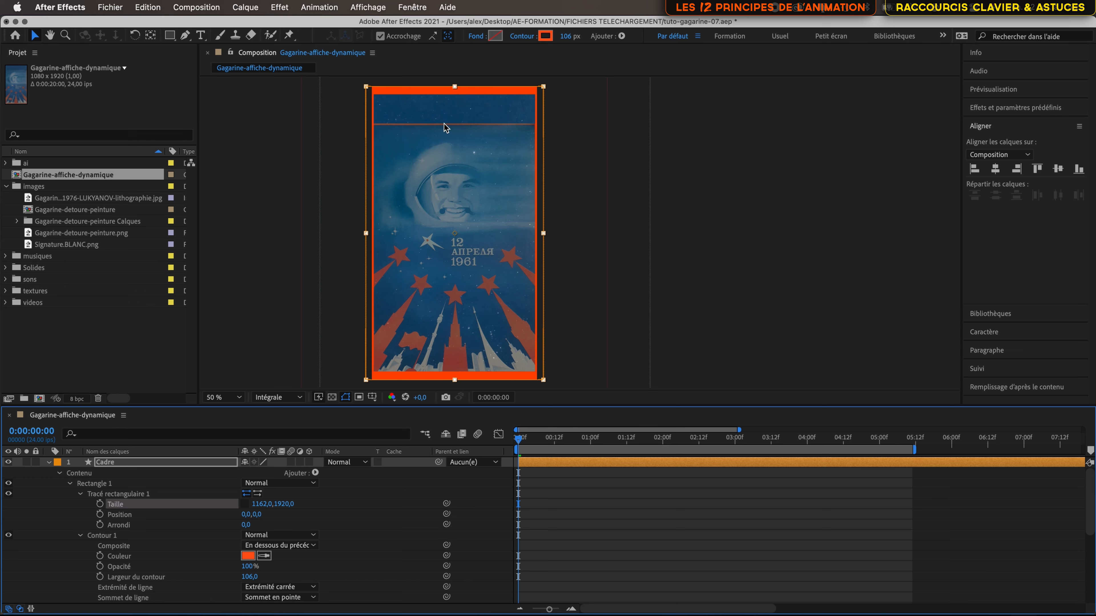
click(158, 463)
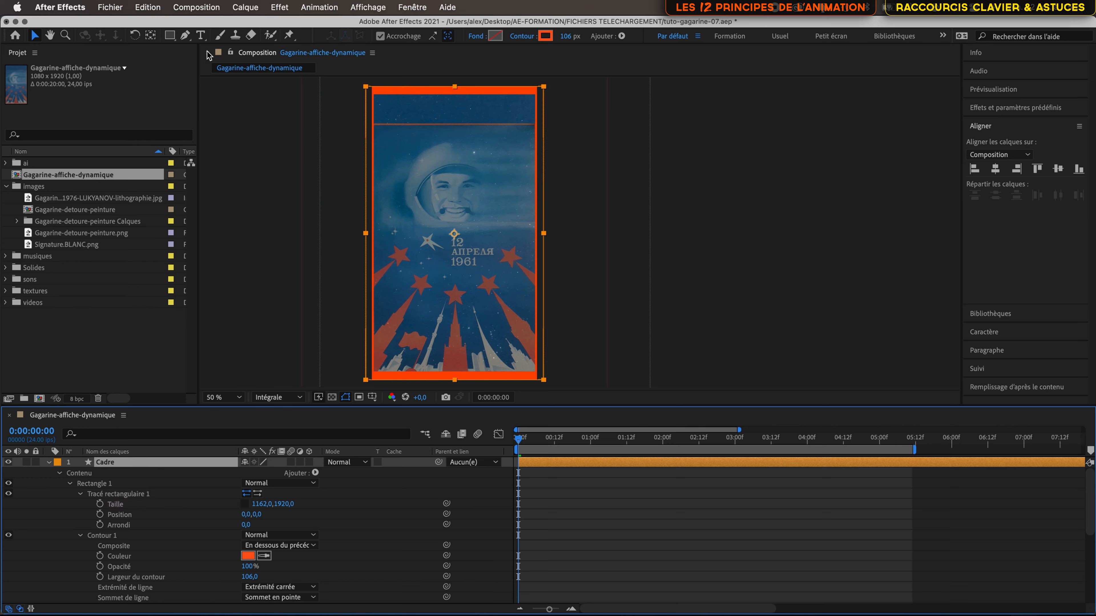
key(y)
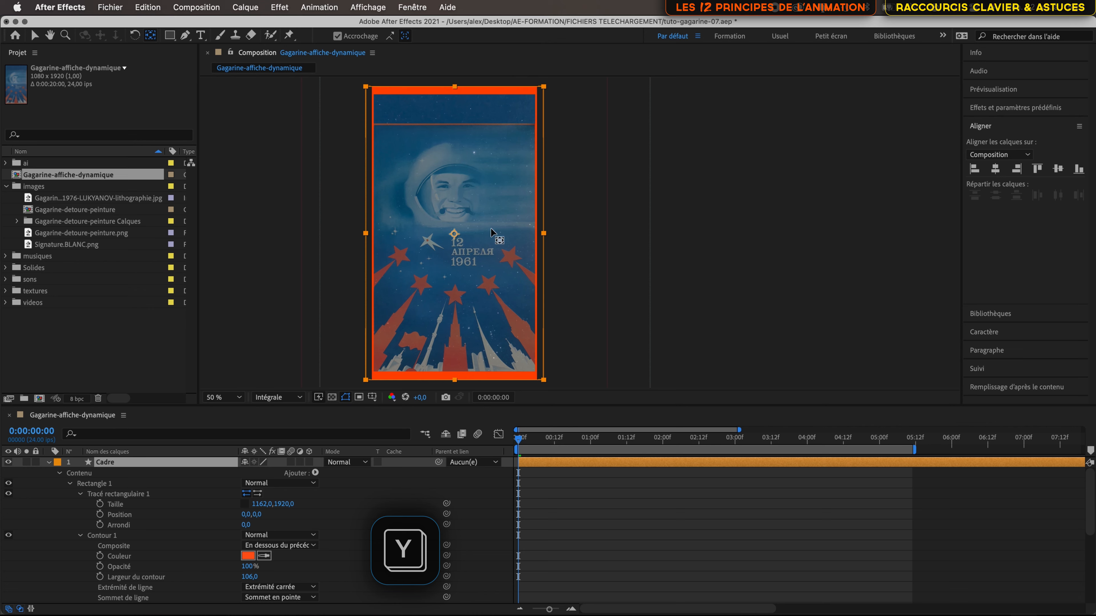
drag(454, 234, 459, 376)
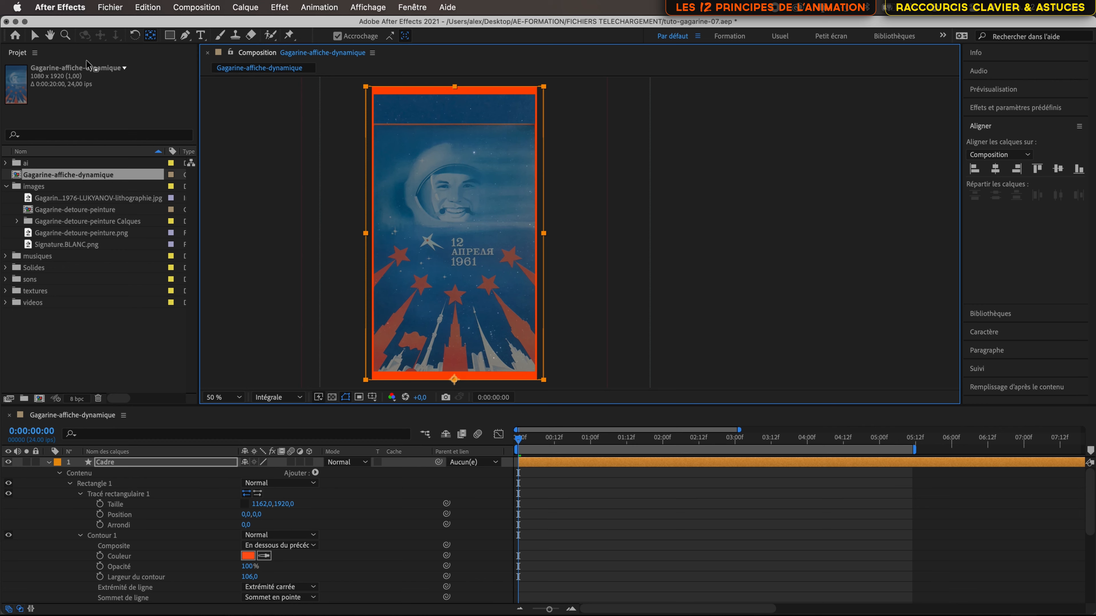
Stretch the Cadre layer upward from its top-middle handle until the top strip is about as thin as the side strips.
click(33, 36)
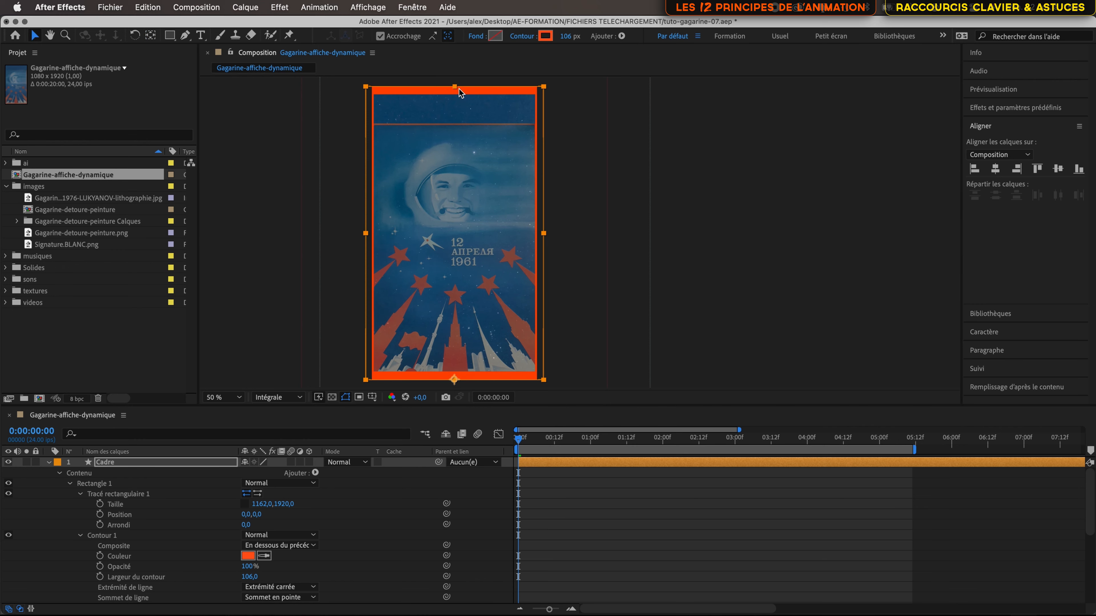
drag(456, 86, 458, 83)
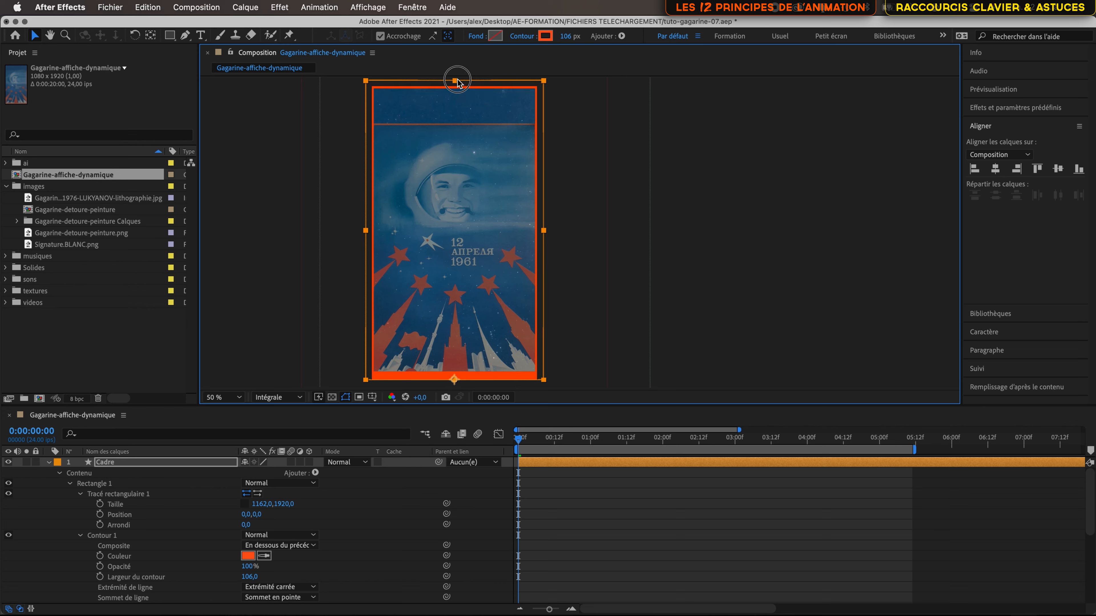
drag(458, 82, 458, 83)
scroll(495, 92, up, 5)
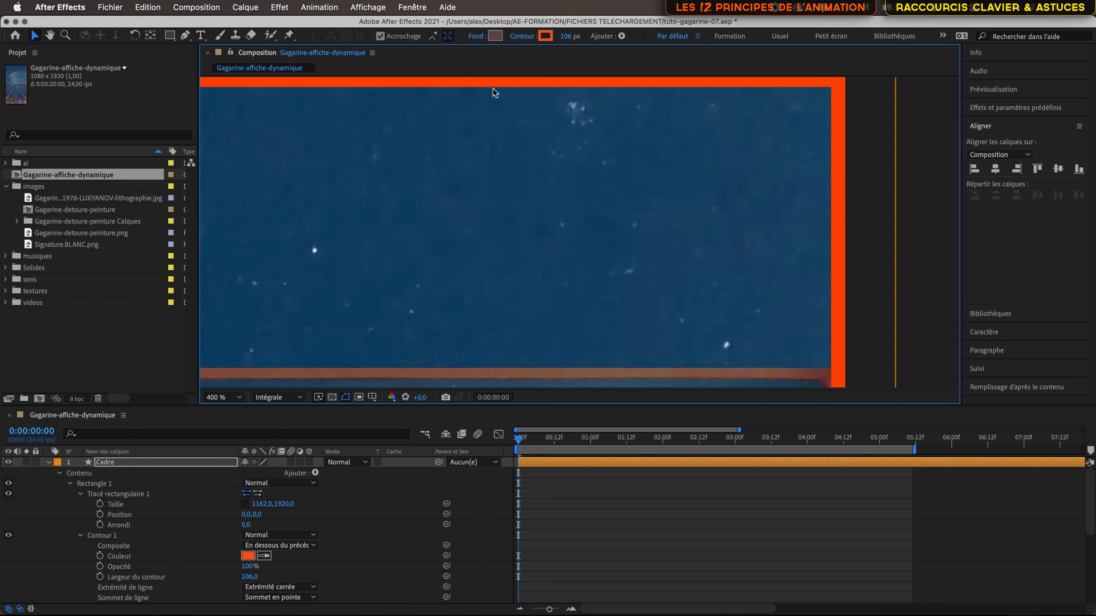
drag(477, 180, 471, 288)
drag(345, 161, 599, 191)
drag(454, 154, 453, 151)
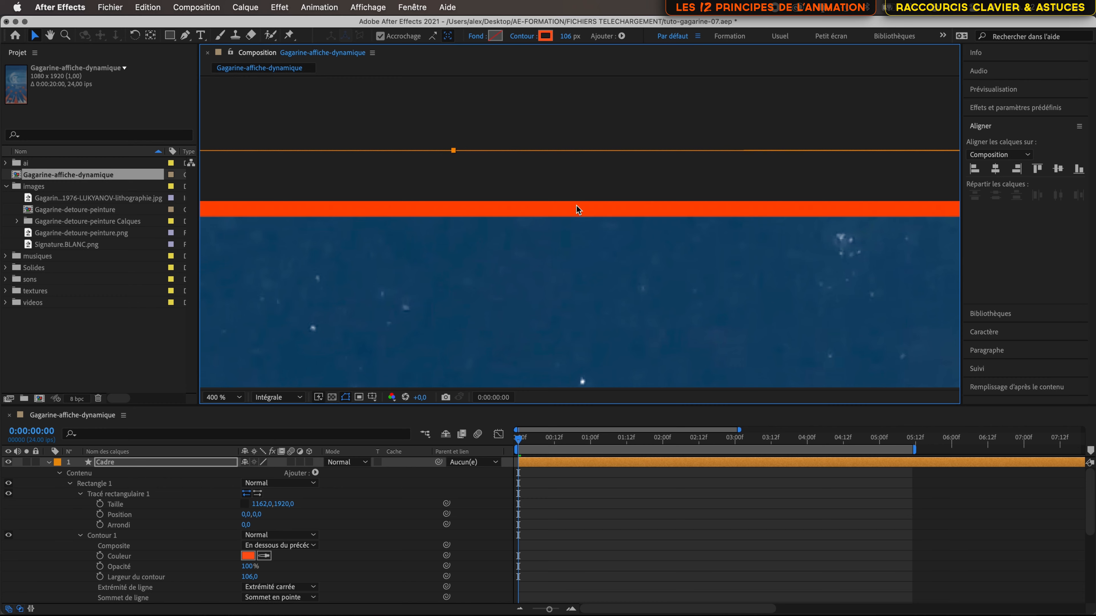
scroll(578, 210, down, 6)
scroll(514, 286, down, 5)
scroll(514, 286, right, 2)
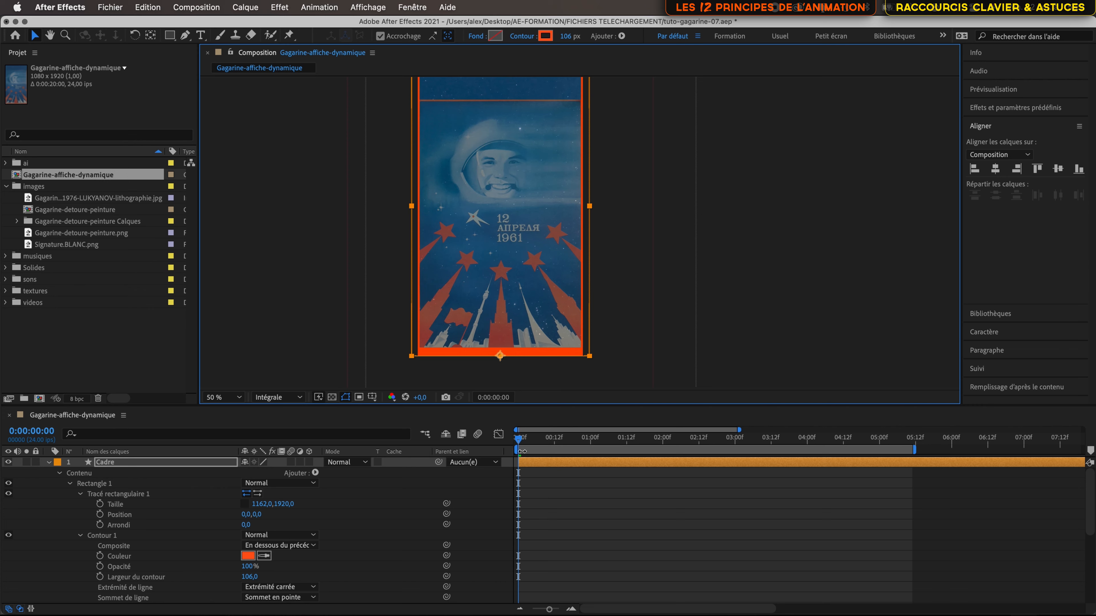
Select the Cadre layer and collapse its contents and properties in the timeline.
mouse_move(519, 442)
mouse_down()
mouse_move(660, 441)
mouse_move(519, 440)
mouse_up()
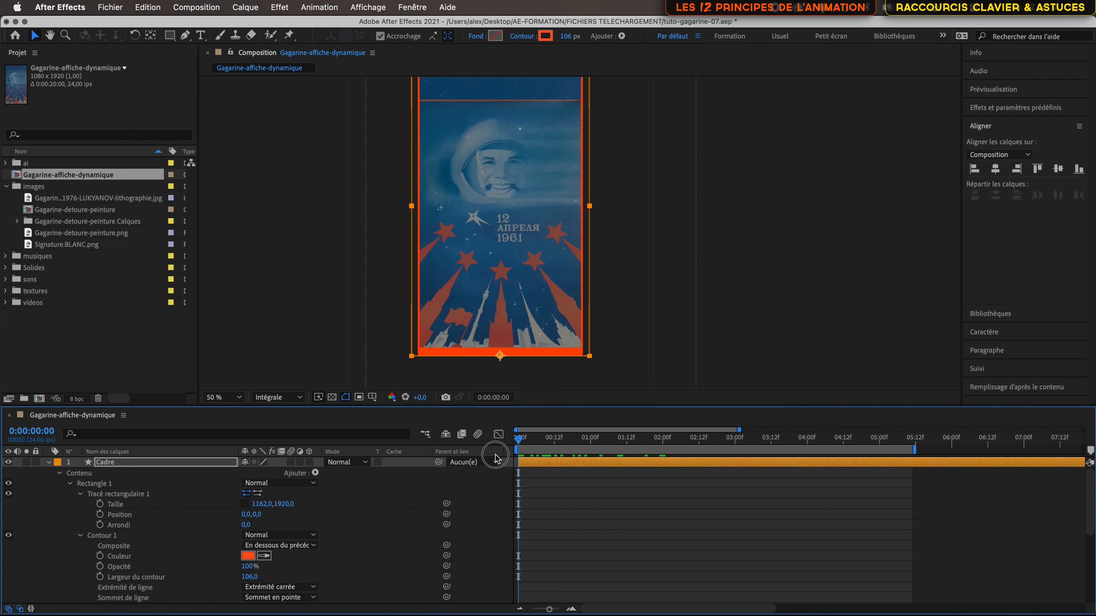
click(550, 493)
click(152, 465)
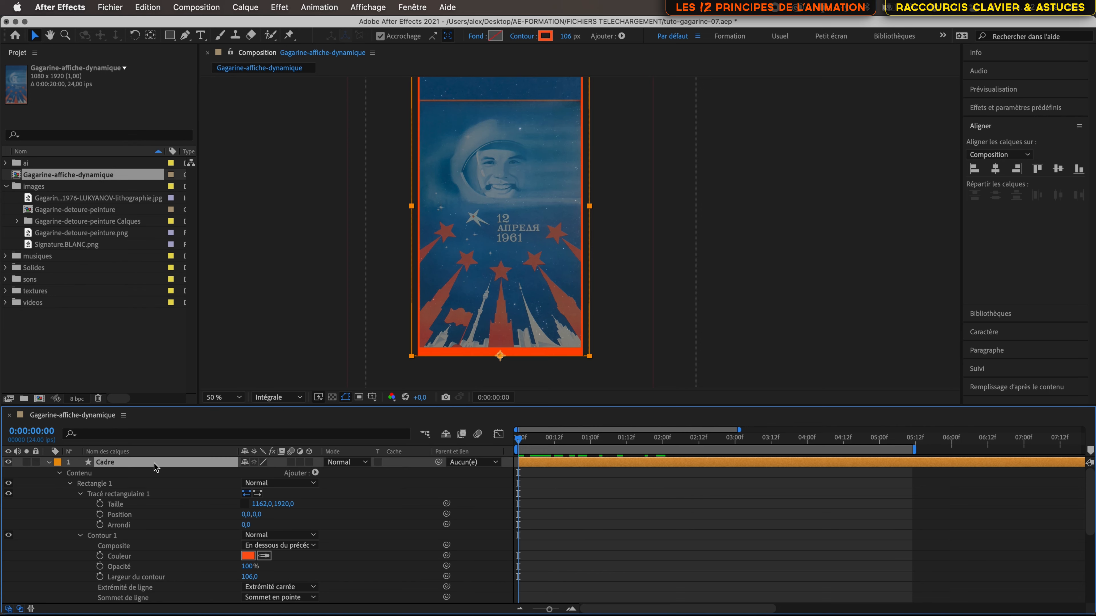
click(59, 473)
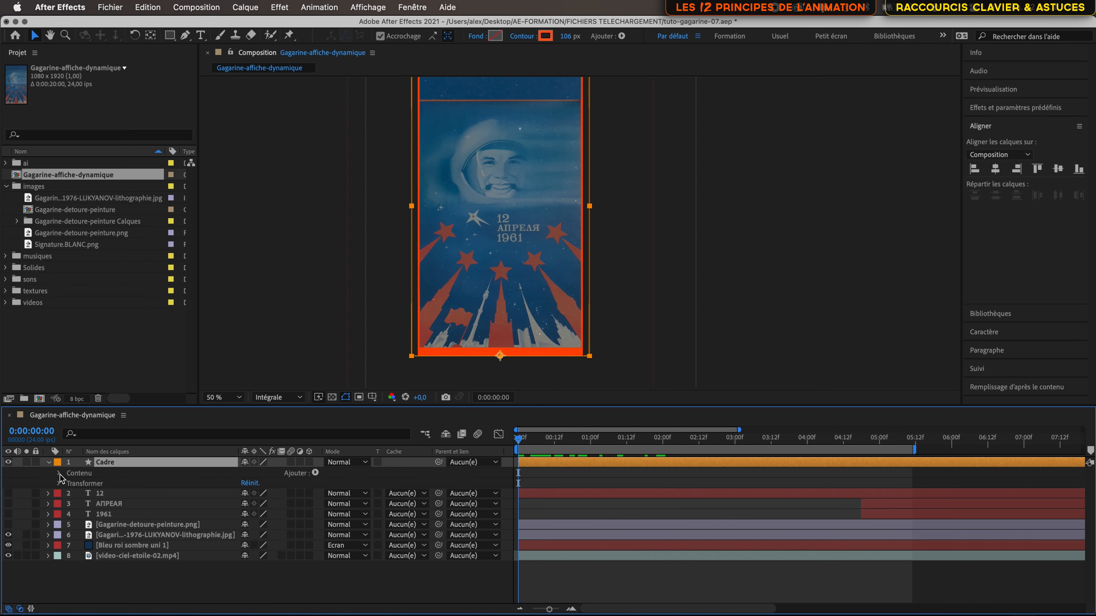
click(51, 463)
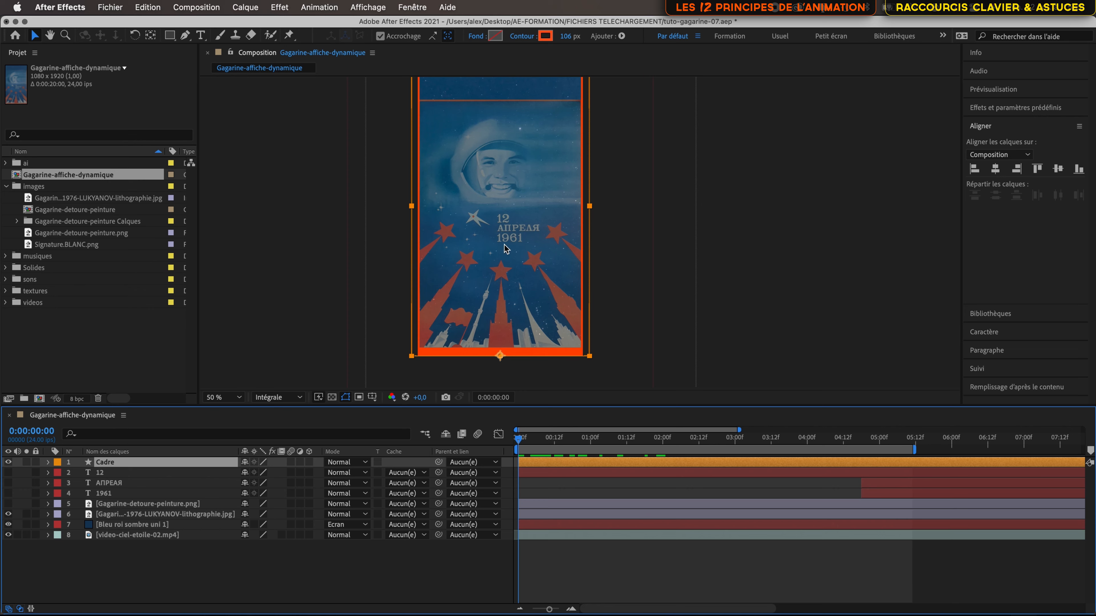
Create a new empty shape layer and rename it Etoile 1.
scroll(501, 277, up, 4)
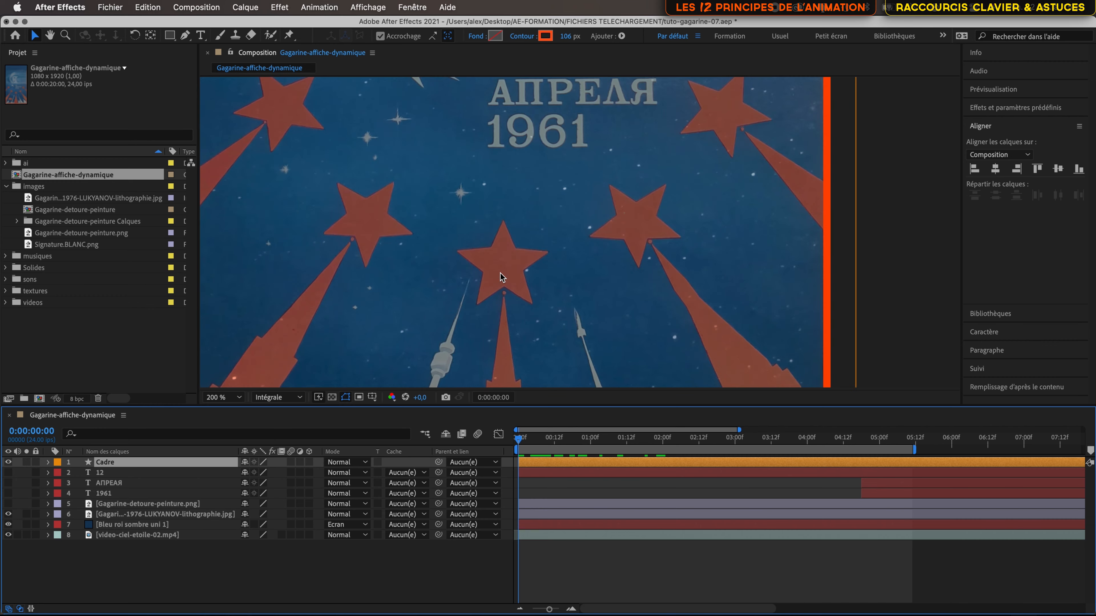
click(245, 6)
mouse_move(248, 26)
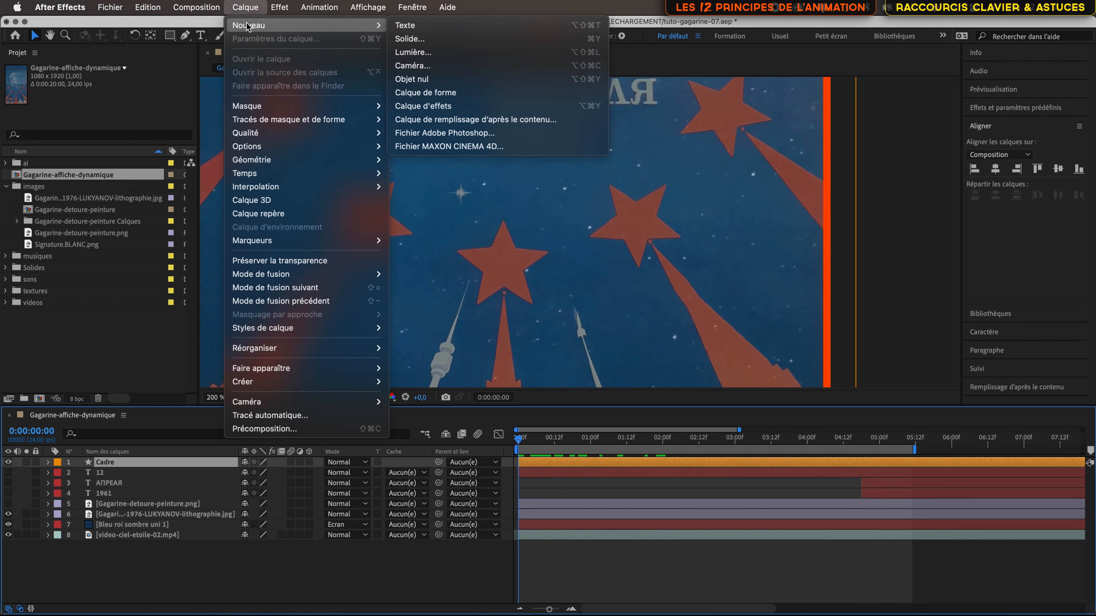
click(417, 92)
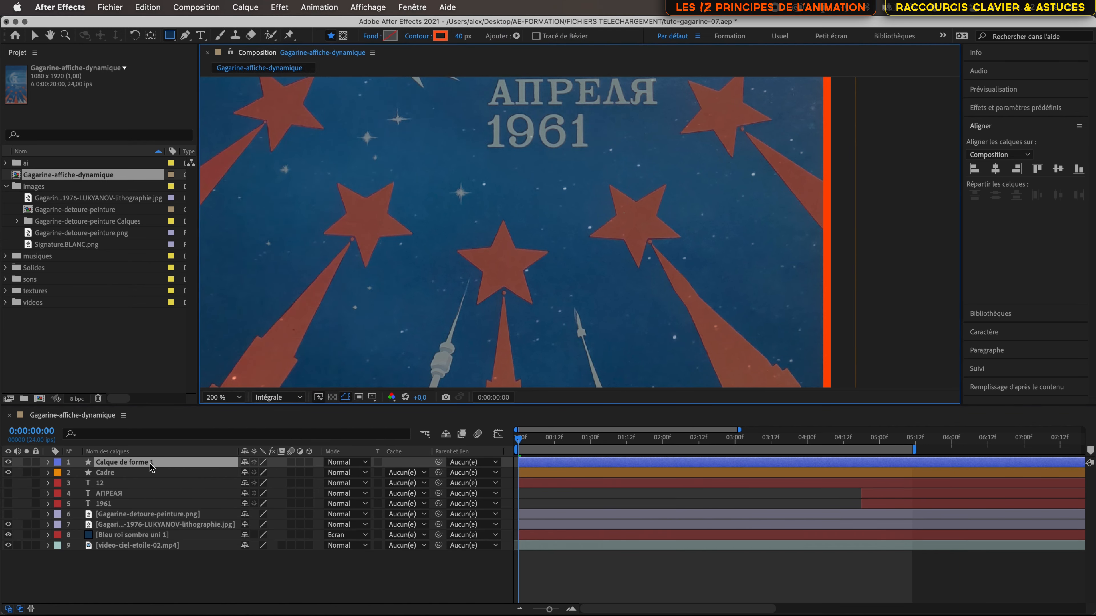
click(150, 463)
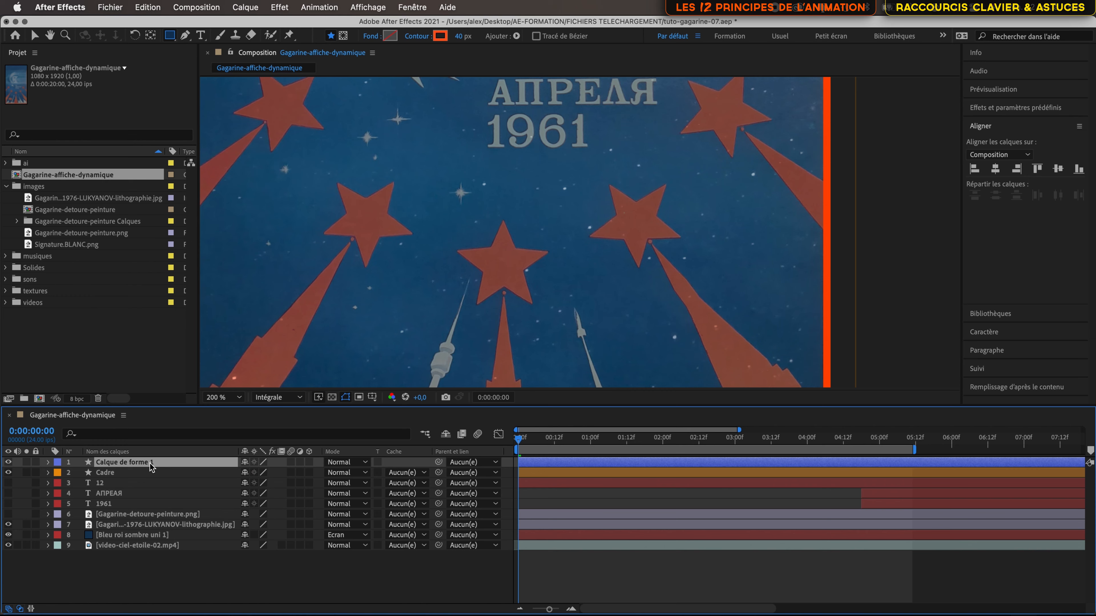
key(Return)
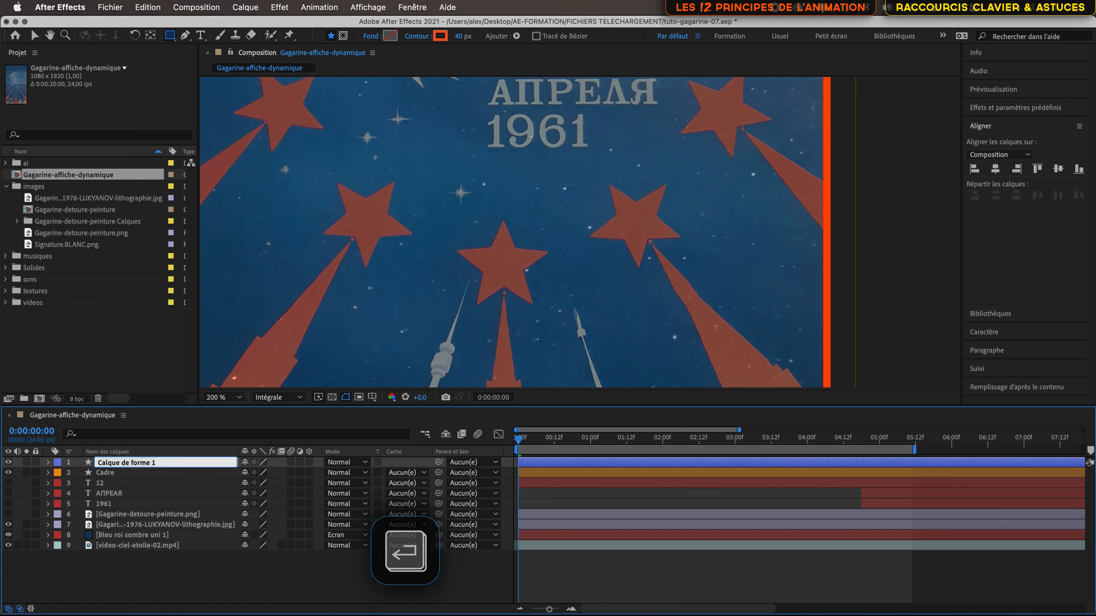
text(Etoile)
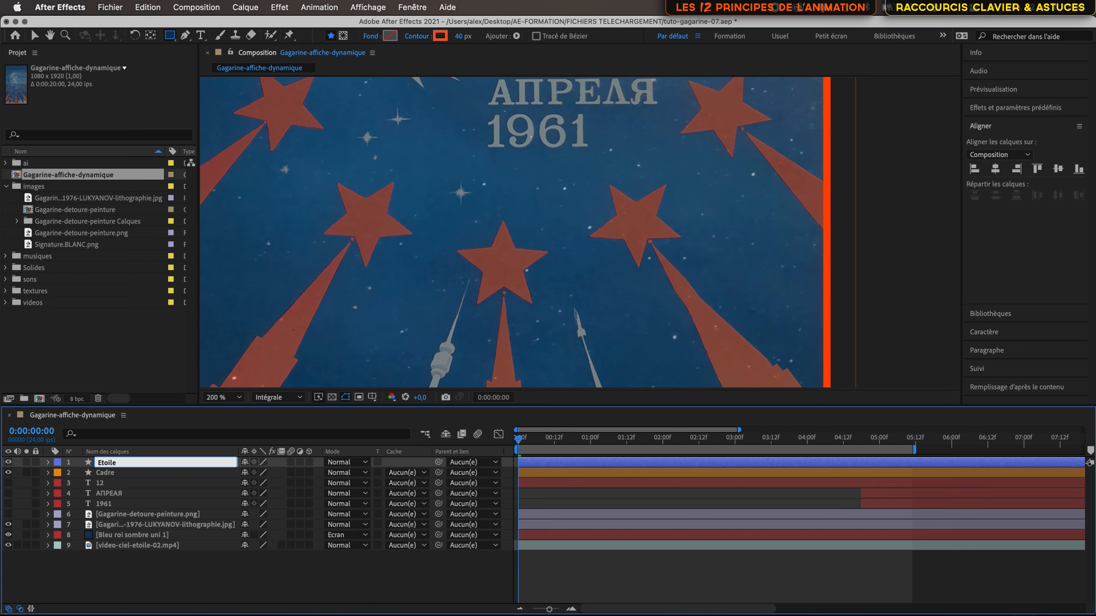
key(Return)
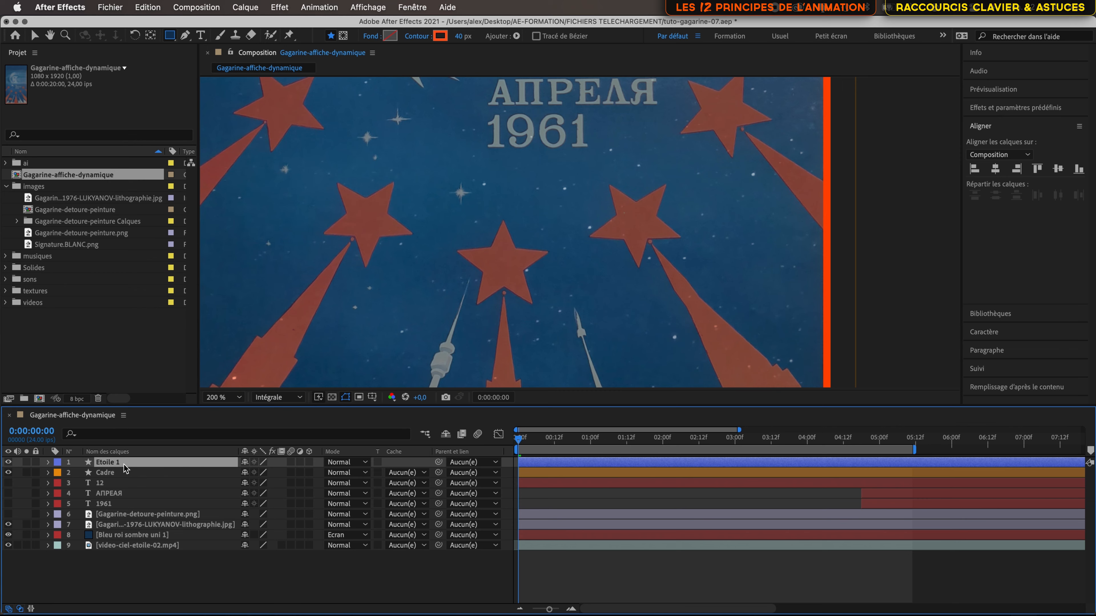
Set the Etoile 1 layer's label colour to Orange.
click(57, 463)
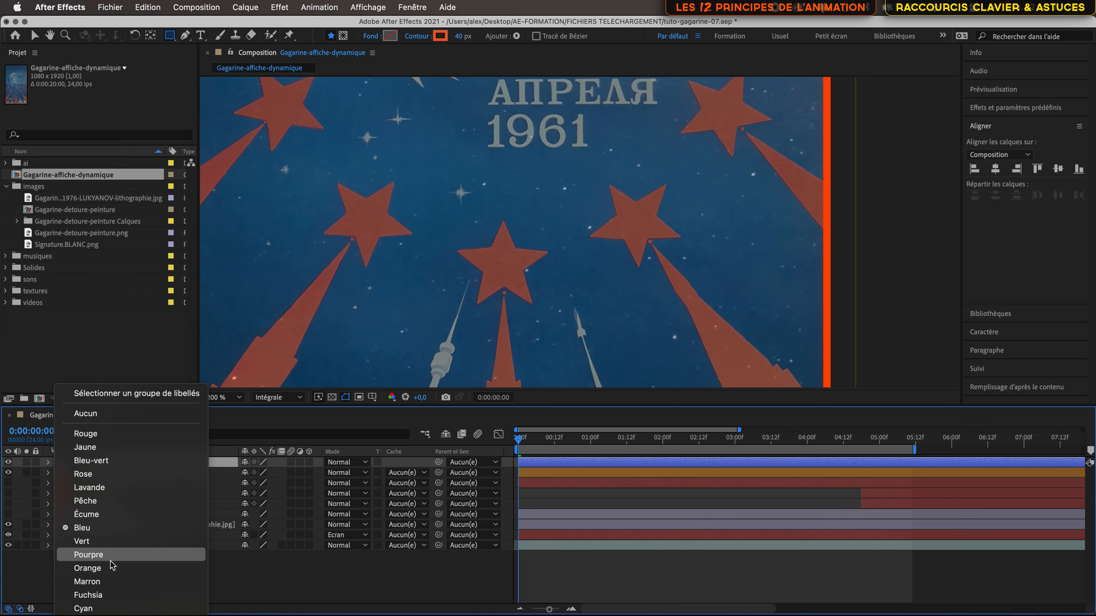
click(108, 572)
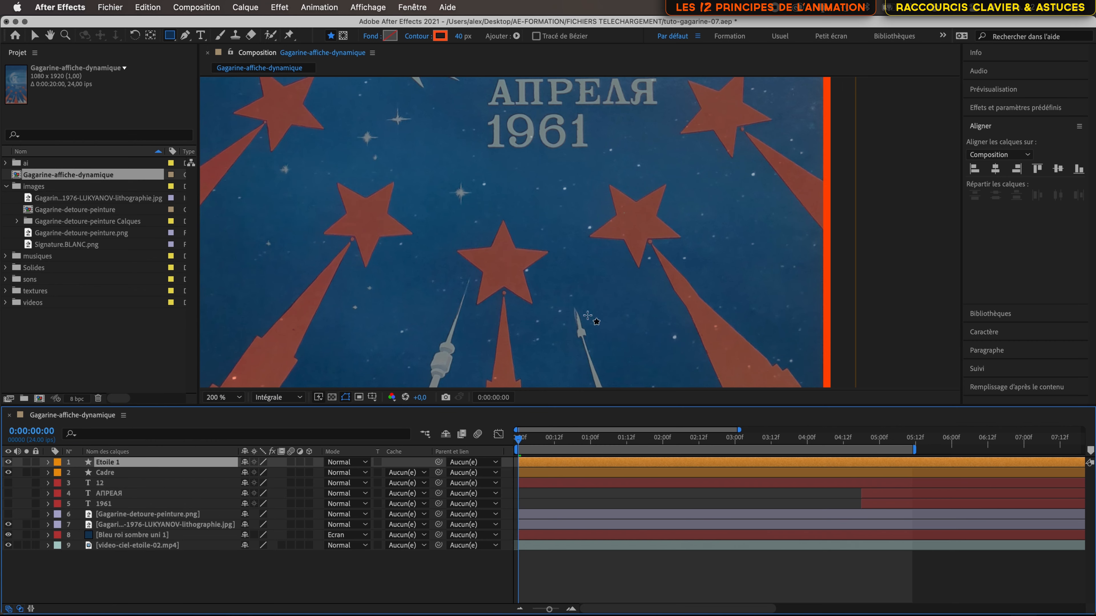
Try drawing a star on the Etoile 1 layer with the Star tool and remove it.
click(171, 36)
click(209, 89)
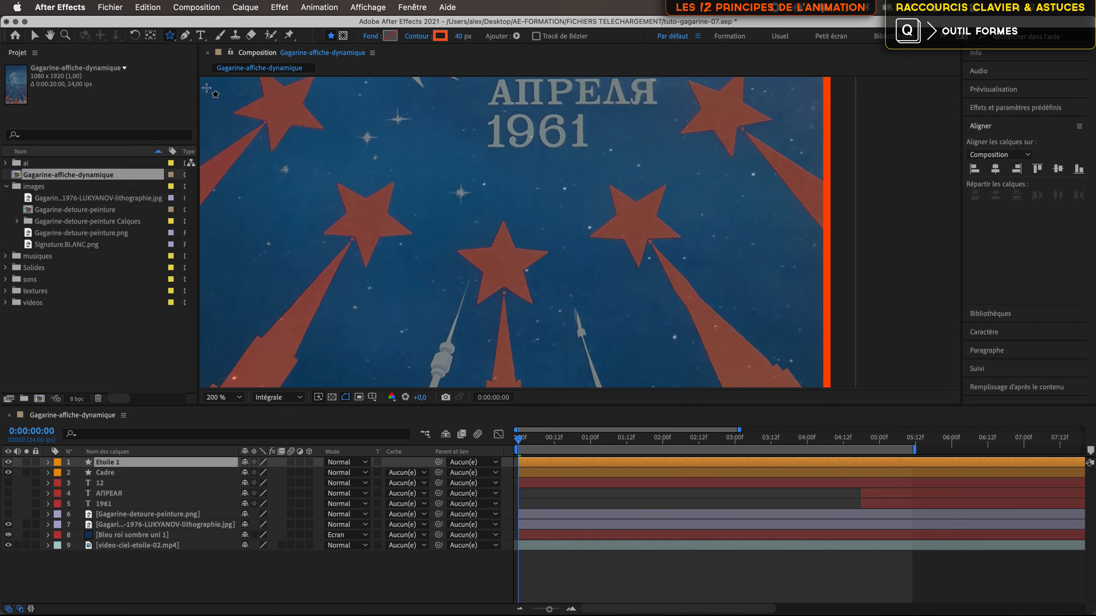
mouse_move(497, 191)
mouse_down()
mouse_move(573, 285)
mouse_move(541, 246)
mouse_move(565, 276)
mouse_move(546, 254)
mouse_move(550, 263)
mouse_up()
key(shift)
key(Delete)
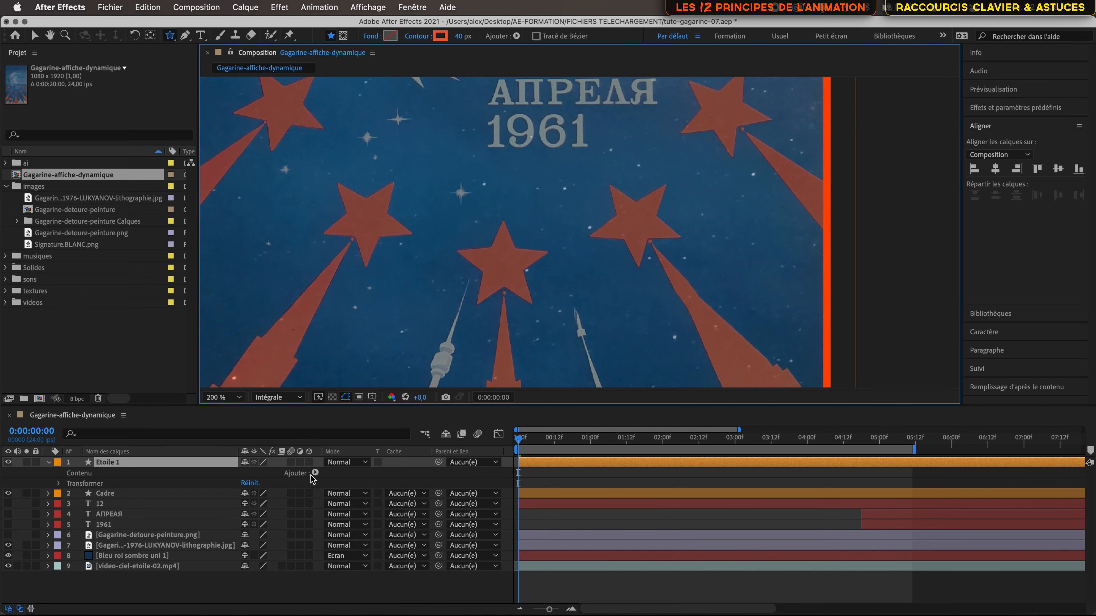
Add a Polyétoile path to the contents of the Etoile 1 layer and show its properties.
click(315, 474)
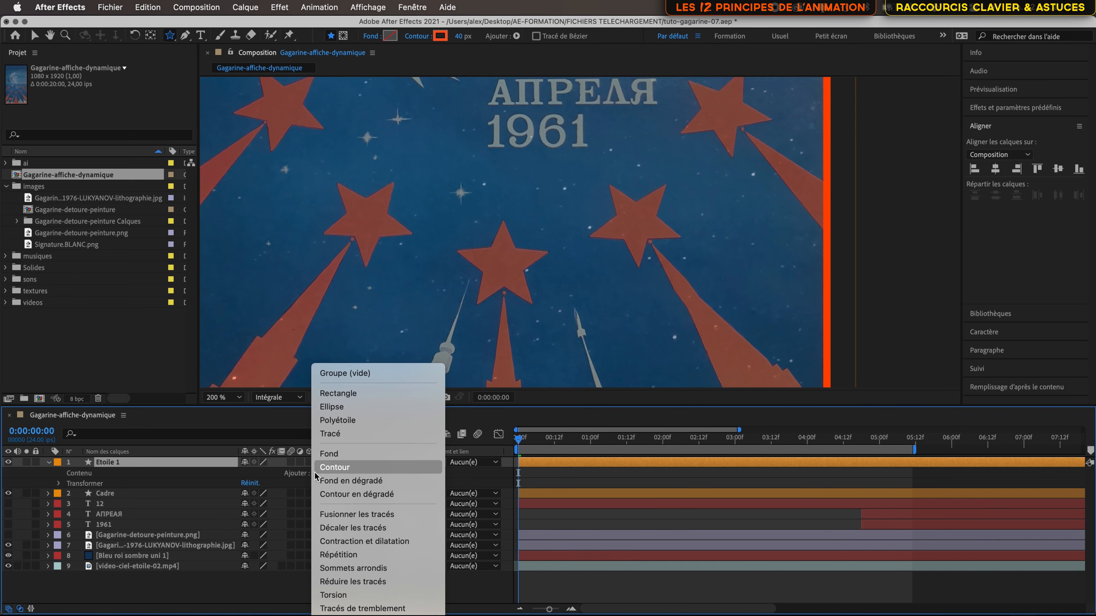
click(362, 420)
click(69, 484)
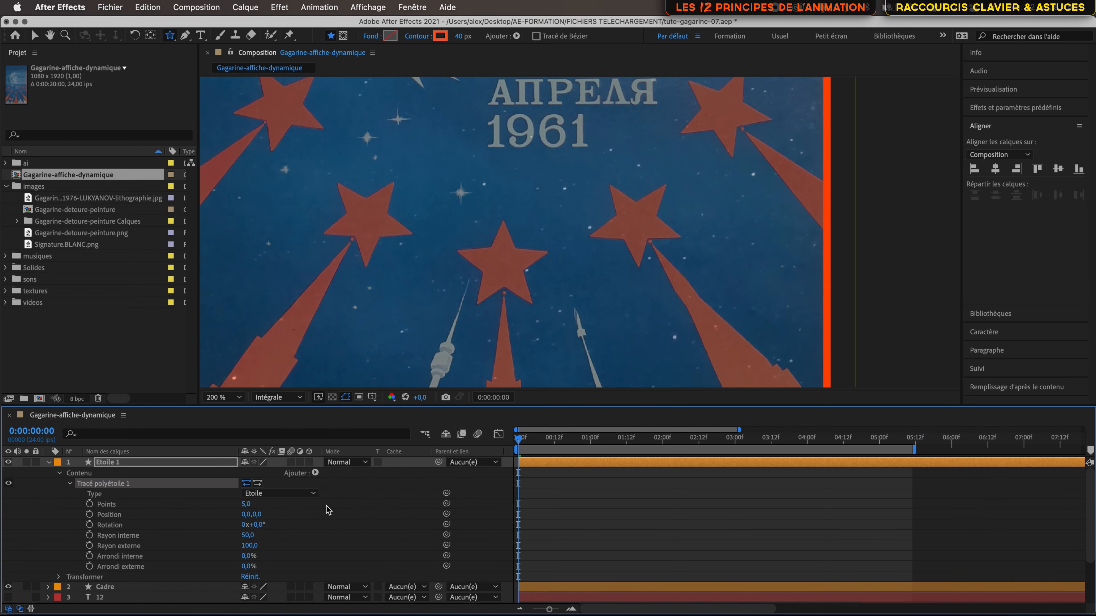
scroll(537, 187, down, 6)
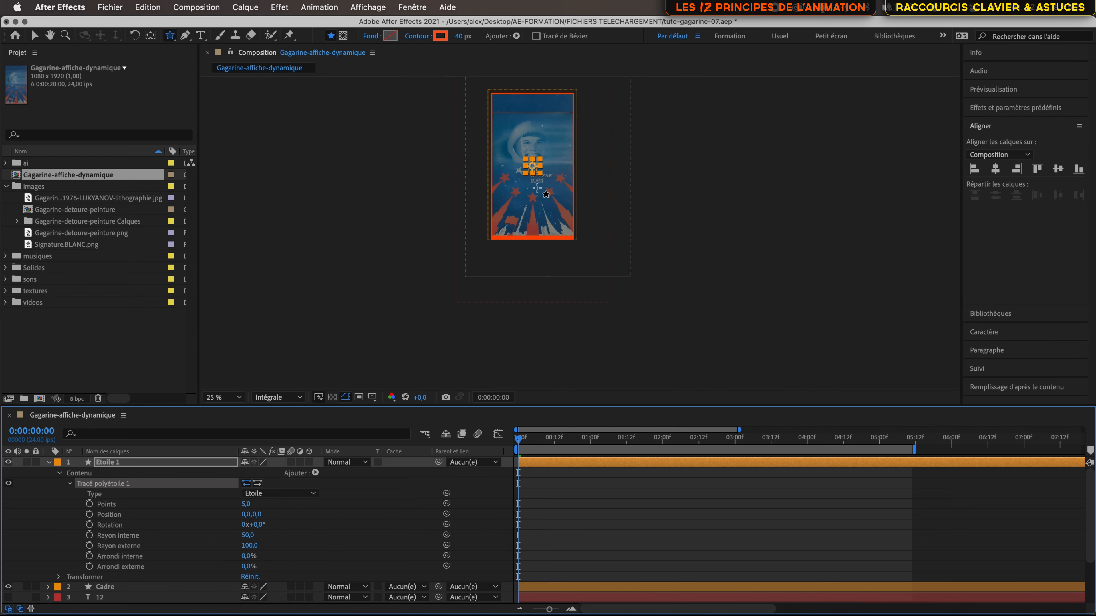
scroll(531, 145, up, 6)
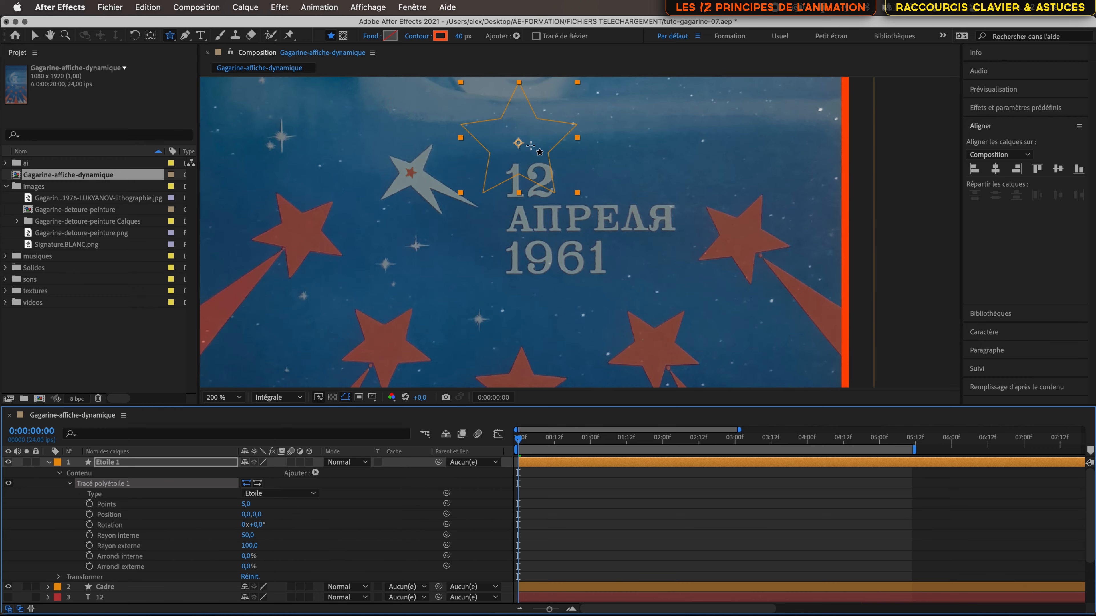
Add a Fond fill to the Etoile 1 star and move it straight down over the poster's 1961 text.
click(70, 484)
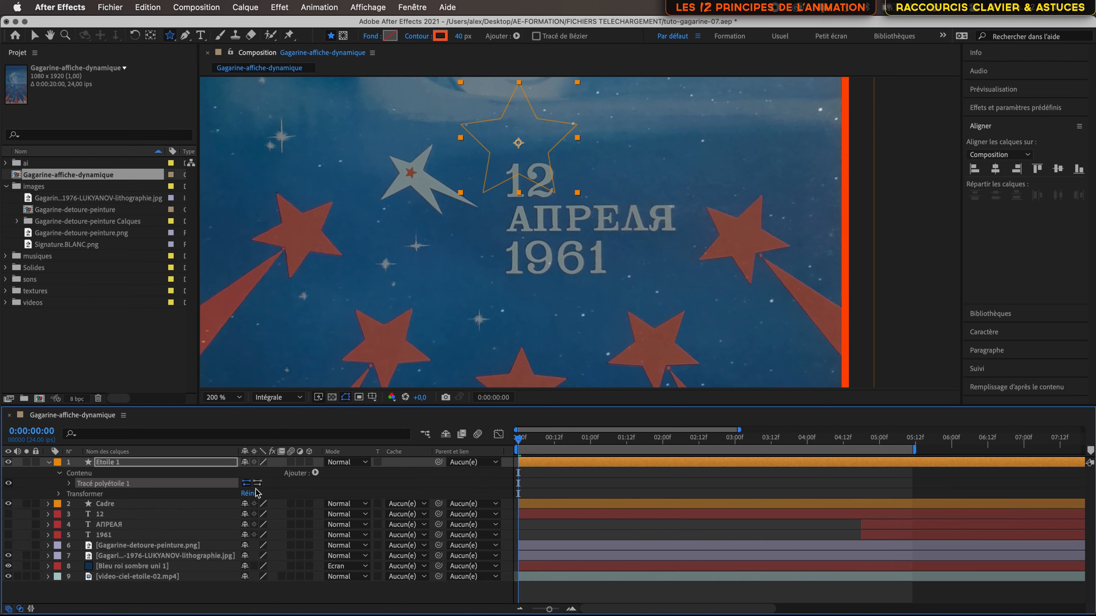
click(315, 474)
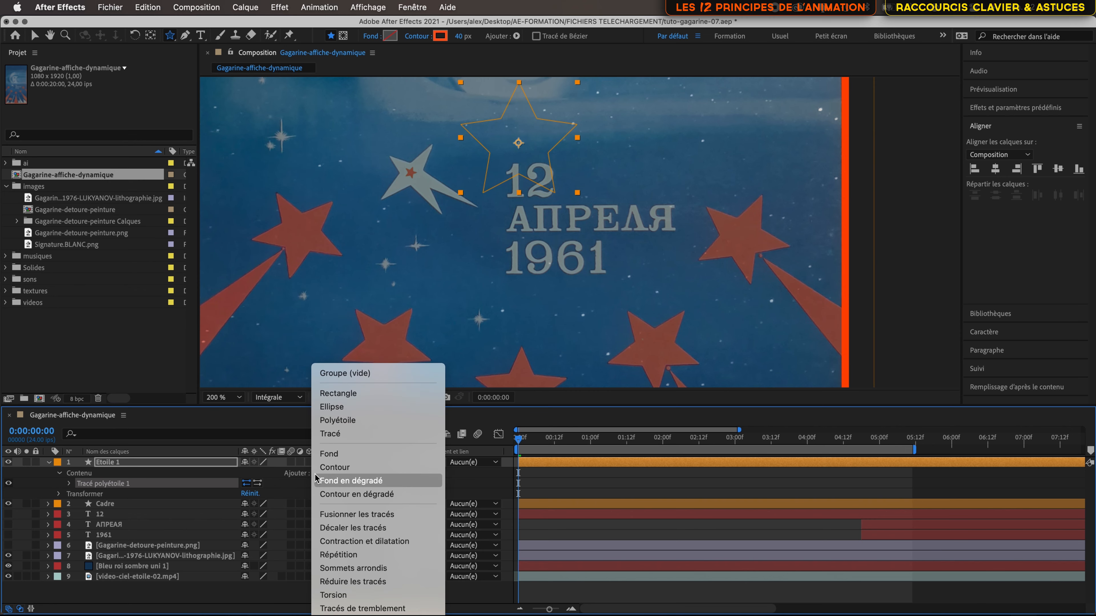
click(349, 454)
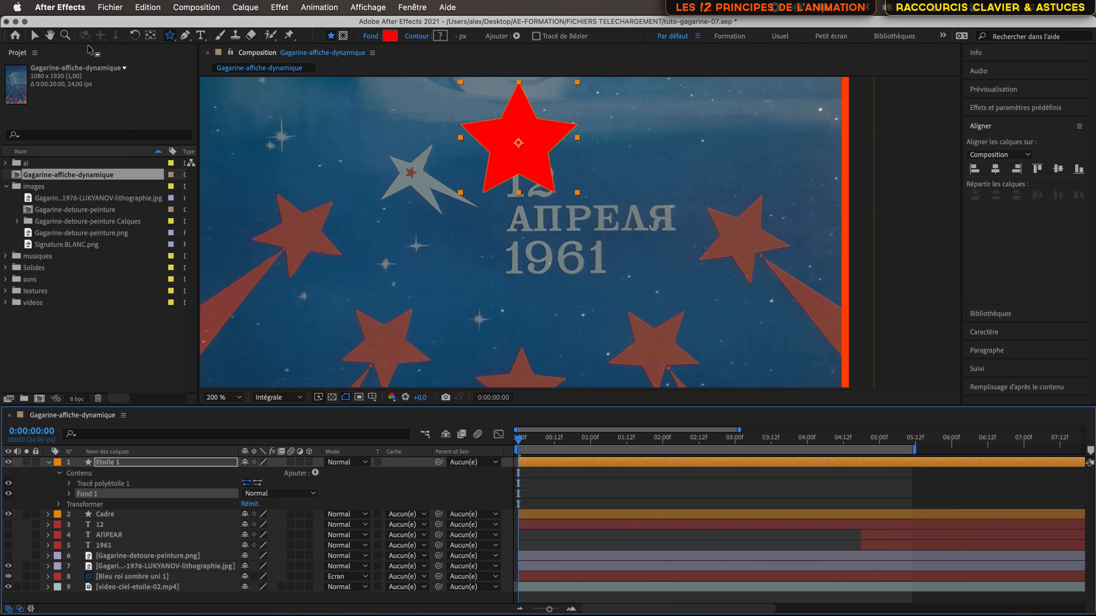
key(v)
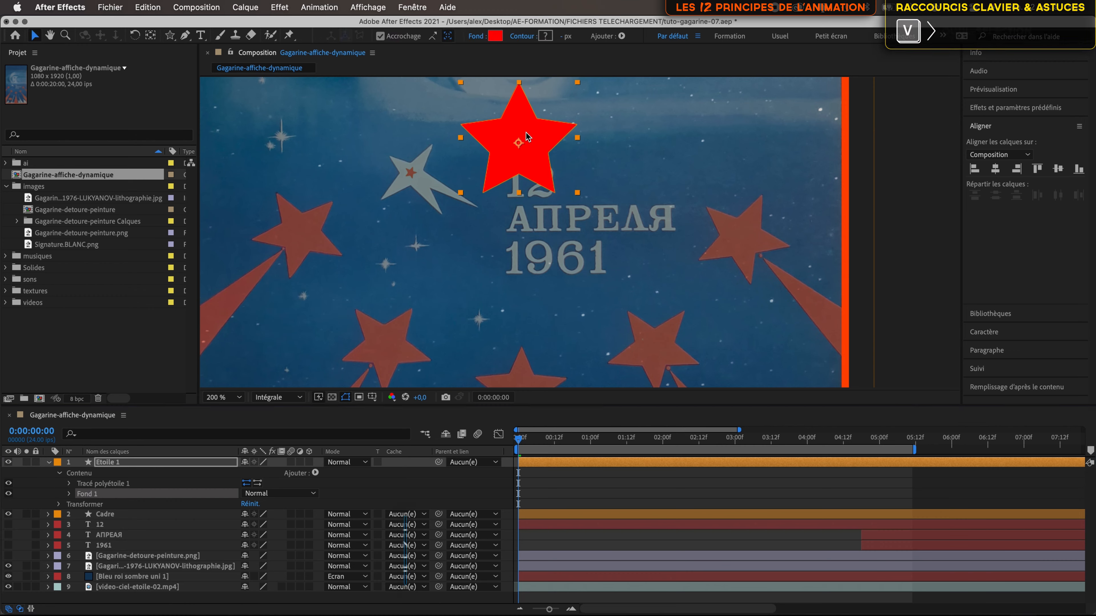
drag(523, 138, 523, 281)
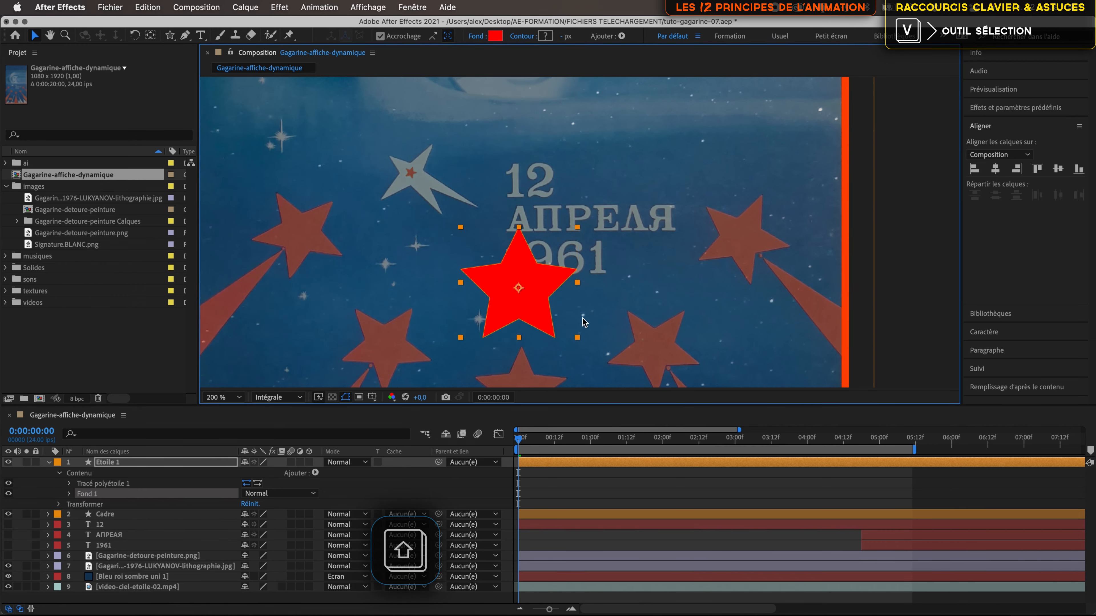
Set the number of points of the Etoile 1 star path to 10.
click(69, 484)
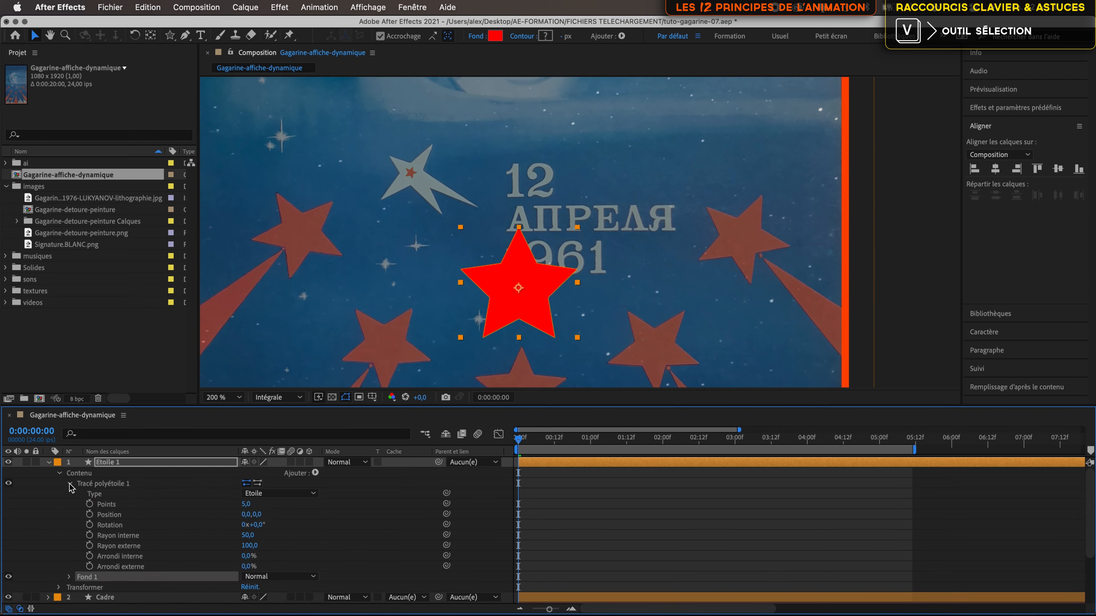
scroll(206, 516, down, 2)
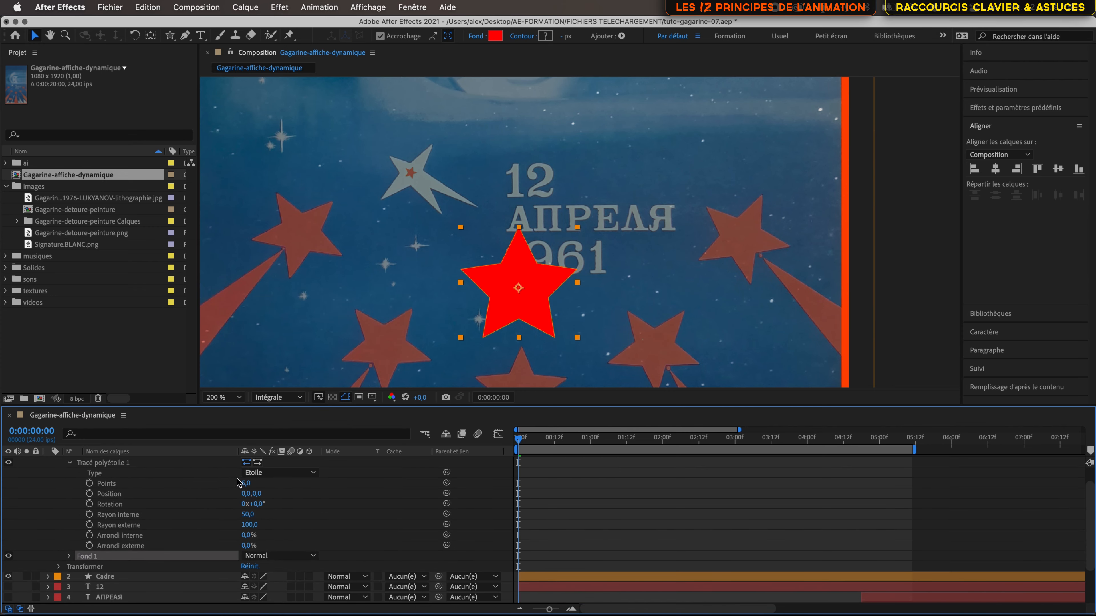
click(247, 483)
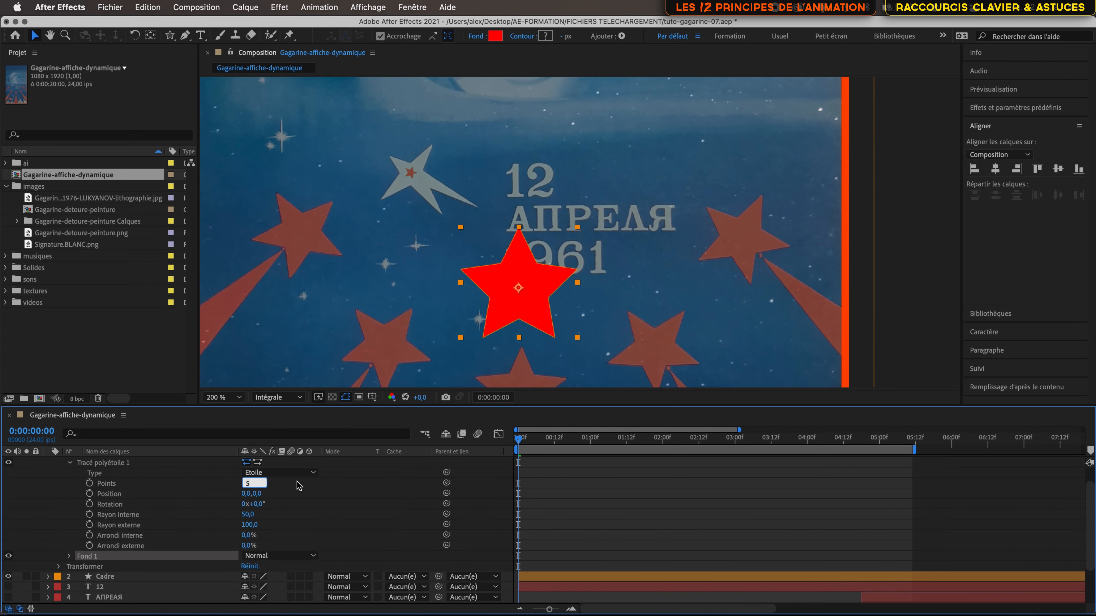
text(10)
key(Tab)
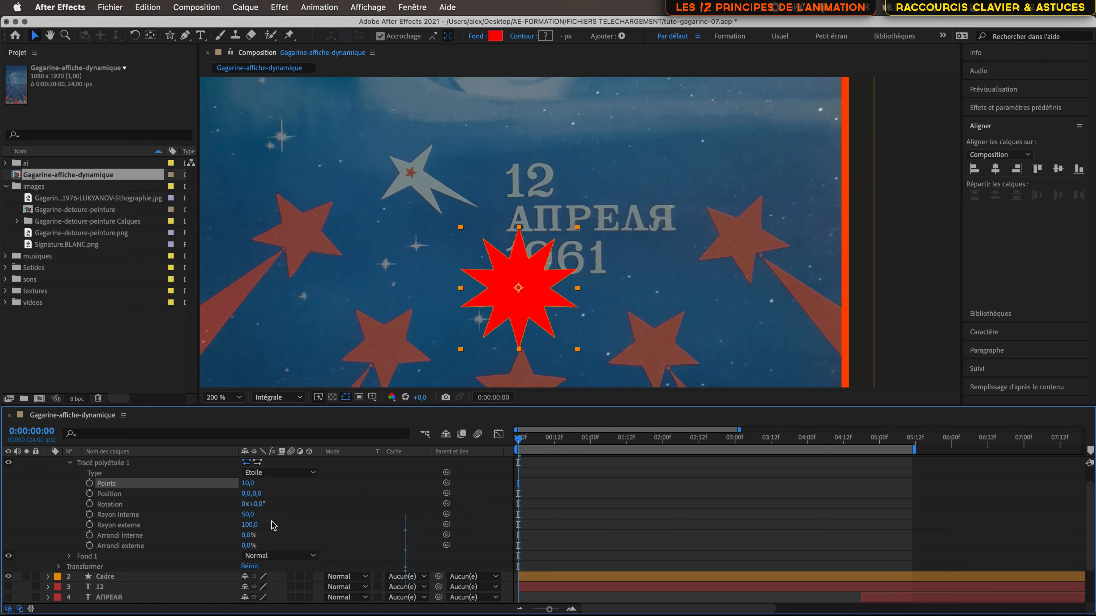
Try an inner radius of 28 and an outer radius of 217 on the star, and undo both changes.
drag(249, 517, 335, 540)
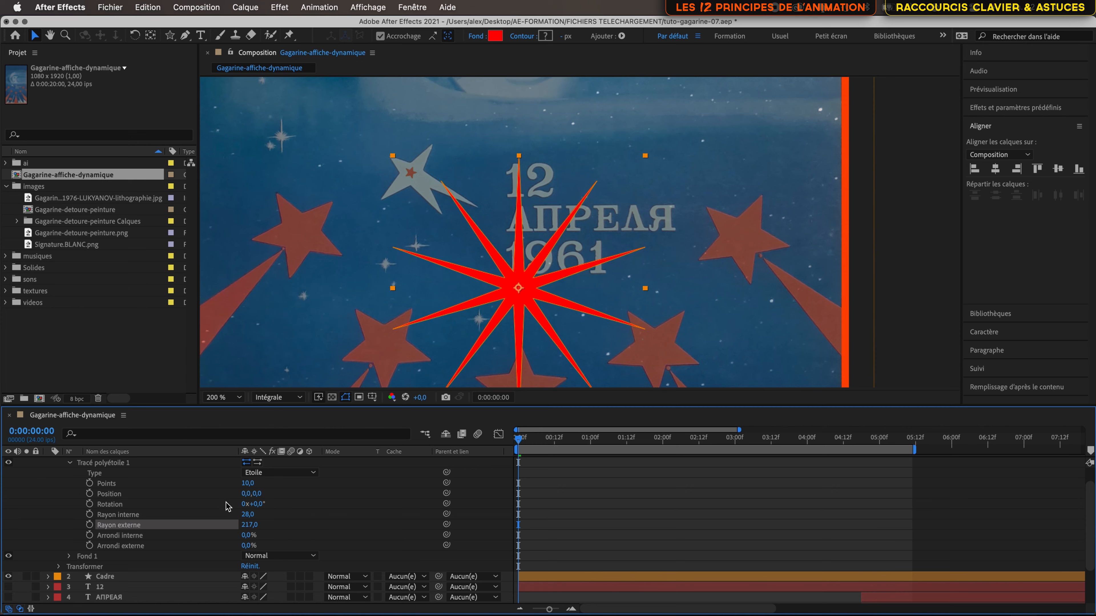
key(super+z)
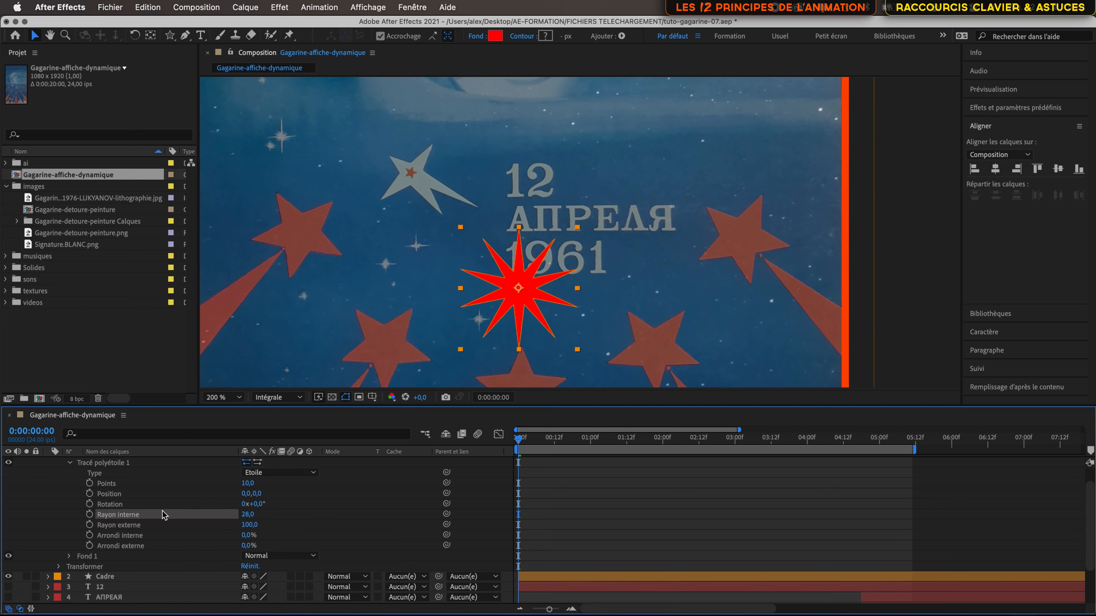
key(super+z)
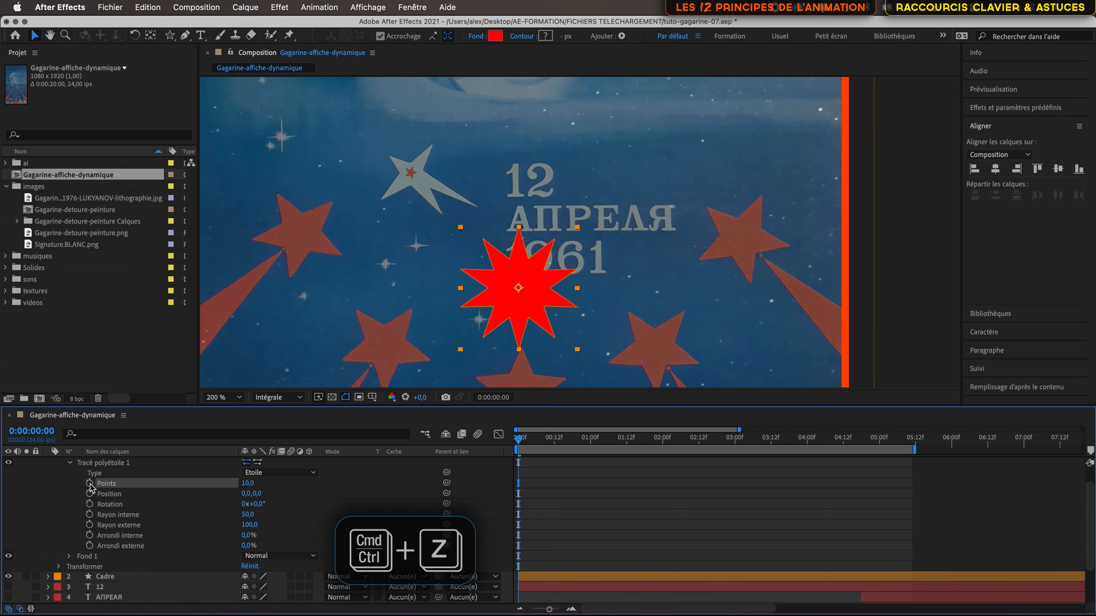
Keyframe the star's Points property at 10 on frame 0 and at 5 on frame 12.
click(89, 483)
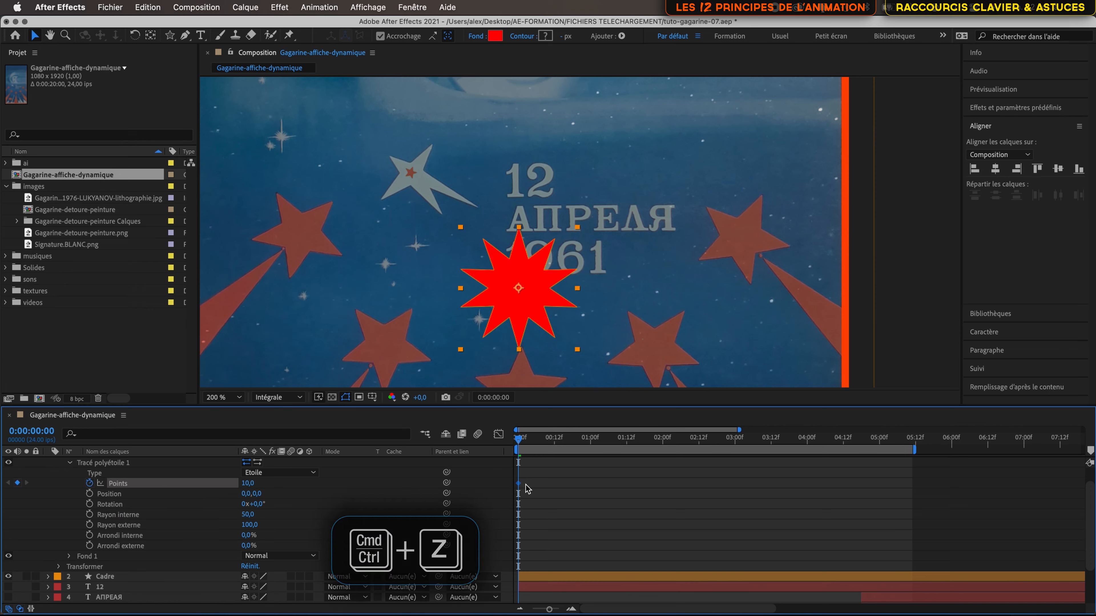
click(552, 443)
drag(554, 443, 555, 443)
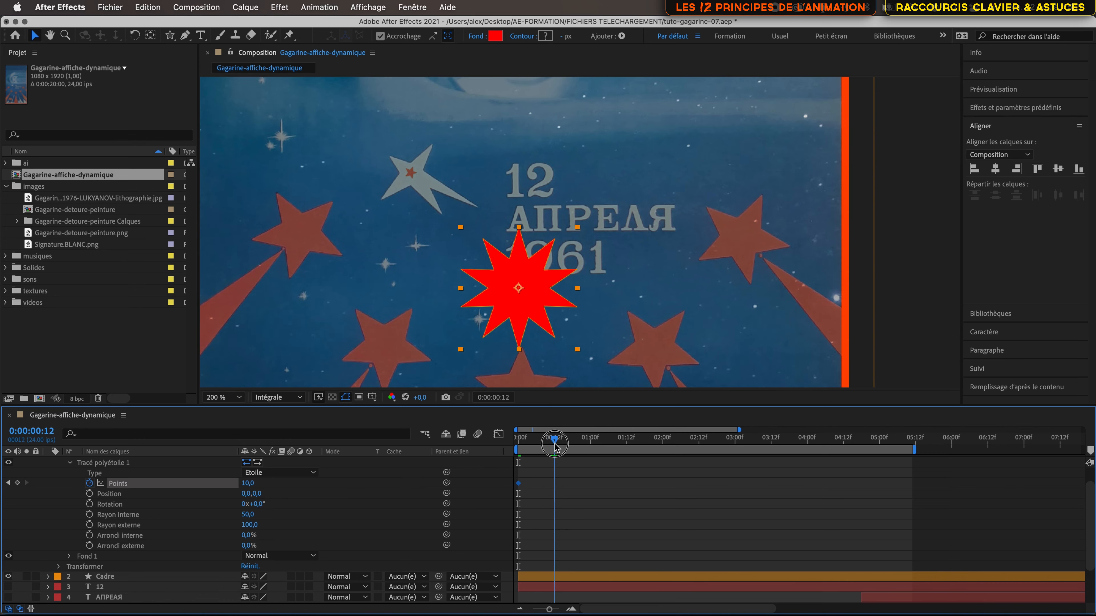
click(250, 484)
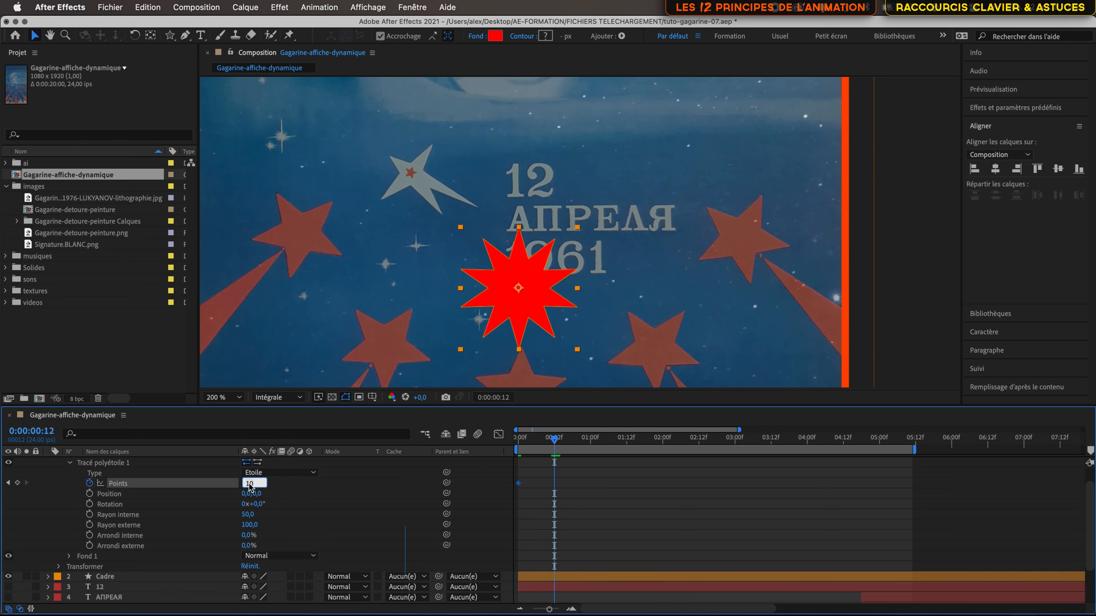
text(5)
key(Return)
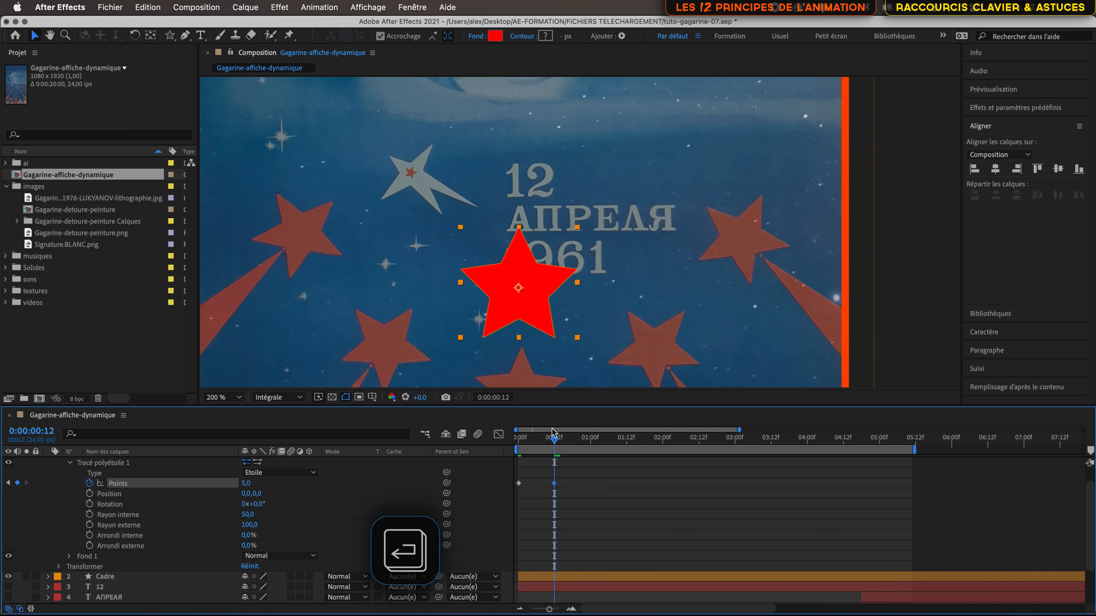
Preview the star's Points animation from the start and delete its keyframes, keeping 5 points.
drag(555, 441, 518, 442)
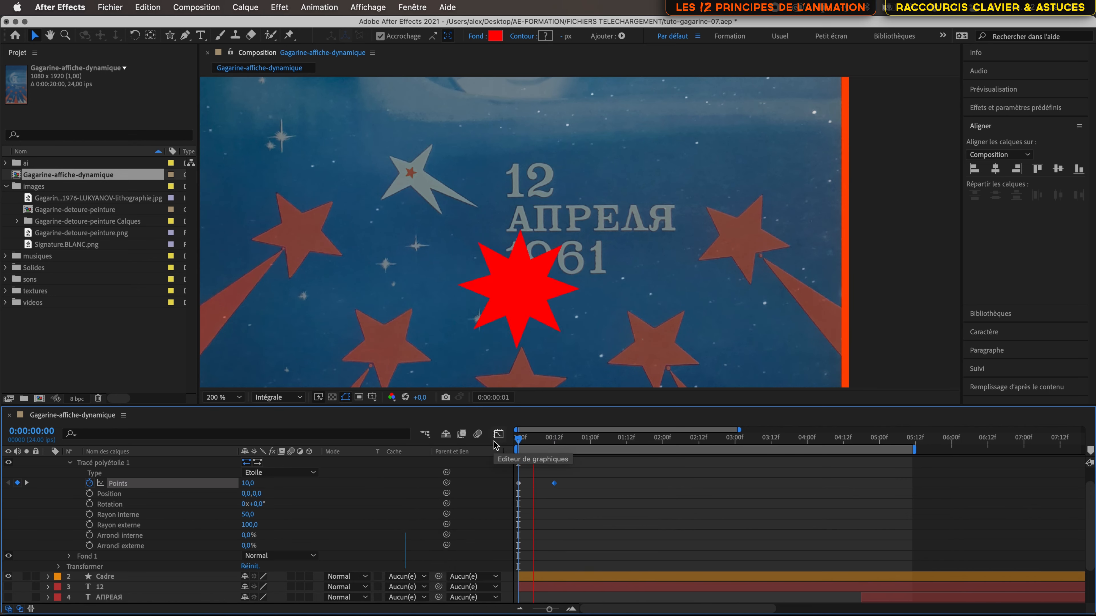
key(space)
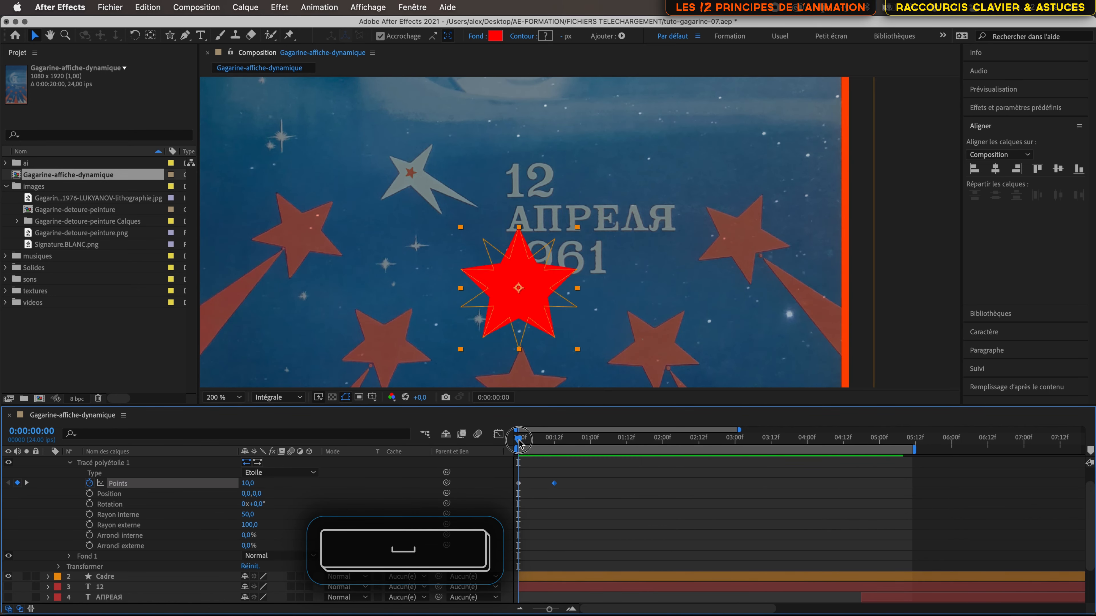
drag(519, 441, 509, 505)
key(BackSpace)
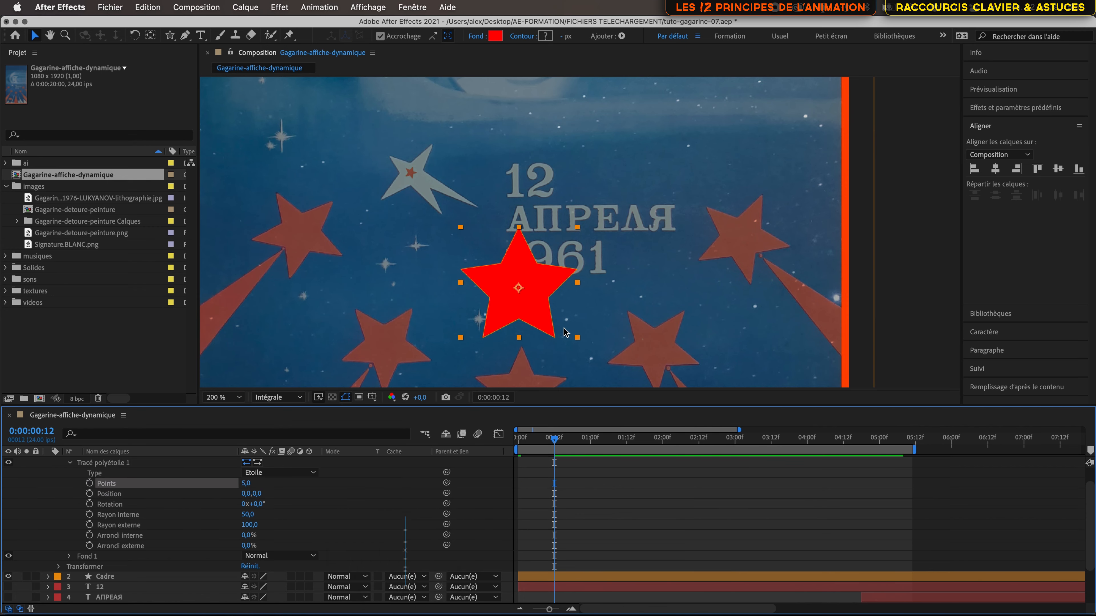
Move the red Etoile 1 star down over the poster's lower central star.
key(h)
drag(563, 346, 523, 255)
key(v)
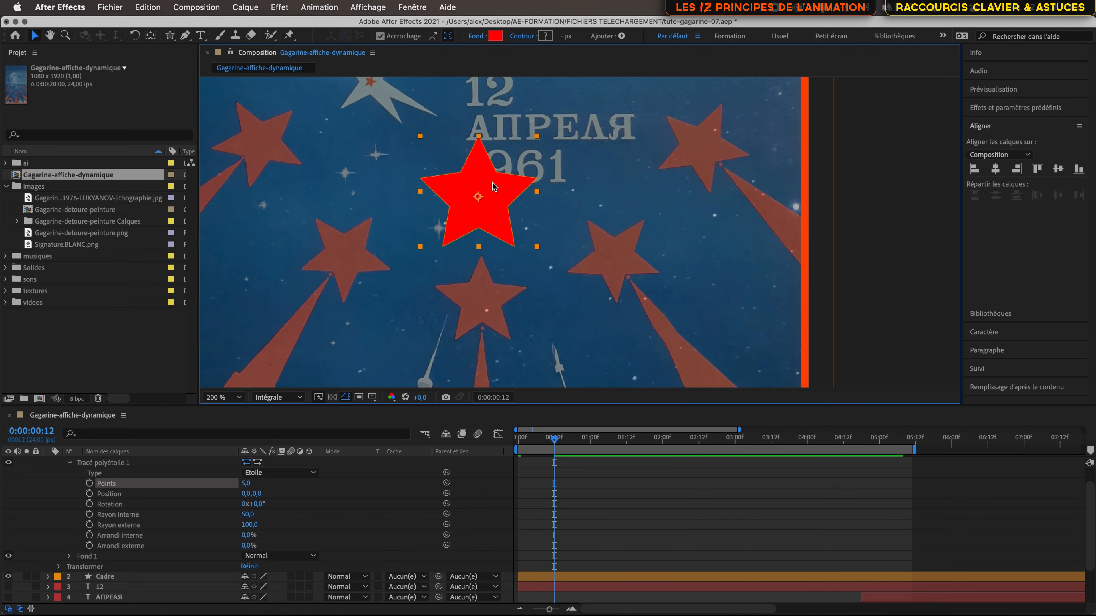
drag(492, 190, 497, 289)
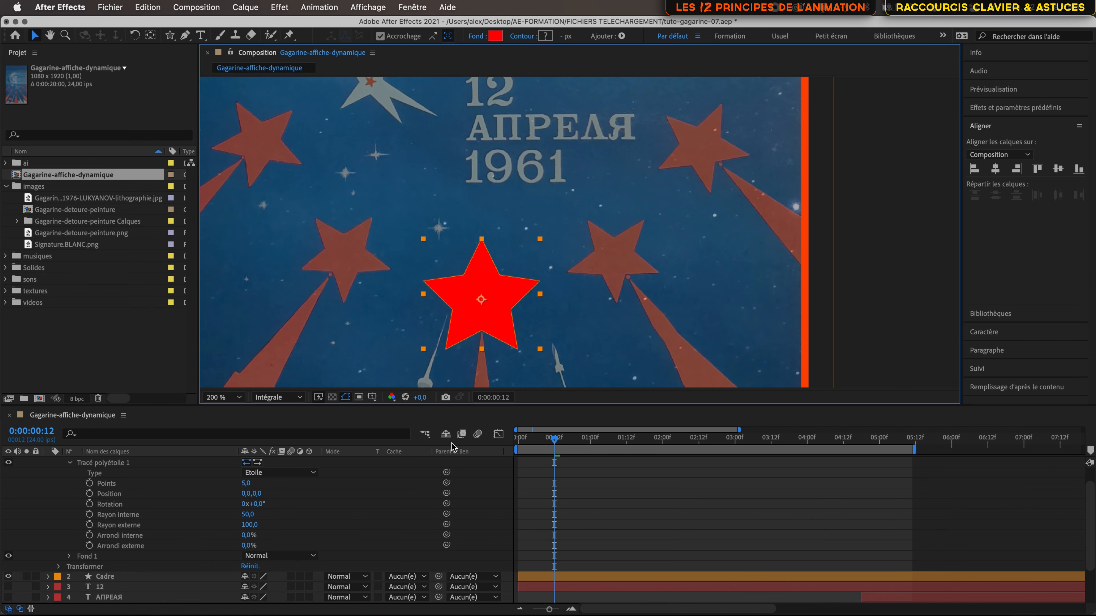
Select the Etoile 1 layer and lower its opacity to 30% in the transform properties.
scroll(506, 298, up, 2)
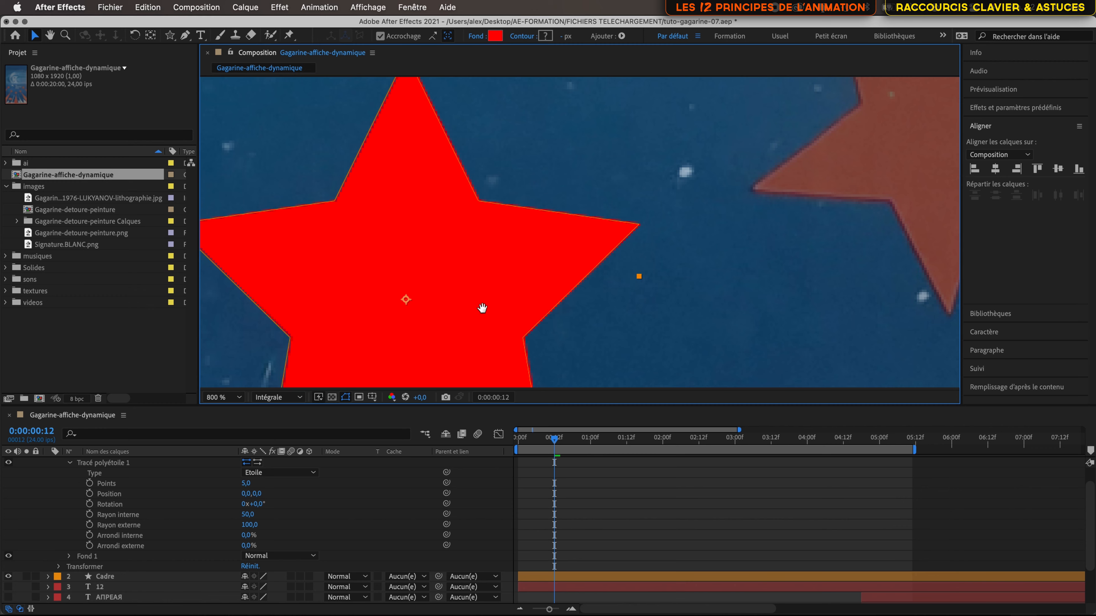
key(h)
drag(482, 305, 580, 167)
key(v)
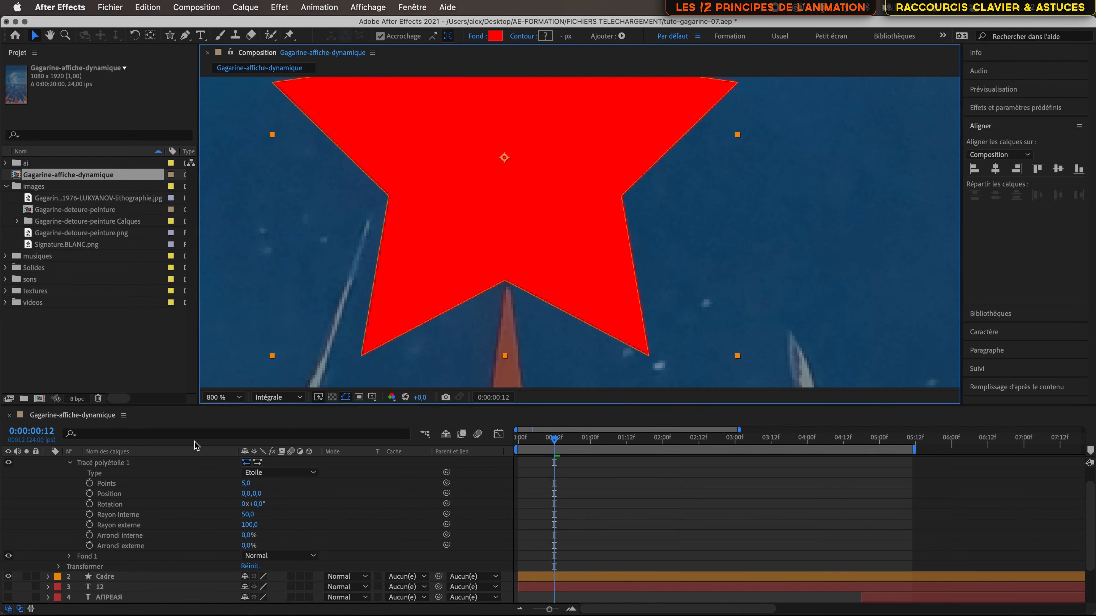
click(140, 466)
scroll(143, 464, up, 2)
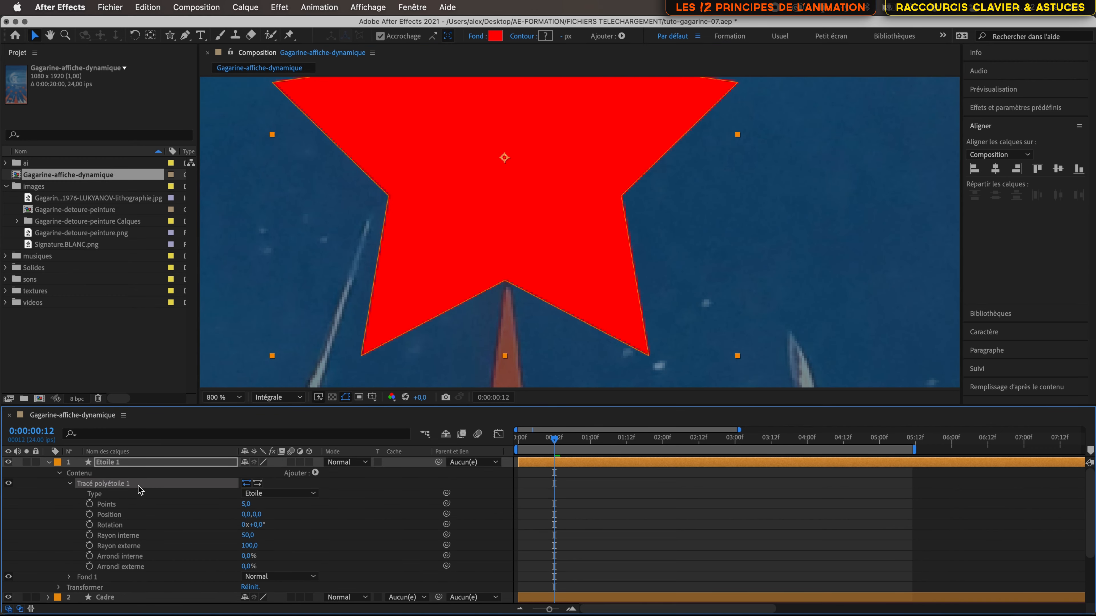
click(142, 462)
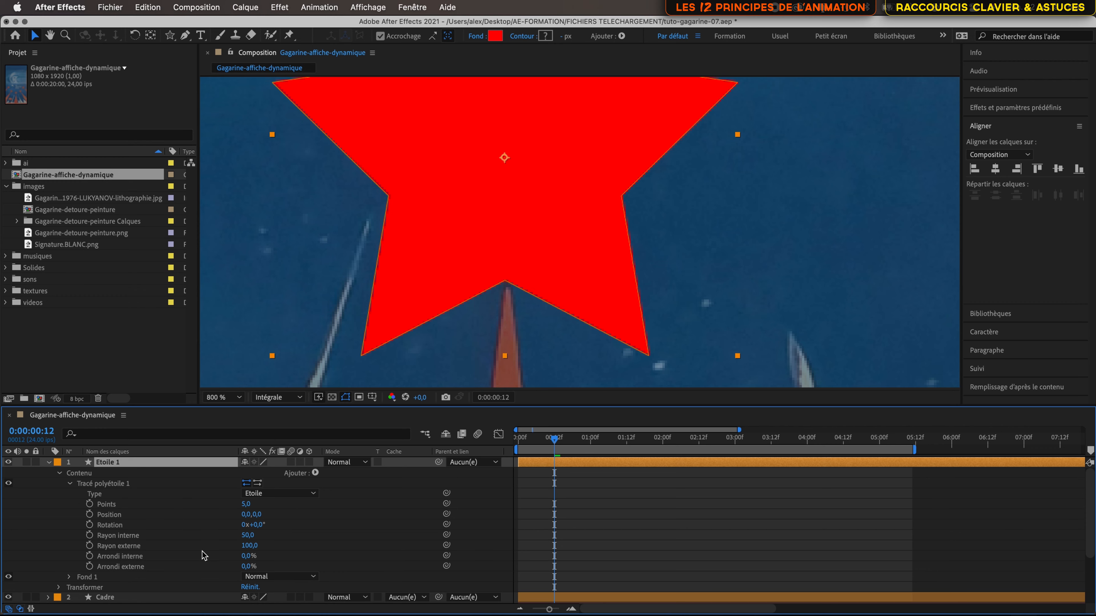
click(59, 588)
scroll(61, 590, down, 4)
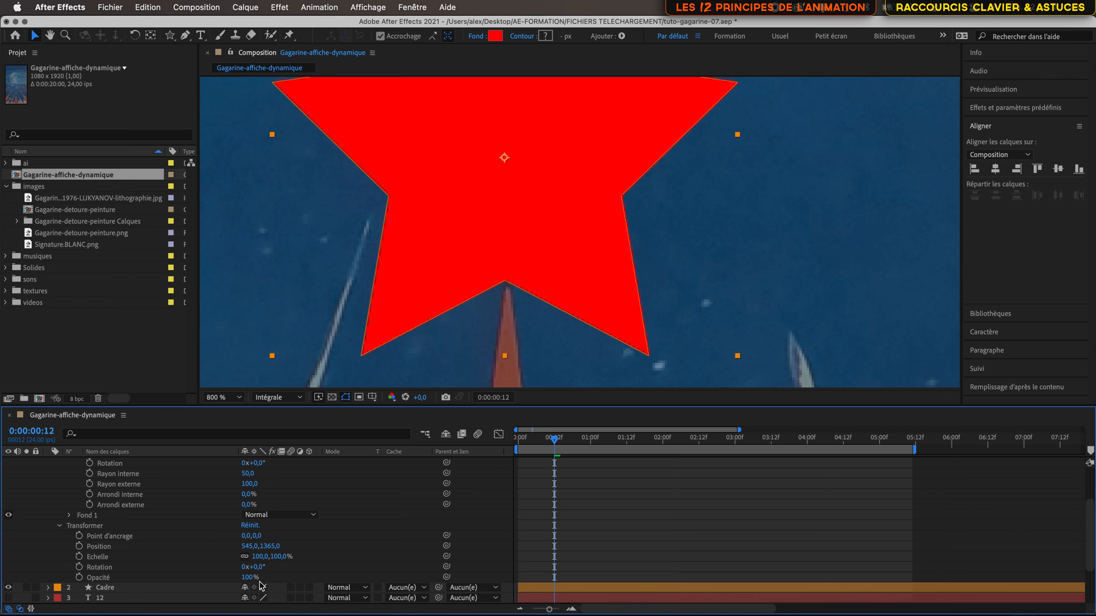
drag(248, 577, 203, 577)
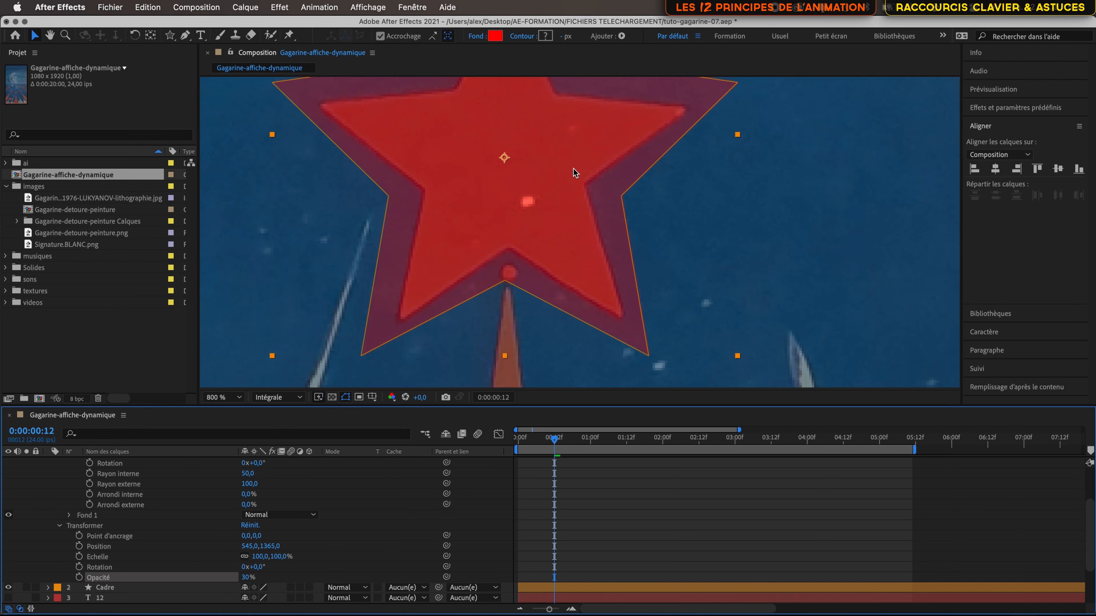
Reduce the Etoile 1 star's inner radius to 35 to match the poster's lower central star.
key(space)
drag(573, 168, 537, 292)
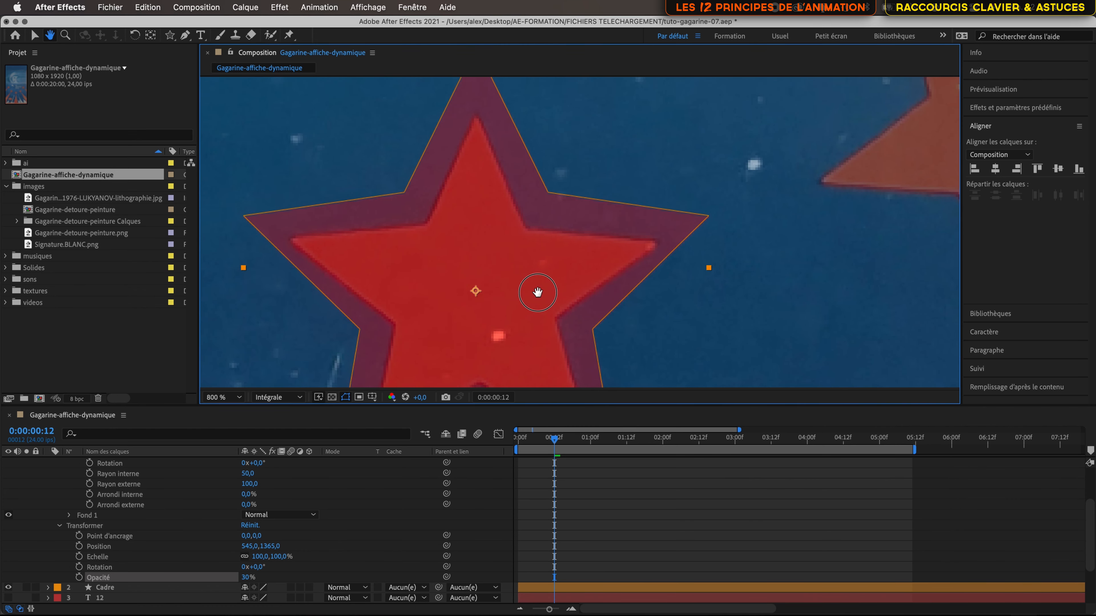
scroll(537, 291, down, 2)
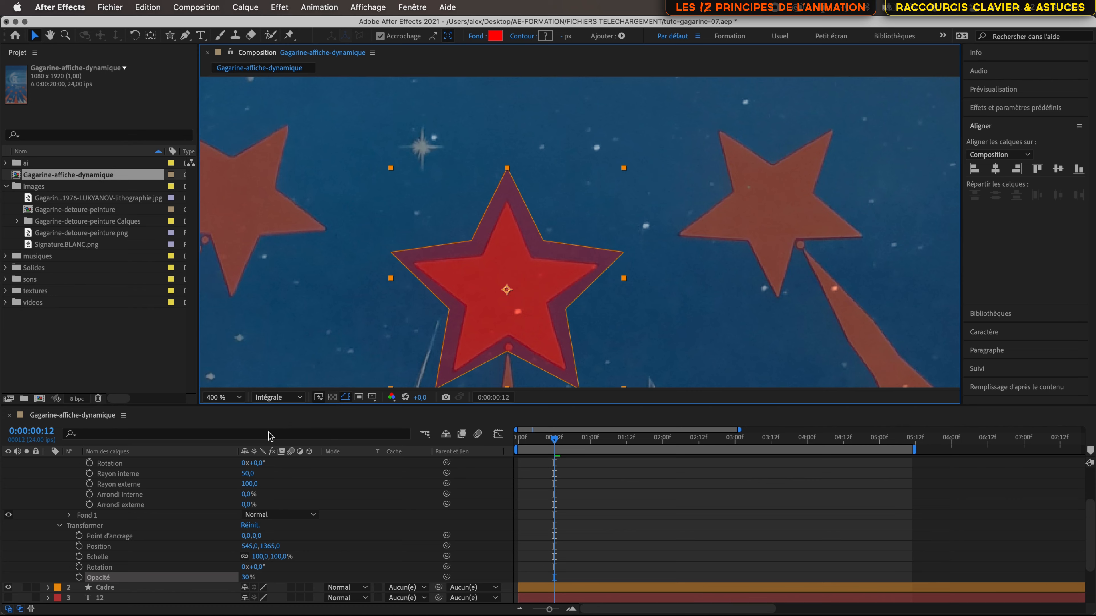
scroll(168, 507, up, 5)
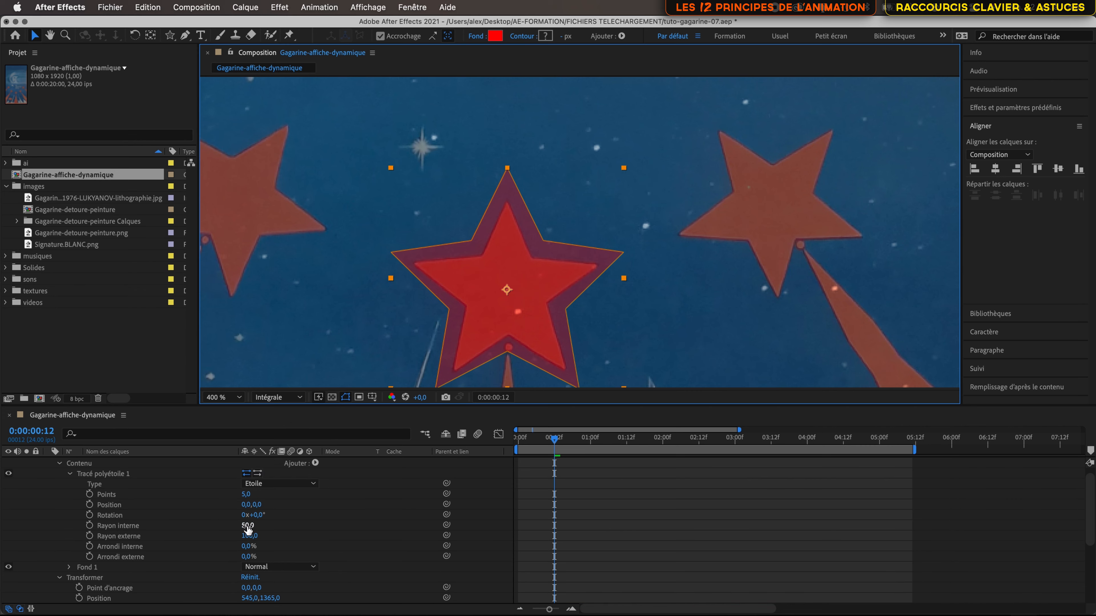
drag(248, 529, 236, 526)
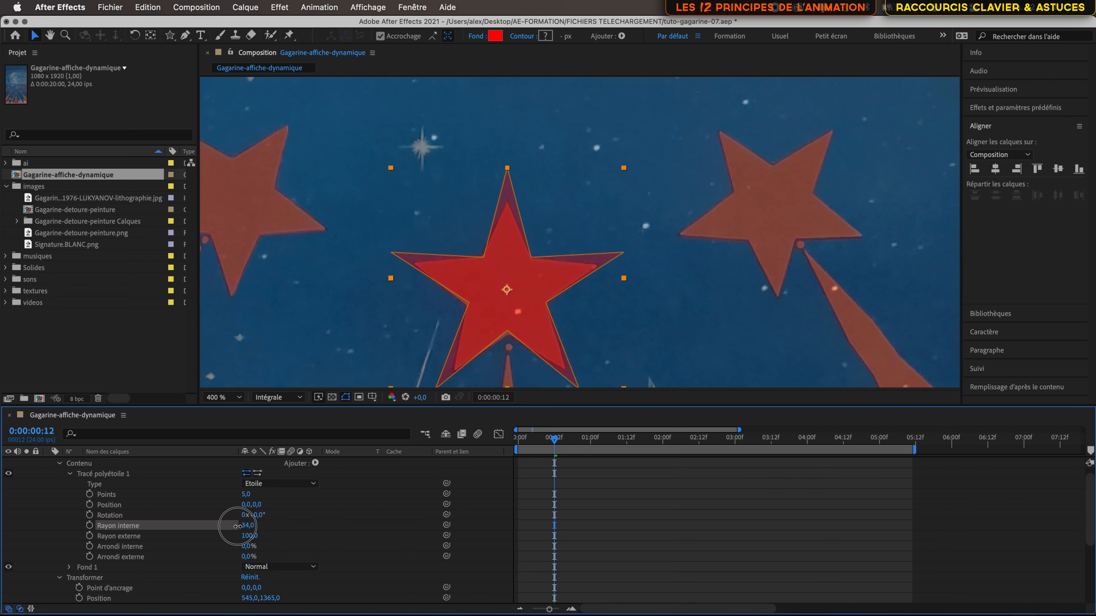
drag(238, 526, 238, 526)
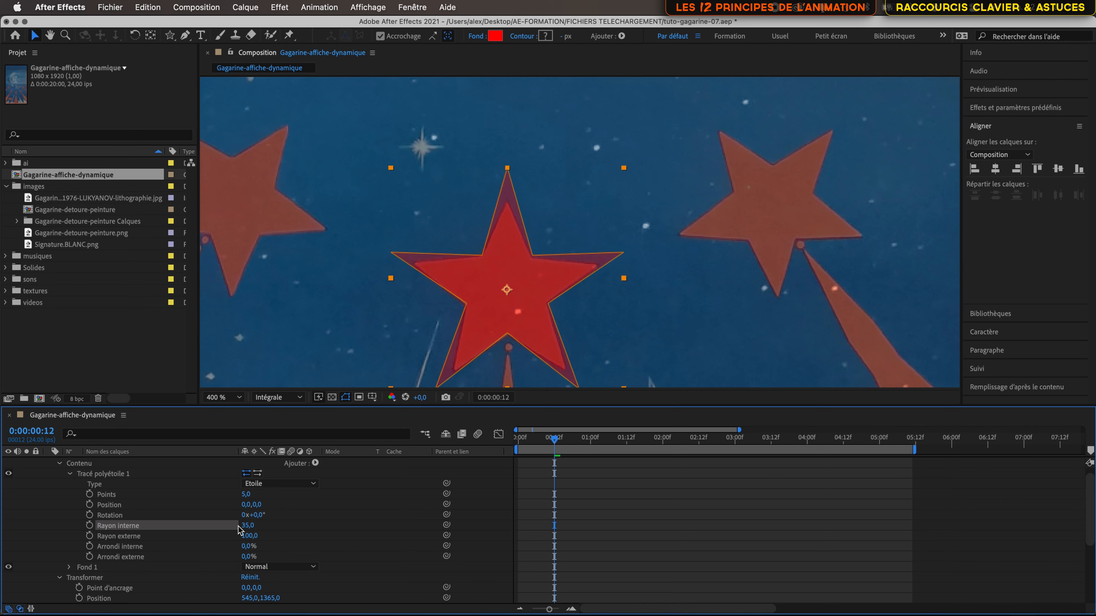
Nudge the Etoile 1 star down 2 pixels and set its outer radius to 79.
key(Down)
key(Down)
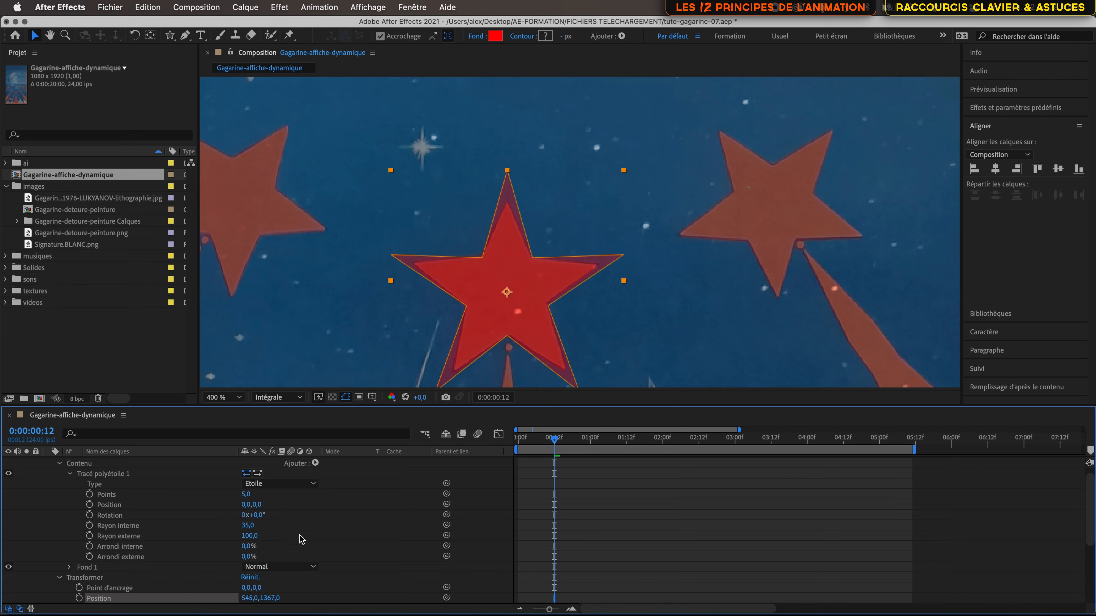
drag(250, 537, 237, 537)
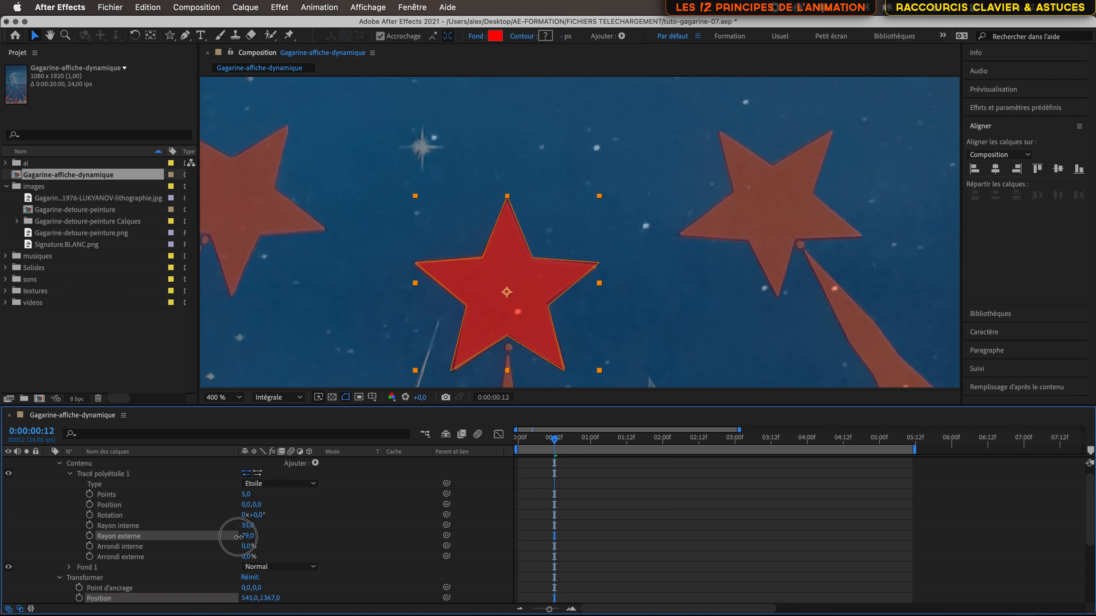
click(237, 537)
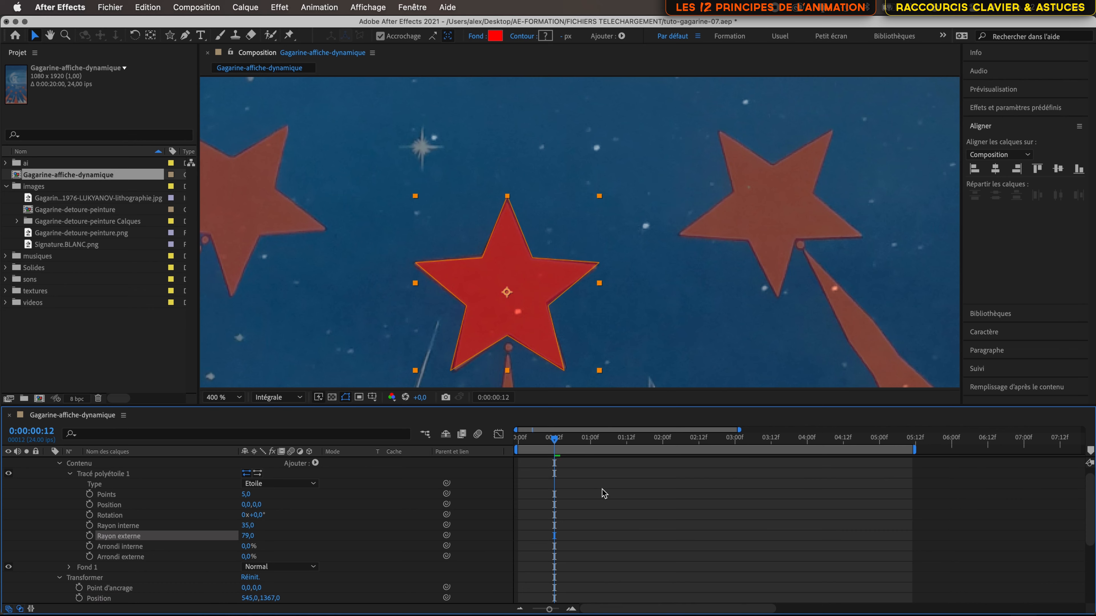
click(583, 485)
click(518, 288)
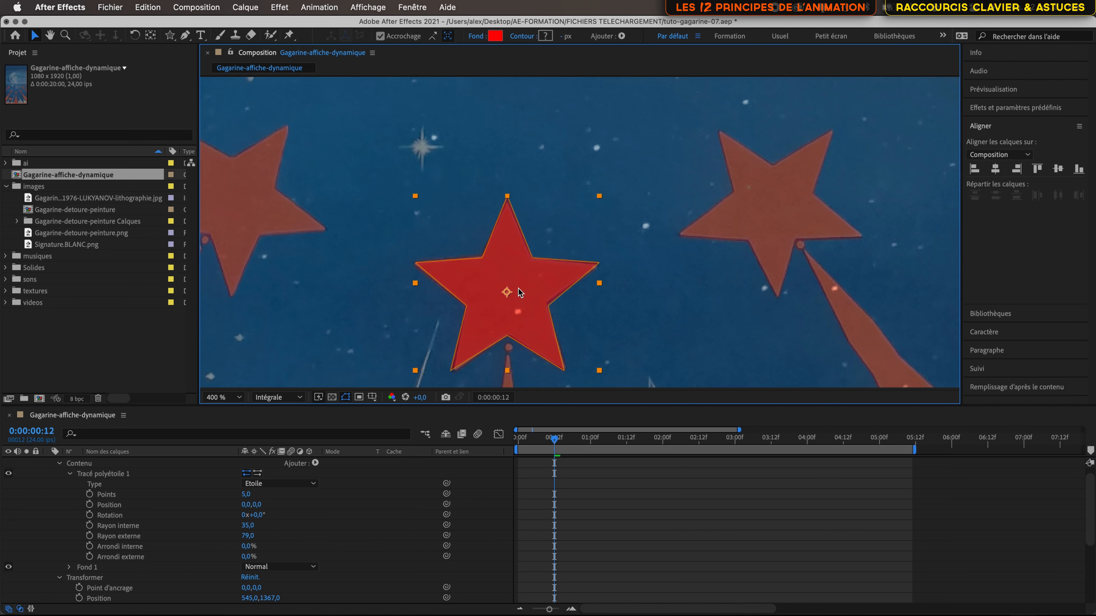
Collapse the expanded properties of the Etoile 1 layer in the timeline.
scroll(518, 288, down, 2)
scroll(518, 288, up, 2)
drag(538, 315, 565, 224)
scroll(570, 221, down, 2)
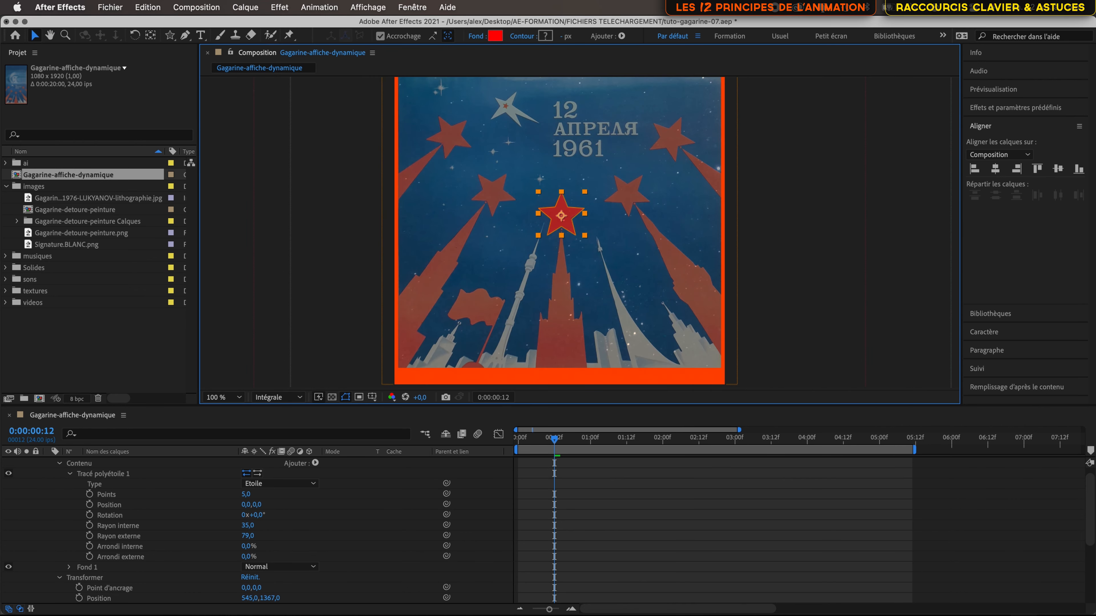
scroll(207, 523, up, 1)
scroll(207, 523, right, 1)
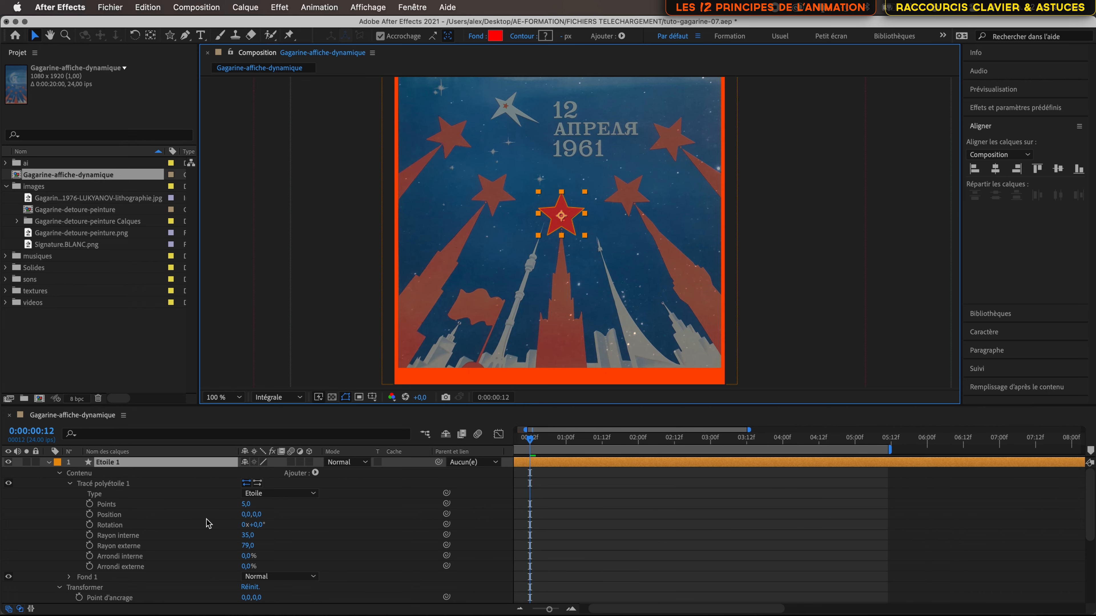
click(178, 464)
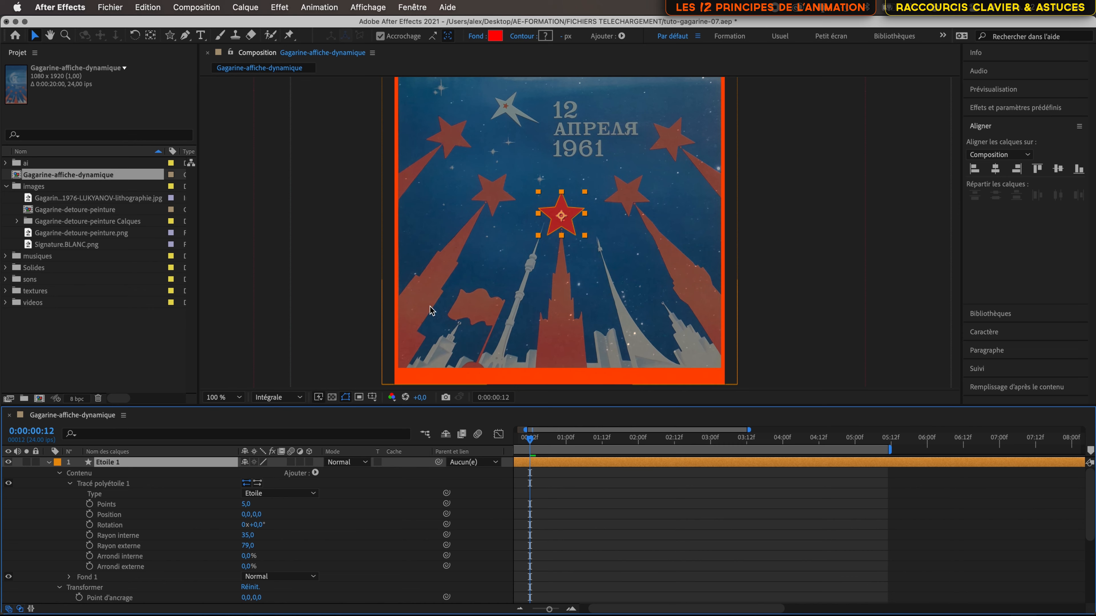
click(205, 505)
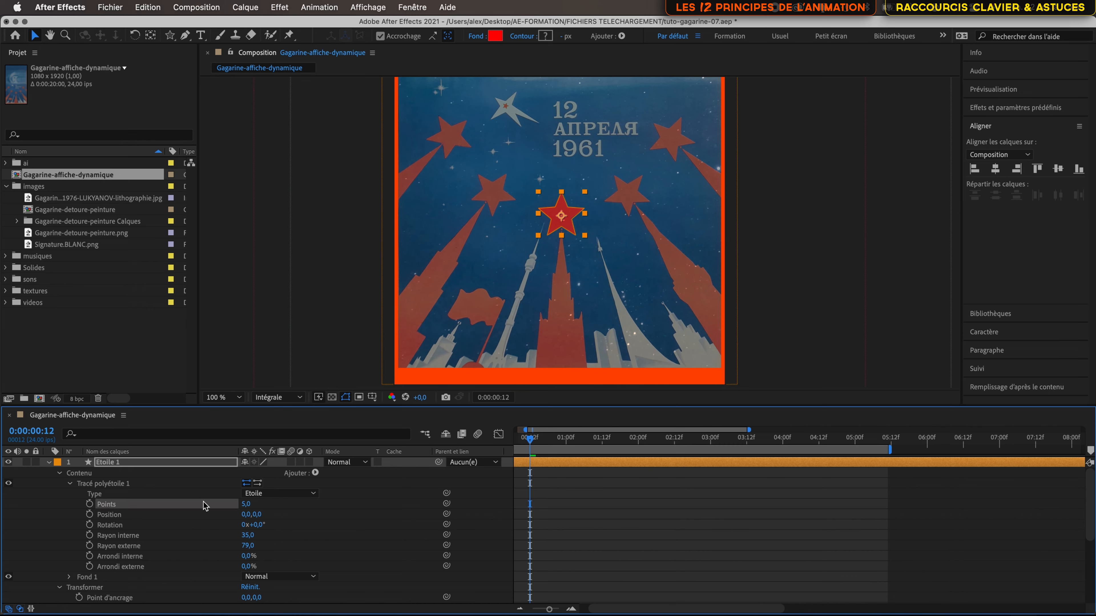
click(167, 462)
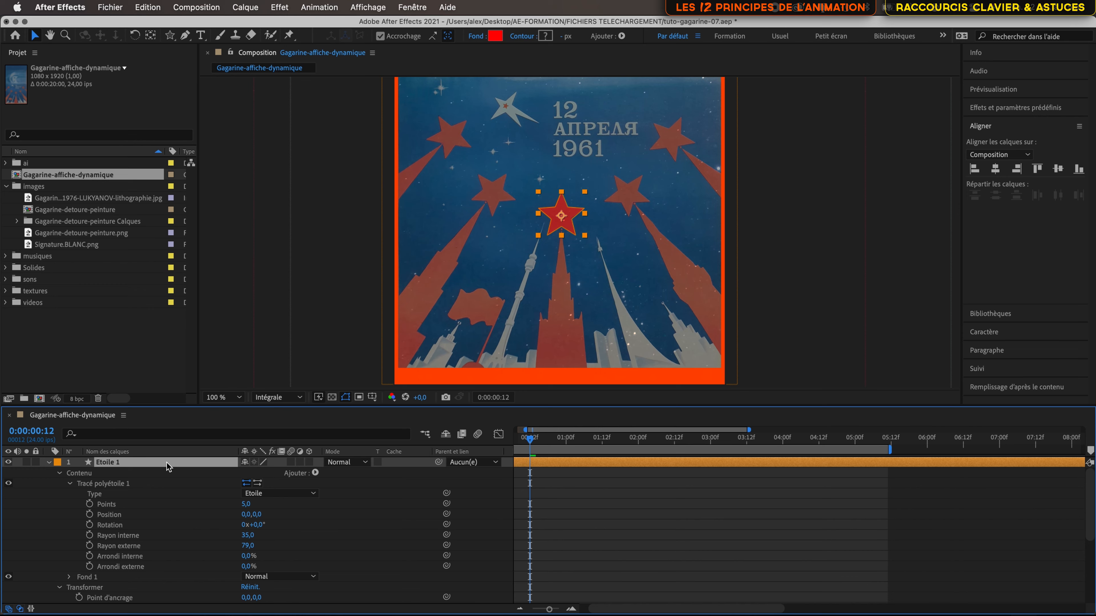
key(u)
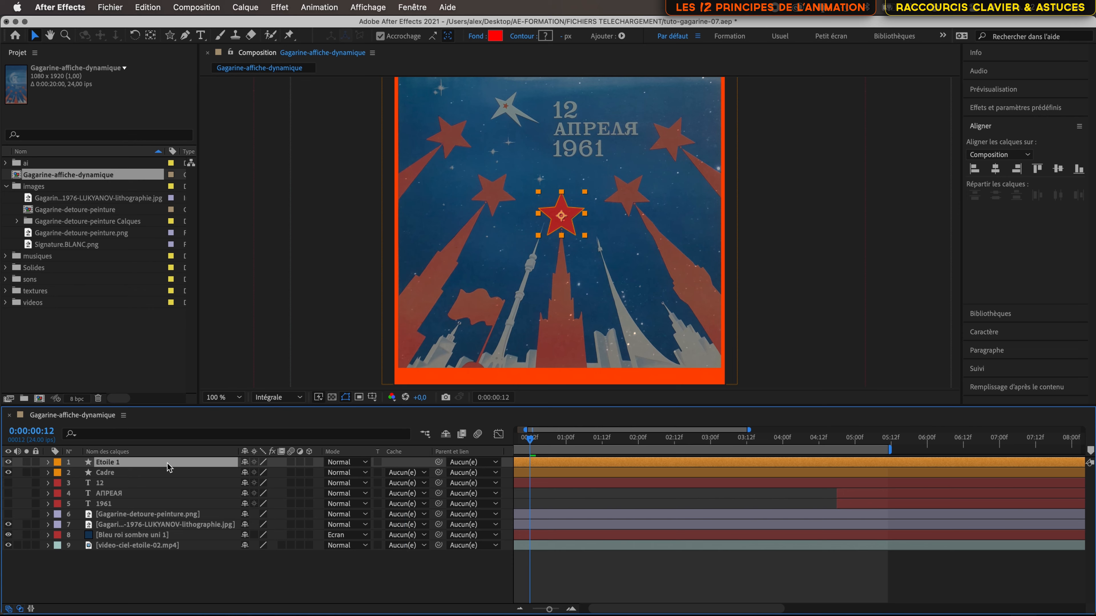
Duplicate the Etoile 1 layer four times to get layers Etoile 2 through Etoile 5.
key(super+d)
key(super+d)
key(super+d)
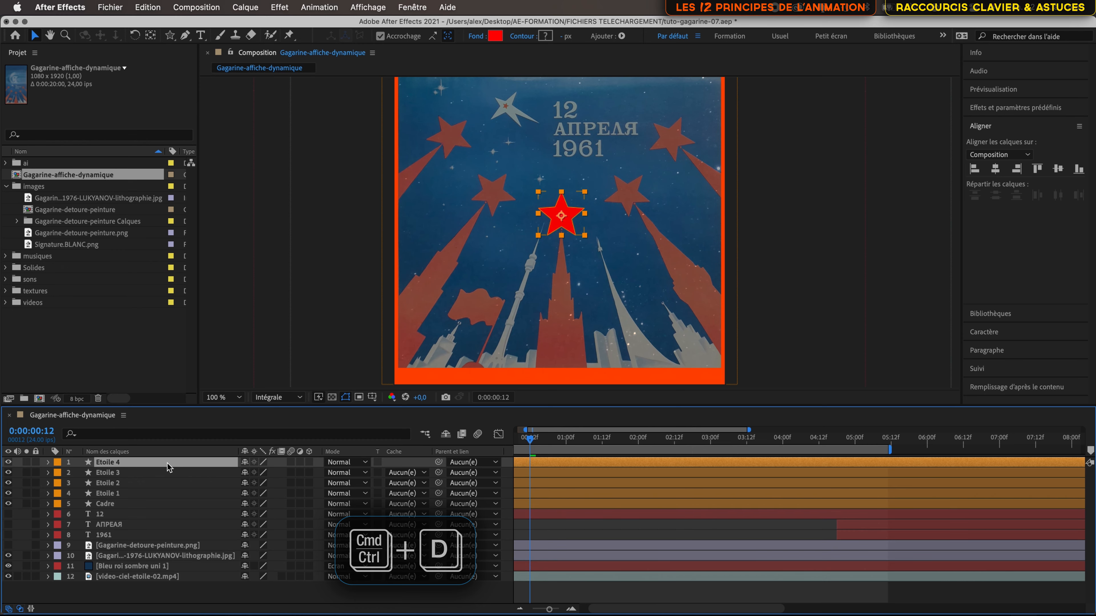
key(super+d)
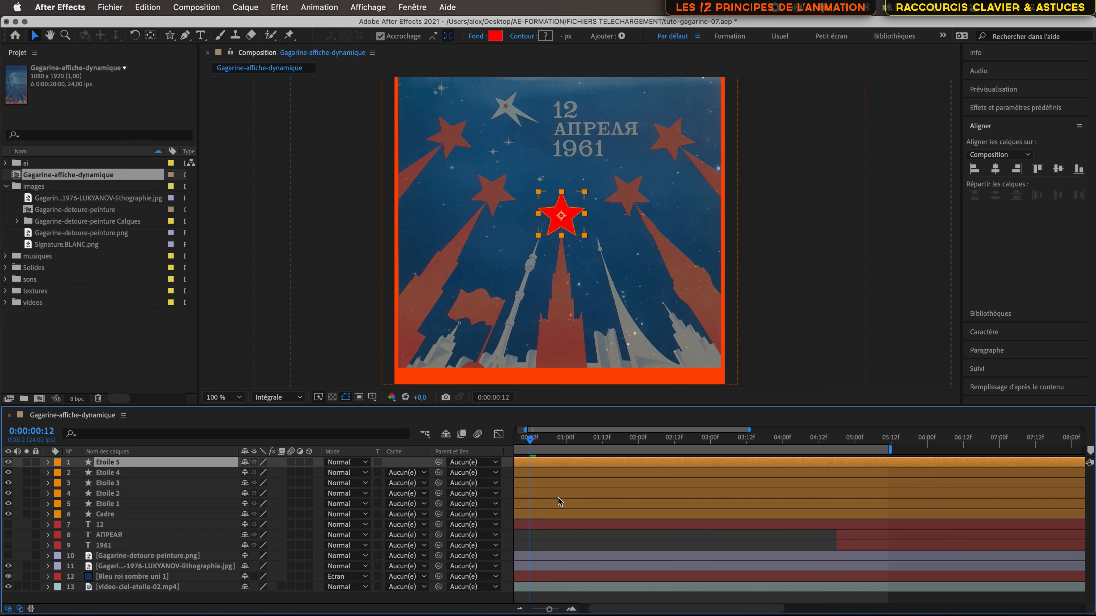
Select all five star layers, Etoile 1 through Etoile 5, and set their opacity to 100%.
click(549, 514)
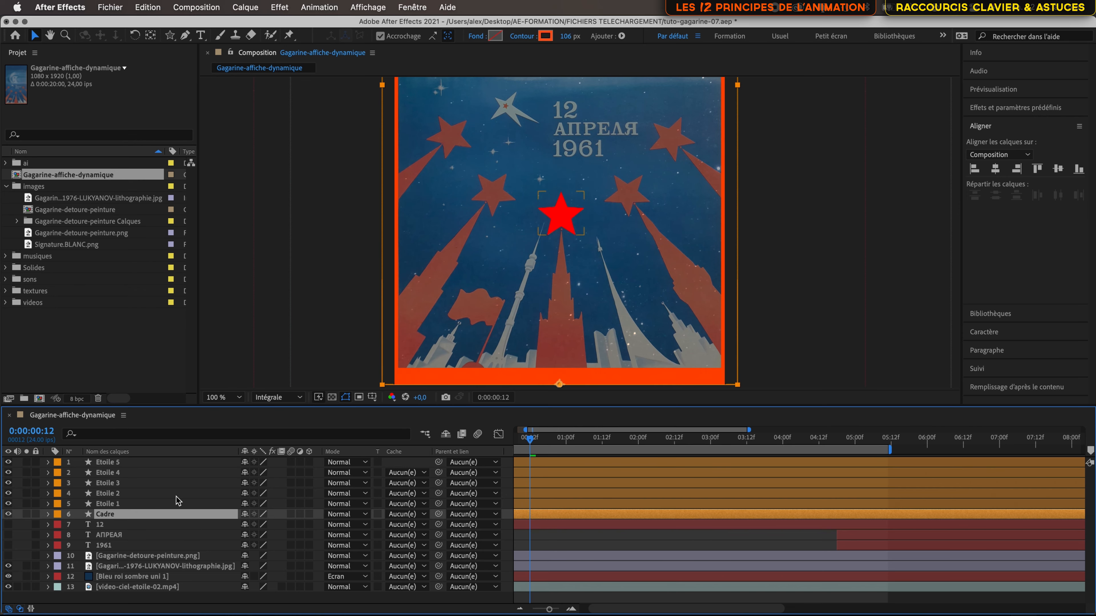
click(144, 504)
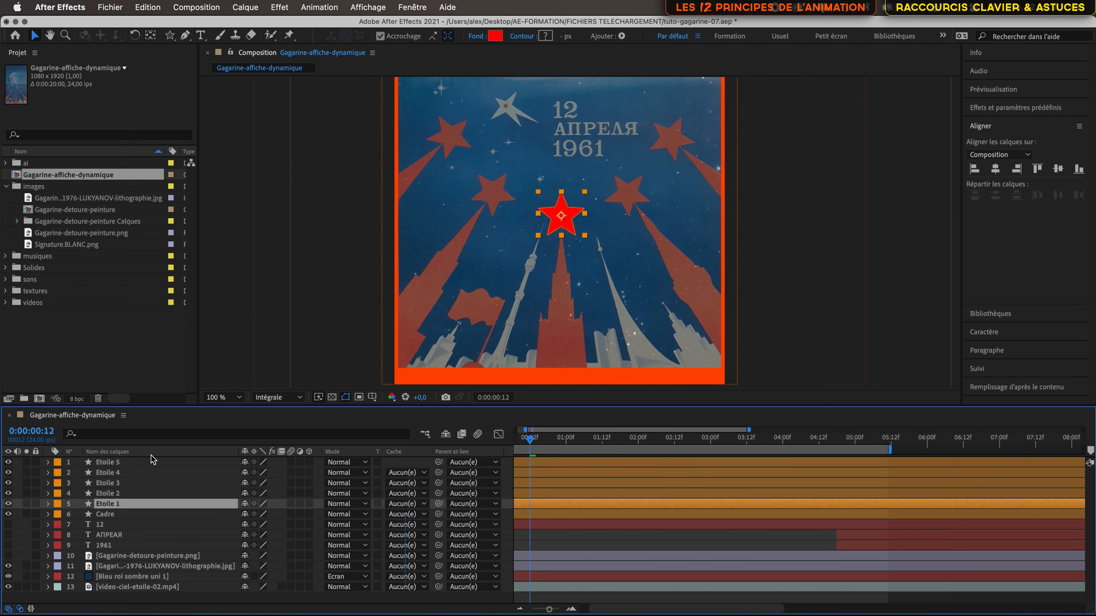
shift+click(145, 461)
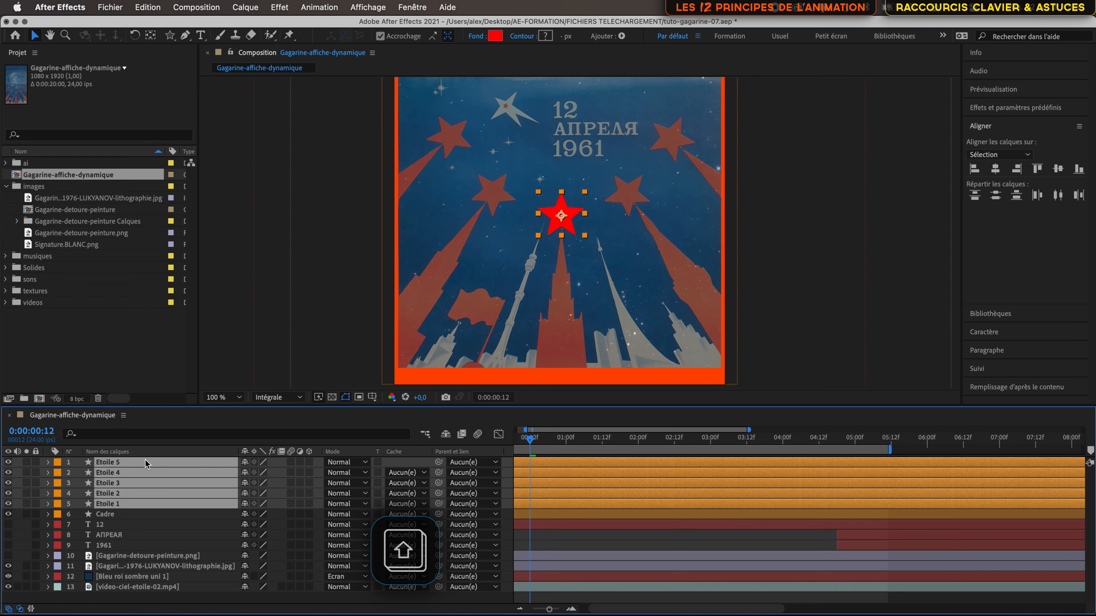
key(t)
click(248, 474)
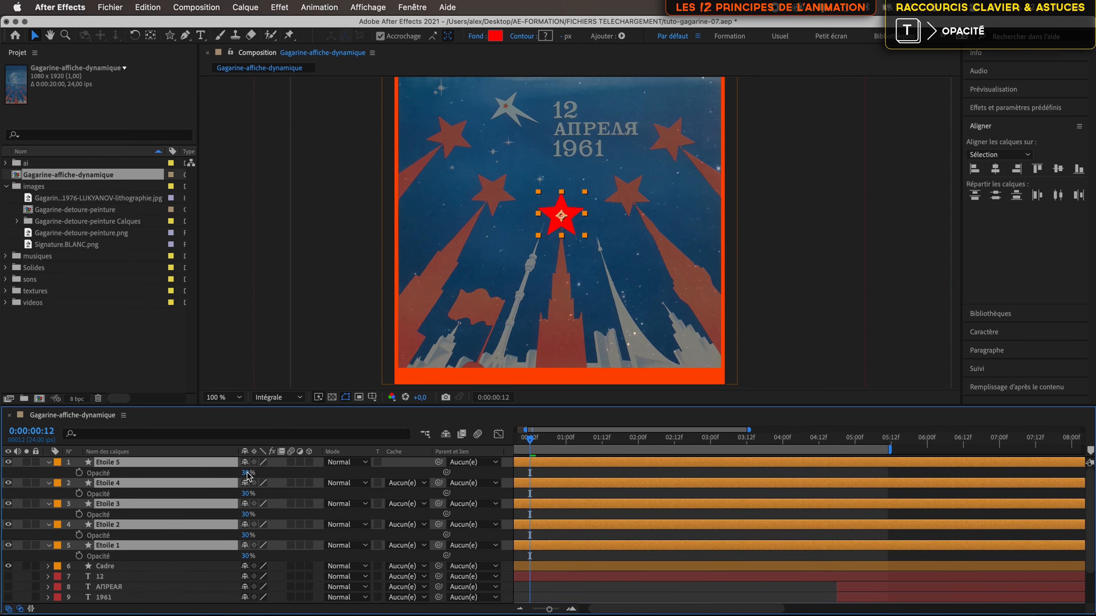
text(100)
key(Return)
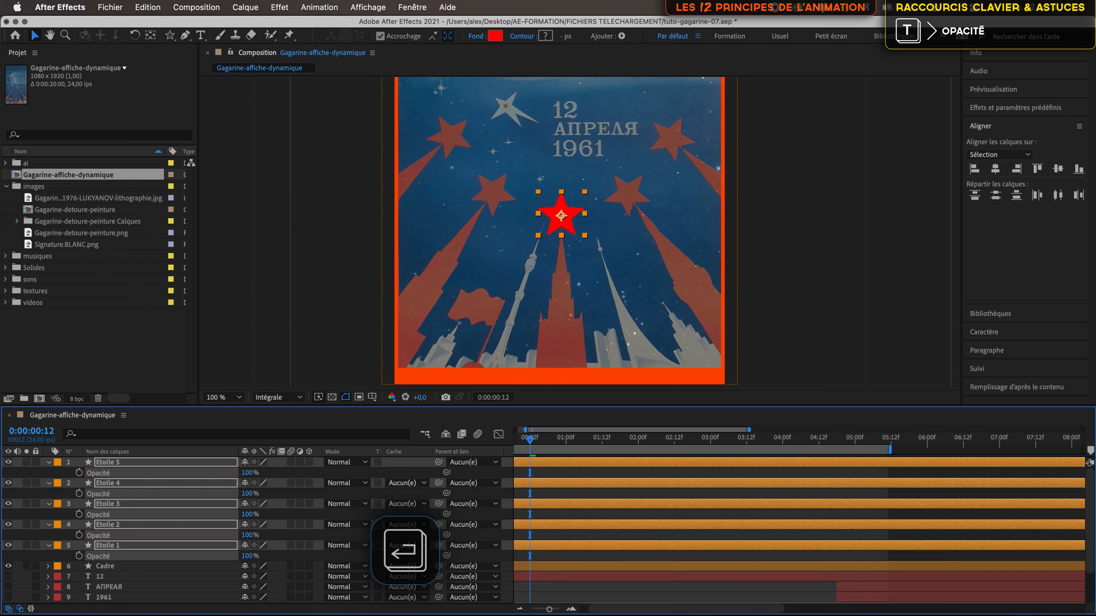
Change the fill of the five stars to the orange FE5817 sampled from the bottom of the poster's frame.
click(496, 37)
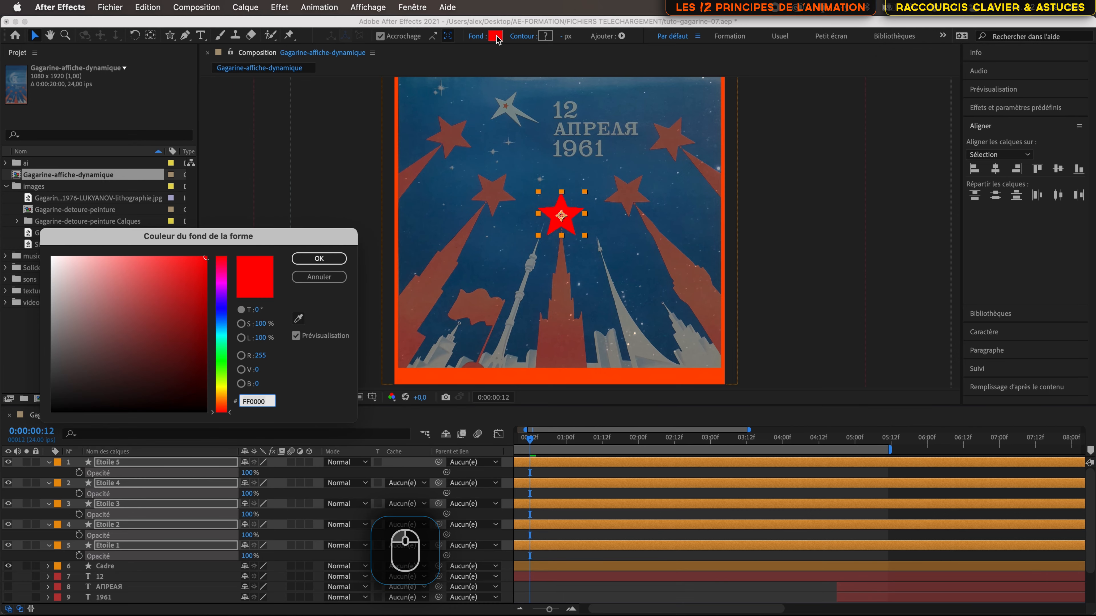
click(298, 318)
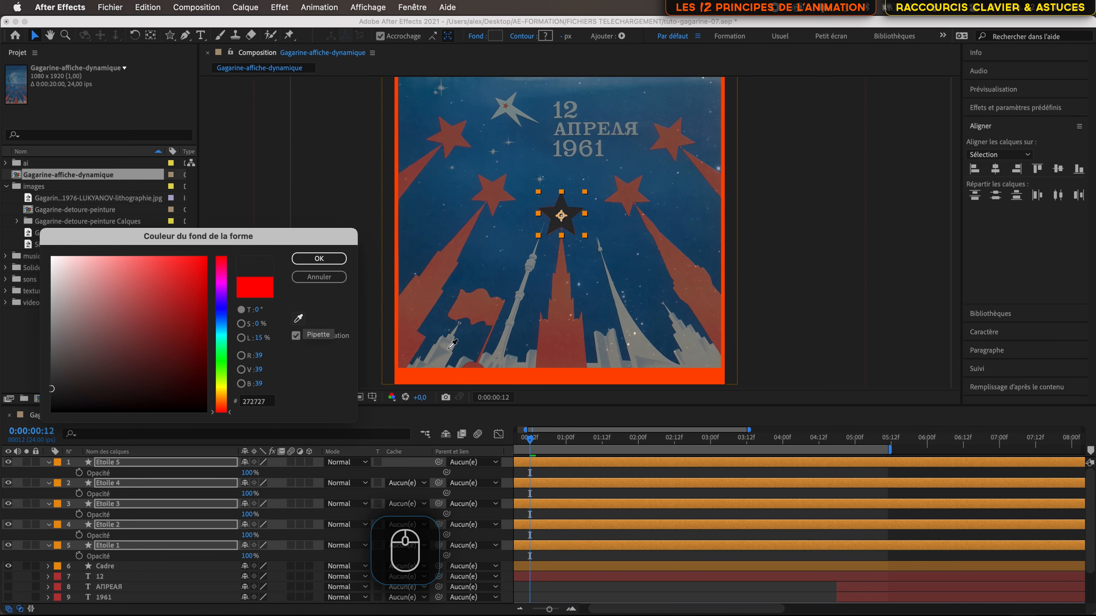
click(489, 379)
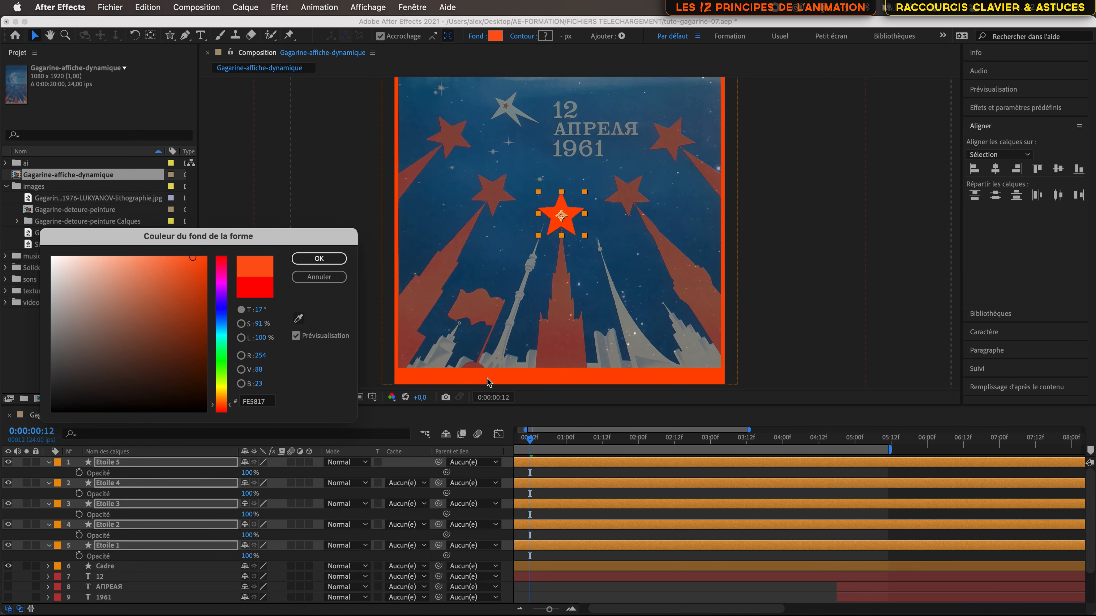
click(319, 258)
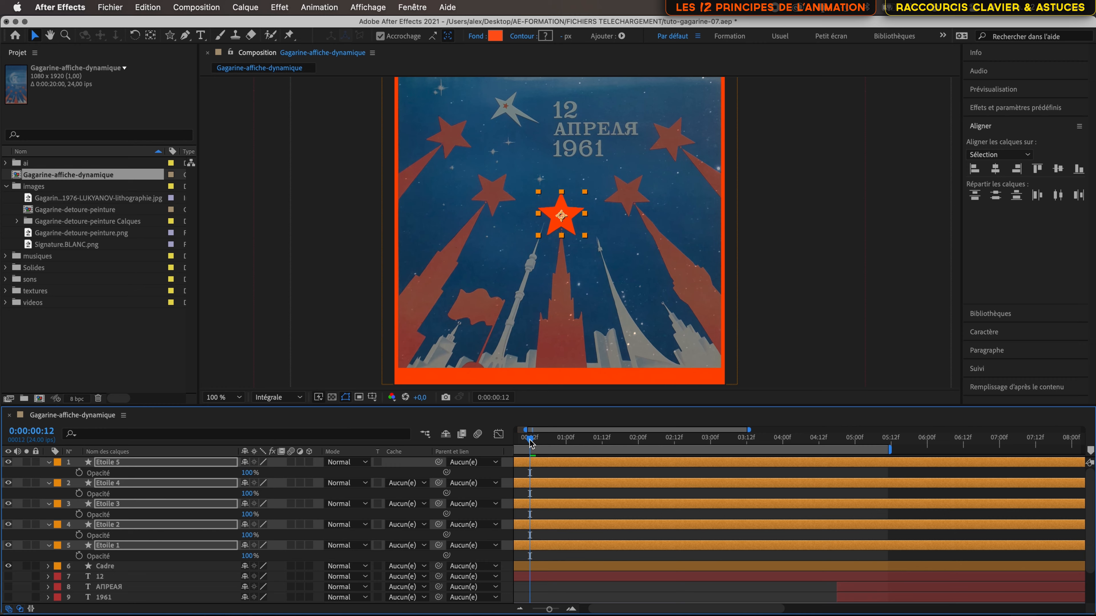
Return the playhead to frame 0 and deselect all star layers.
click(510, 442)
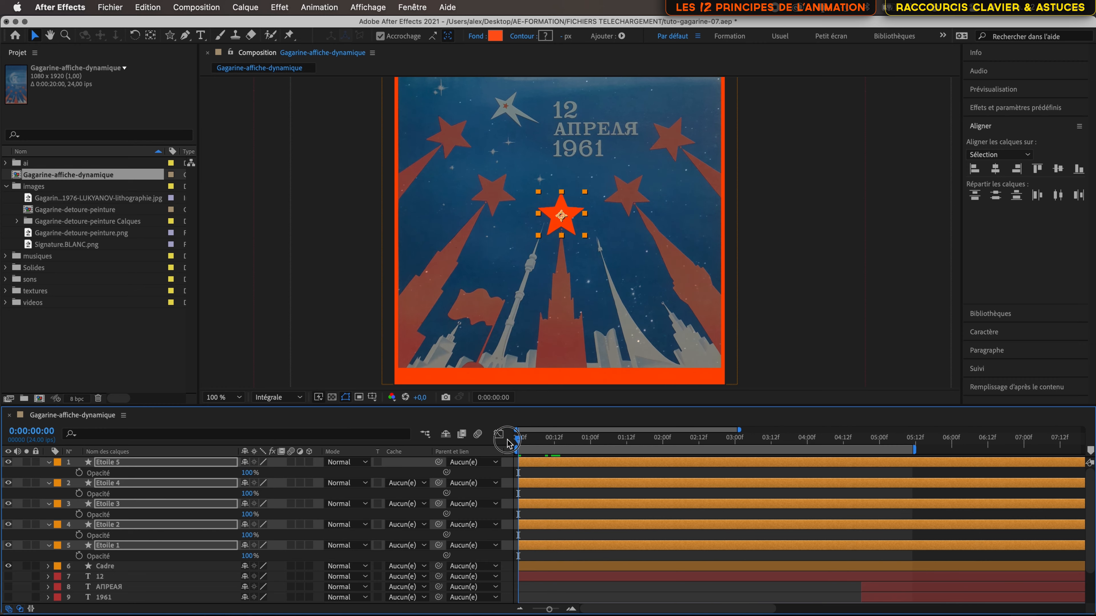
mouse_move(517, 439)
mouse_down()
mouse_move(582, 441)
mouse_move(518, 439)
mouse_up()
click(549, 471)
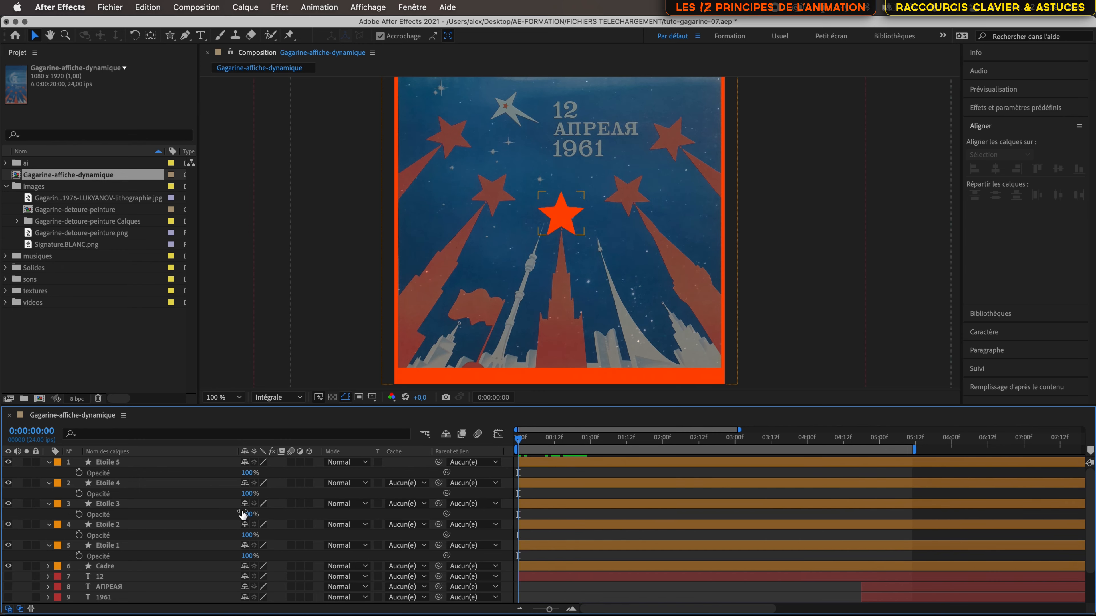
Move the Etoile 1 star over the poster's upper-left star and turn off snapping.
click(158, 548)
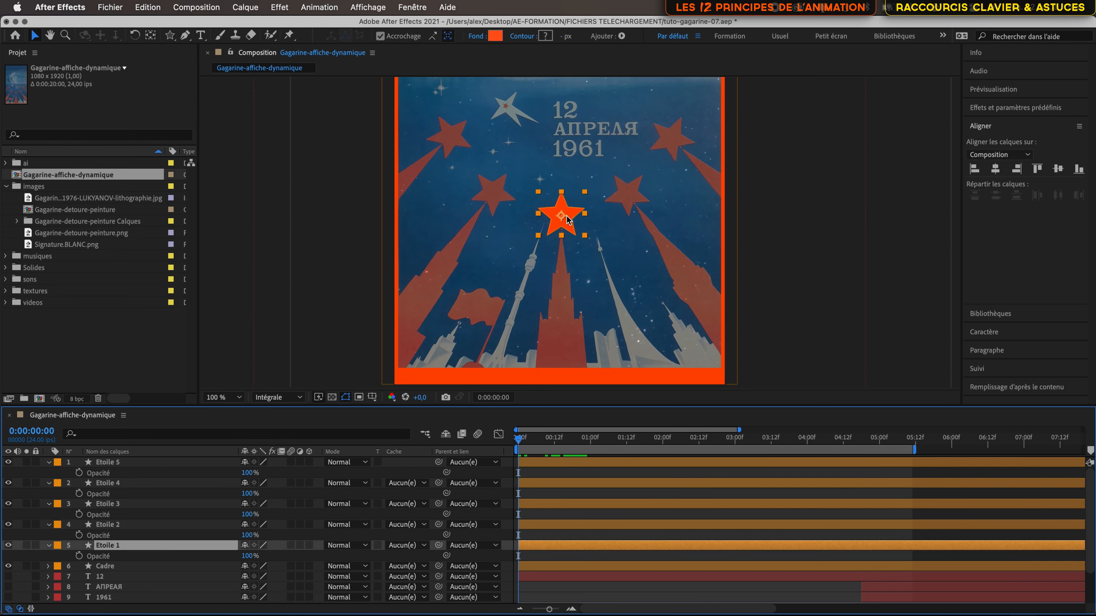
drag(567, 220, 457, 144)
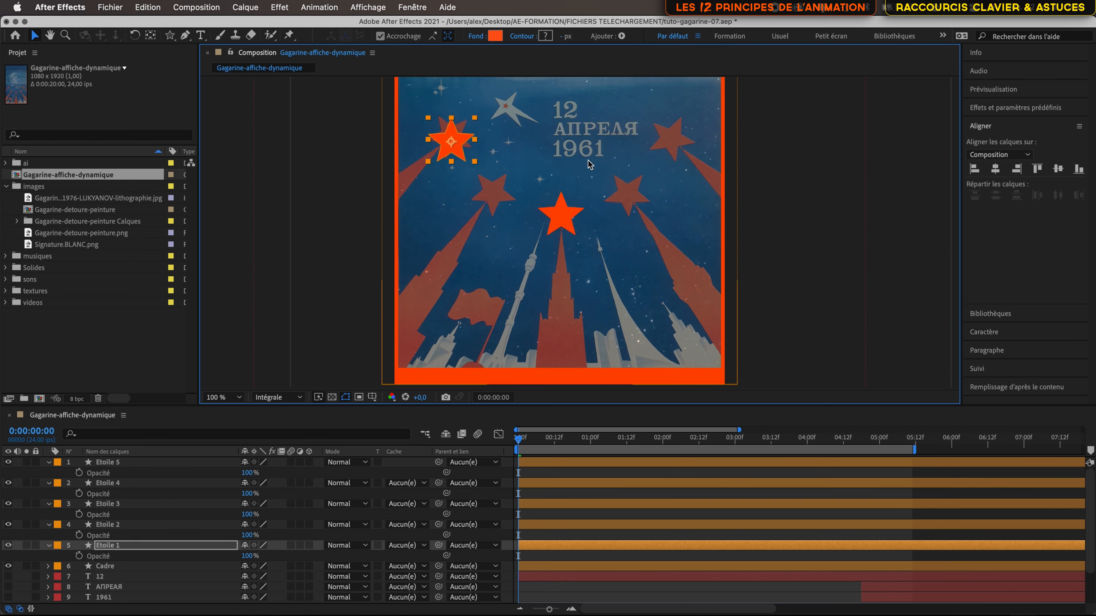
mouse_move(462, 160)
mouse_down()
mouse_move(449, 133)
mouse_move(444, 143)
mouse_move(458, 140)
mouse_up()
click(390, 36)
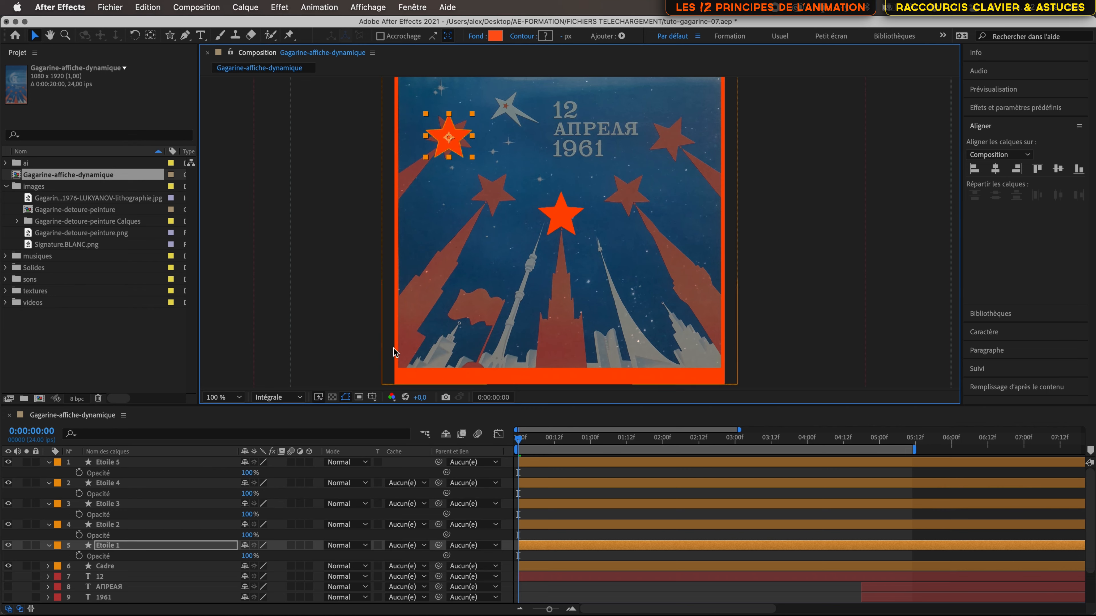
Move Etoile 2 over the poster's lower-left star and Etoile 4 over its lower-right star.
click(156, 527)
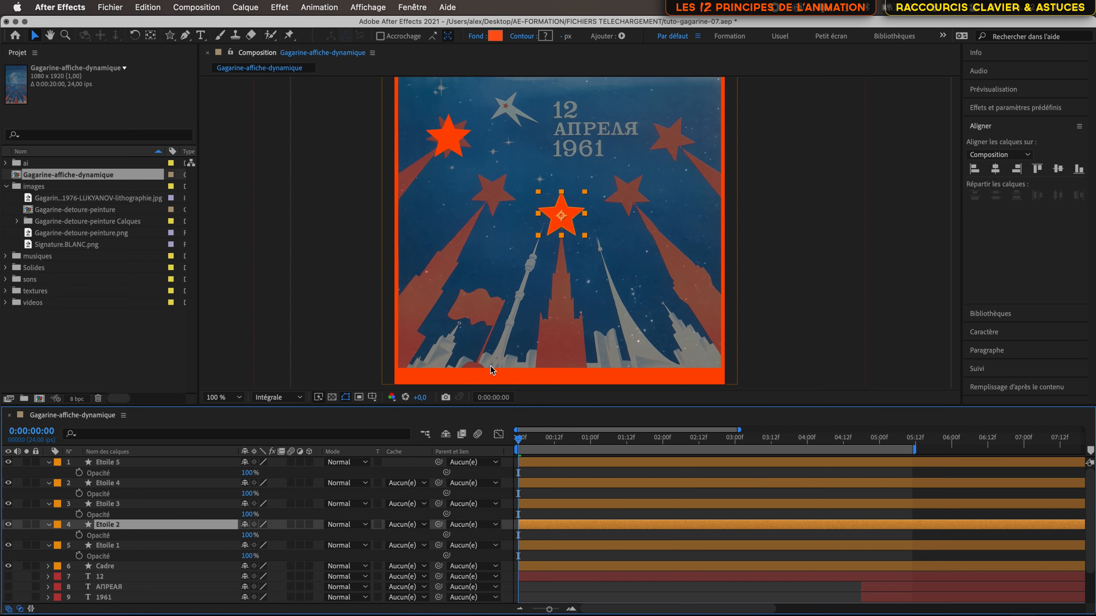
drag(566, 216, 496, 193)
click(140, 503)
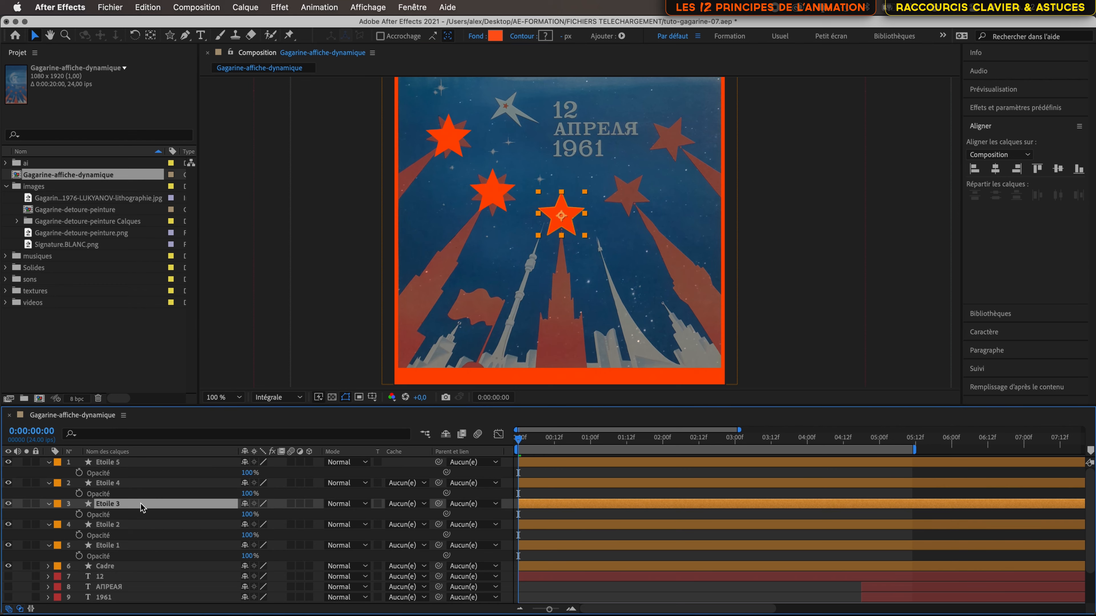
click(181, 484)
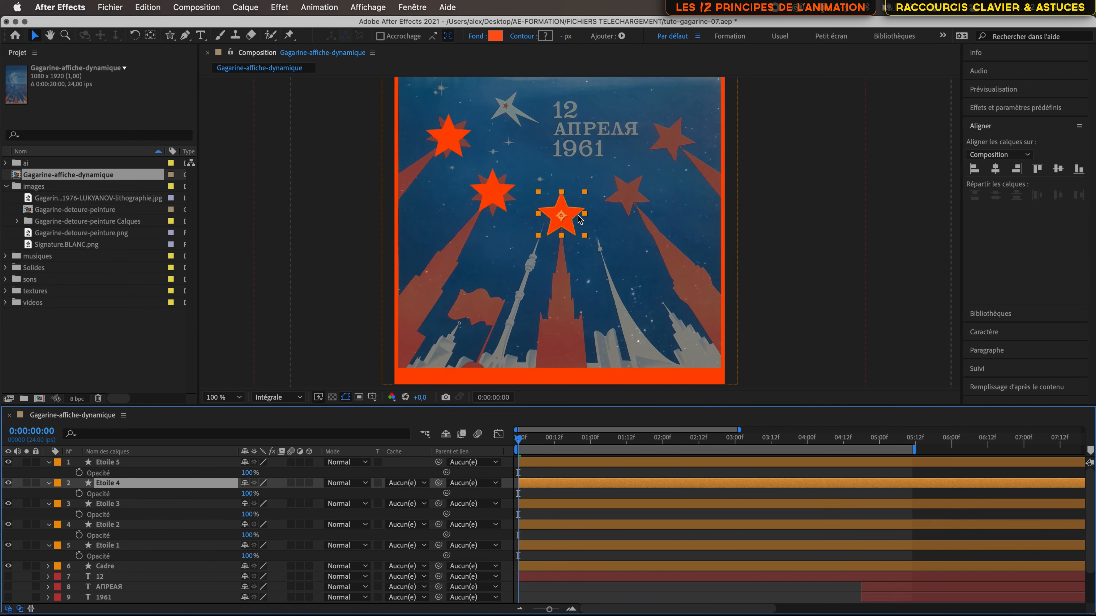
drag(564, 221, 629, 199)
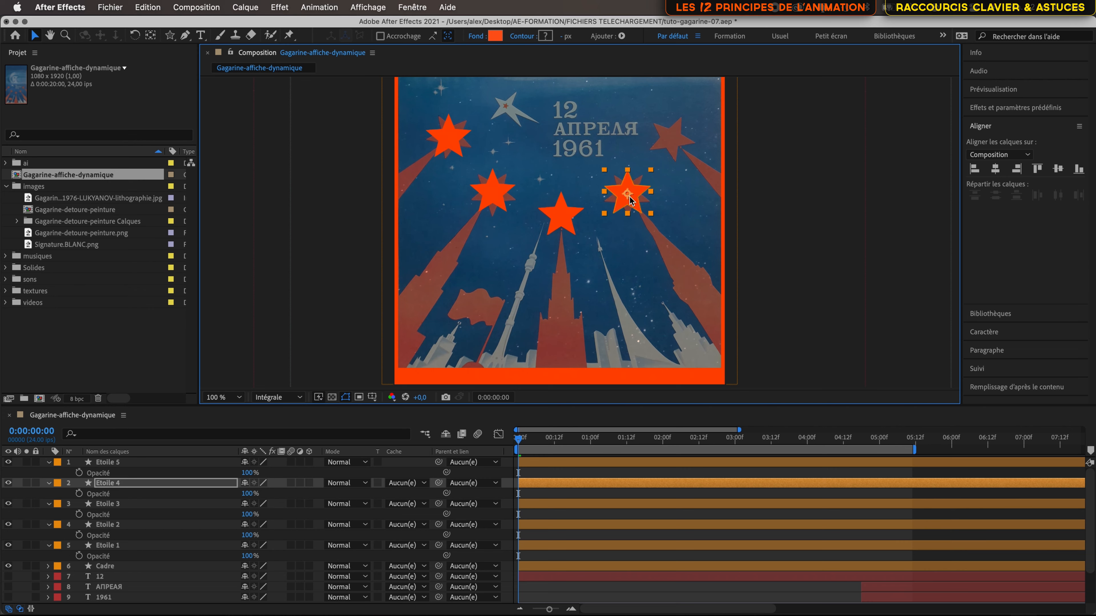
Move Etoile 5 over the poster's upper-right red star.
click(186, 463)
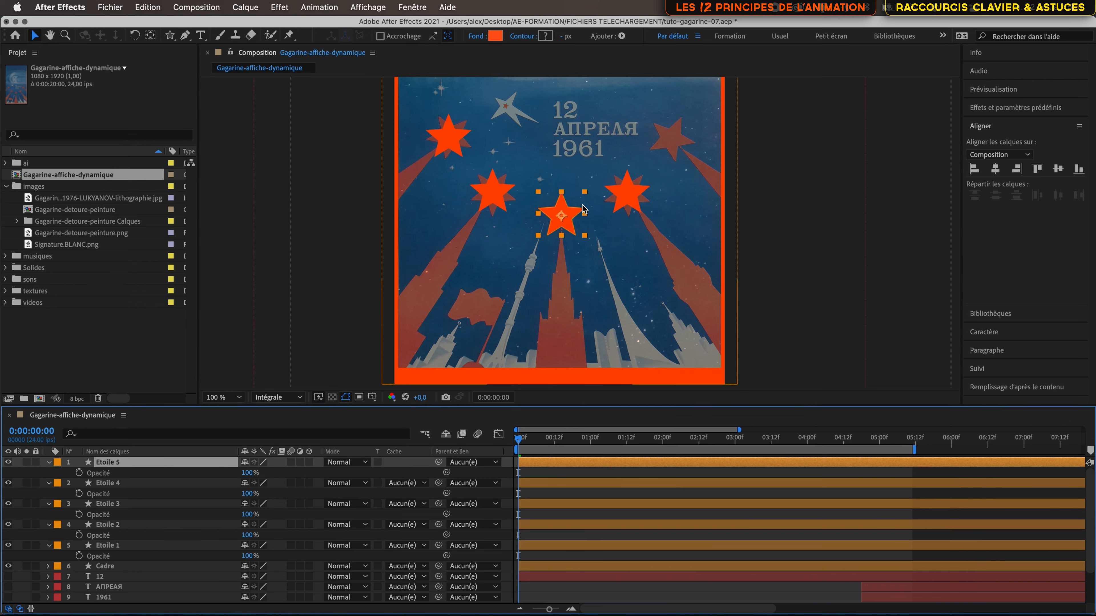
drag(566, 209, 675, 136)
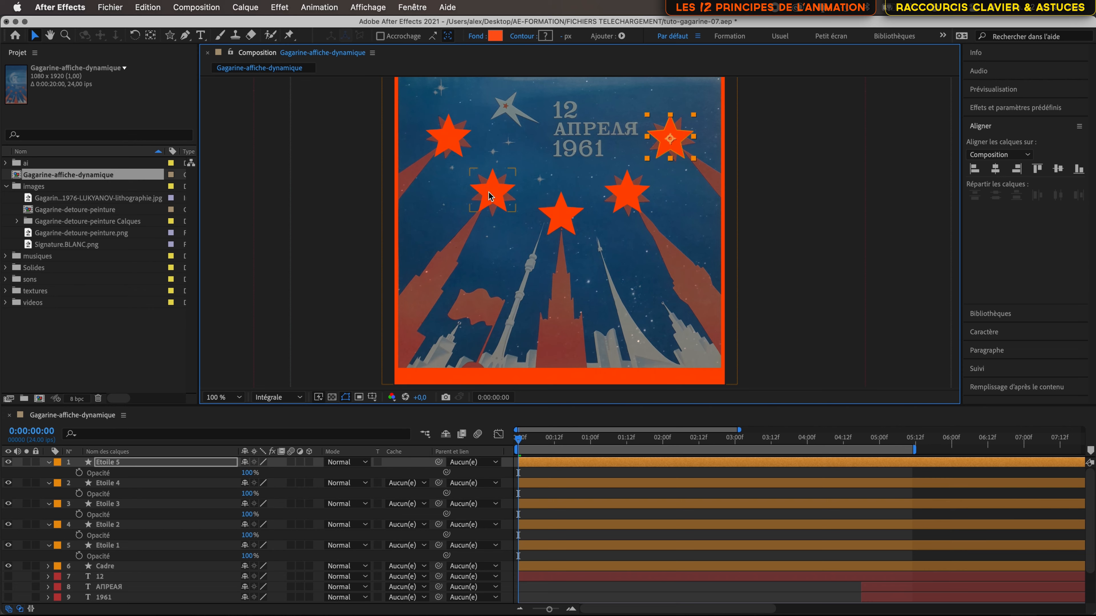
click(561, 224)
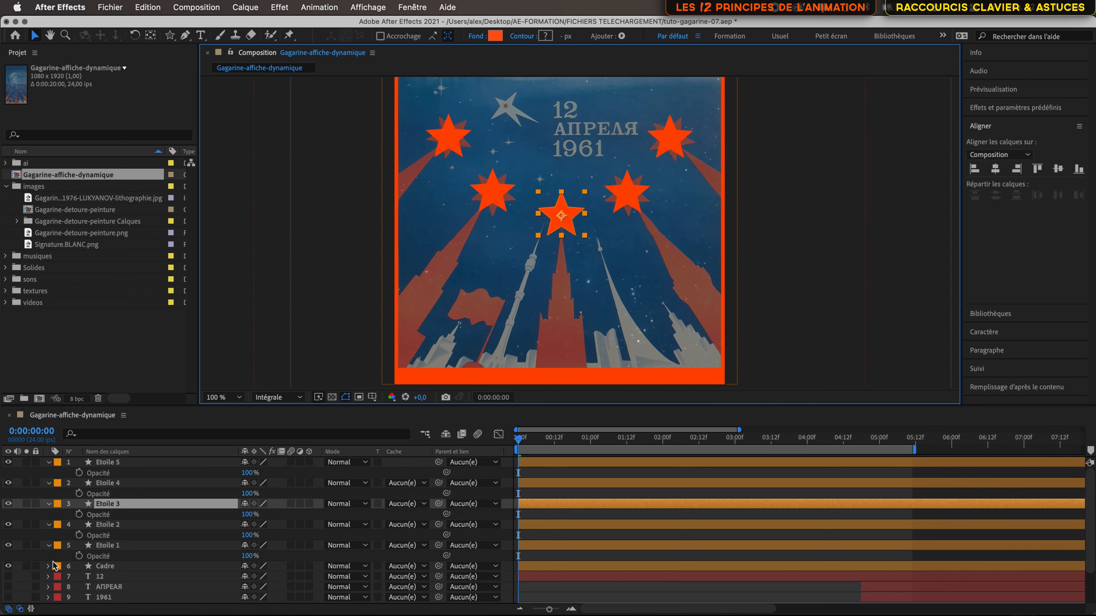
Rotate Etoile 1 to 45° and nudge its position to match the poster's upper-left star.
click(456, 142)
scroll(456, 136, up, 5)
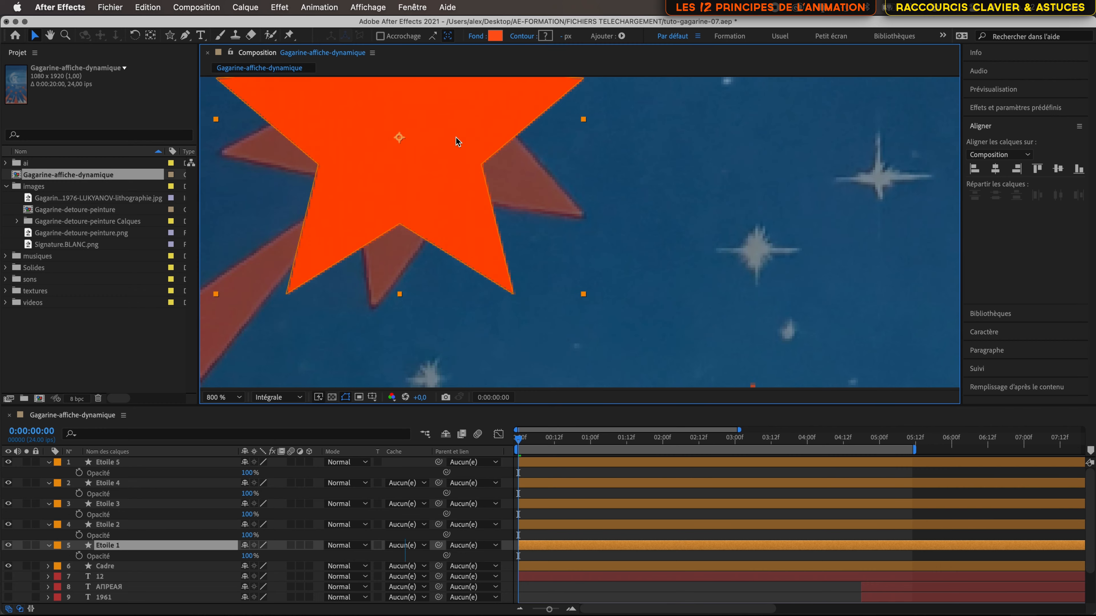
key(space)
drag(456, 136, 548, 227)
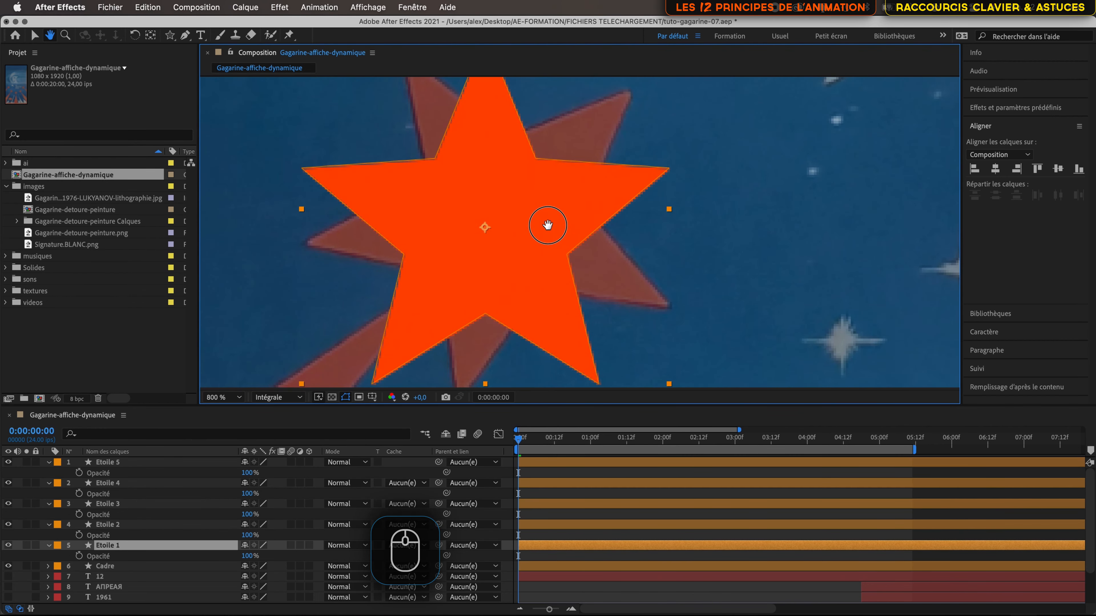
scroll(547, 228, down, 1)
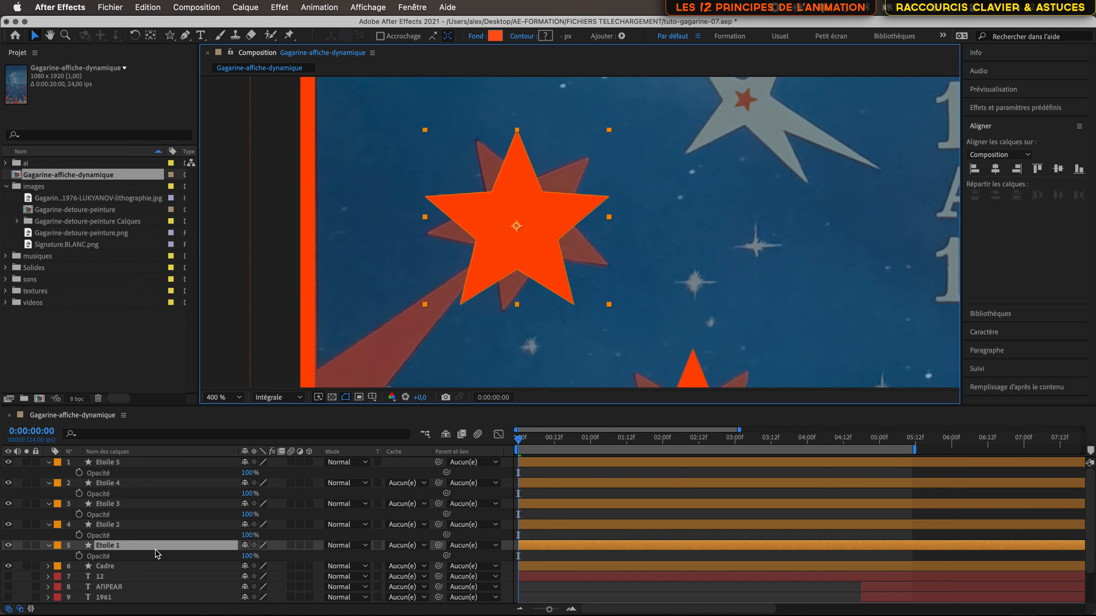
key(r)
drag(254, 556, 287, 557)
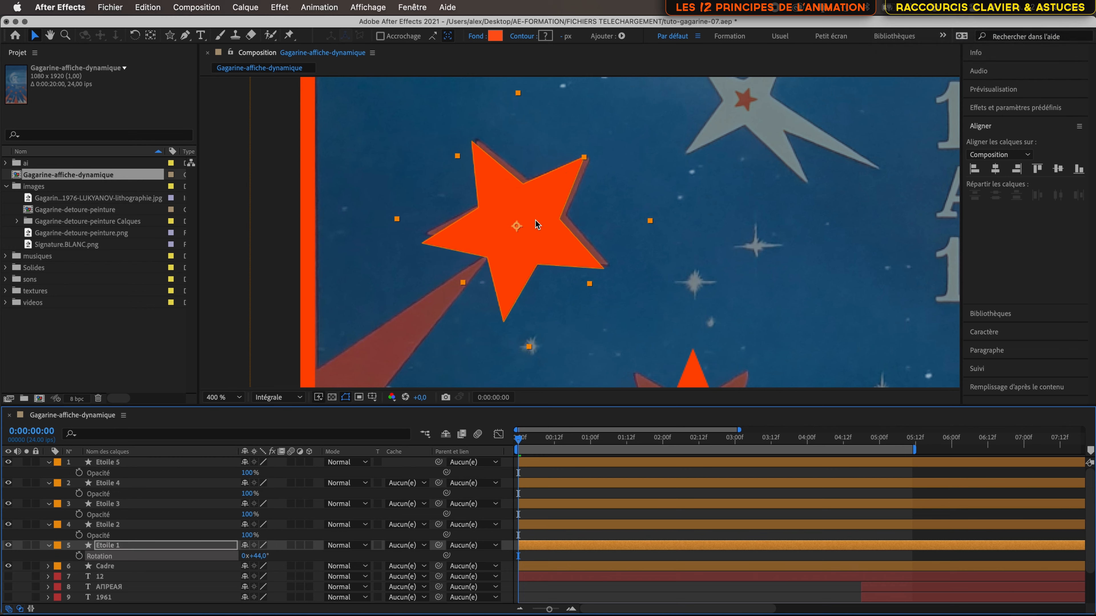
drag(538, 245, 541, 238)
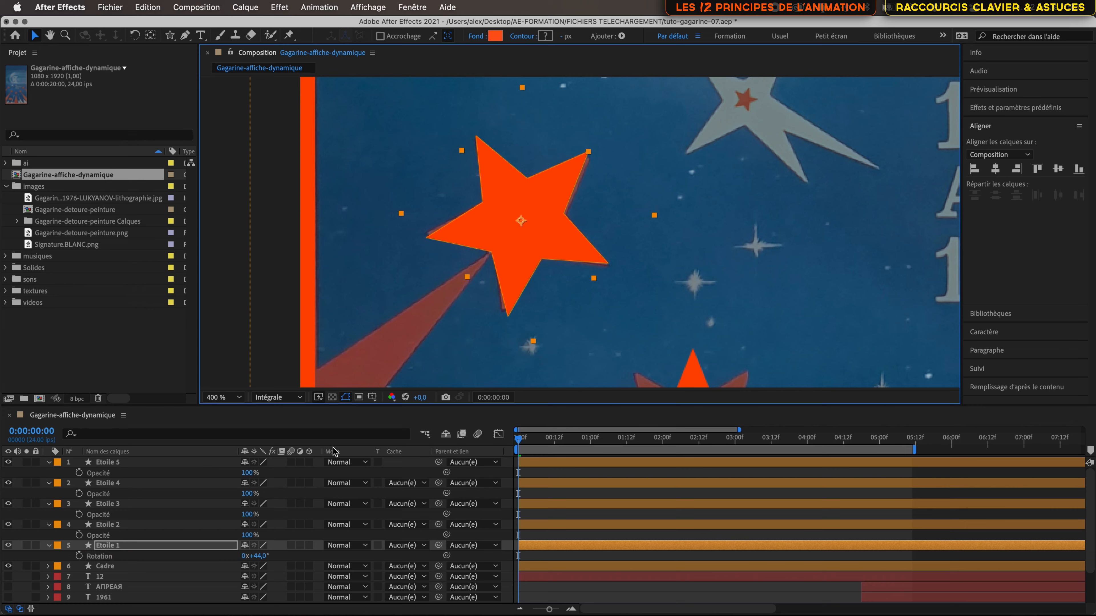
click(262, 556)
key(Up)
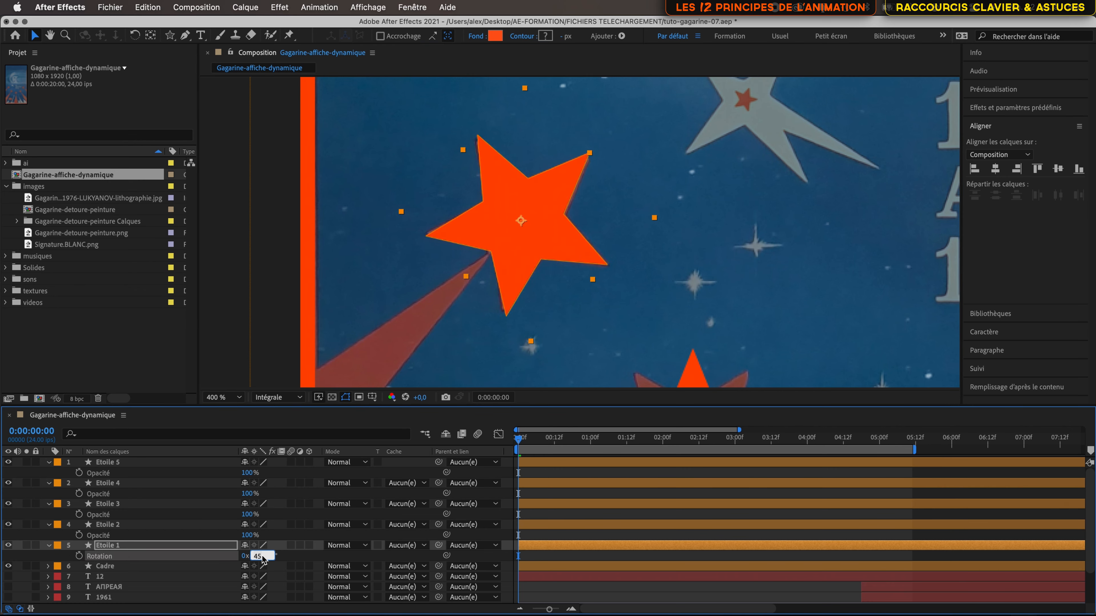
click(196, 552)
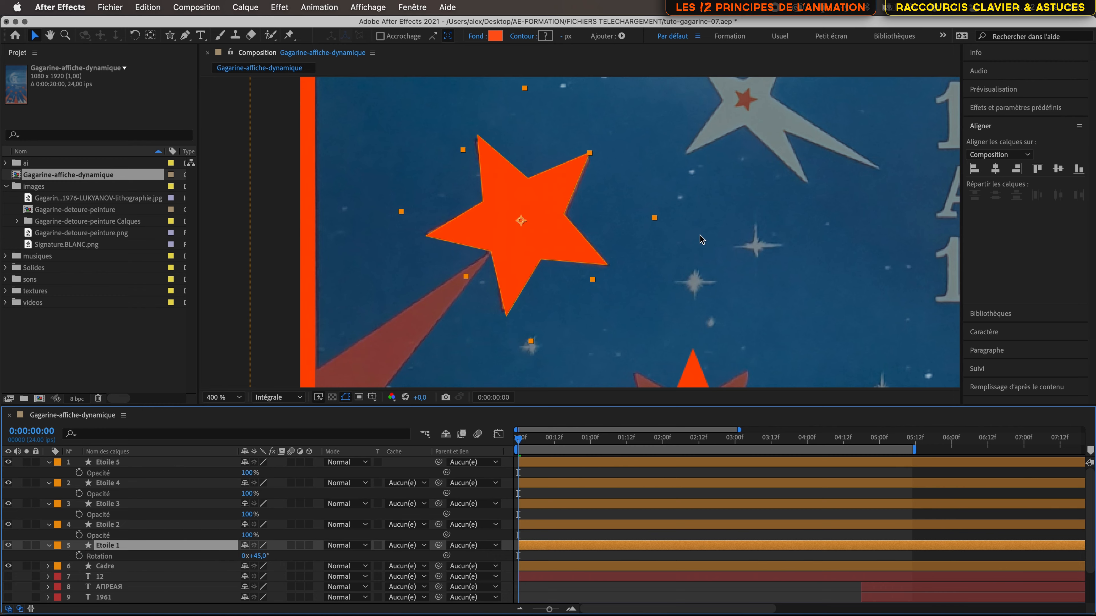
Set Etoile 5's rotation to -45° and nudge it to match the poster's upper-right star.
scroll(669, 231, down, 4)
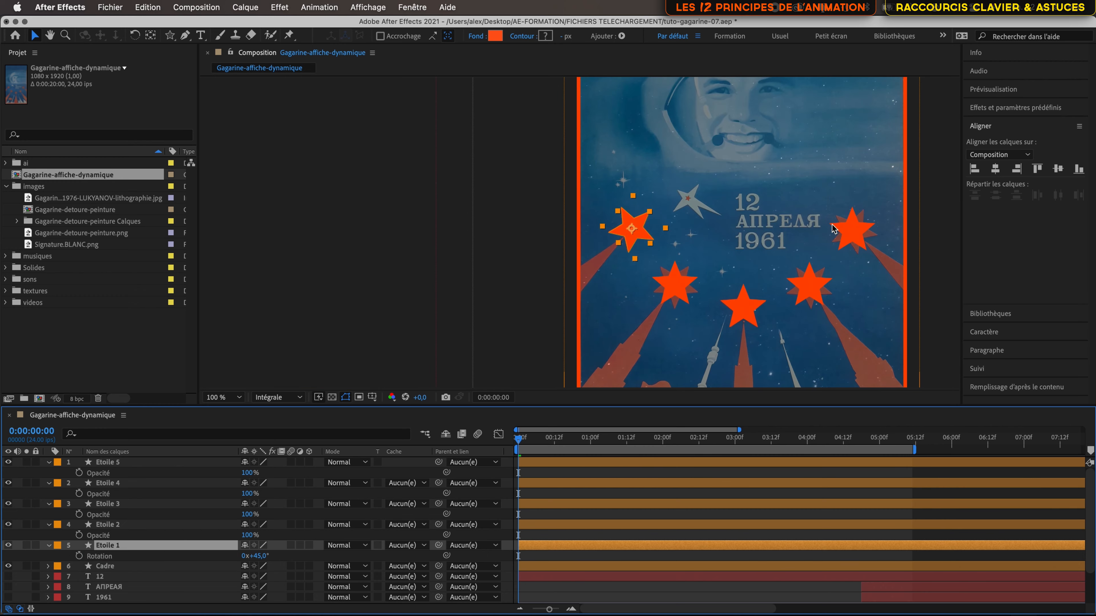
click(853, 241)
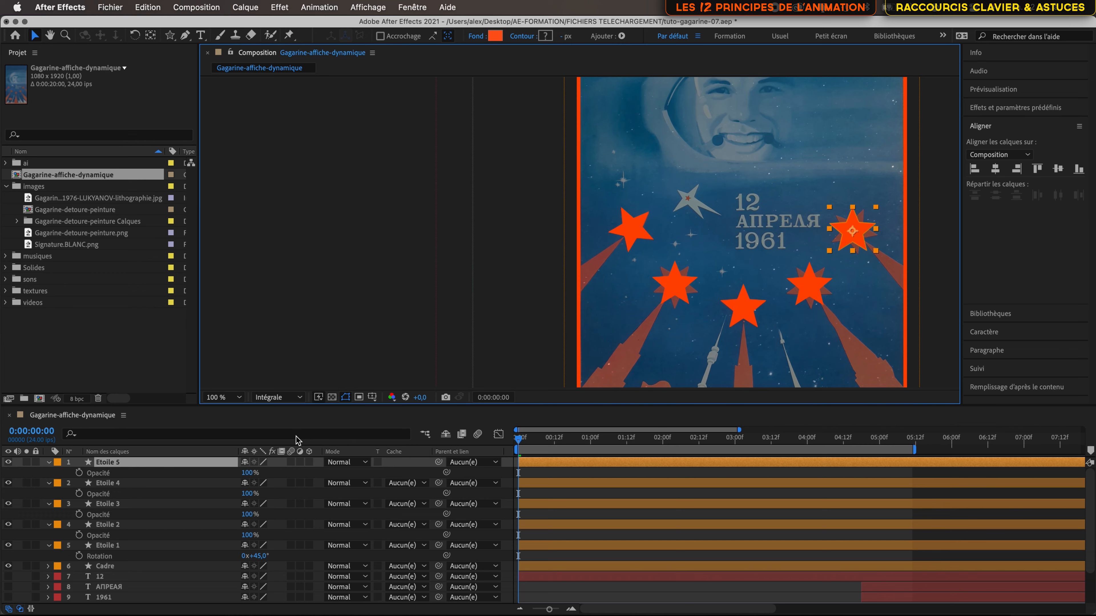
key(r)
click(258, 473)
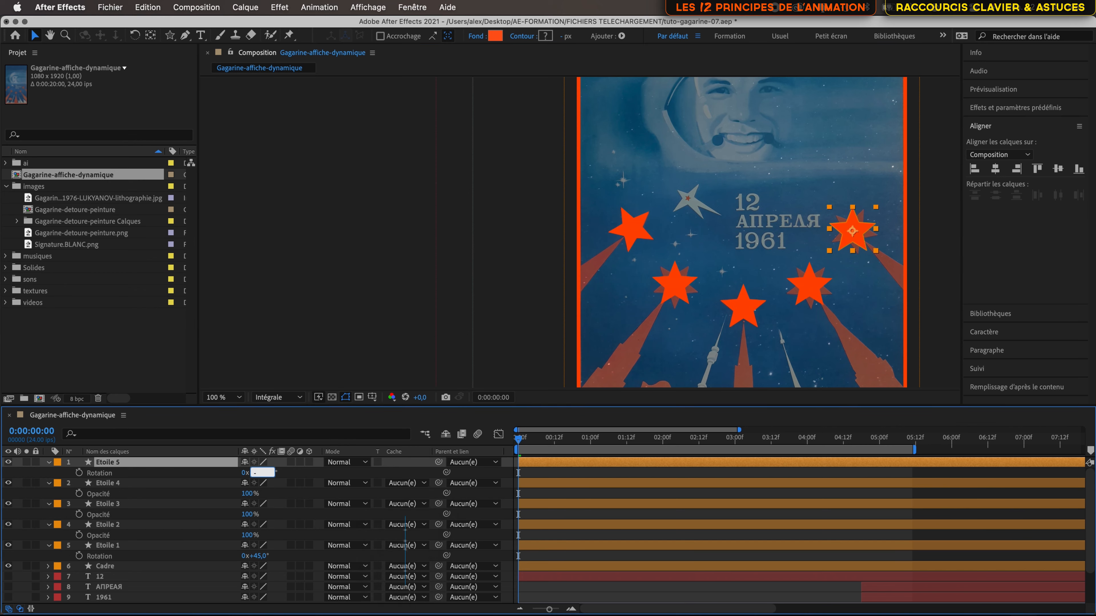
text(-45)
key(Return)
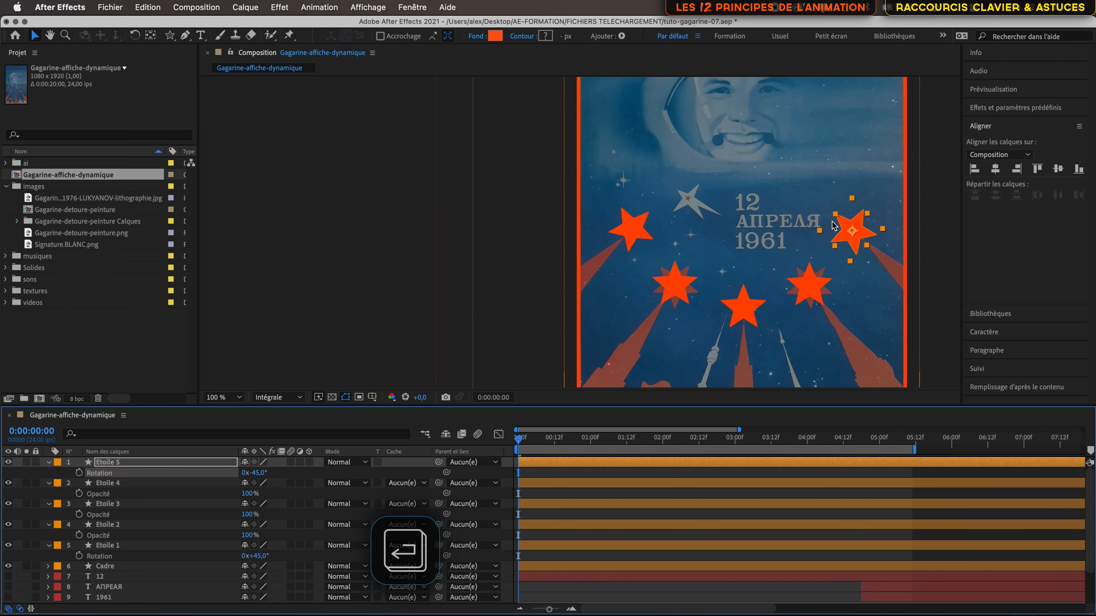
scroll(855, 234, up, 5)
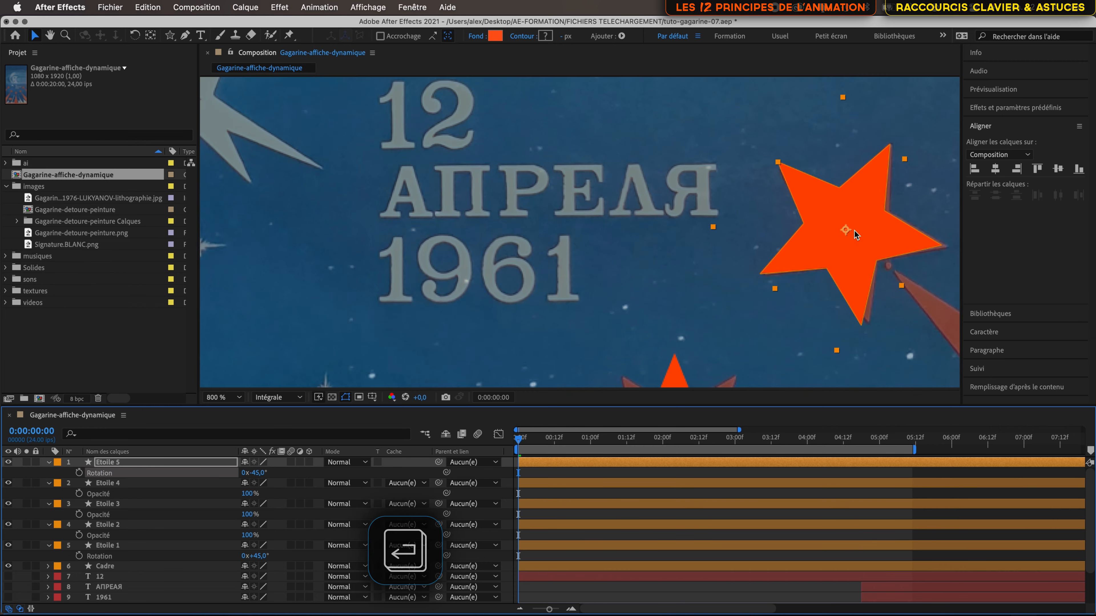
mouse_move(874, 239)
mouse_down()
mouse_move(886, 233)
mouse_move(882, 242)
mouse_up()
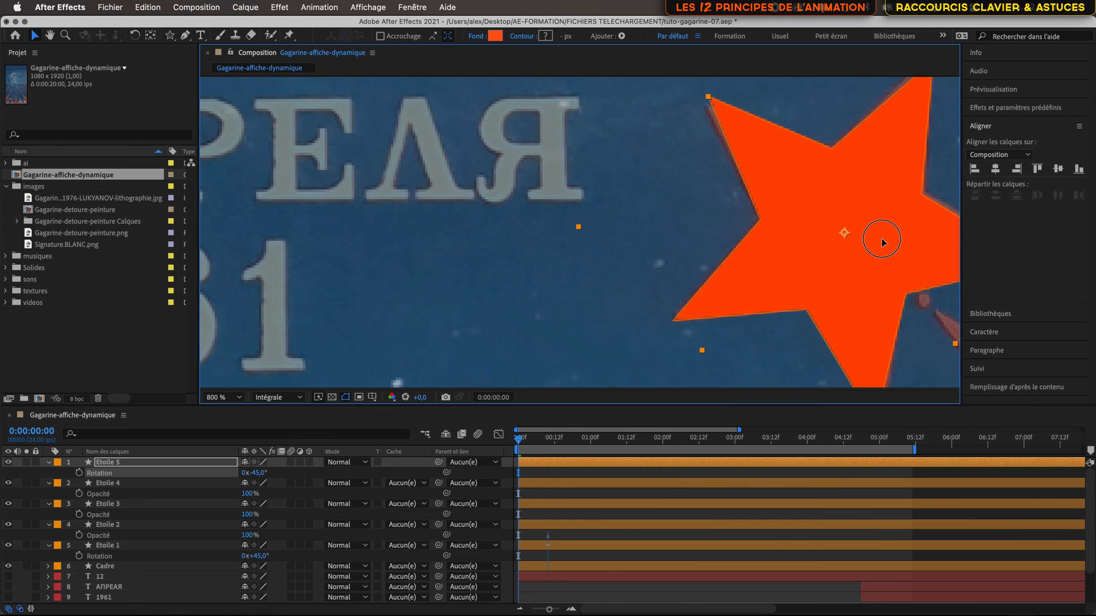
Rotate Etoile 2 to 36° to match the poster's lower-left star.
scroll(639, 211, down, 5)
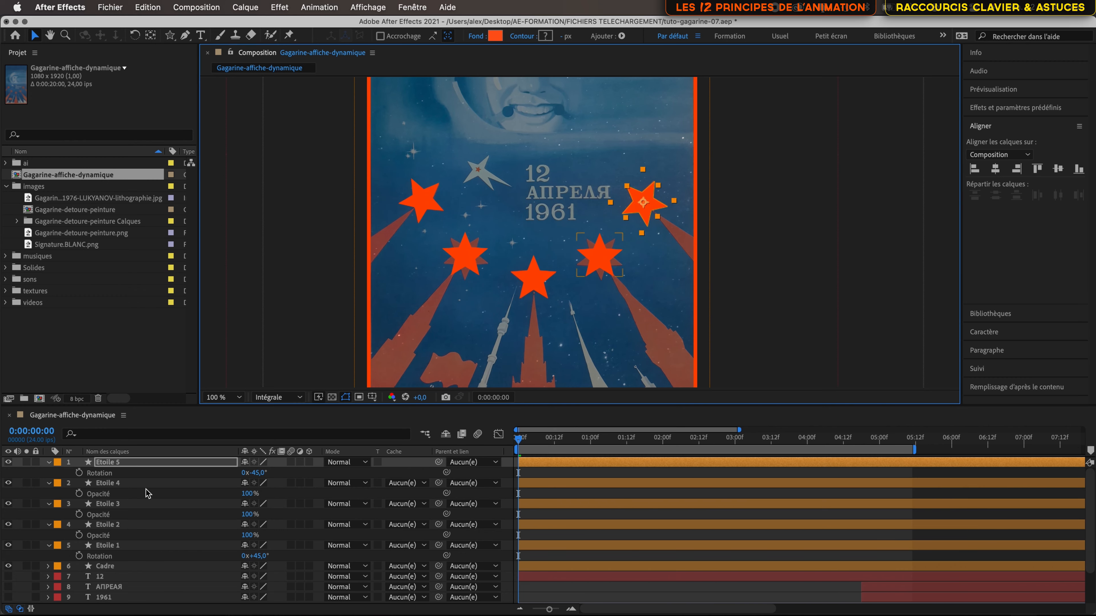
click(143, 525)
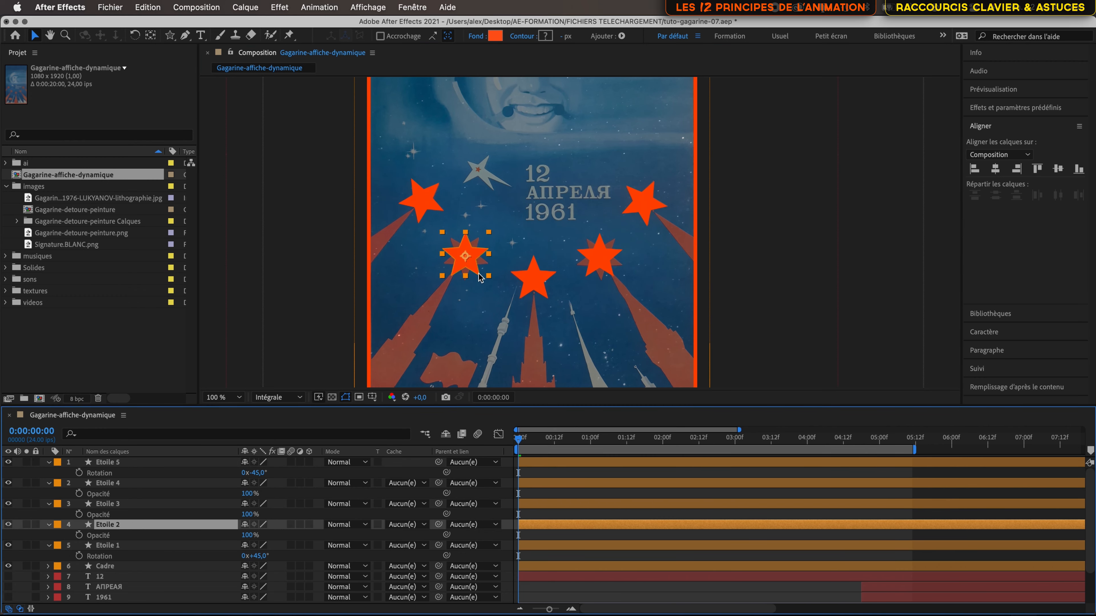
scroll(476, 263, up, 4)
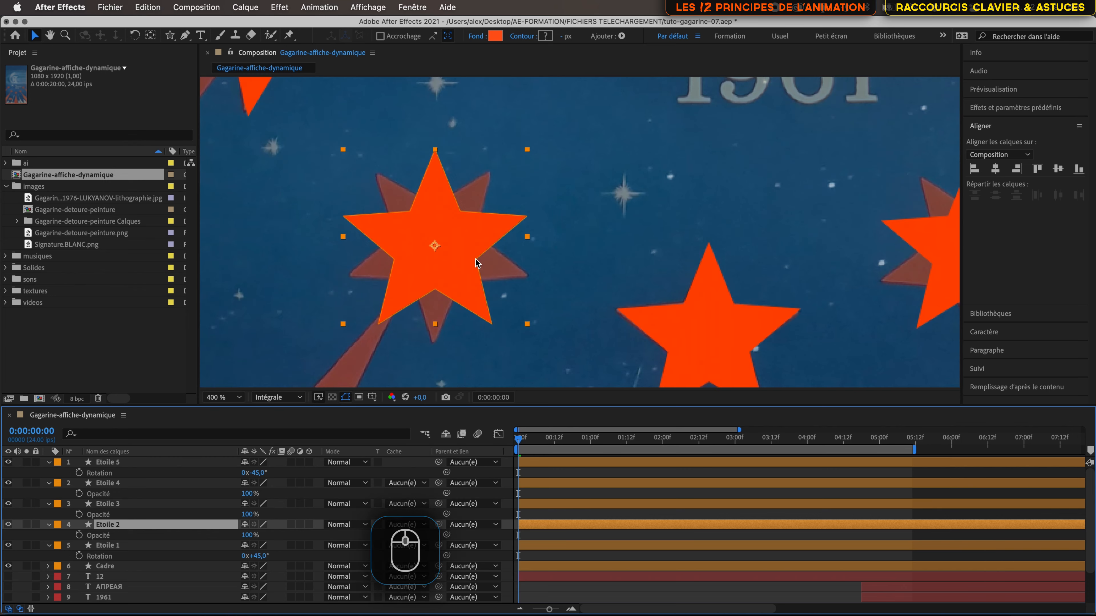
key(r)
drag(258, 536, 281, 536)
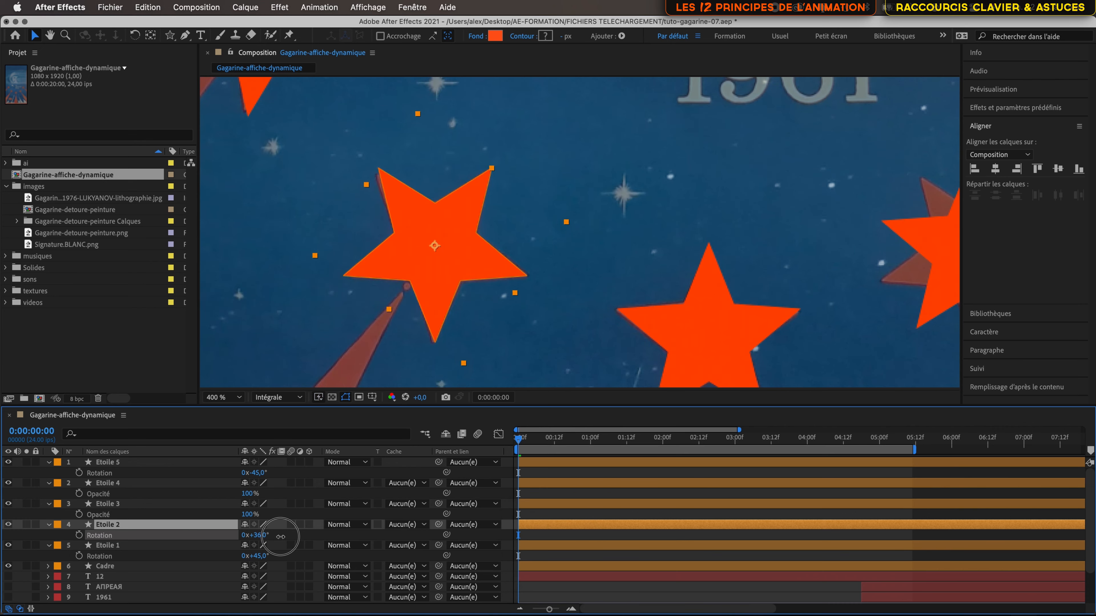
drag(280, 538, 280, 537)
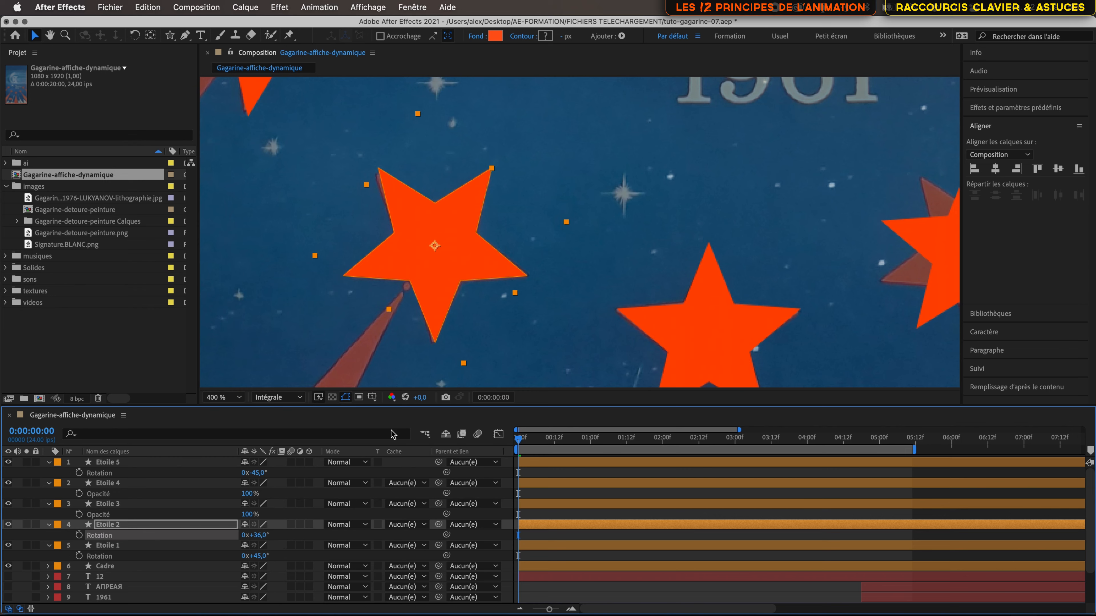
Set Etoile 4's rotation to -36° to match the lower-right star, and deselect it.
click(937, 250)
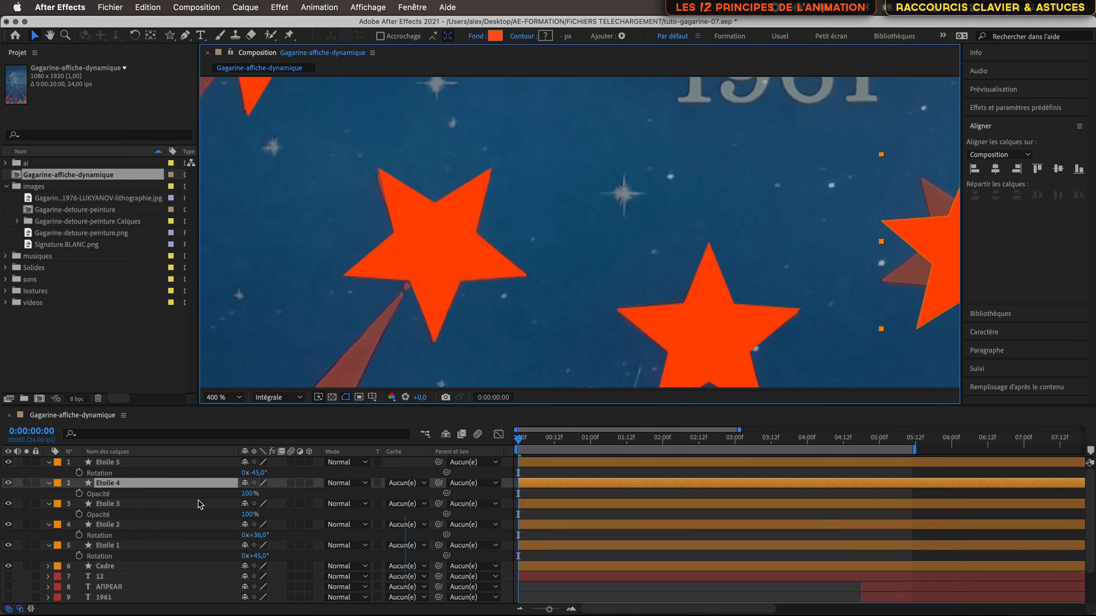
key(r)
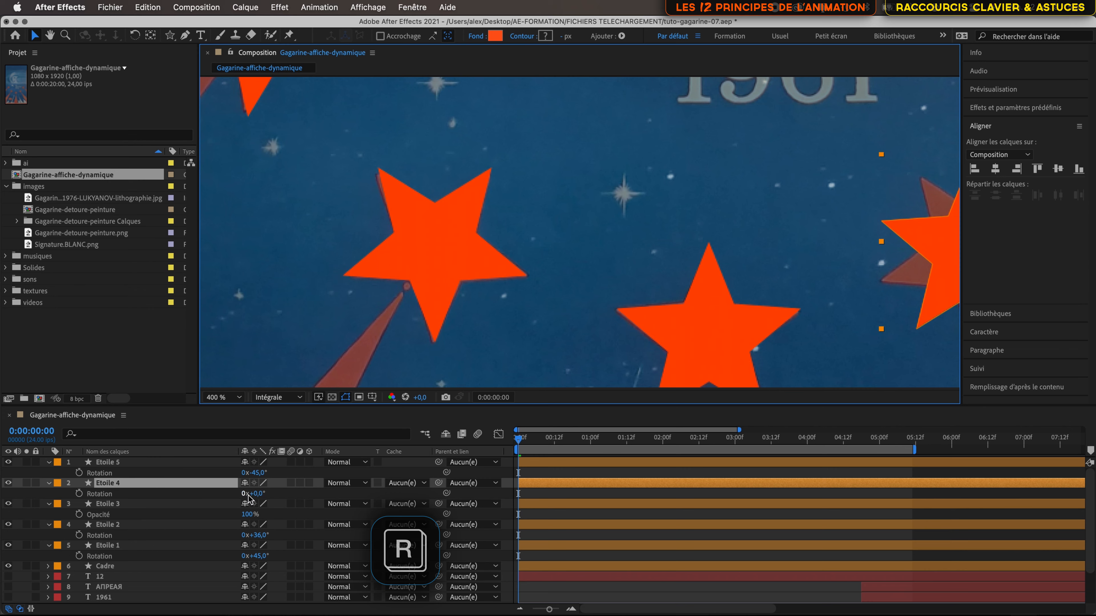
click(257, 494)
text(-36)
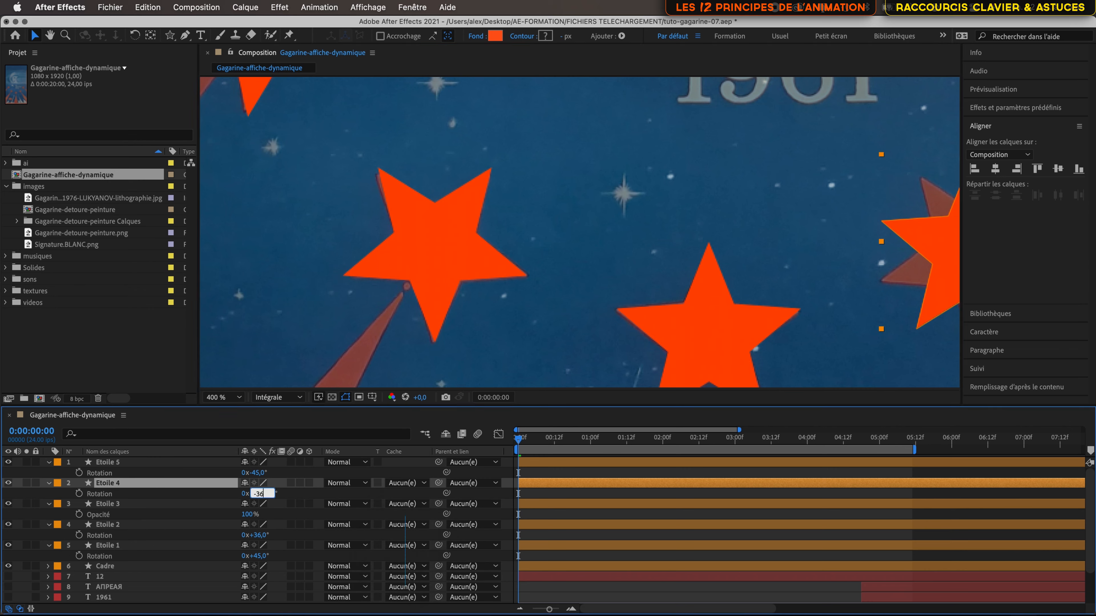
key(Return)
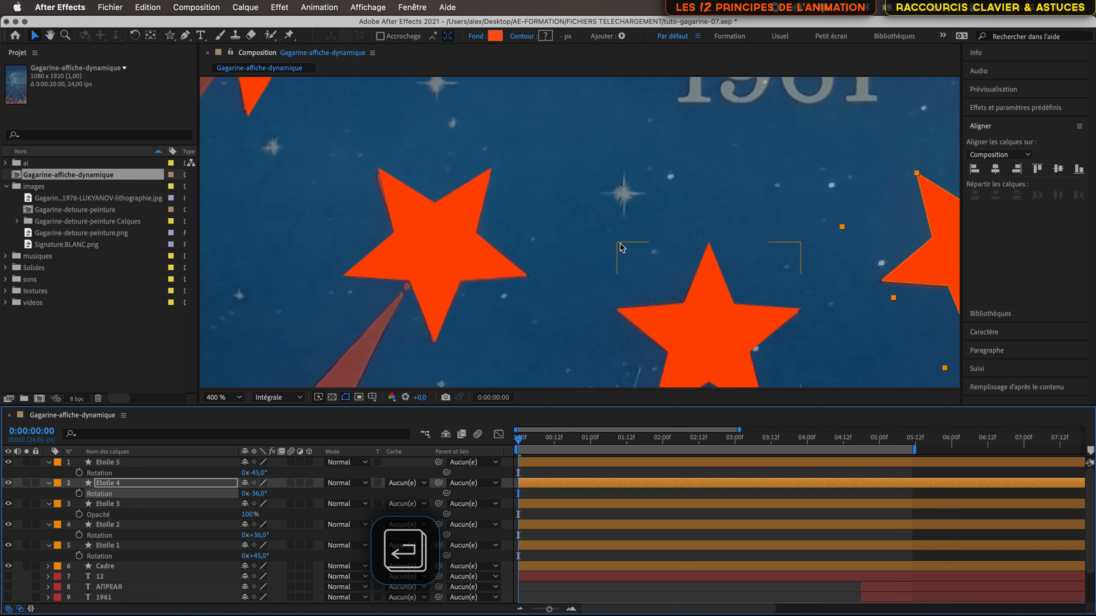
scroll(621, 249, down, 4)
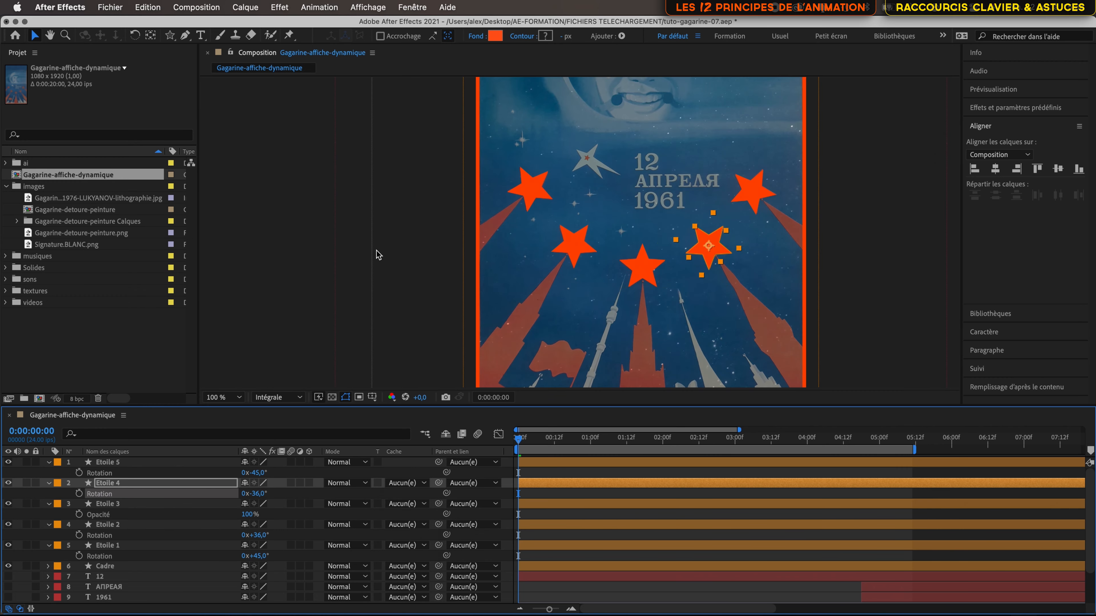
click(378, 255)
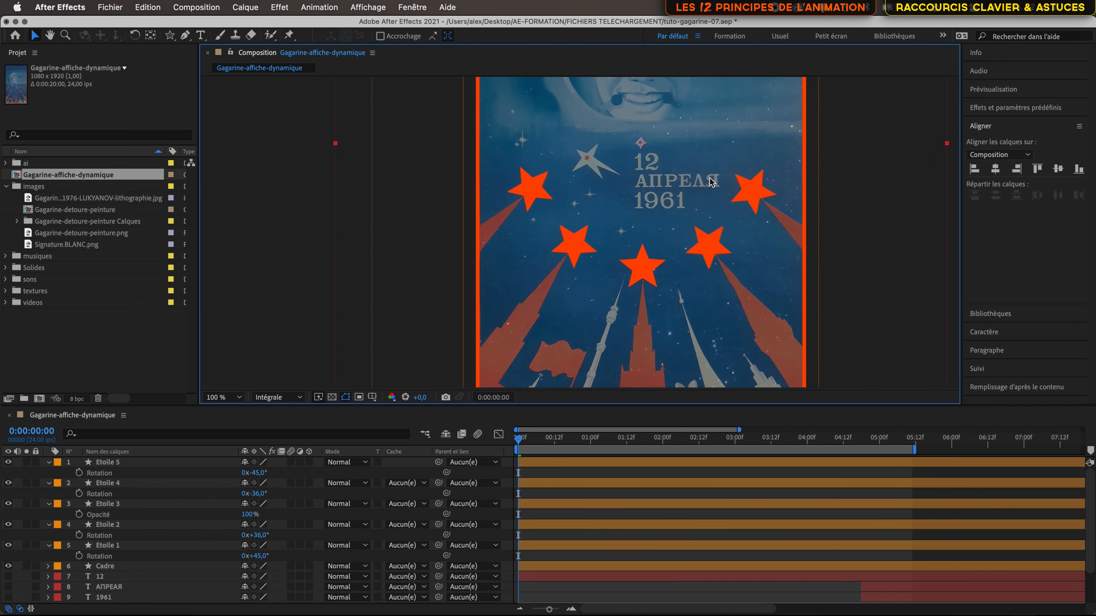
Add a new empty shape layer above Etoile 5.
key(space)
drag(747, 165, 616, 254)
click(187, 464)
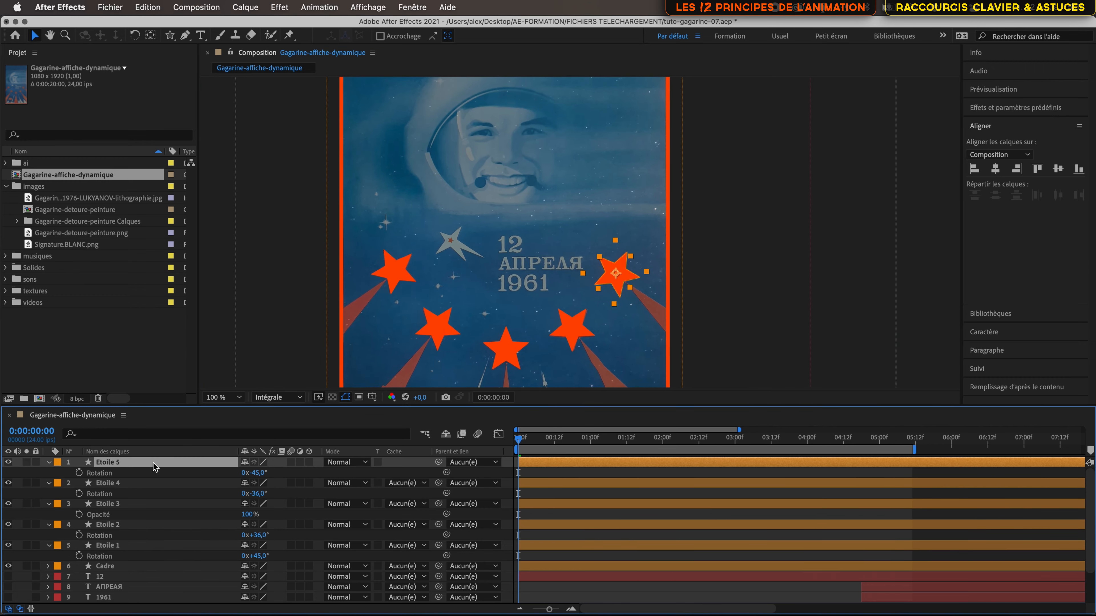
drag(517, 440, 489, 457)
scroll(530, 246, down, 2)
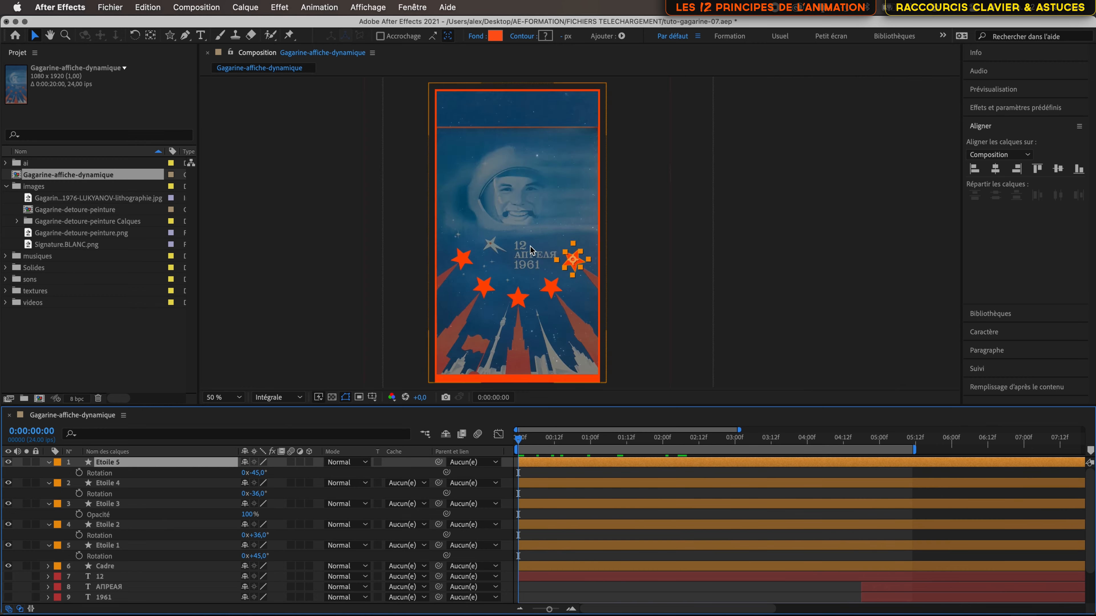
scroll(530, 246, up, 1)
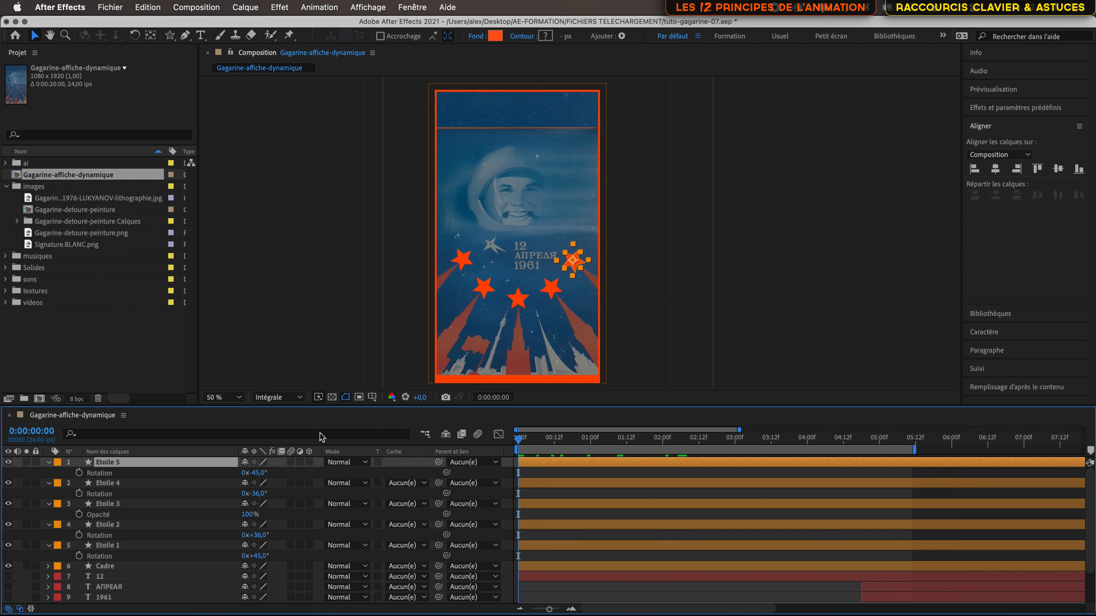
click(245, 7)
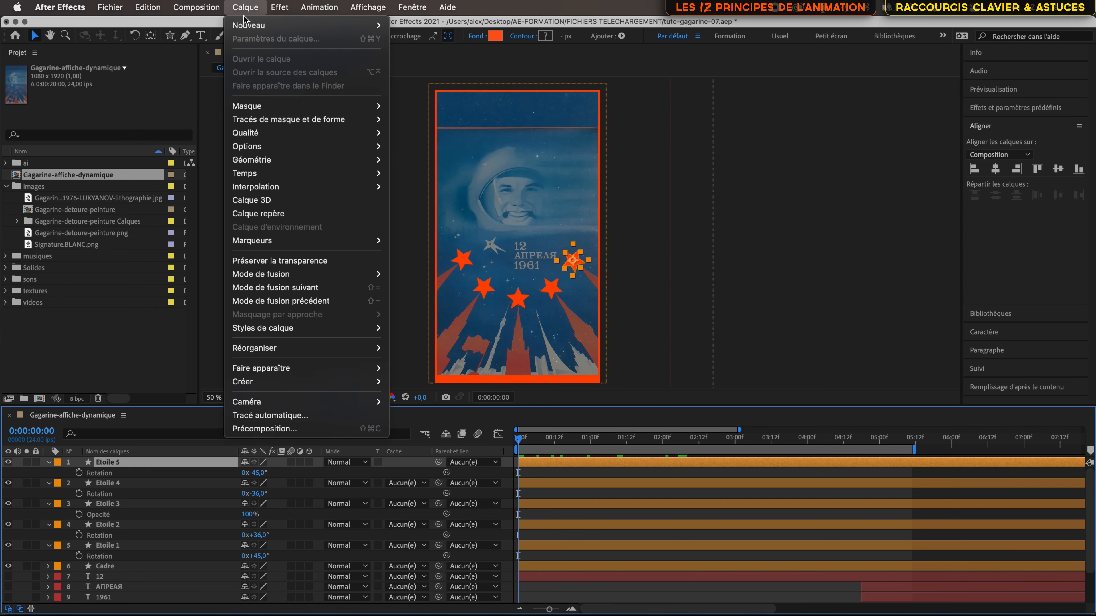
mouse_move(244, 19)
click(433, 94)
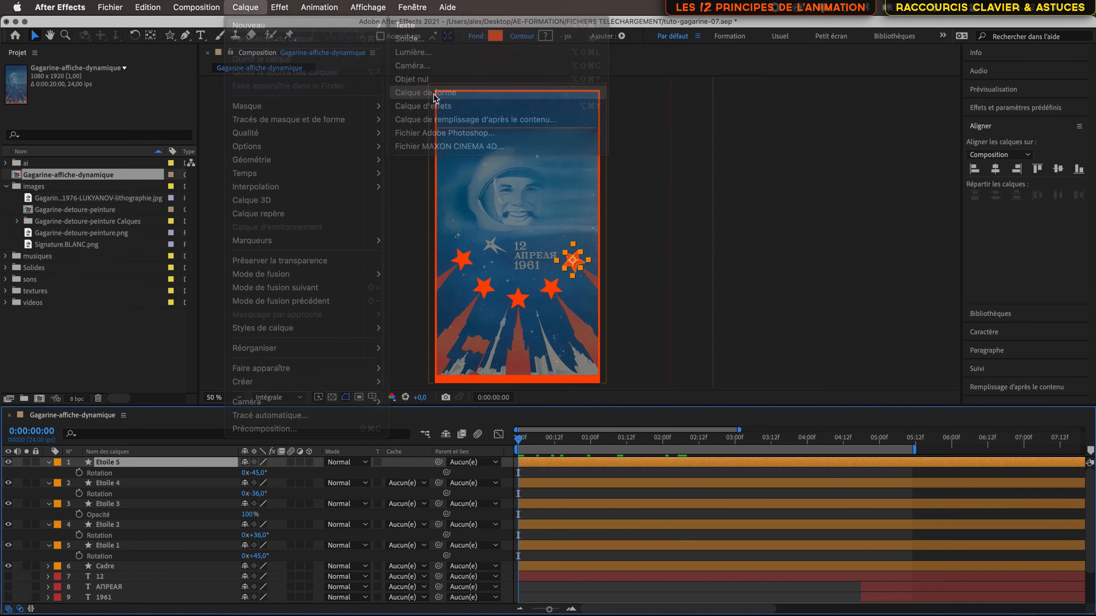
Rename the new shape layer Ligne and assign it the Rose label colour.
key(q)
click(138, 463)
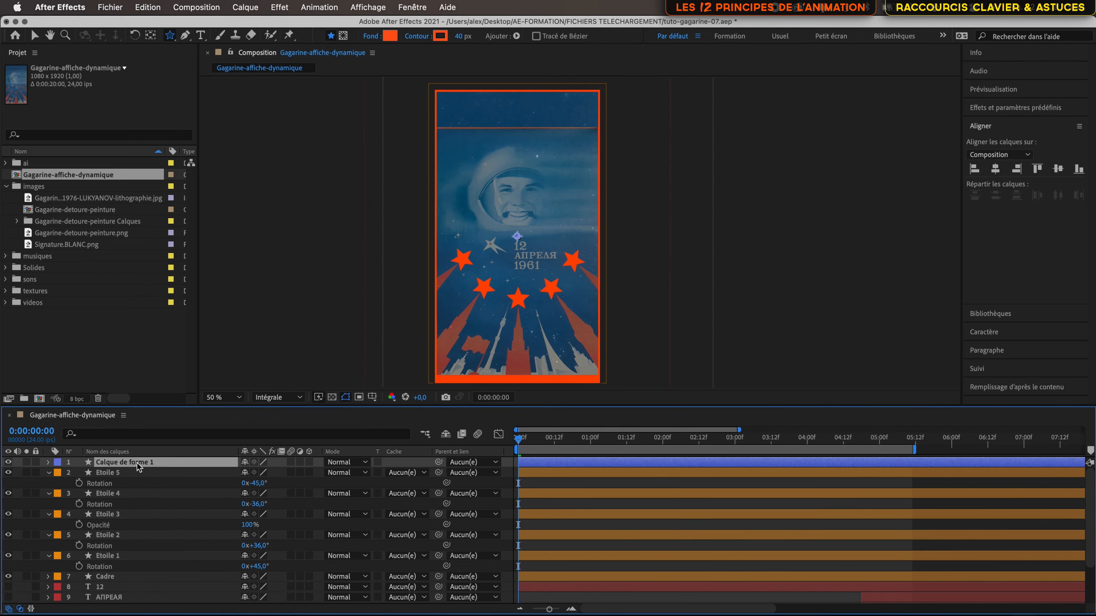
key(g)
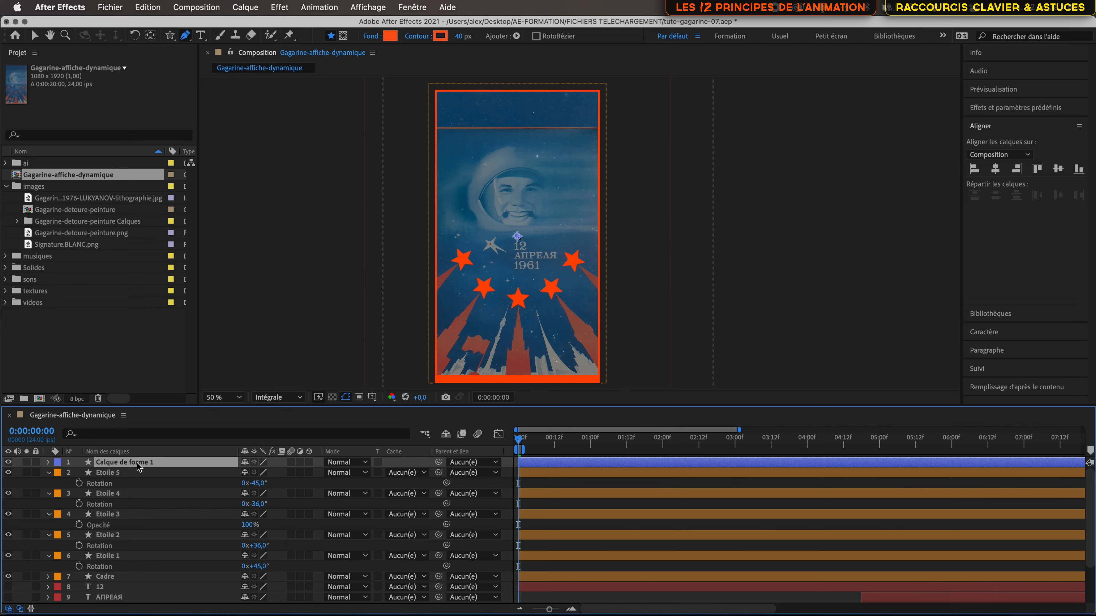
key(Return)
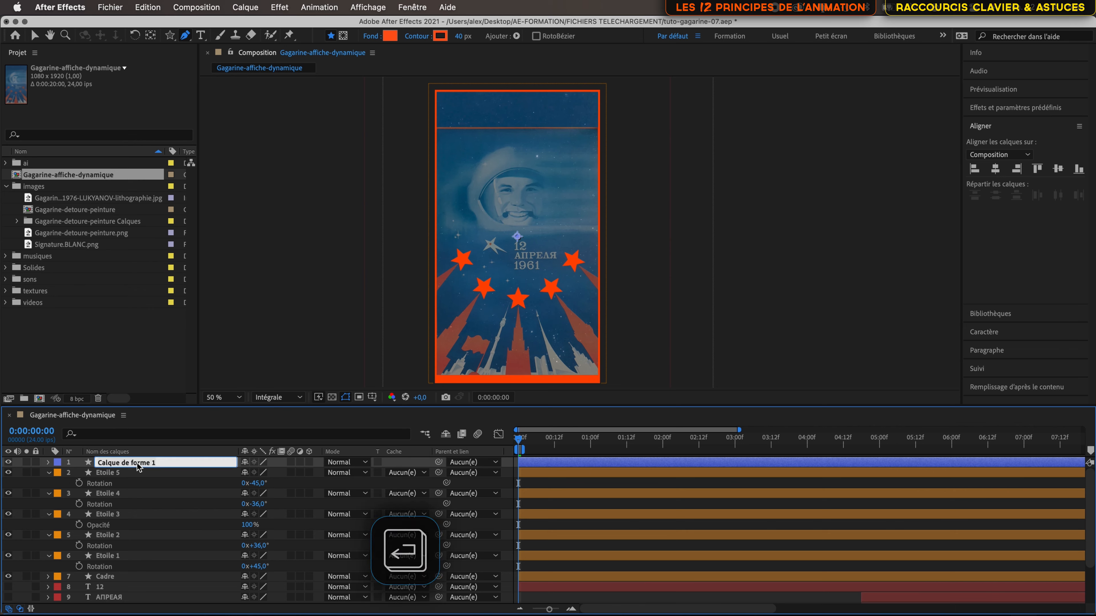
text(Ligne)
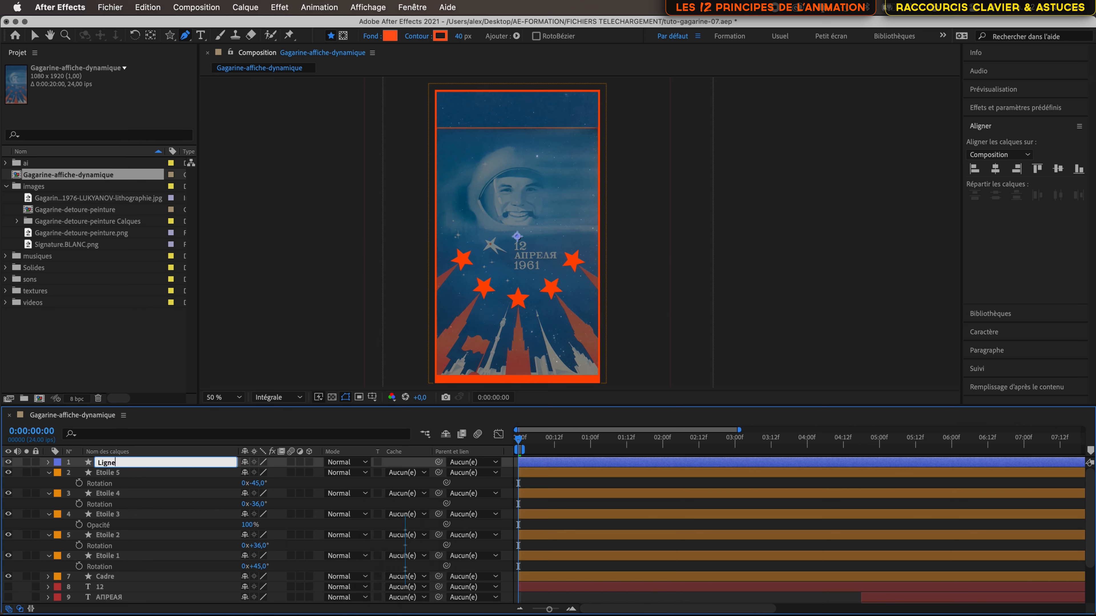
key(Return)
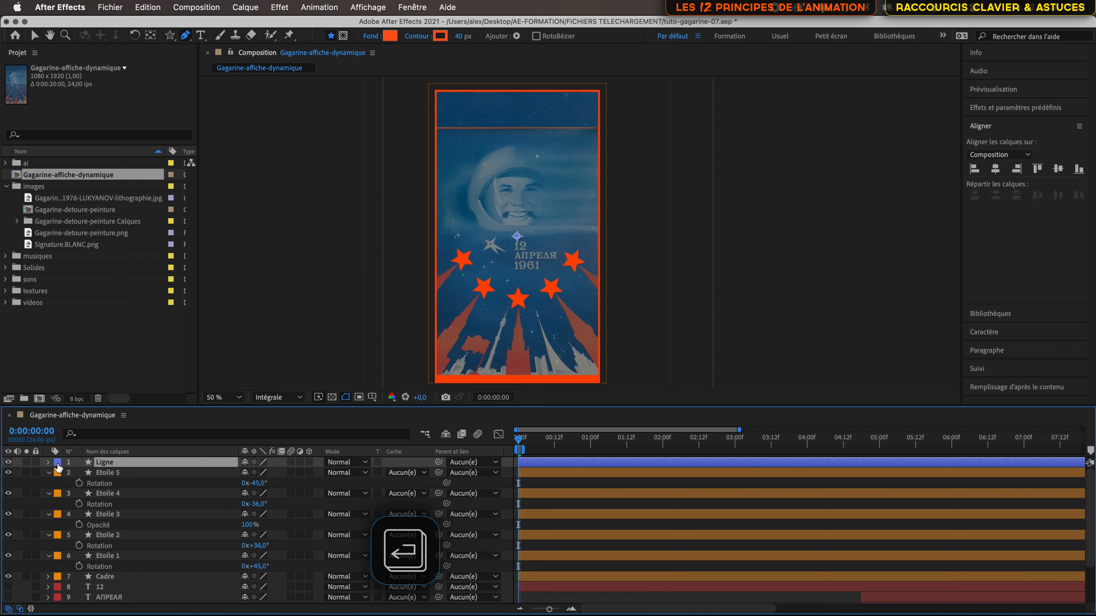
click(58, 463)
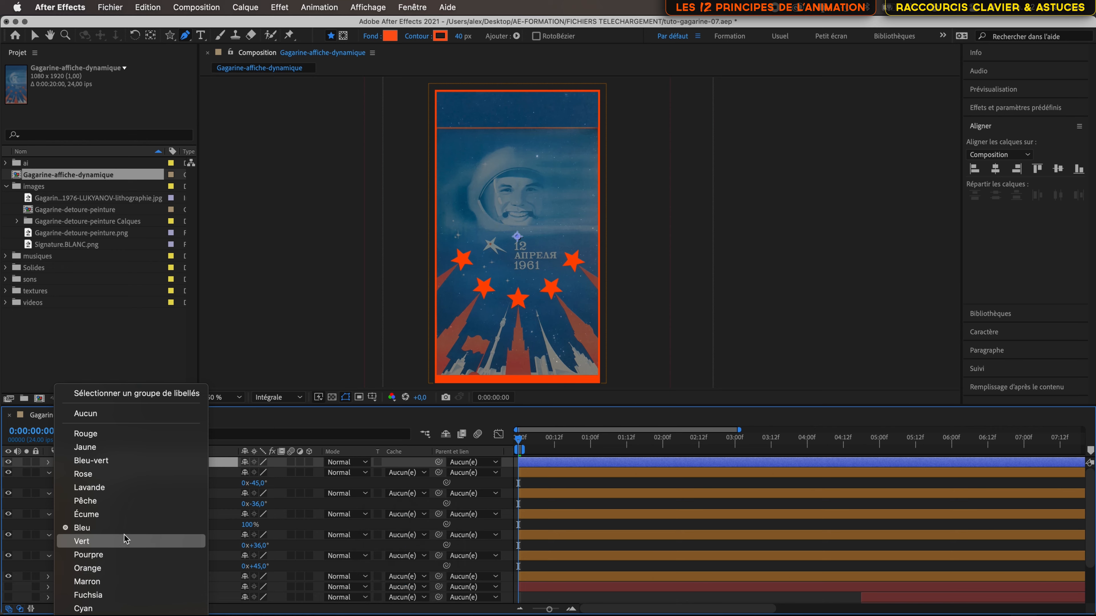
click(140, 475)
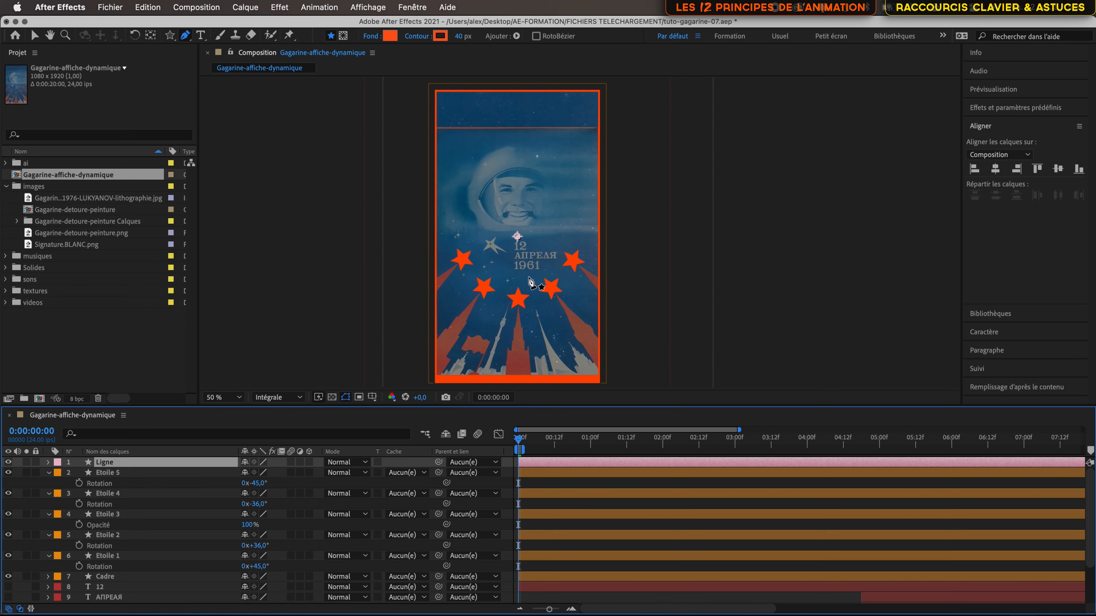
Draw a curved Pen path on Ligne from below the poster's centre up past its left edge, and adjust the upper end point.
scroll(531, 282, up, 2)
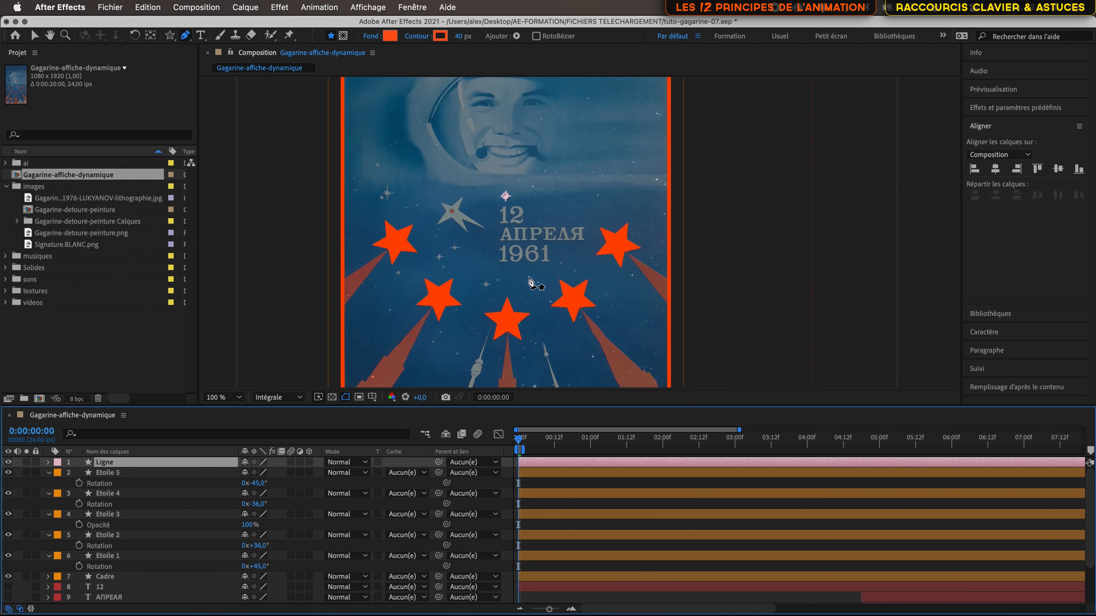
scroll(531, 283, down, 2)
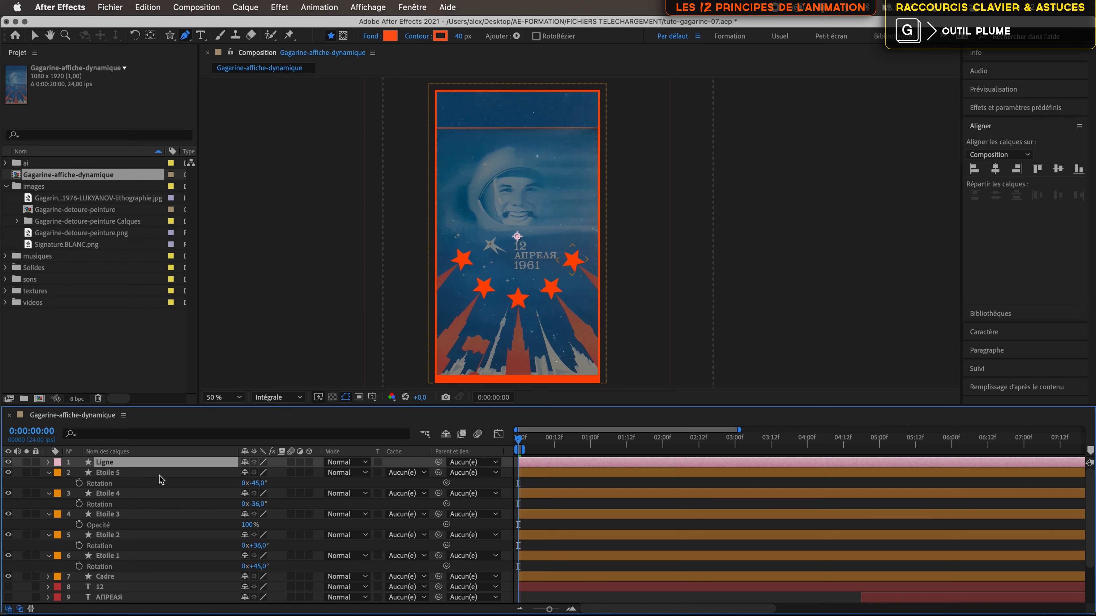
key(h)
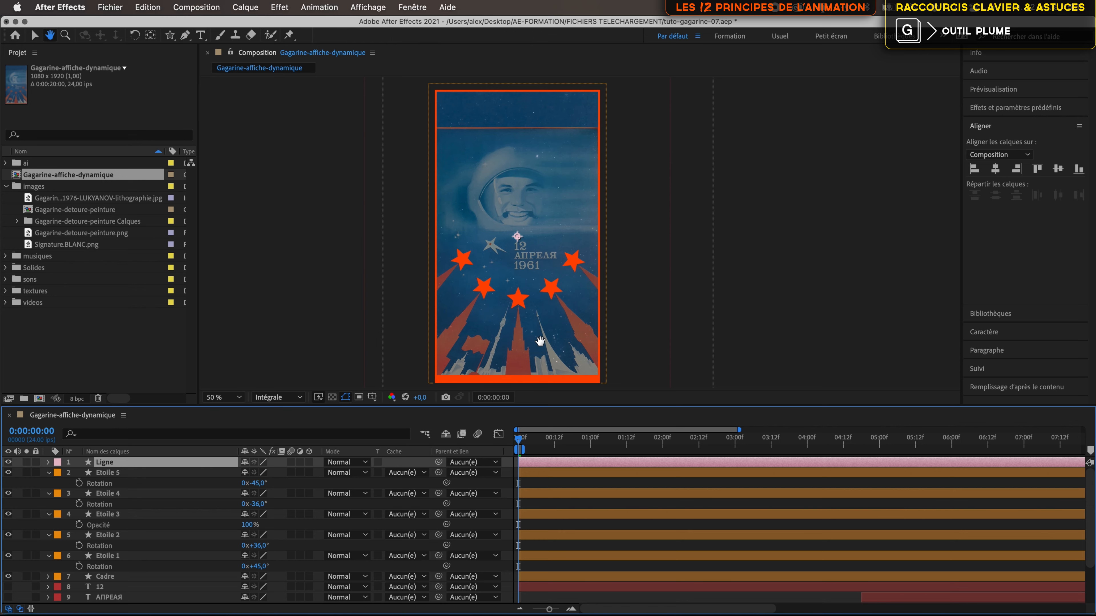
drag(541, 341, 545, 291)
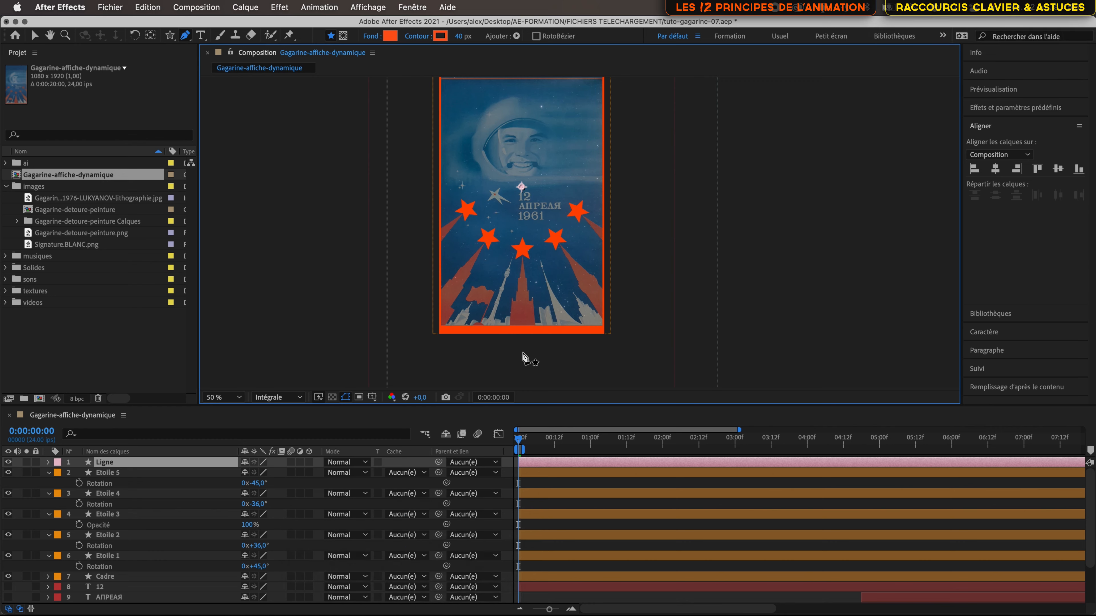
drag(522, 352, 522, 293)
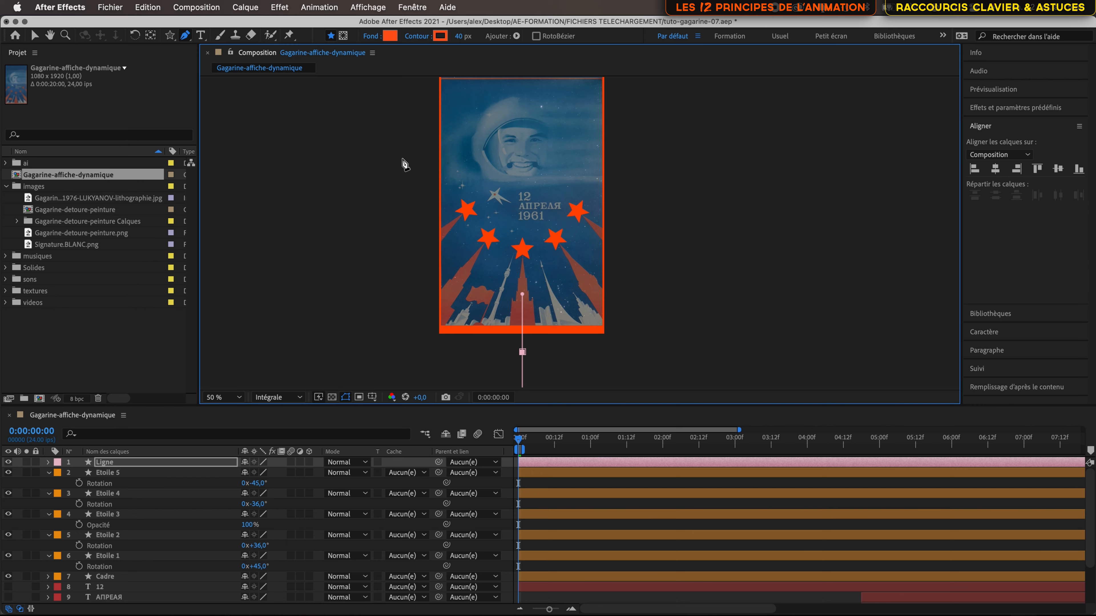
drag(403, 159, 272, 141)
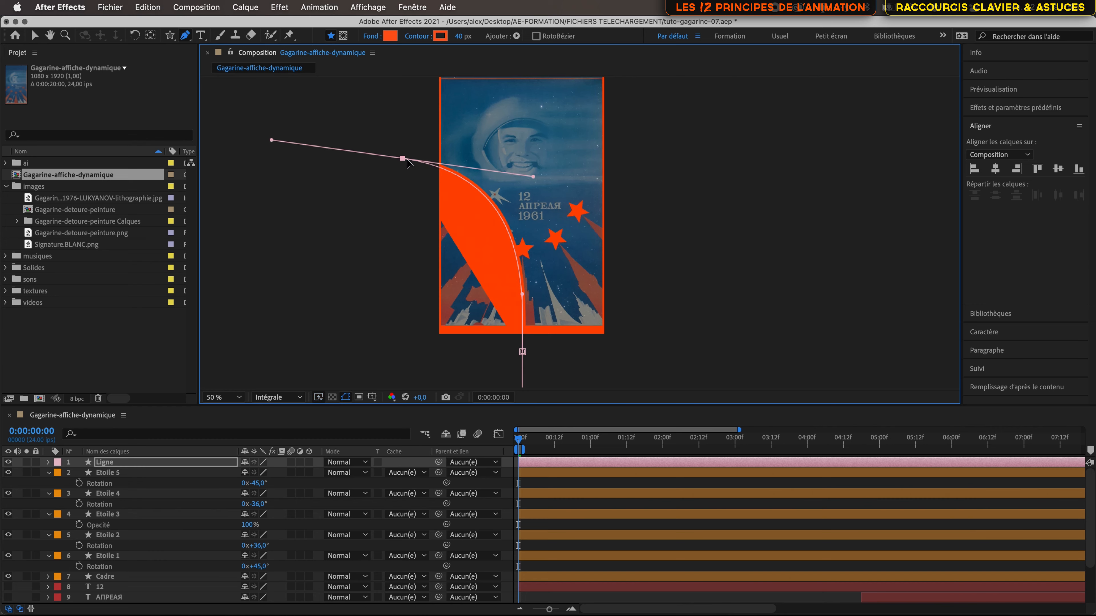
drag(403, 159, 407, 153)
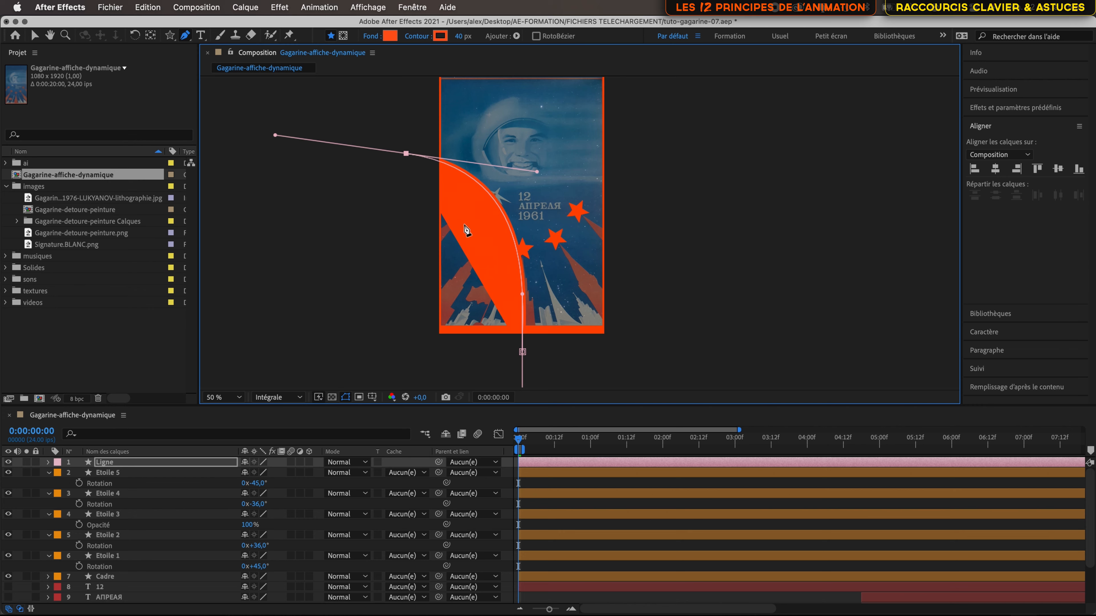
Remove the curve's fill and set its stroke width to 10 px.
click(372, 38)
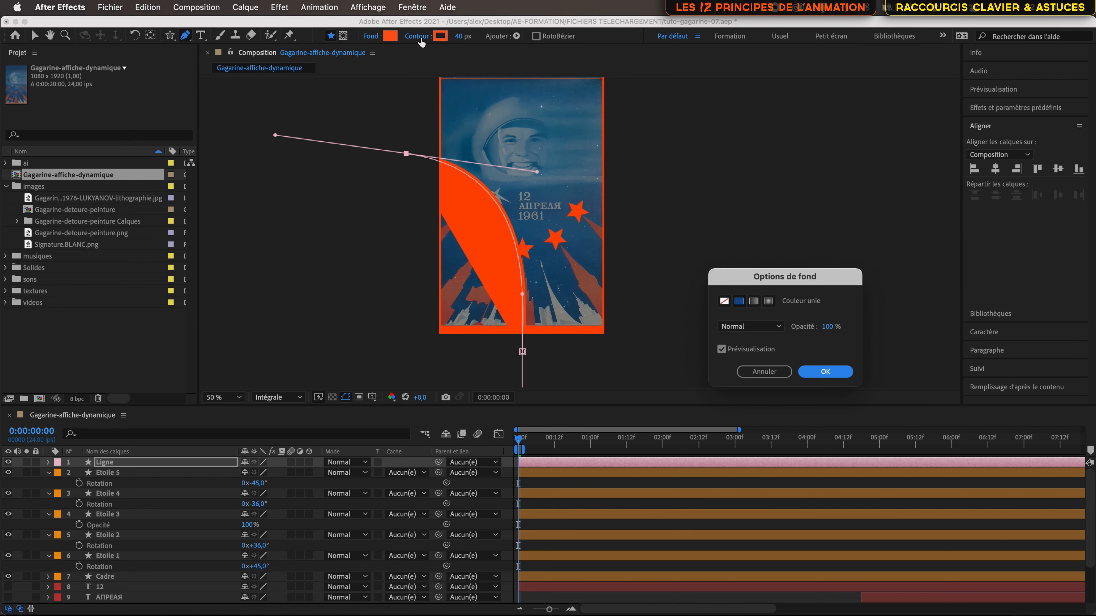
click(724, 302)
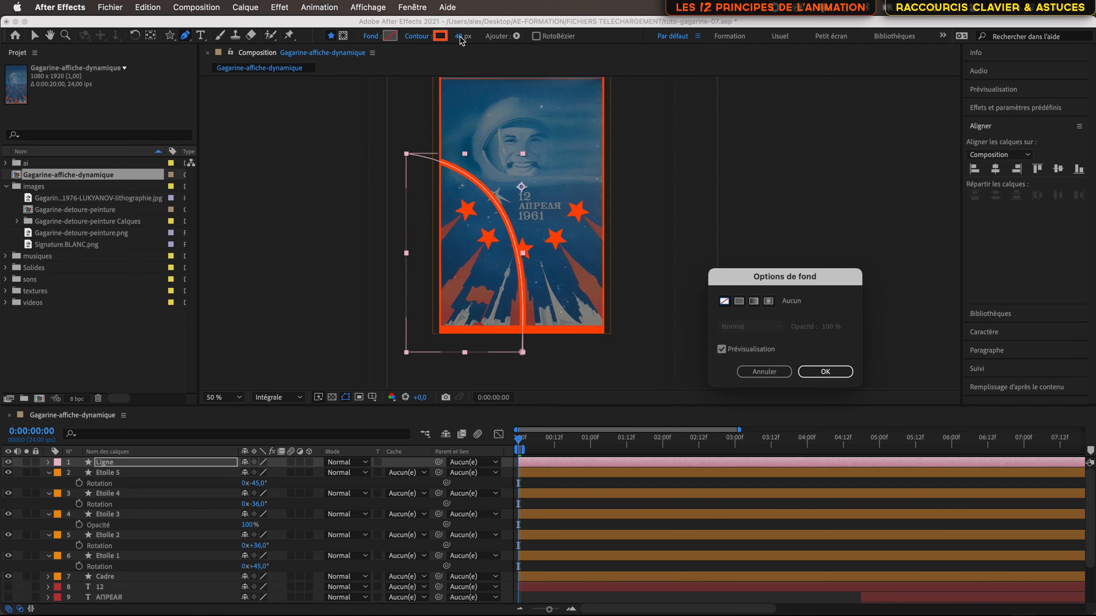
click(825, 372)
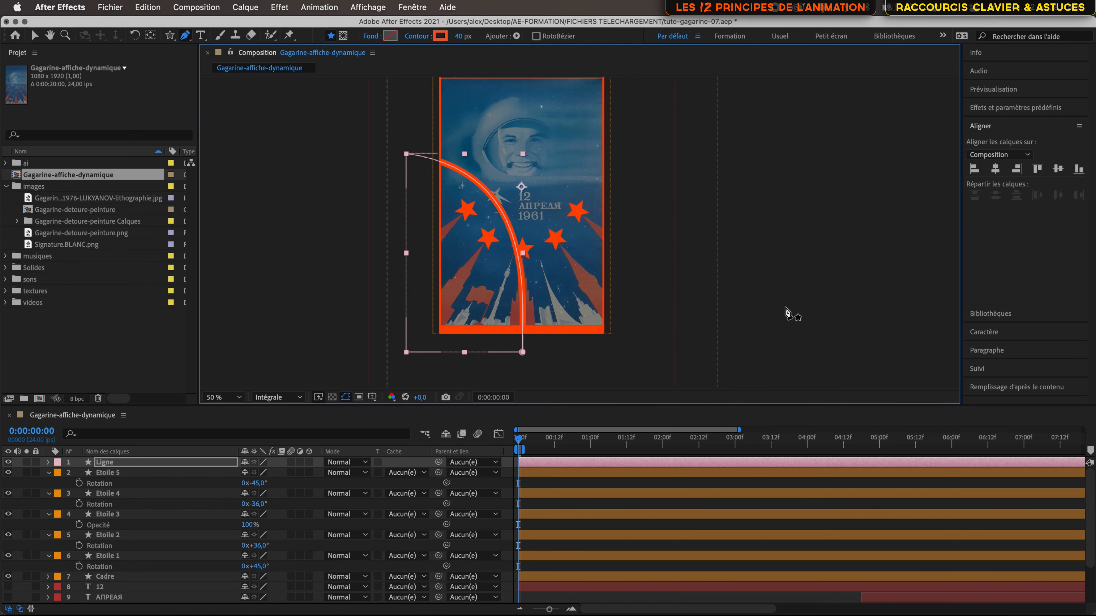
click(462, 37)
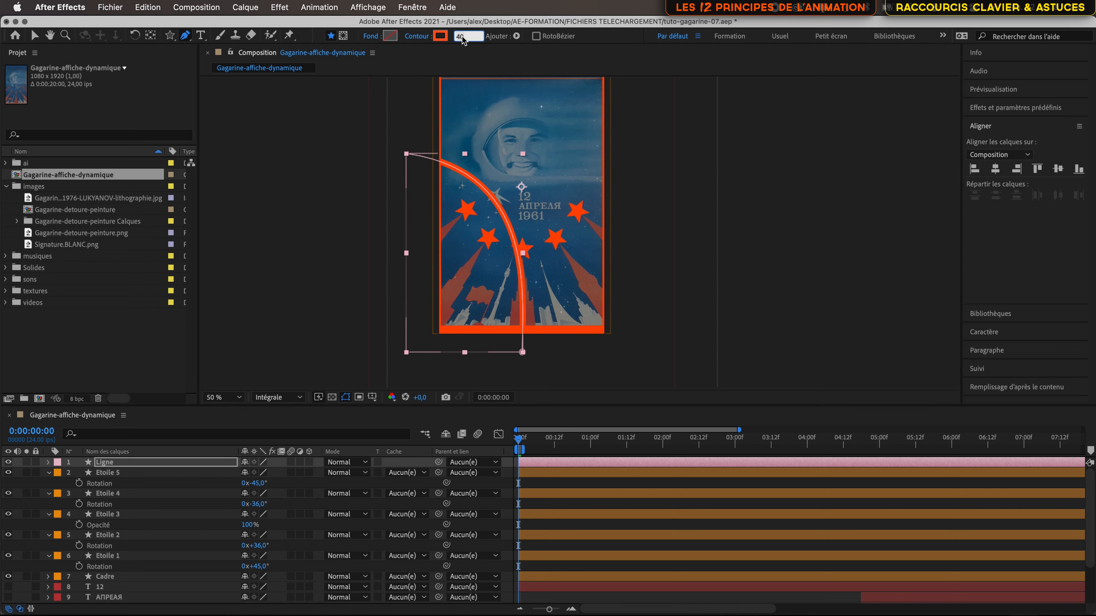
text(10)
key(Return)
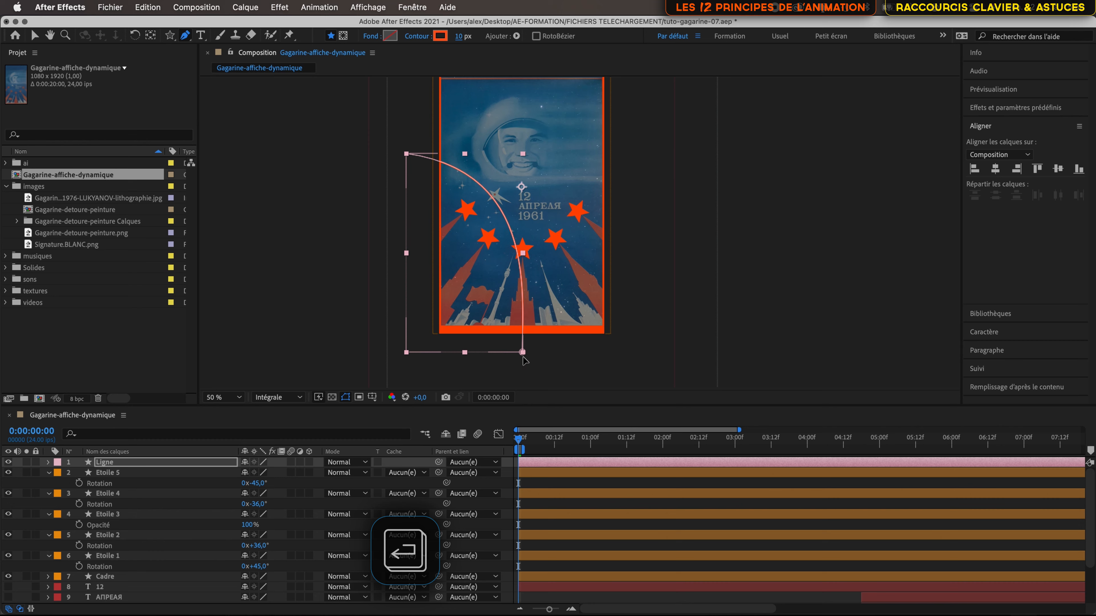
Nudge the curve's lower end point slightly to the right and undo the accidental closing of the path.
click(523, 353)
drag(523, 353, 524, 353)
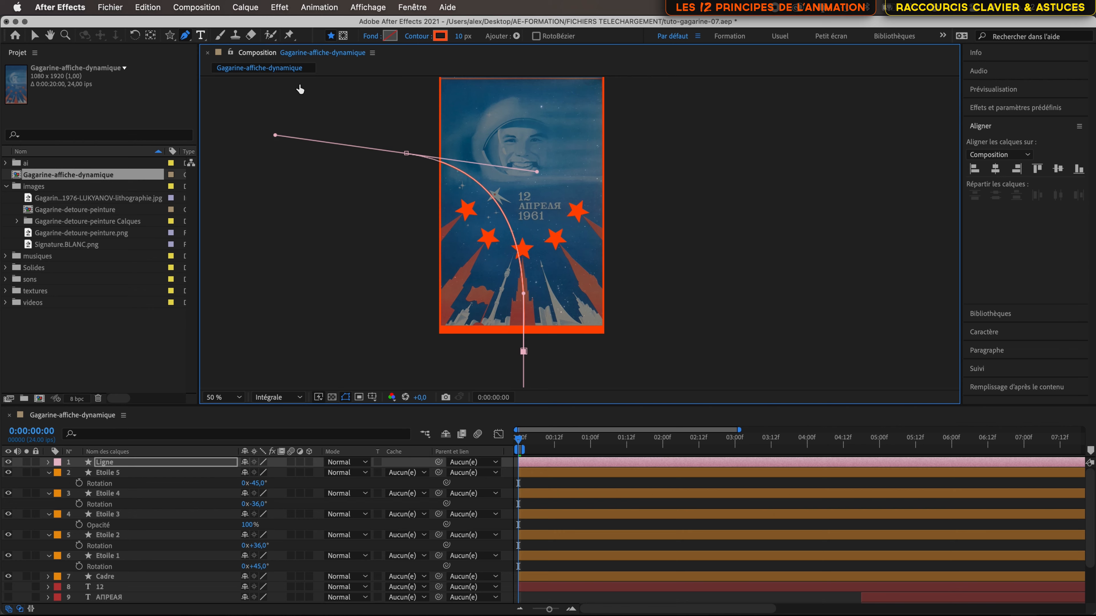
click(406, 154)
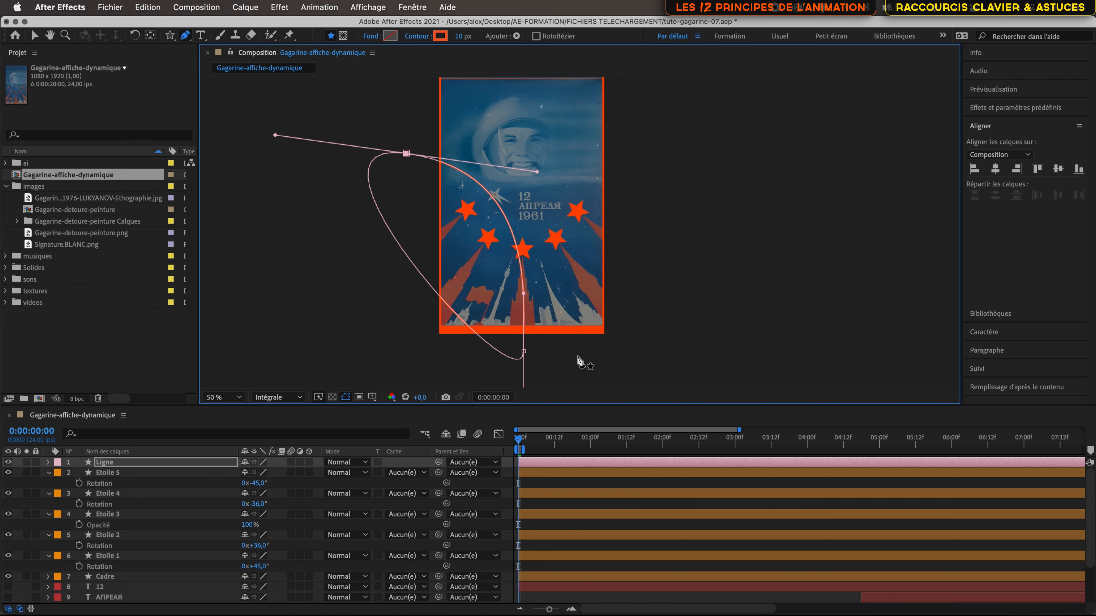
key(super+z)
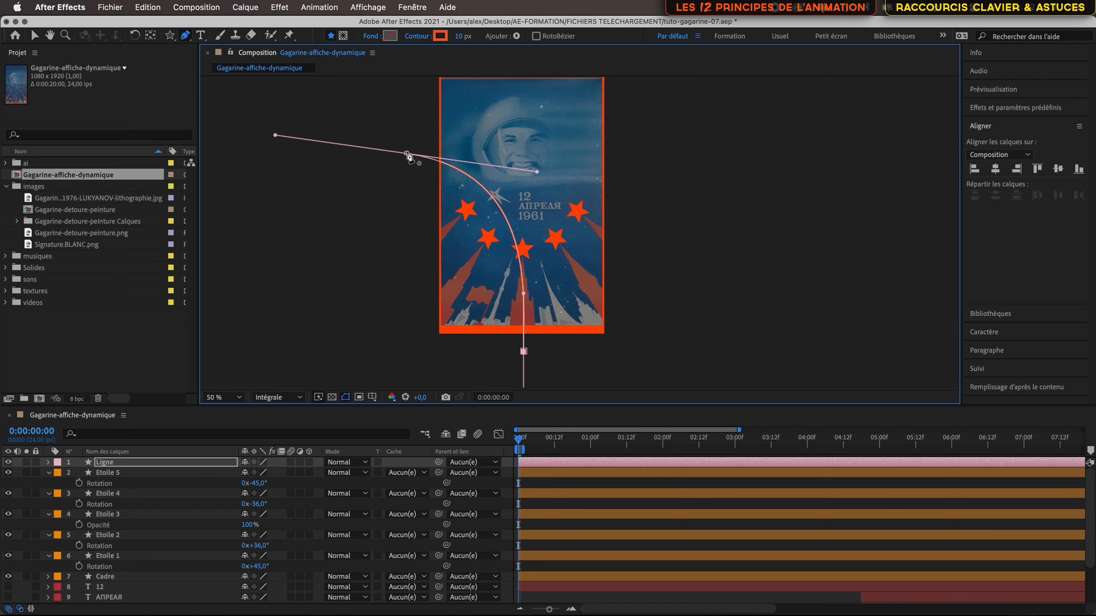
Reshape the curve with the Selection tool by adjusting both ends' handles and lowering the upper end point slightly.
key(v)
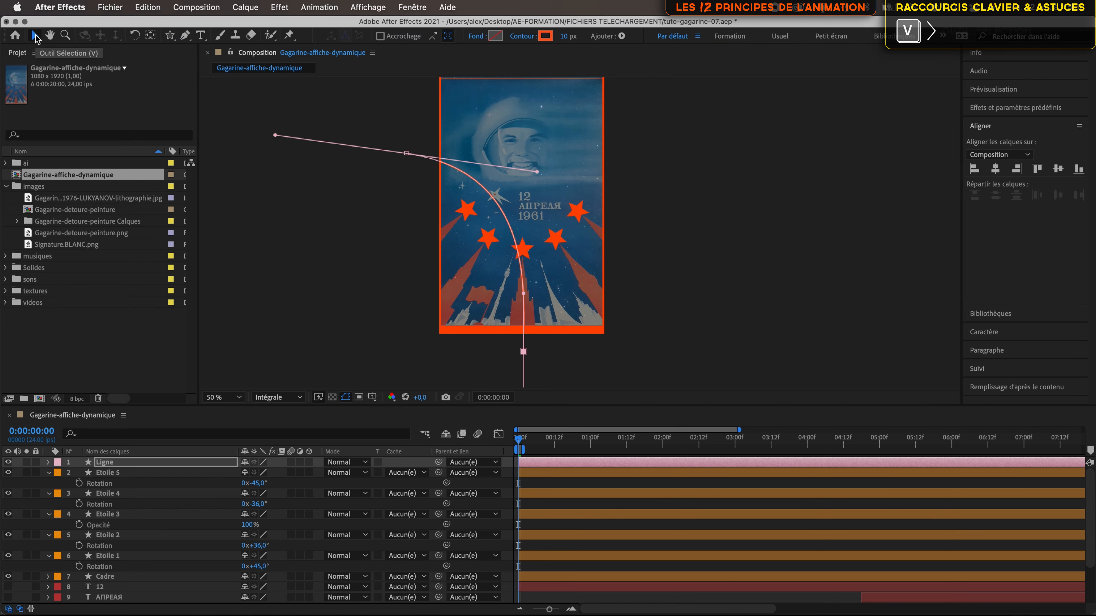
click(406, 153)
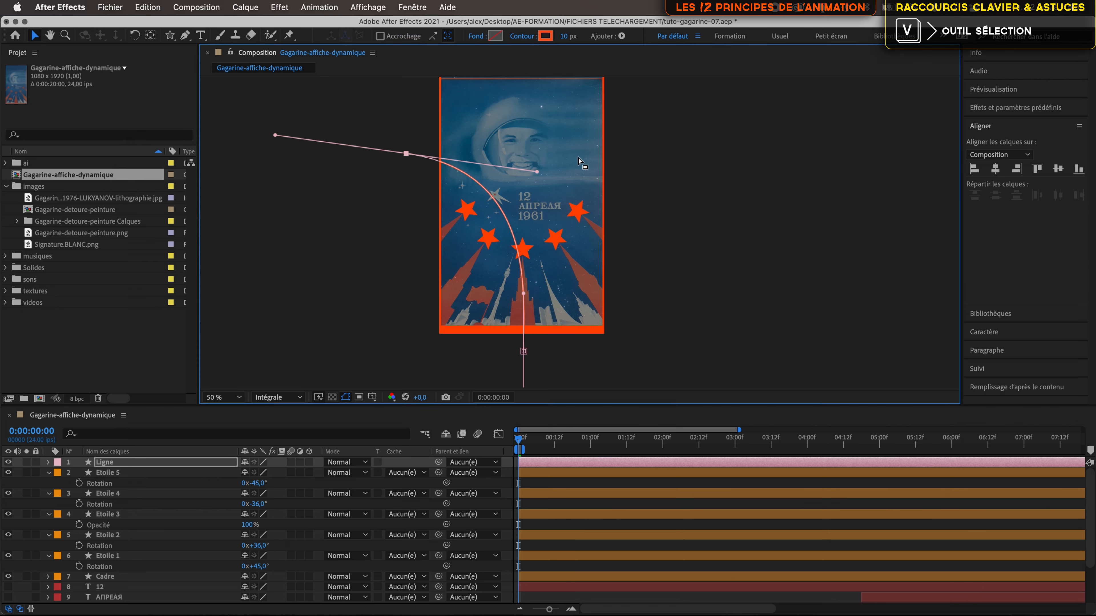
drag(537, 172, 550, 175)
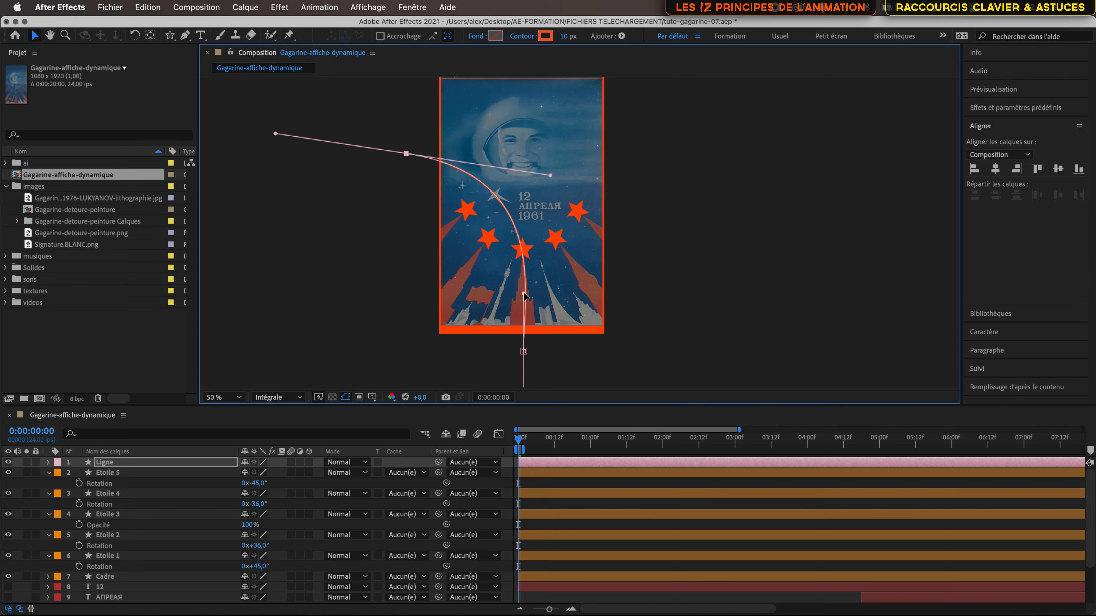
drag(524, 294, 523, 277)
drag(550, 176, 536, 171)
drag(524, 276, 524, 265)
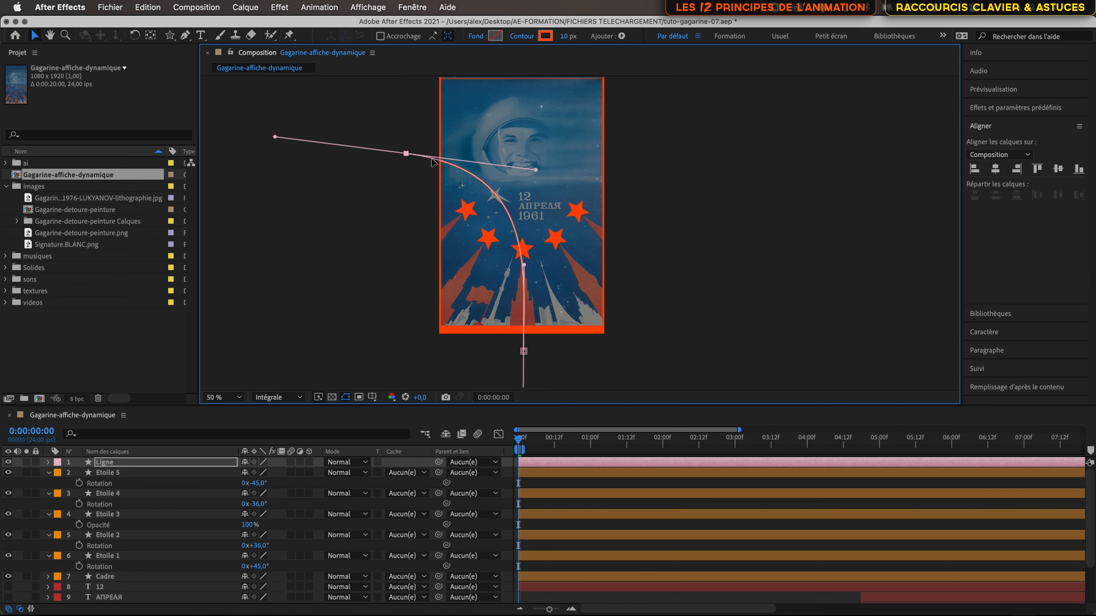
drag(408, 152, 406, 164)
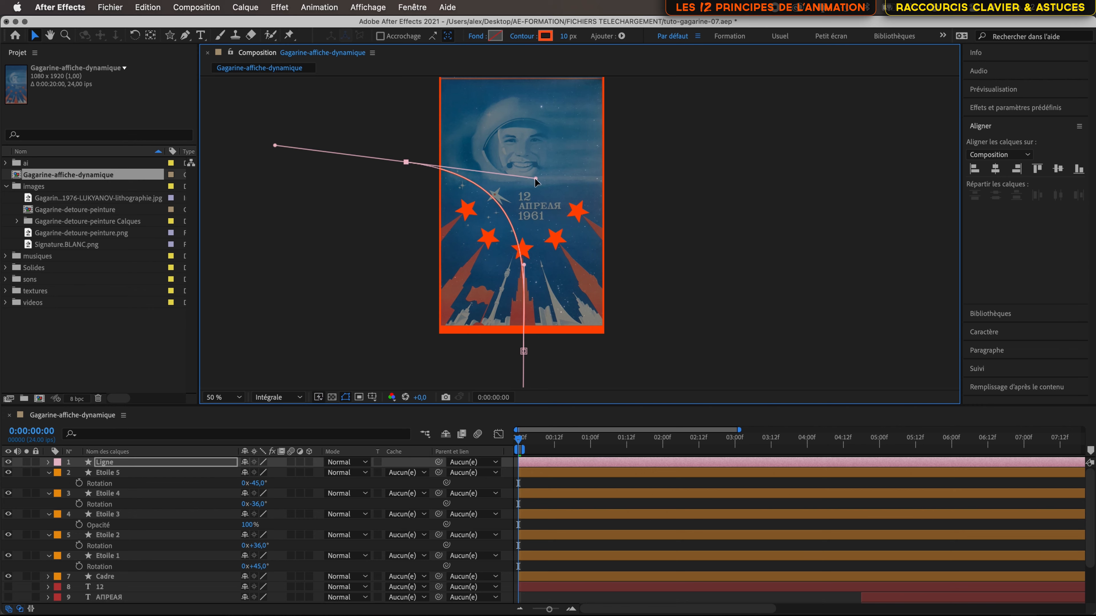
drag(536, 180, 539, 172)
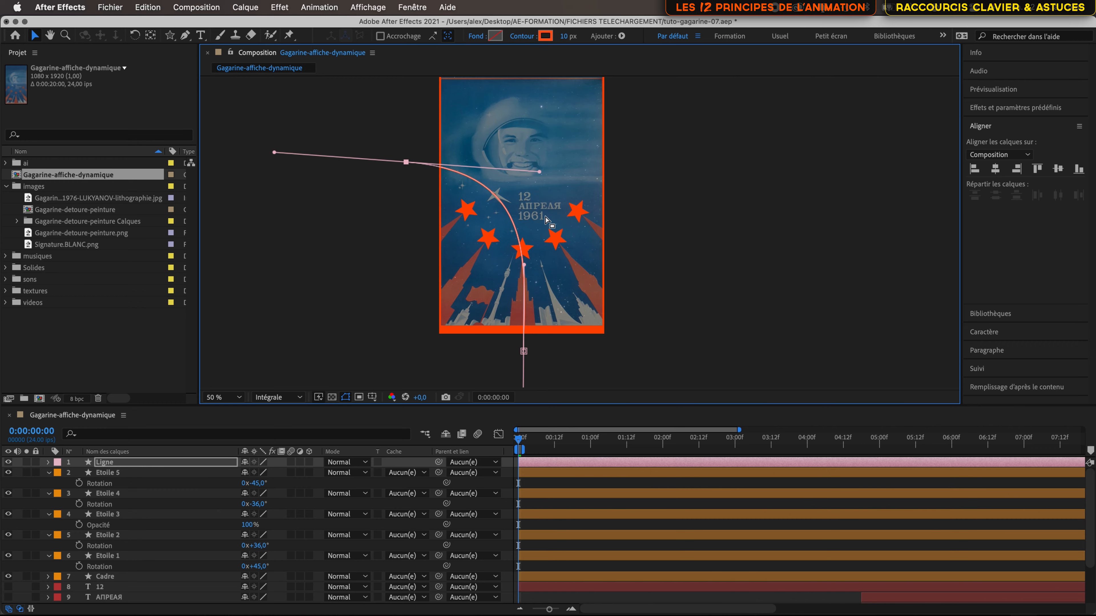
Fine-tune the curve's lower handle near the central star's bottom tip and deselect the path's points.
scroll(547, 220, up, 4)
scroll(535, 257, down, 2)
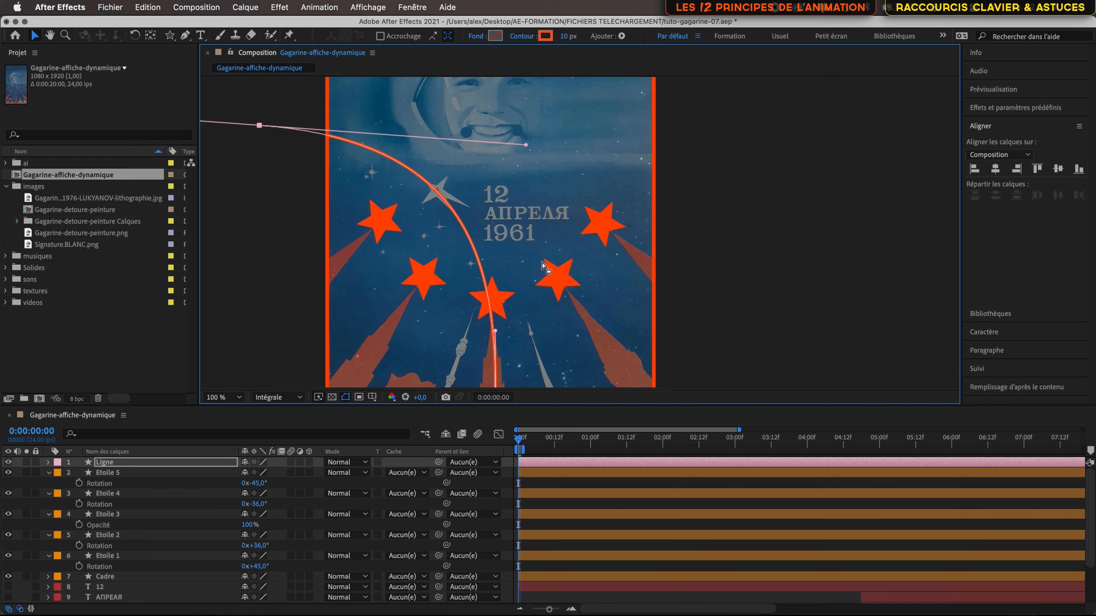
key(space)
drag(523, 269, 516, 163)
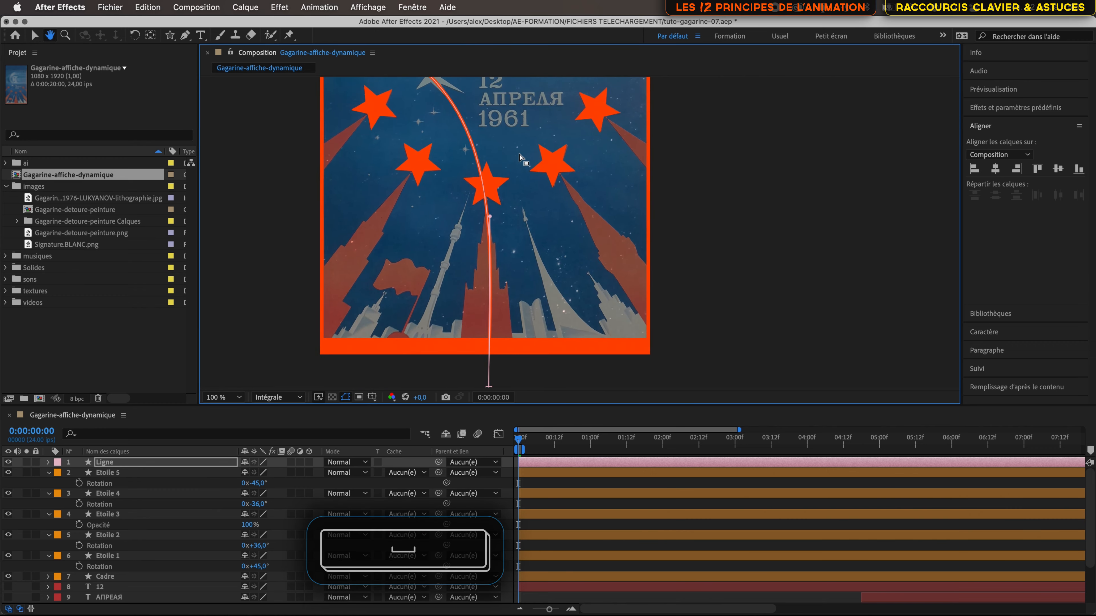
click(487, 216)
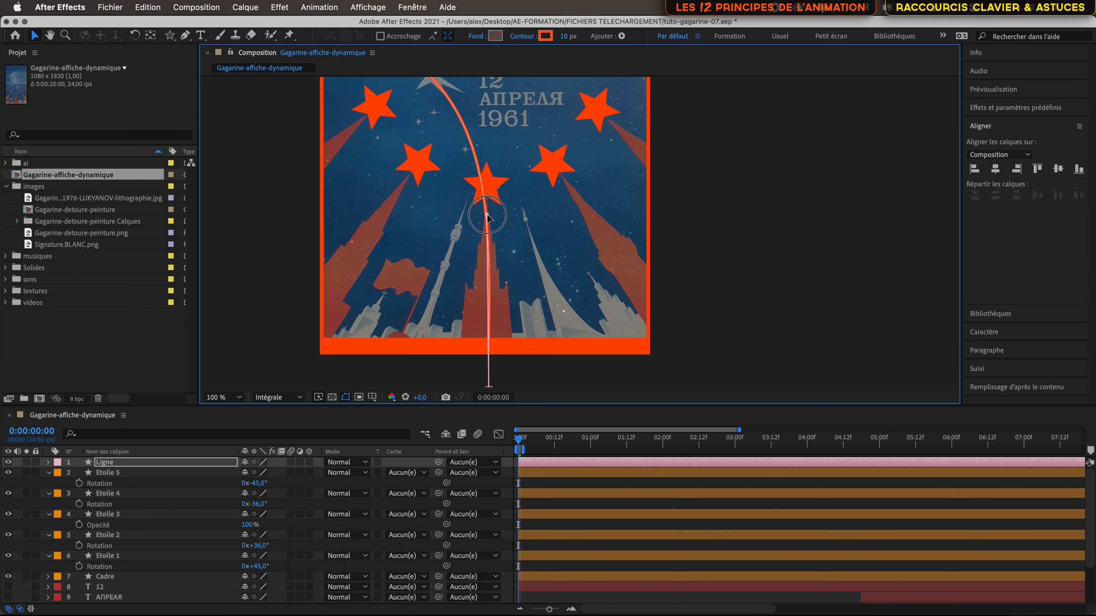
drag(487, 215, 488, 215)
click(489, 216)
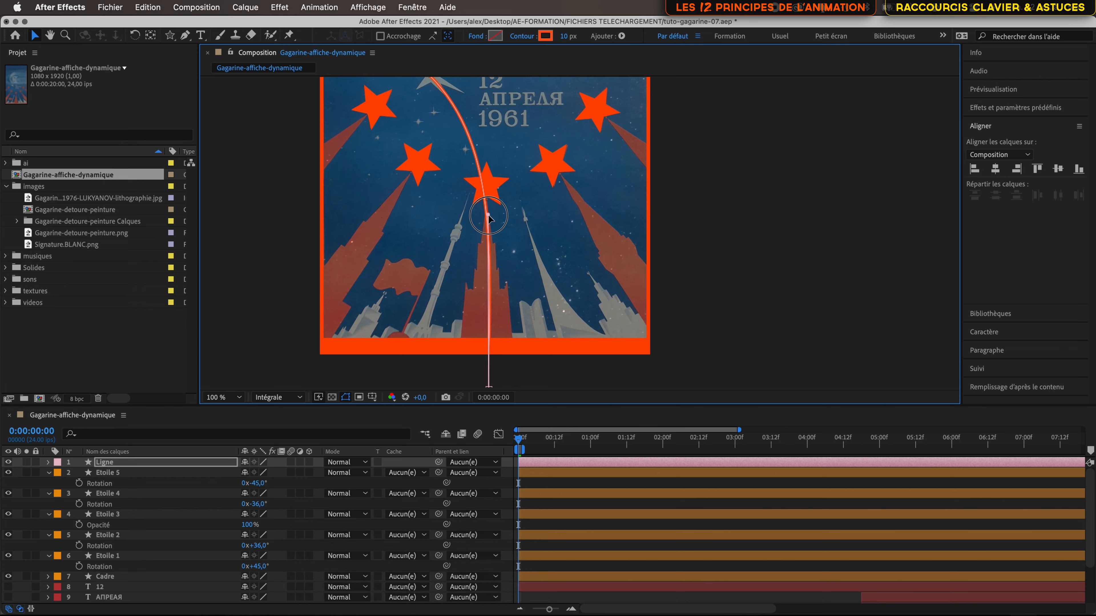
click(288, 202)
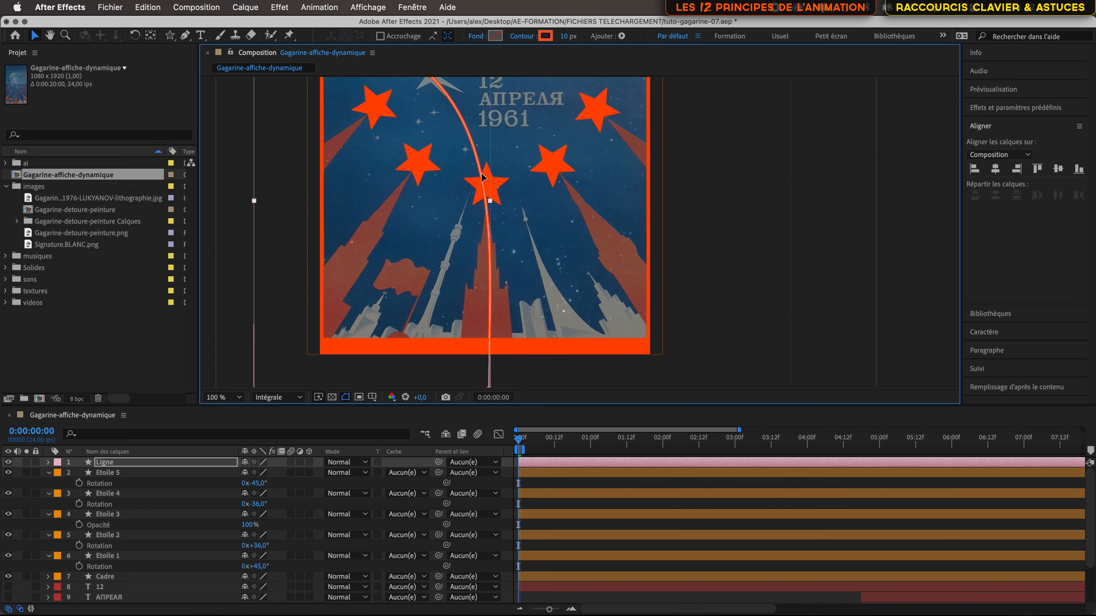
Hide the Etoile 1 to Etoile 5 and Cadre layers.
click(125, 475)
shift+click(140, 578)
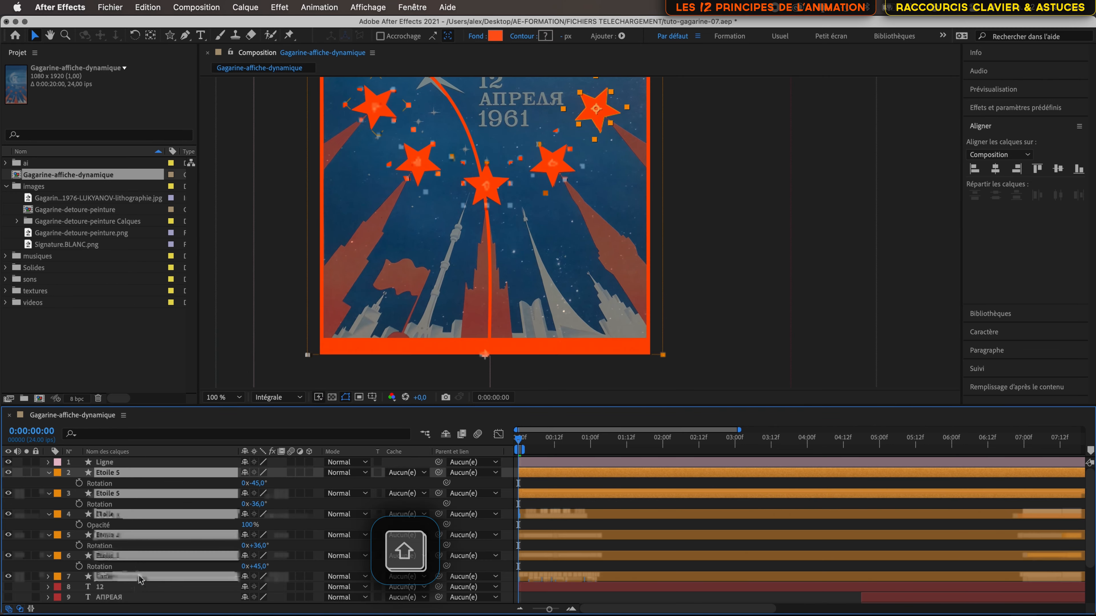
click(9, 472)
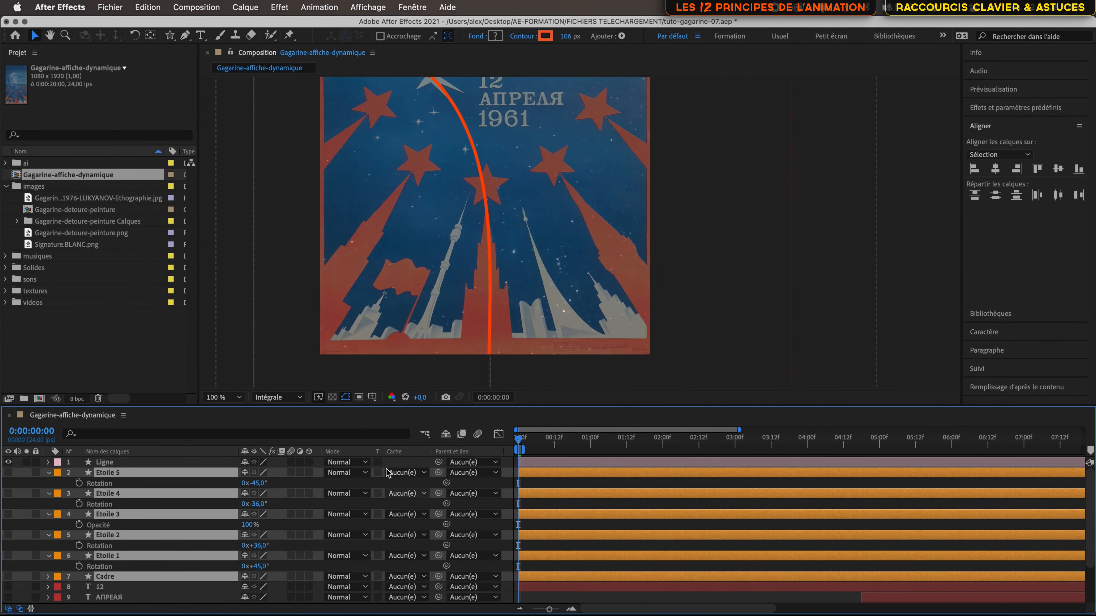
Select the Ligne layer and enlarge the composition viewer by shrinking the timeline area.
click(172, 464)
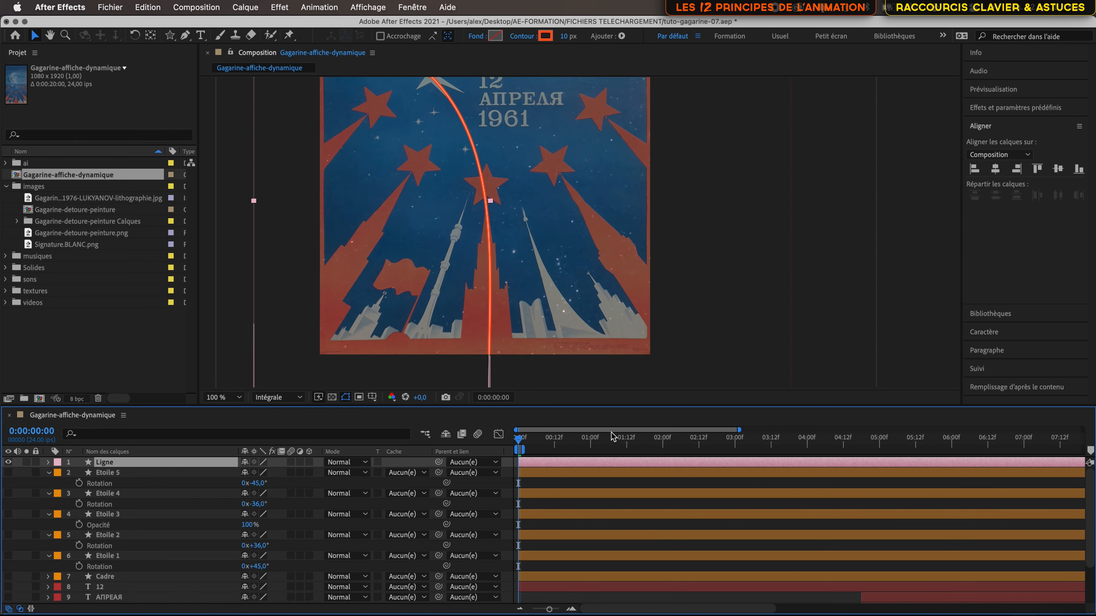
drag(591, 407, 585, 504)
key(space)
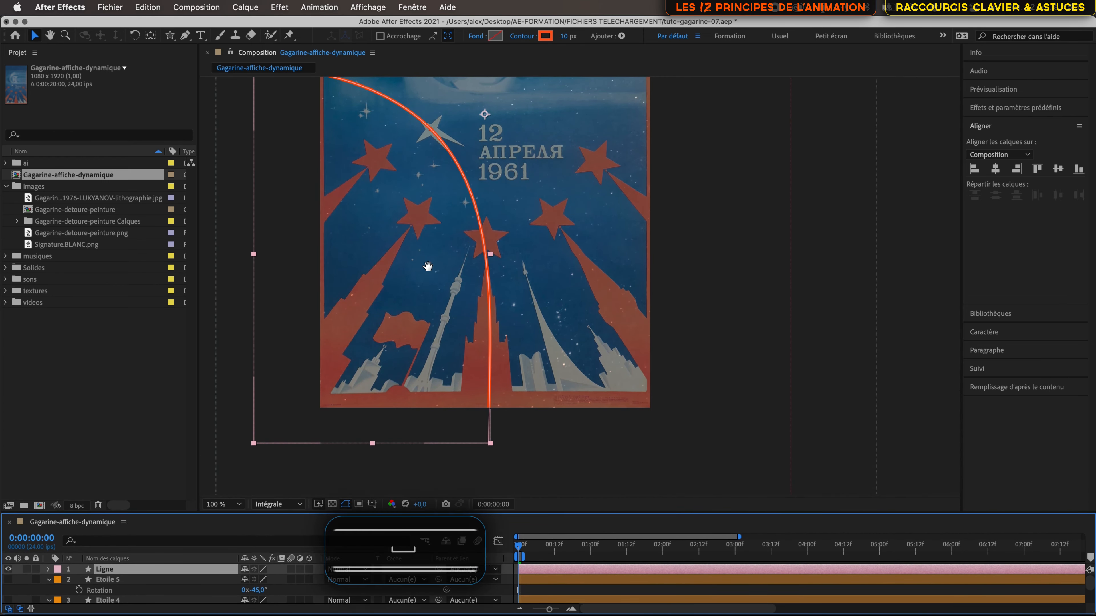
Enlarge the timeline area and expand the Ligne layer's contents through Forme 1 down to the Tracé property of Tracé 1.
drag(427, 261, 503, 309)
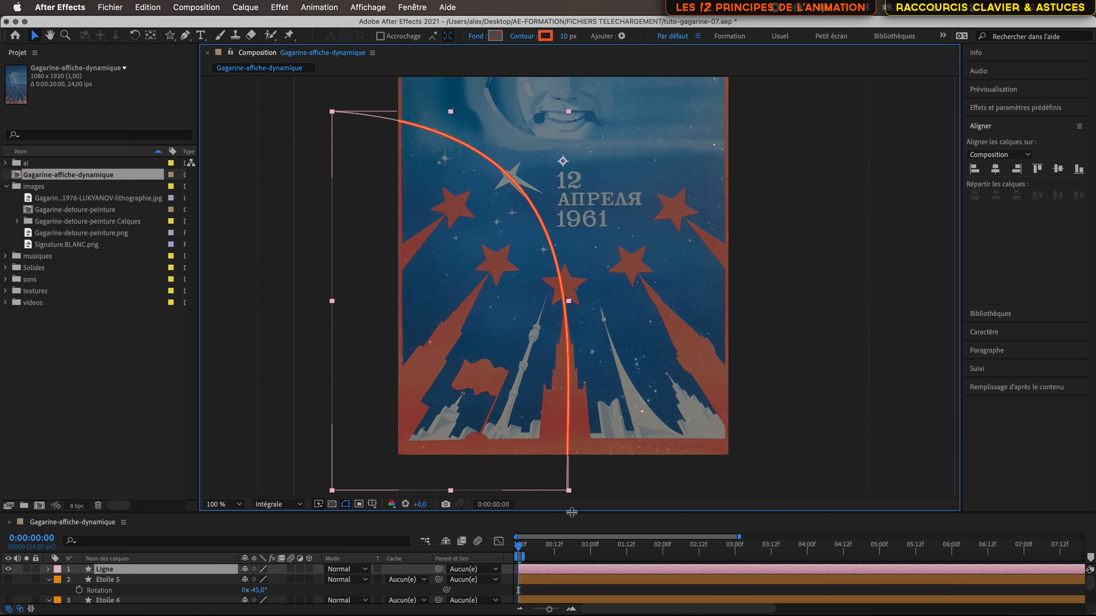
drag(572, 512, 579, 461)
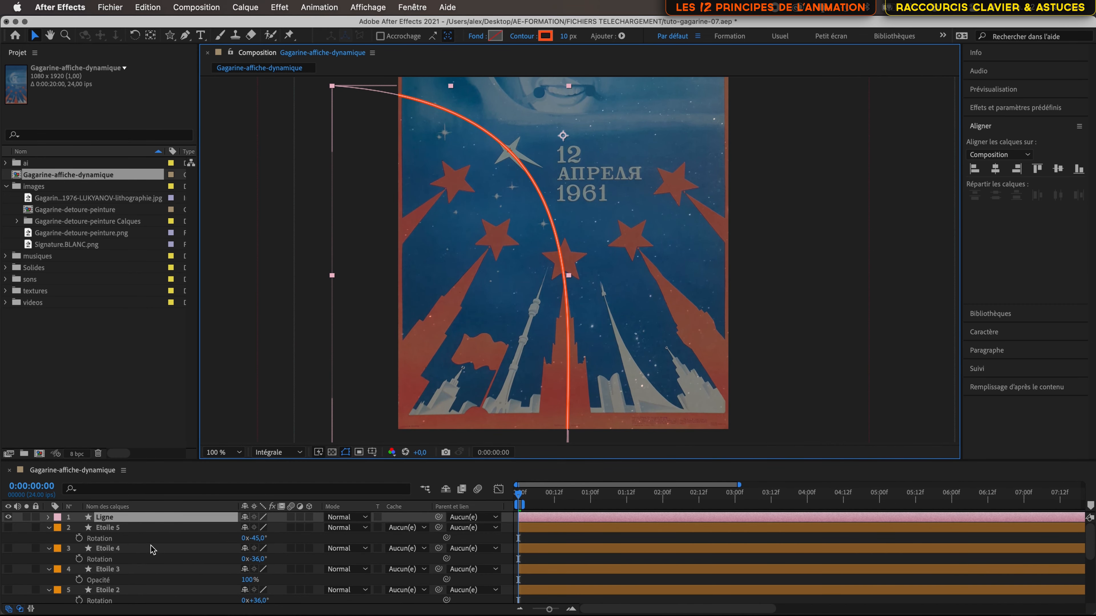
click(49, 517)
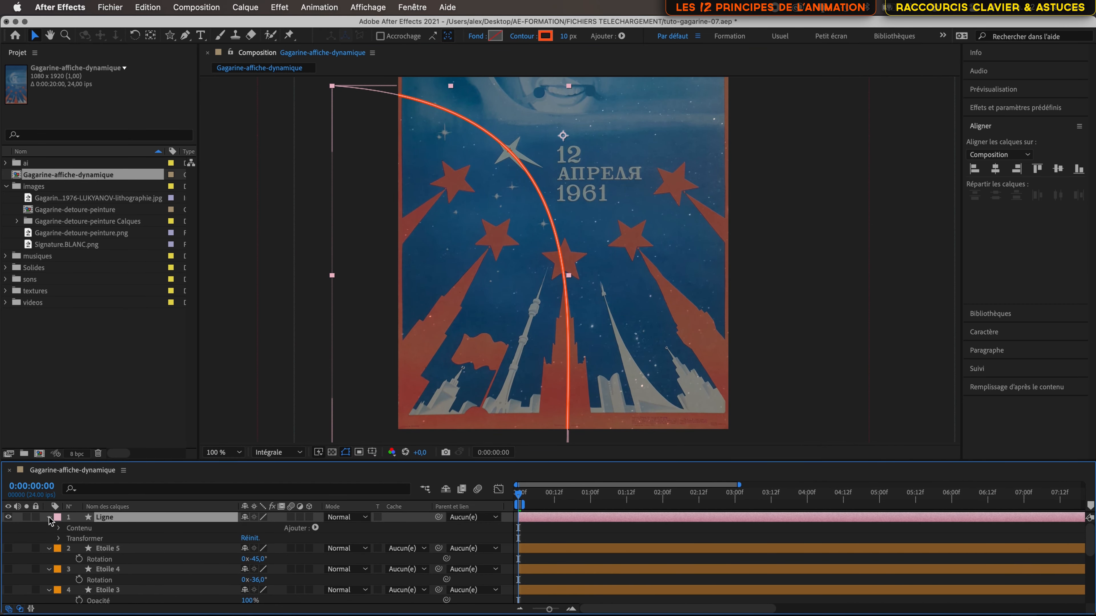
click(58, 528)
click(69, 539)
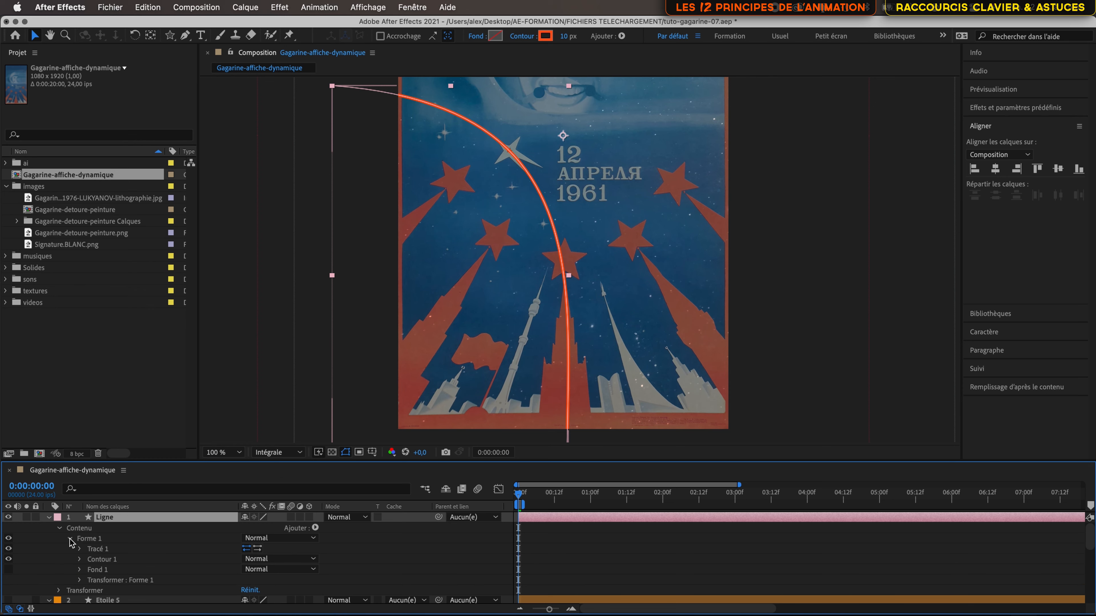
click(80, 549)
scroll(139, 559, down, 1)
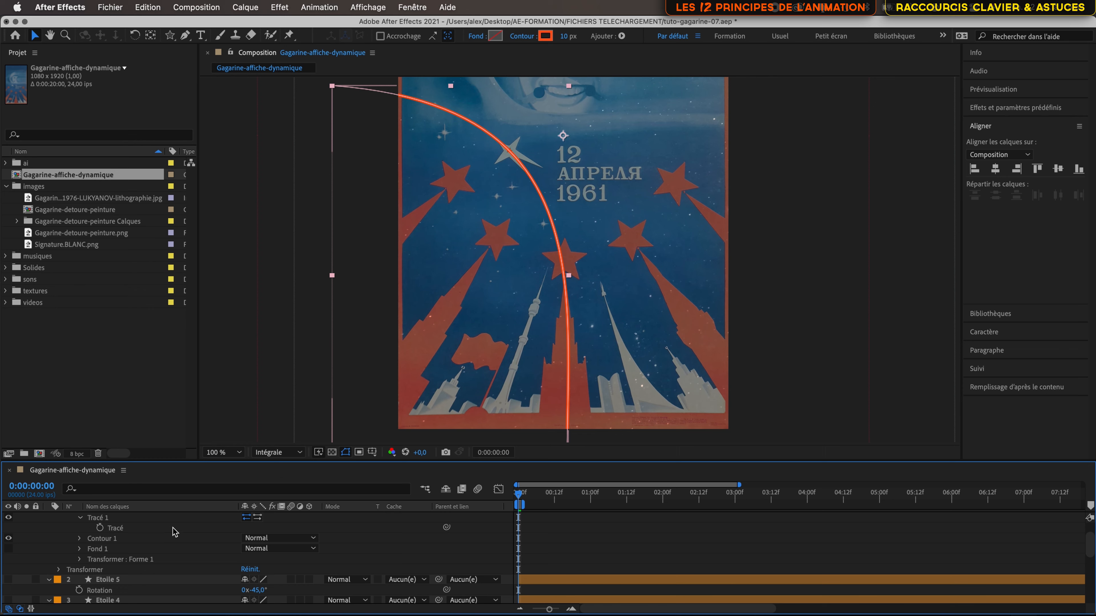
Enable keyframing on the Tracé property at frame 0 and extend the work area to frame 18.
click(100, 529)
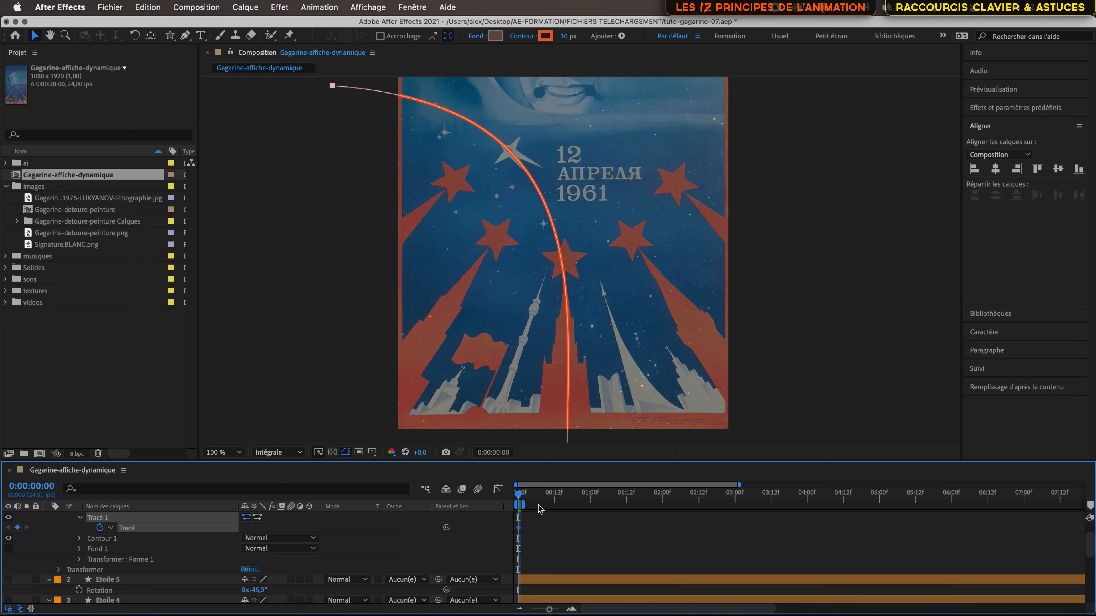
click(571, 610)
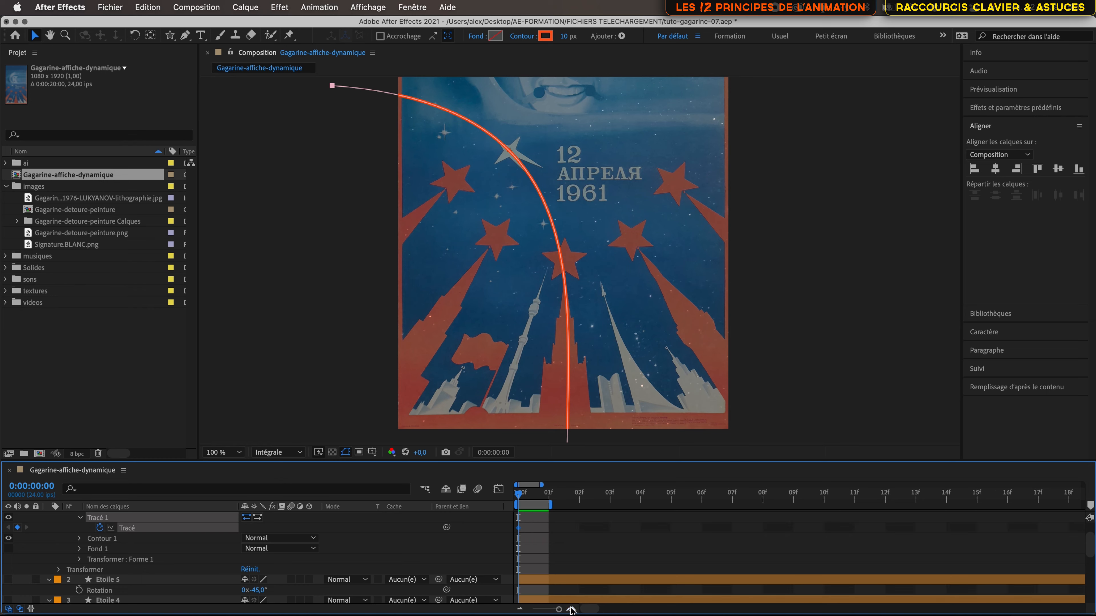
drag(552, 506, 1069, 504)
At frame 12, move the path's upper end point to just above the poster's date, and scrub back to frame 0.
click(889, 499)
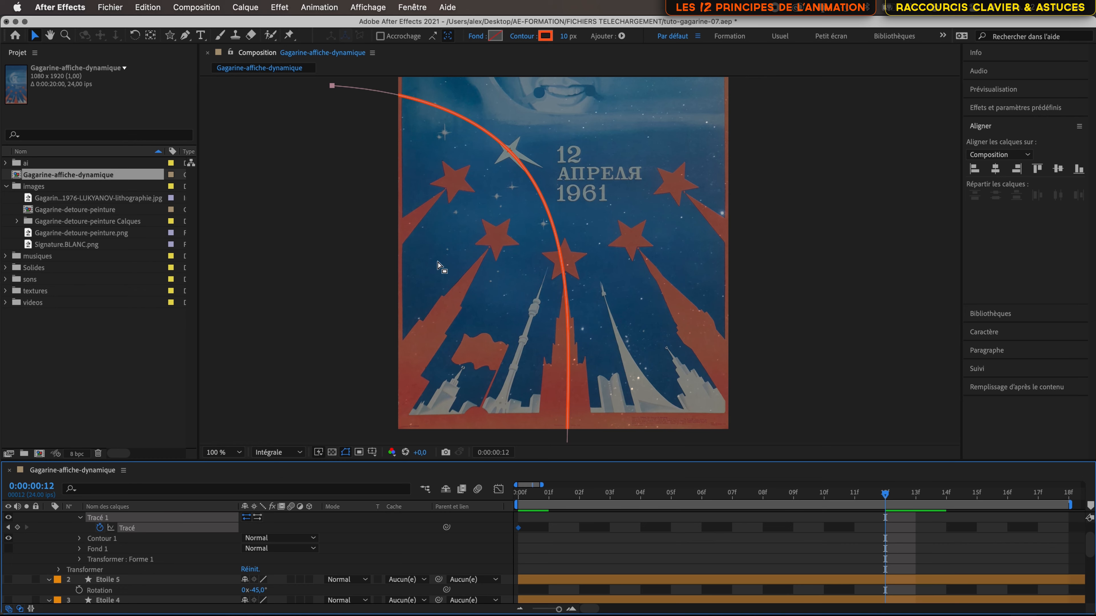
click(166, 539)
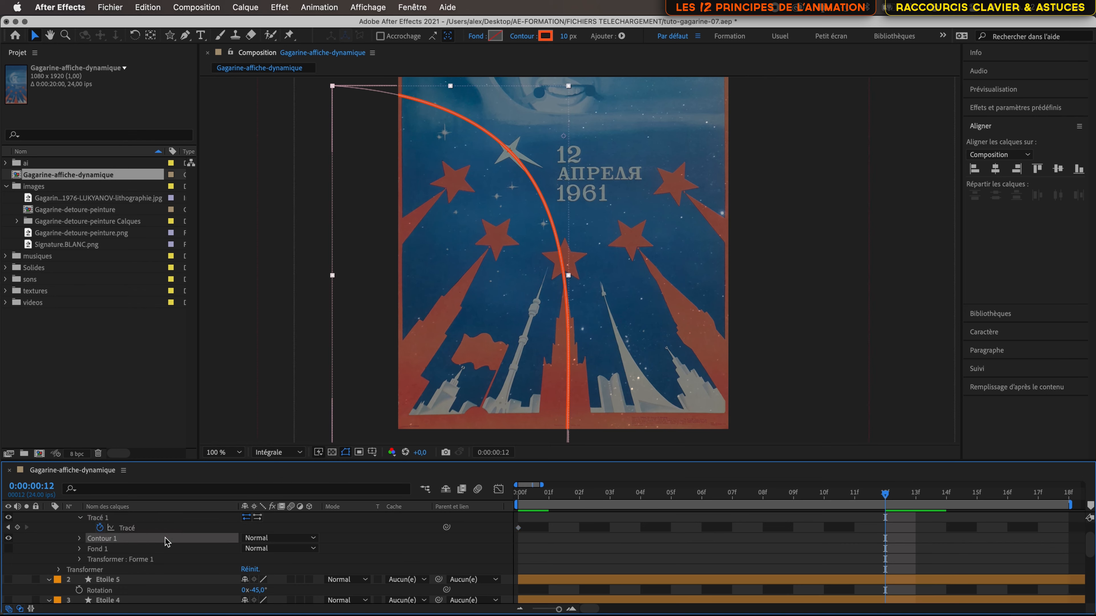
click(163, 518)
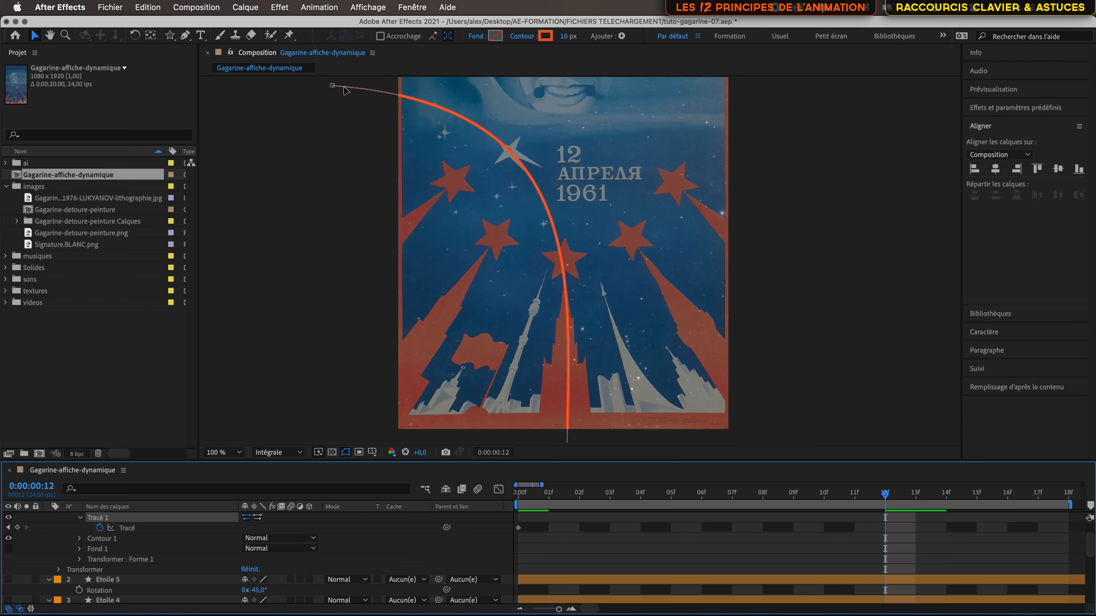
drag(333, 85, 605, 166)
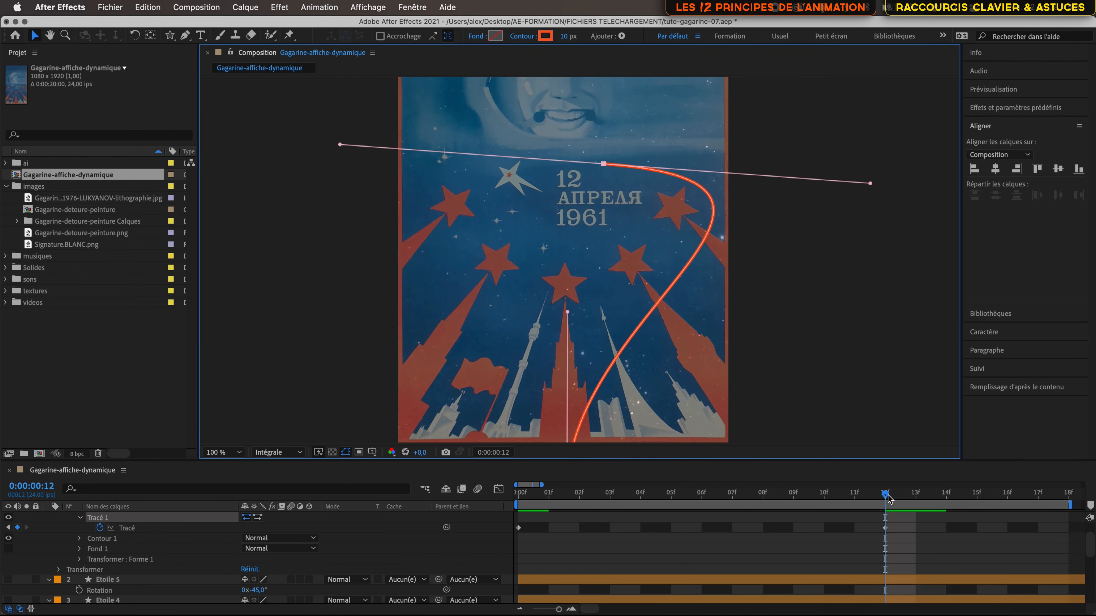
drag(887, 497, 517, 501)
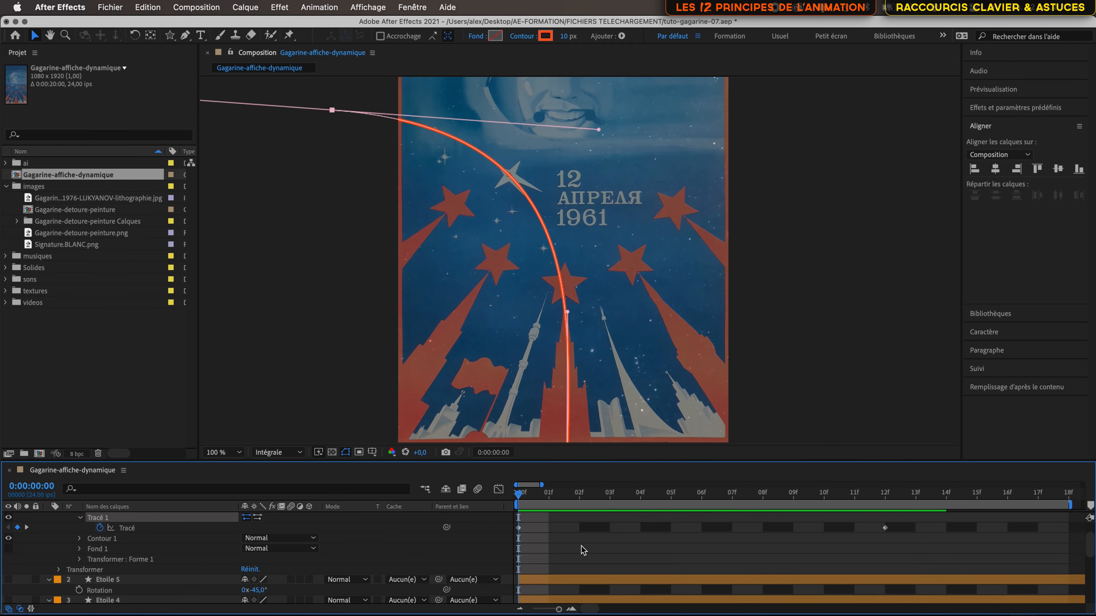
Delete both Tracé keyframes on the Ligne layer and save the project.
drag(905, 523, 488, 556)
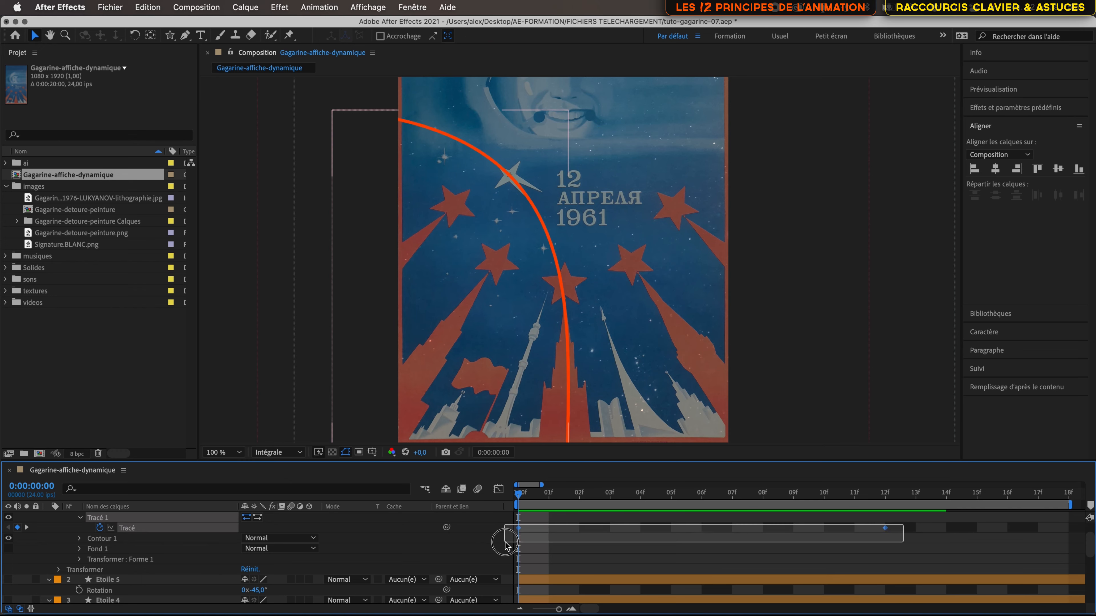
key(BackSpace)
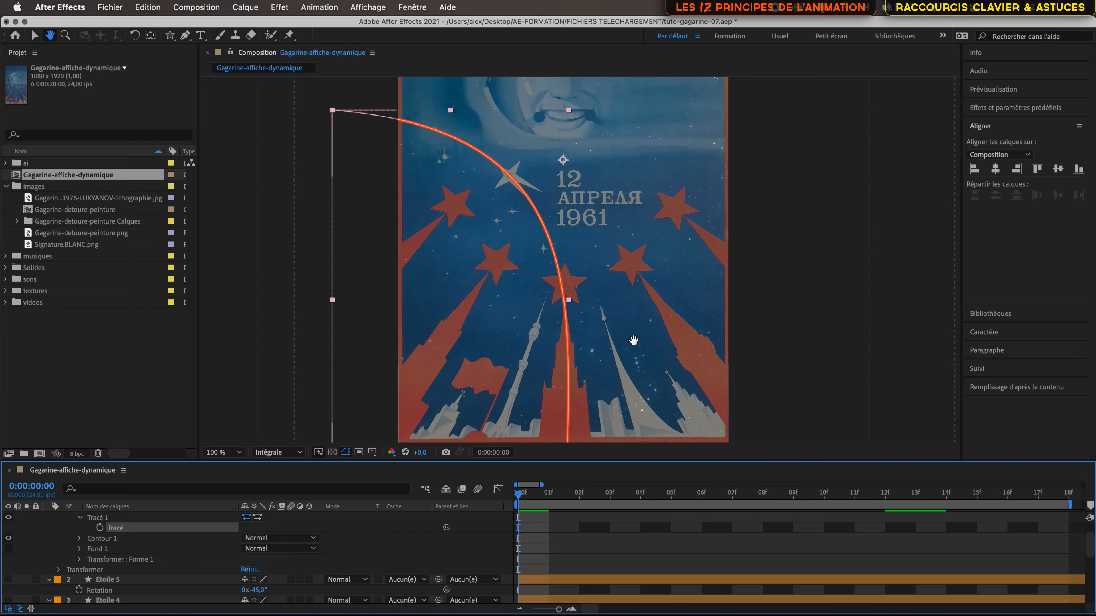
drag(626, 350, 612, 299)
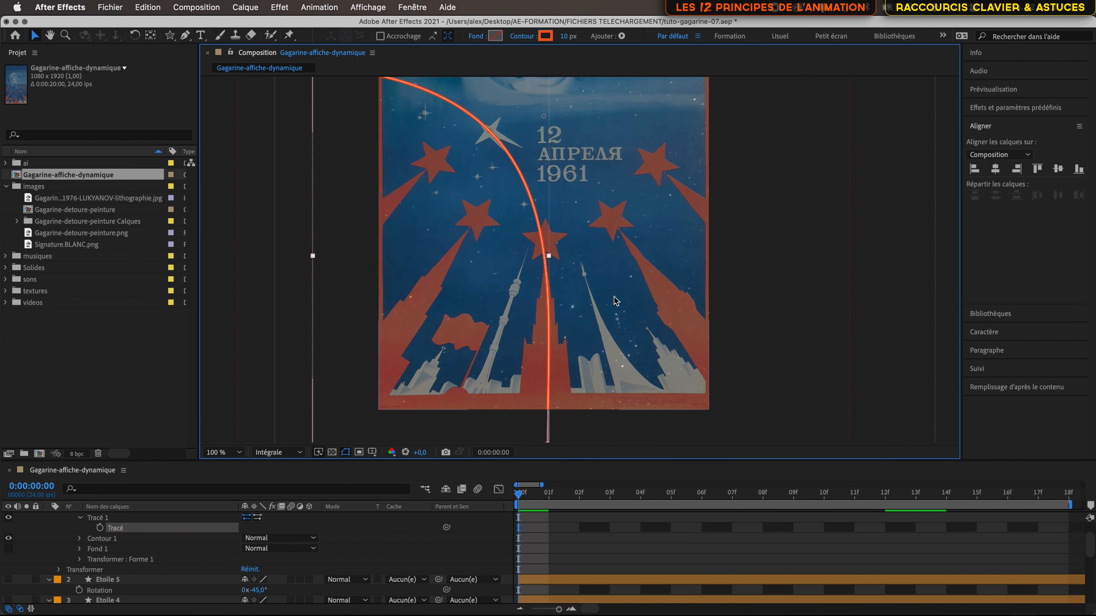
key(super+s)
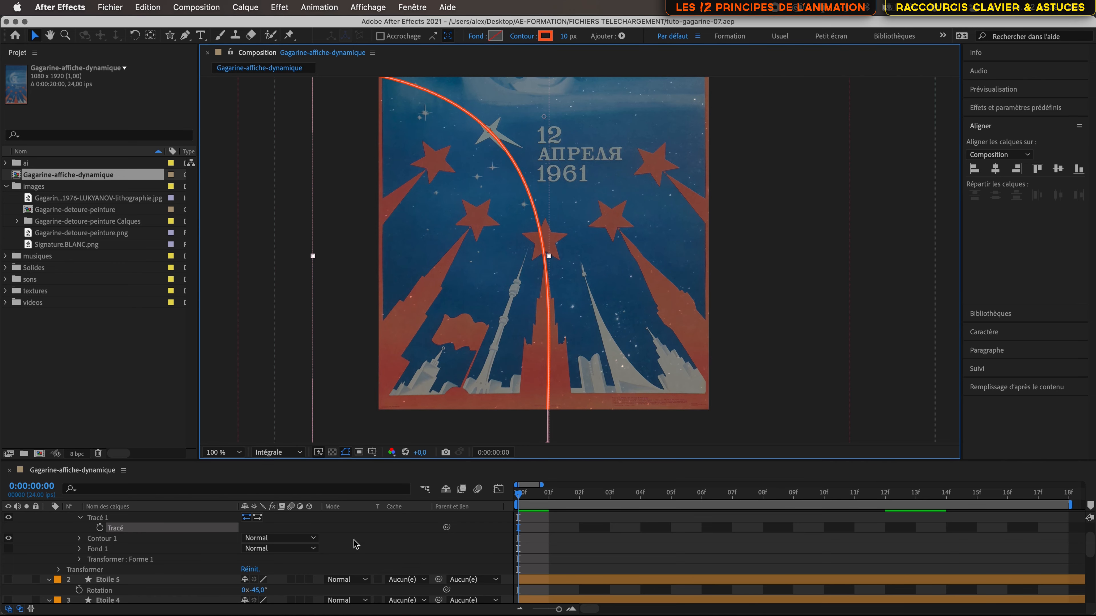
Expand the properties of Contour 1 and set its line cap to Extrémité arrondie.
click(79, 538)
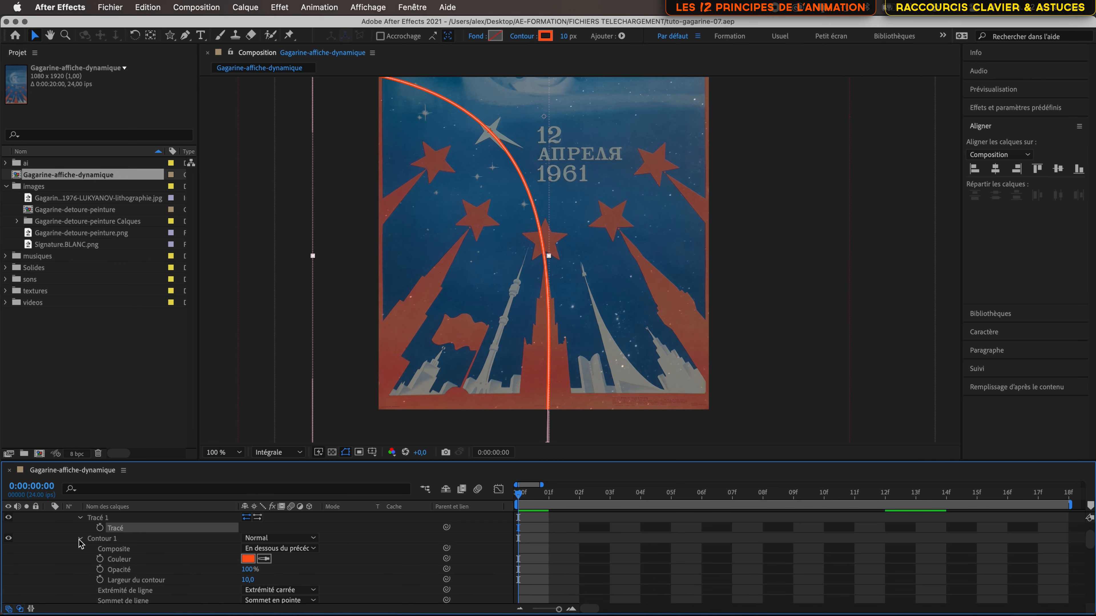
scroll(79, 543, down, 1)
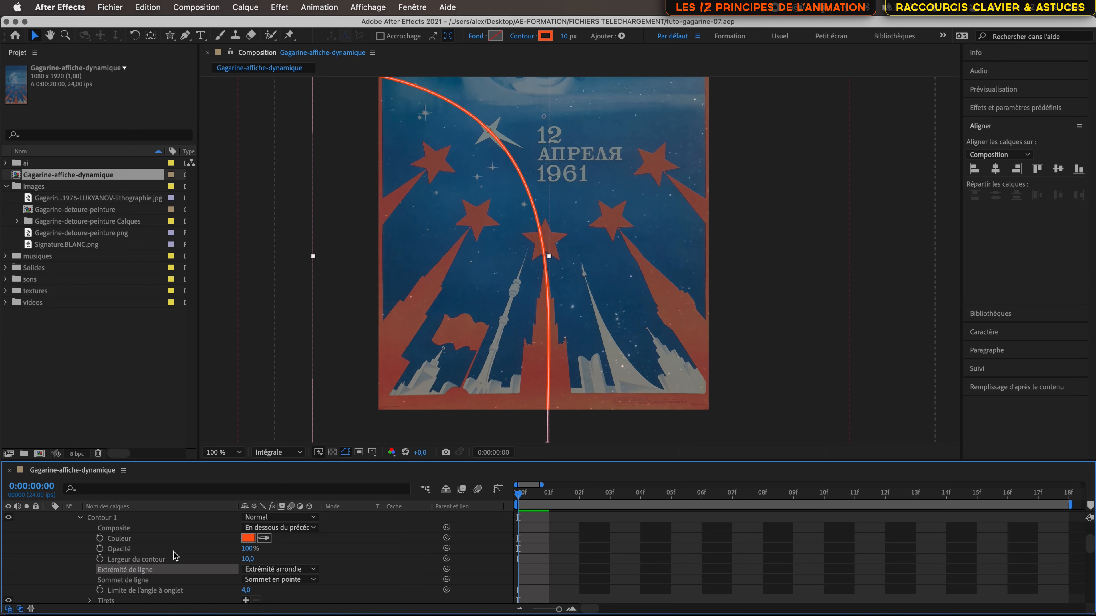
scroll(186, 563, down, 1)
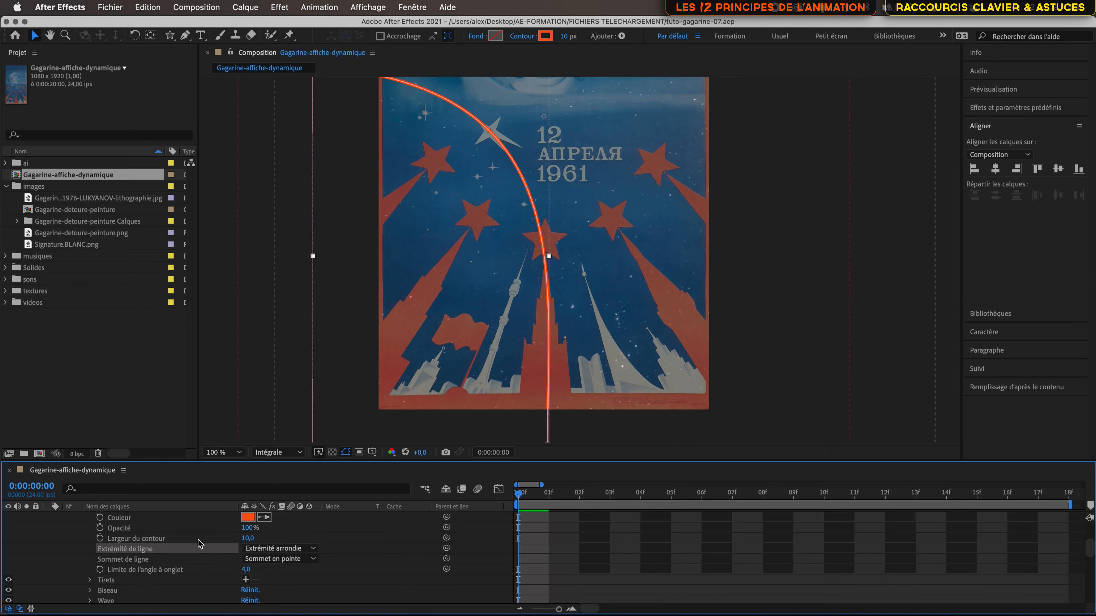
scroll(172, 553, down, 1)
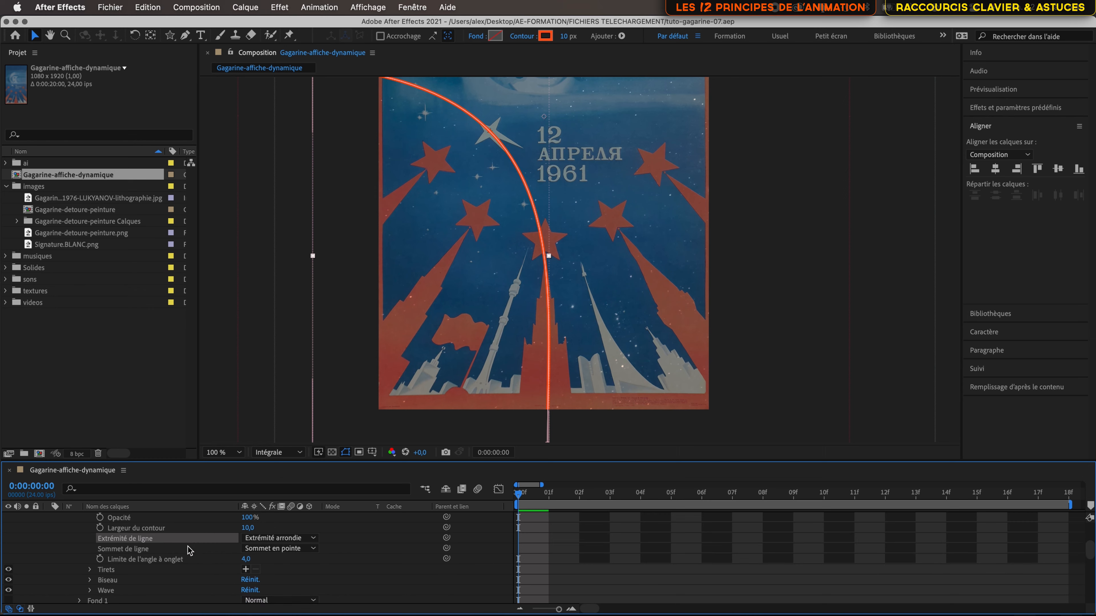
Switch the stroke's line cap to Extrémité carrée and back to Extrémité arrondie.
click(283, 539)
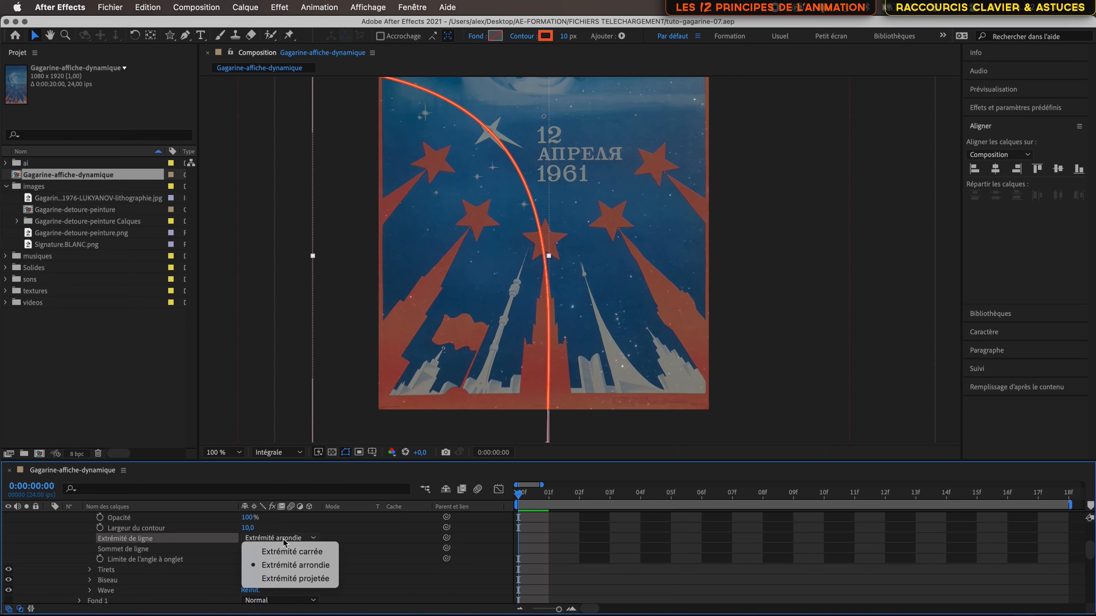
click(297, 554)
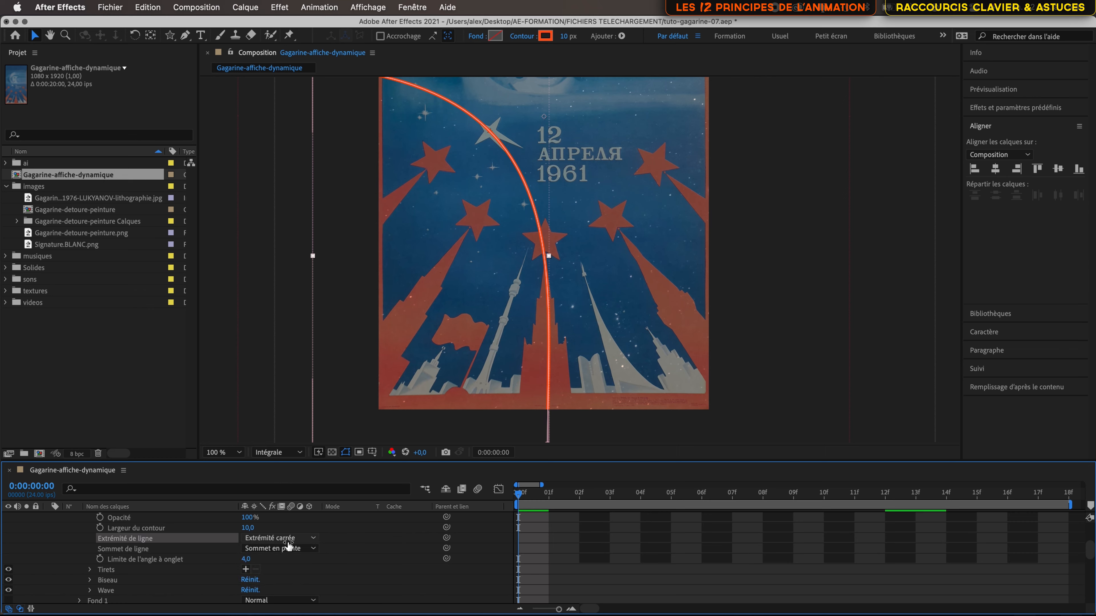
click(278, 541)
click(296, 566)
Look through the Sommet de ligne options of Contour 1 without choosing a different one.
scroll(370, 575, down, 1)
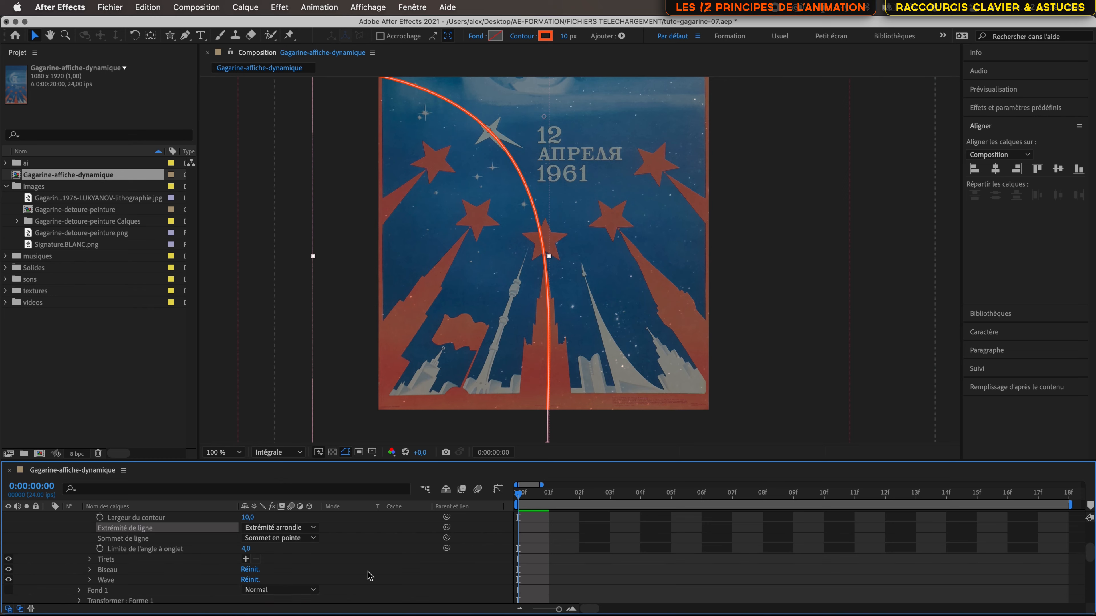
click(290, 543)
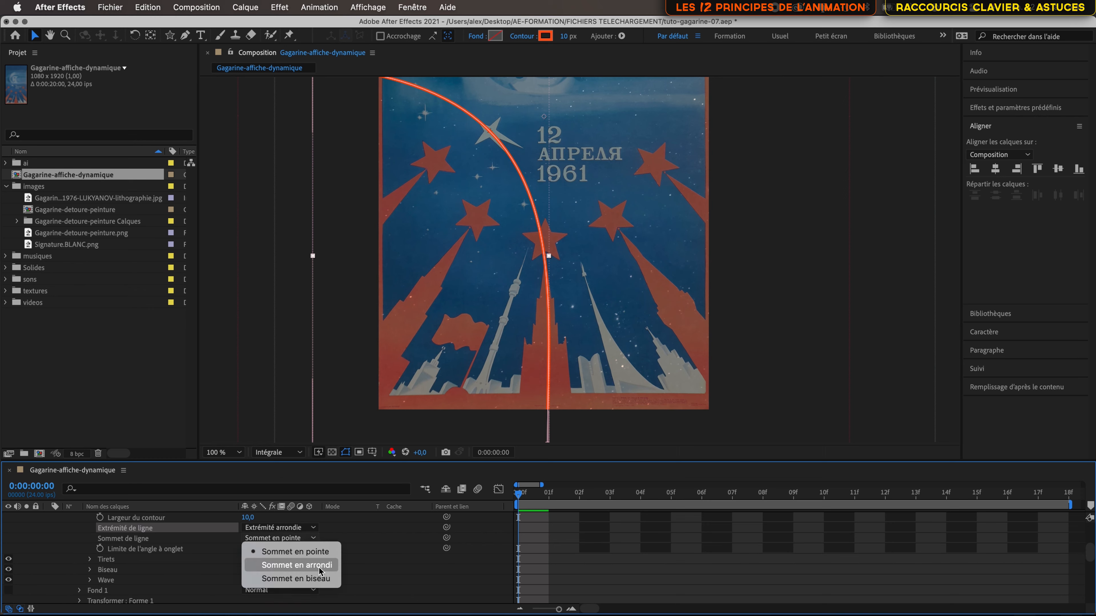
click(348, 536)
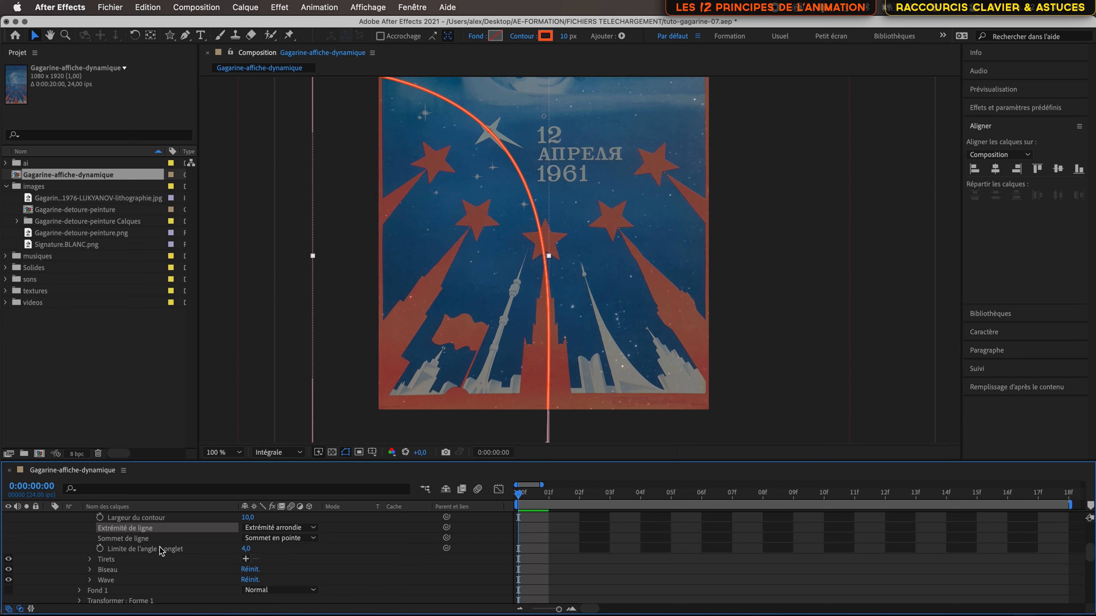
Add a dash to the stroke of the Ligne layer and set the Tiret length to 46.
scroll(161, 551, down, 1)
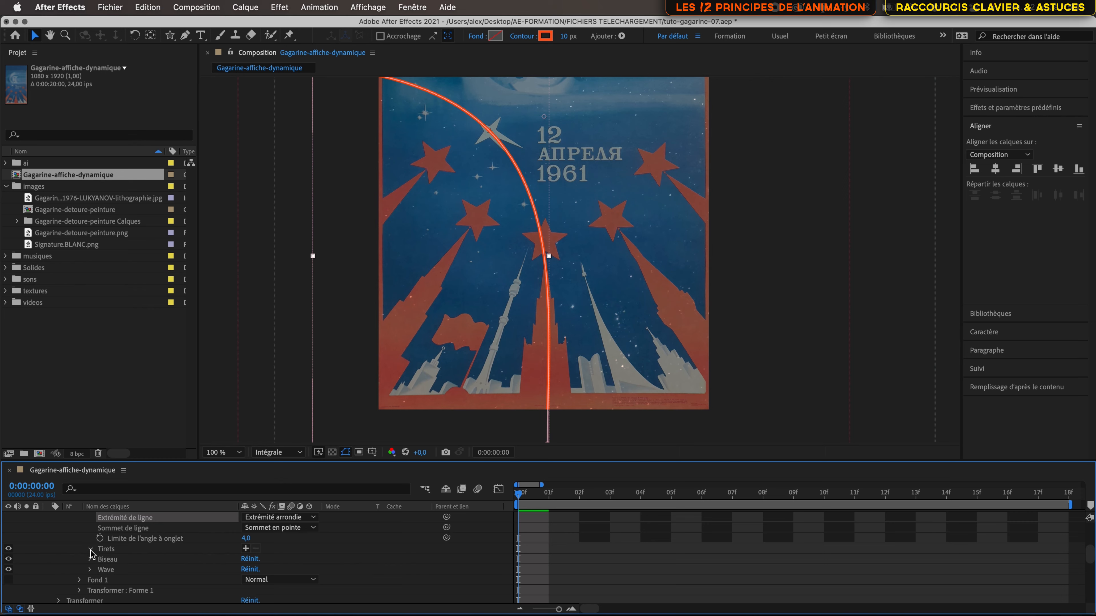
click(246, 549)
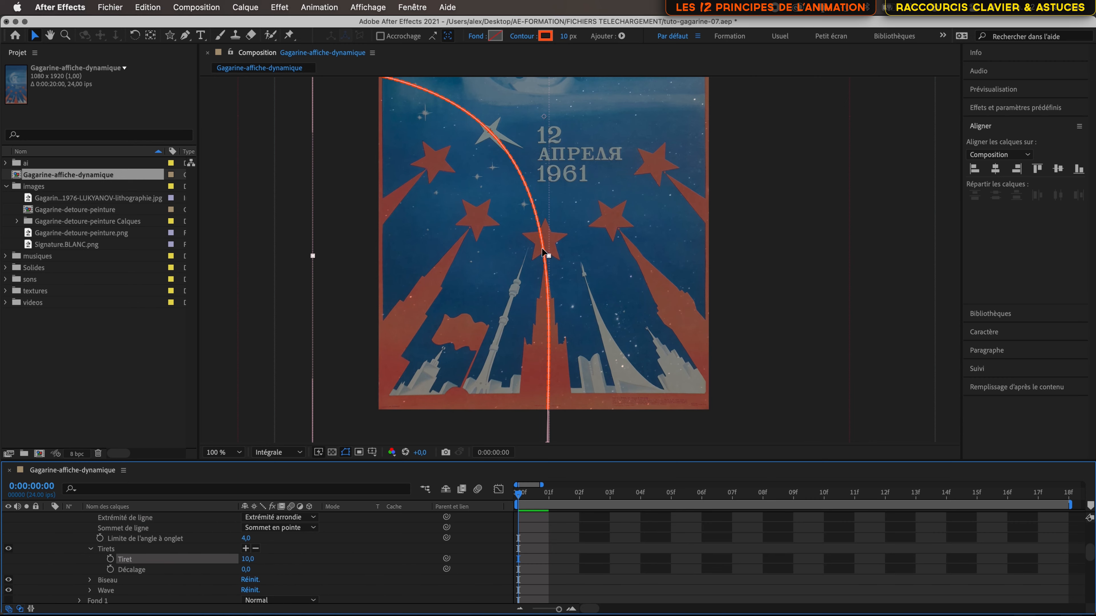
scroll(542, 249, up, 5)
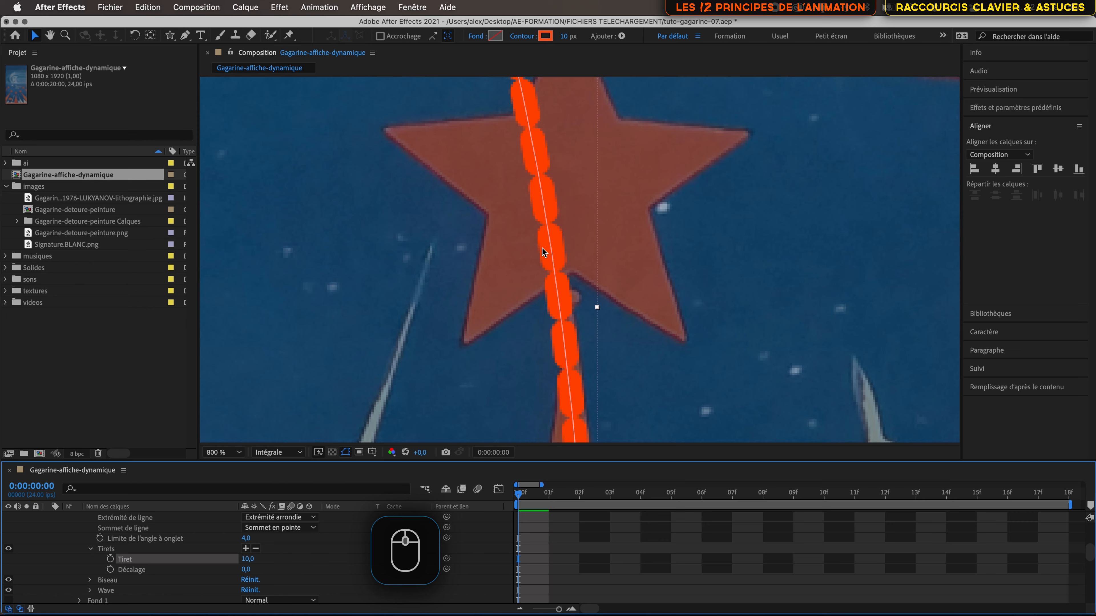
drag(248, 559, 277, 567)
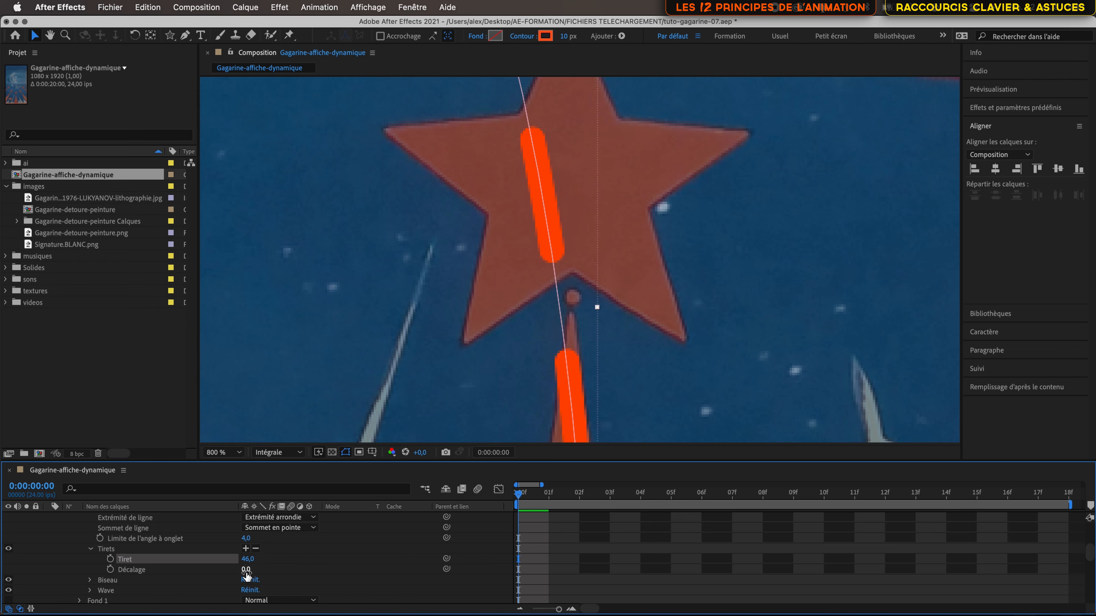
Animate the dash Décalage from 235 at frame 0 to 507 at frame 10.
drag(246, 570, 399, 577)
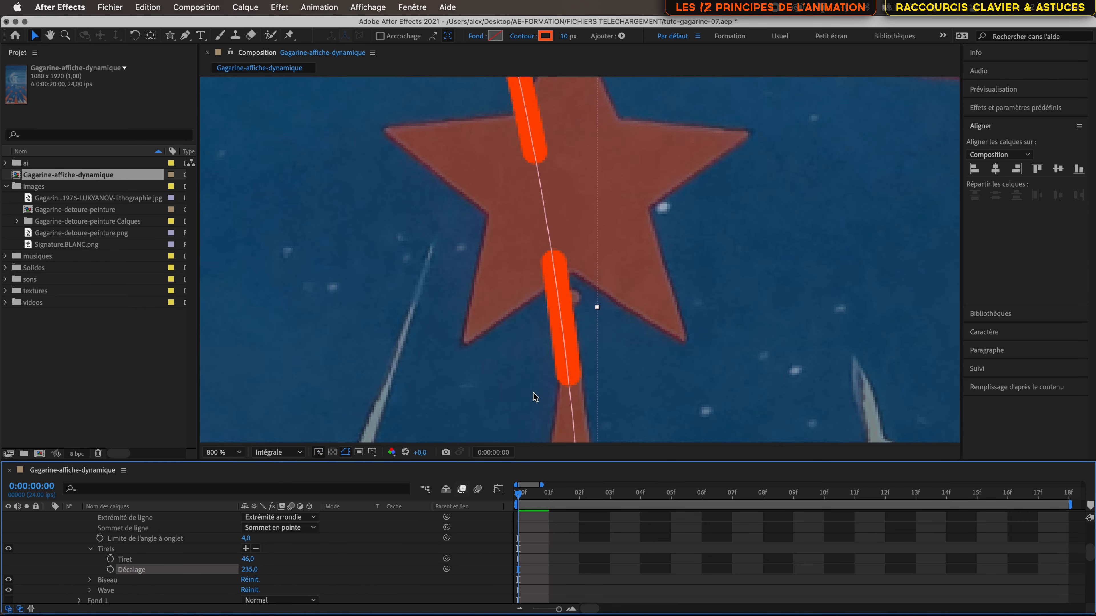
scroll(604, 298, down, 6)
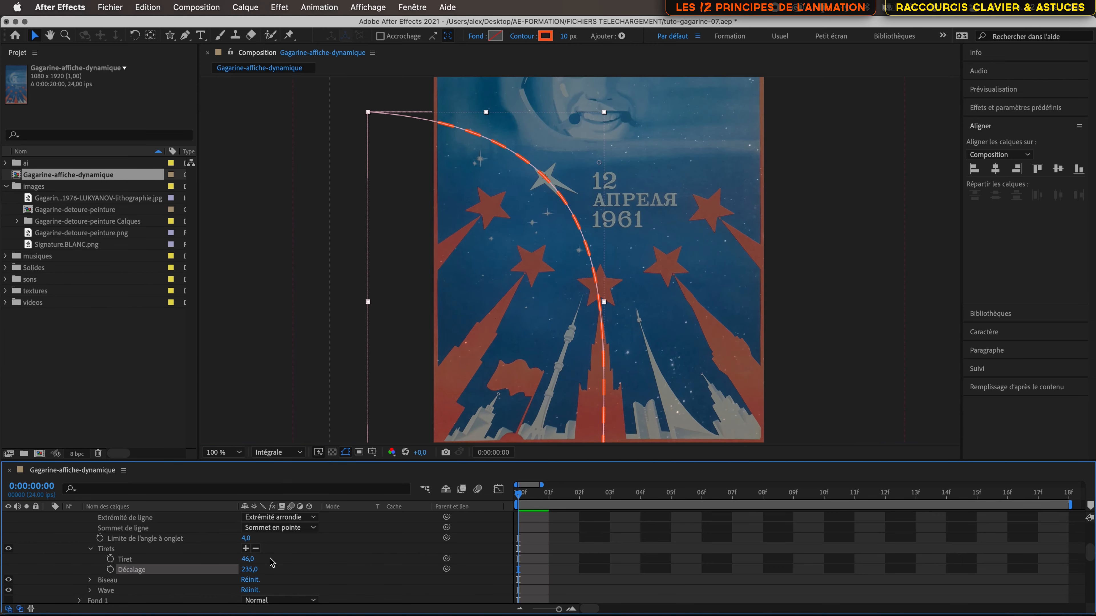
click(110, 570)
drag(519, 496, 824, 495)
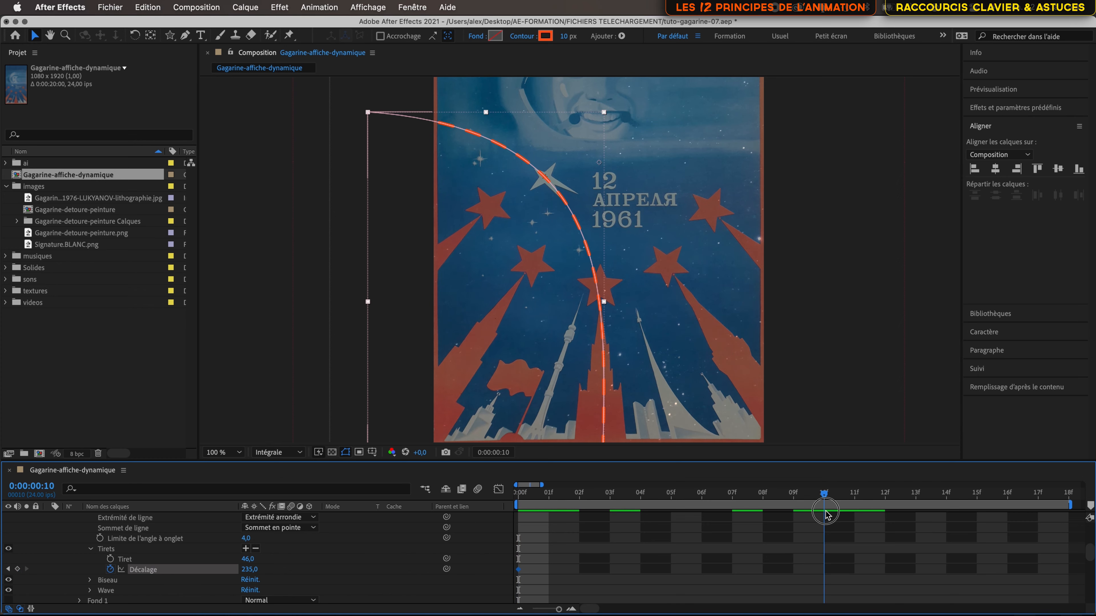
drag(249, 570, 460, 581)
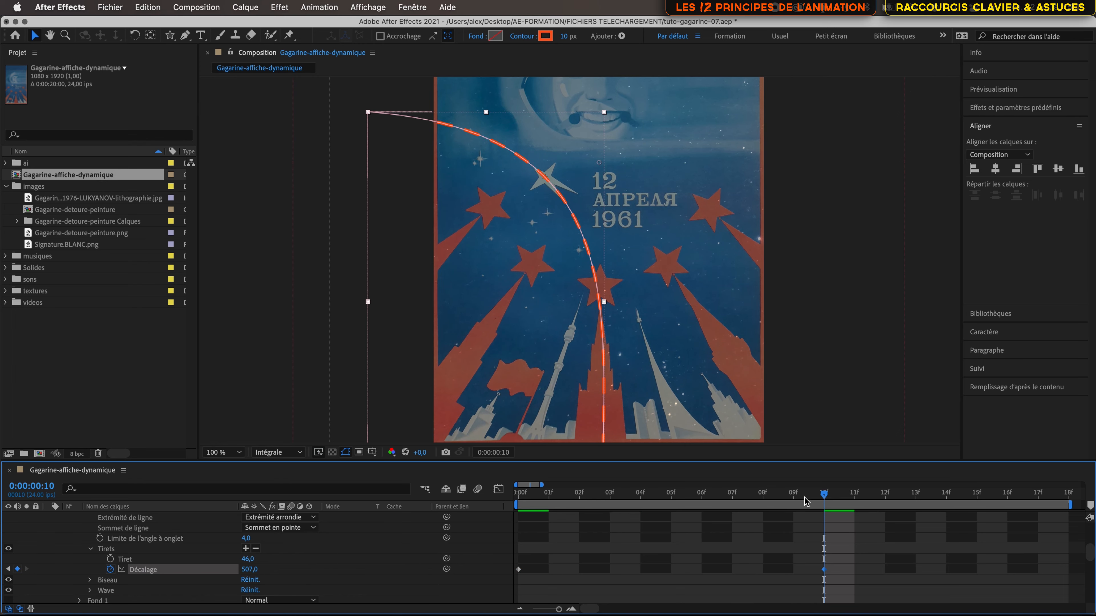
Preview the moving dashes by playing and scrubbing the timeline, and return to frame 0.
key(space)
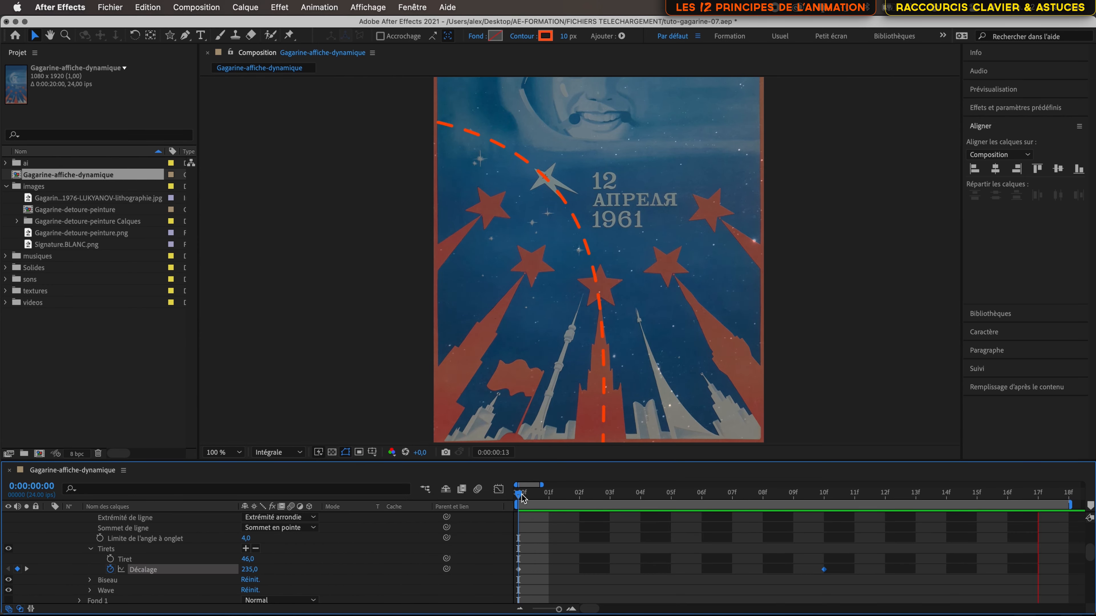
click(628, 503)
drag(627, 501, 809, 539)
key(Home)
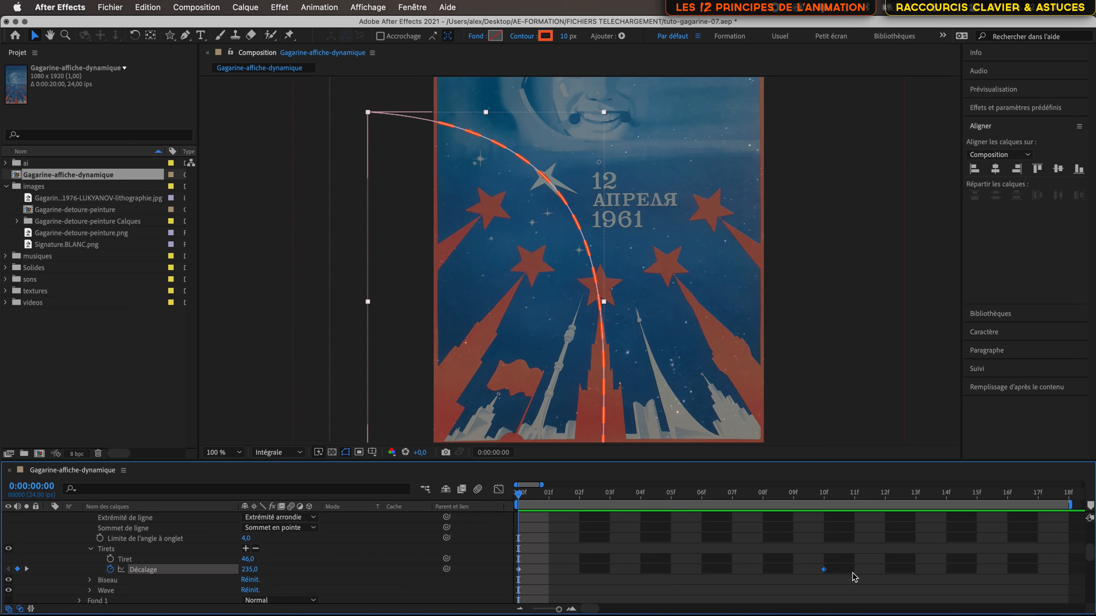
Delete both Décalage keyframes and remove the dash from the Ligne layer's stroke.
drag(860, 566, 517, 587)
key(BackSpace)
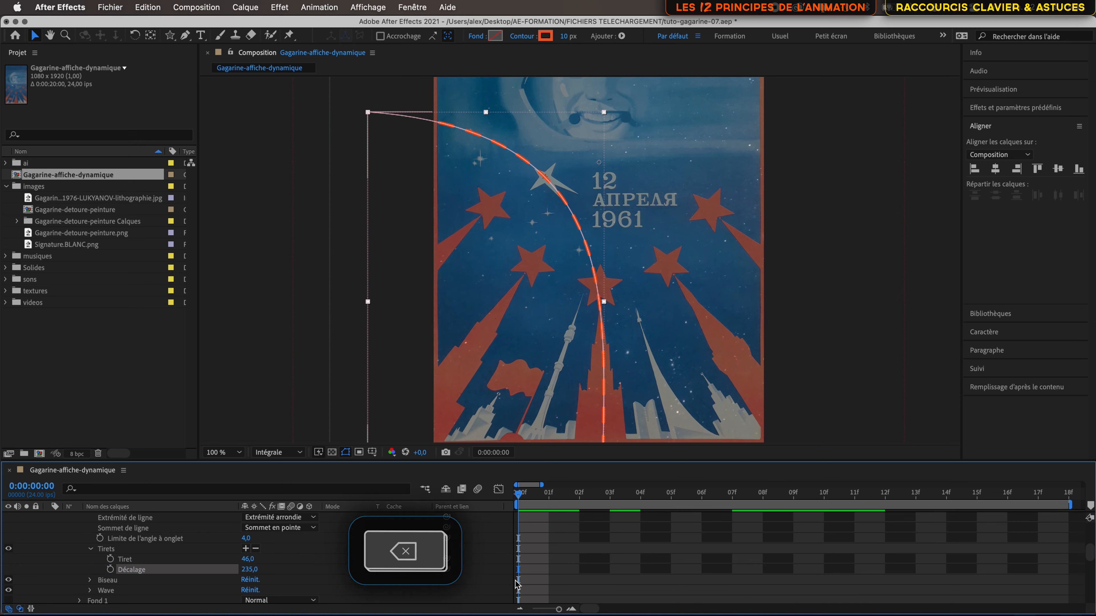
click(256, 548)
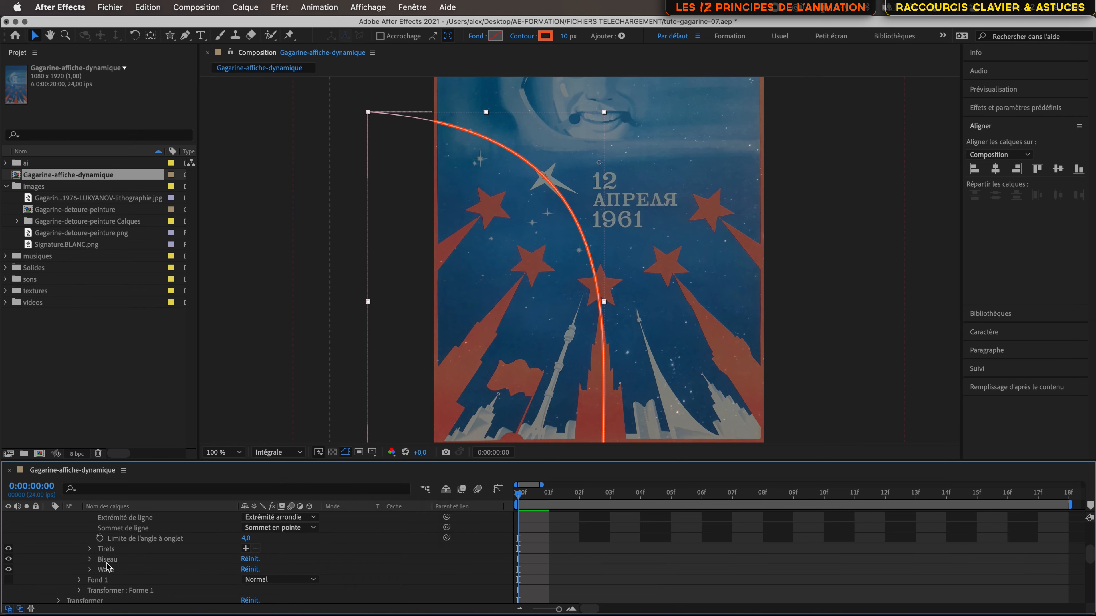
Expand the stroke's Biseau group and examine its start and end length and width properties against the curved line on the poster.
click(89, 560)
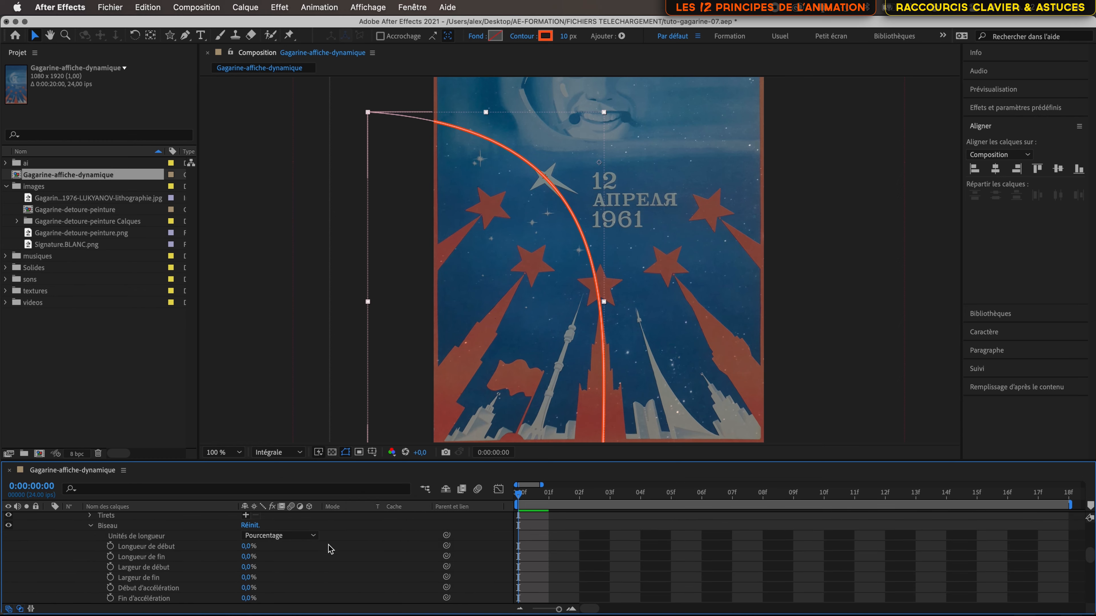
scroll(336, 588, down, 1)
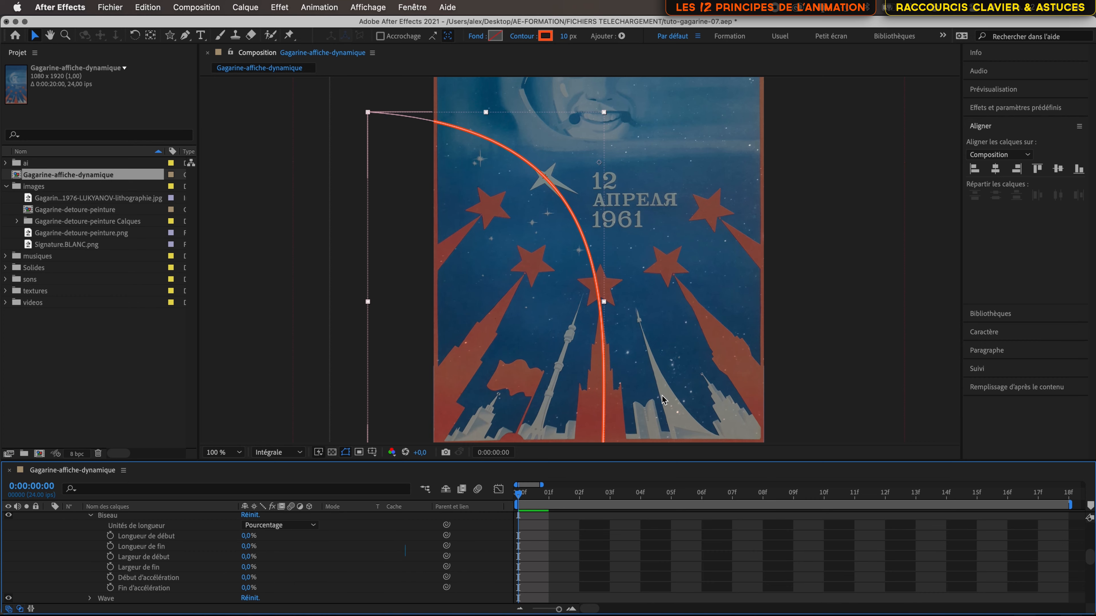
key(space)
drag(665, 397, 627, 350)
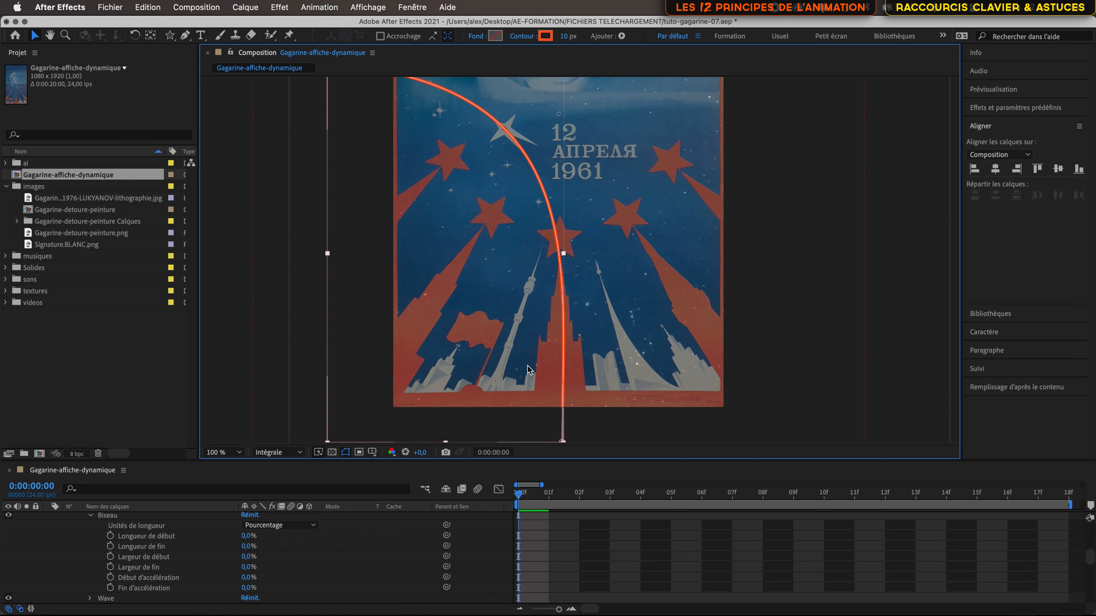
click(227, 452)
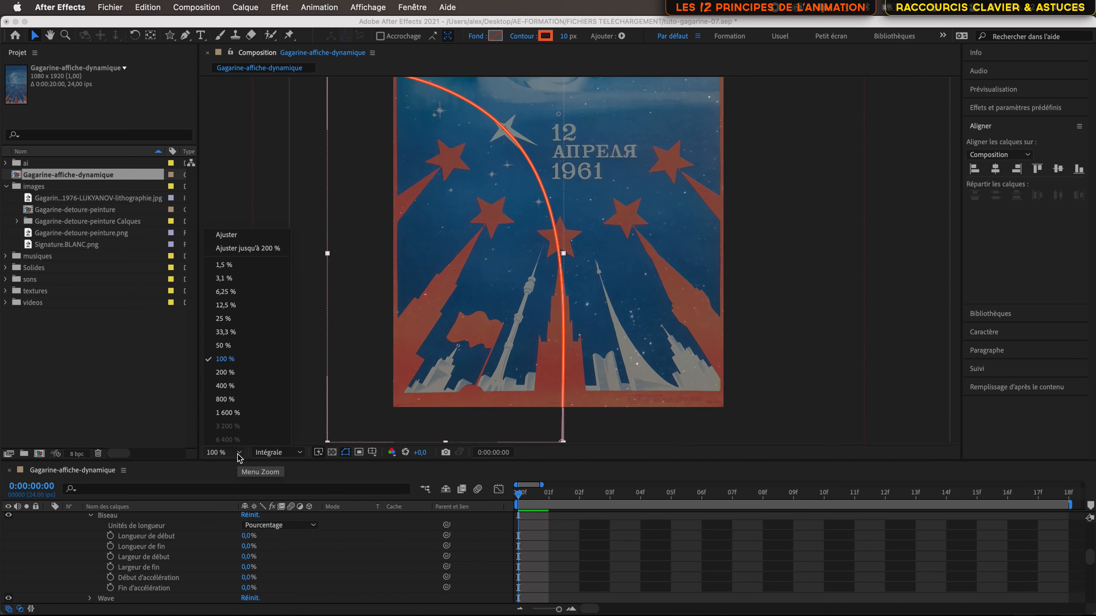
click(257, 344)
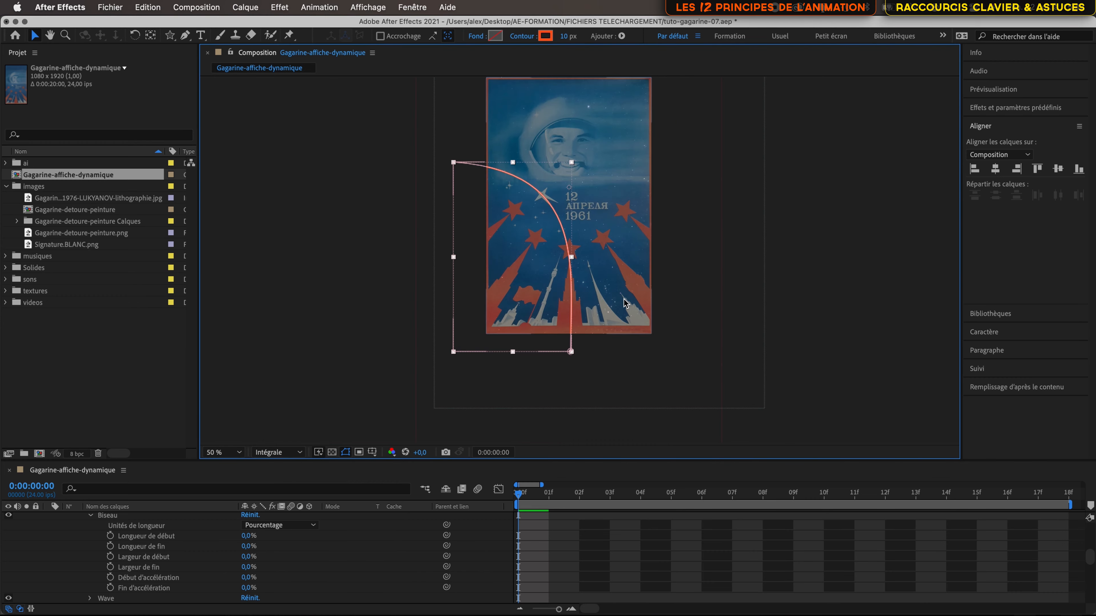
scroll(574, 285, up, 3)
scroll(551, 278, down, 3)
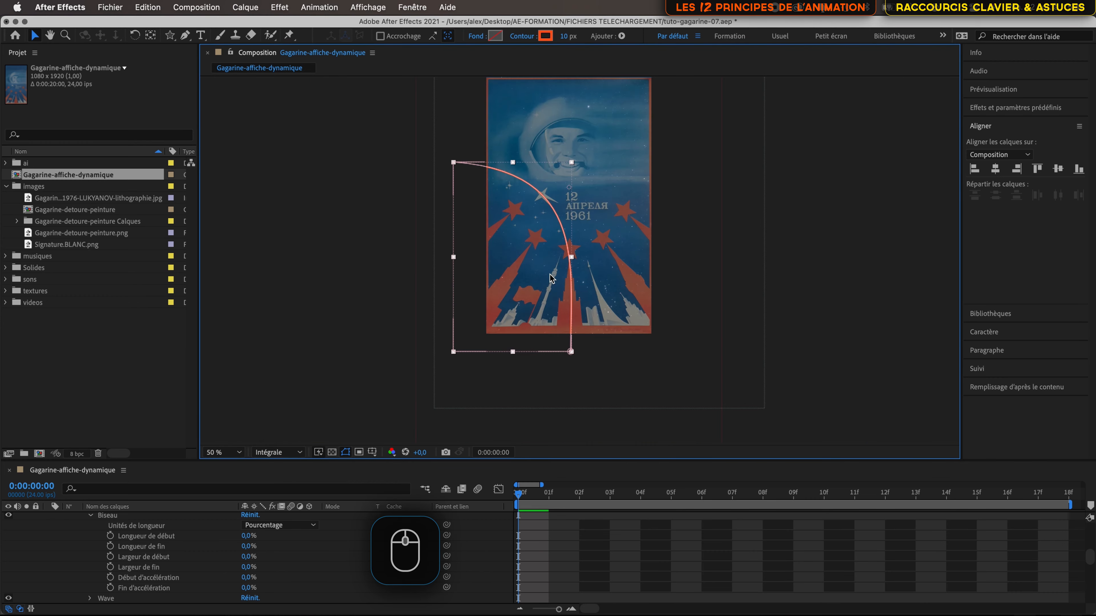
scroll(552, 278, up, 1)
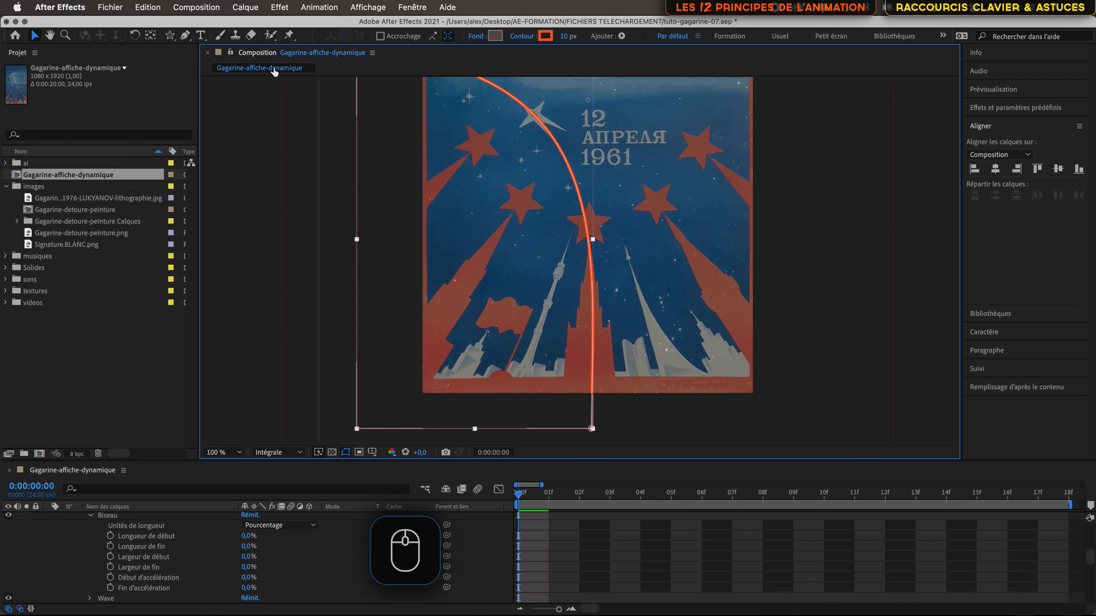
click(651, 424)
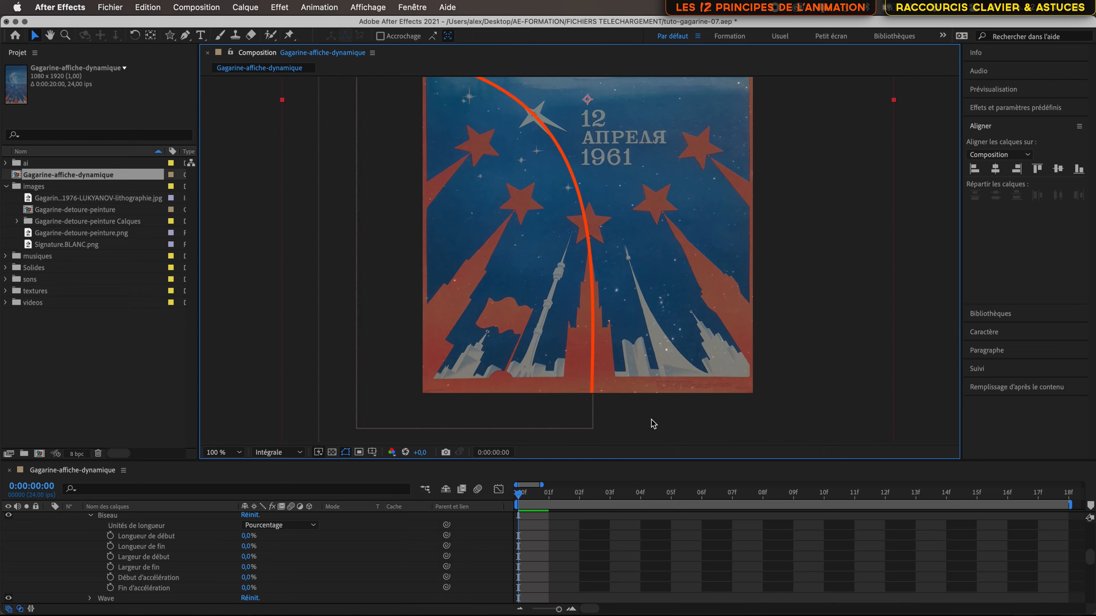
click(169, 540)
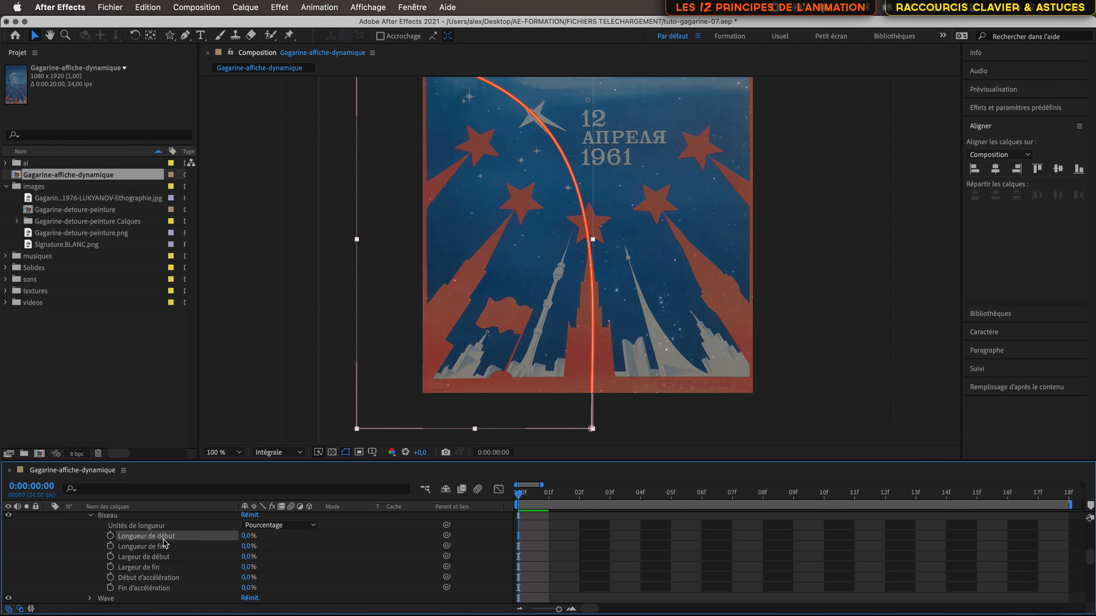
click(184, 549)
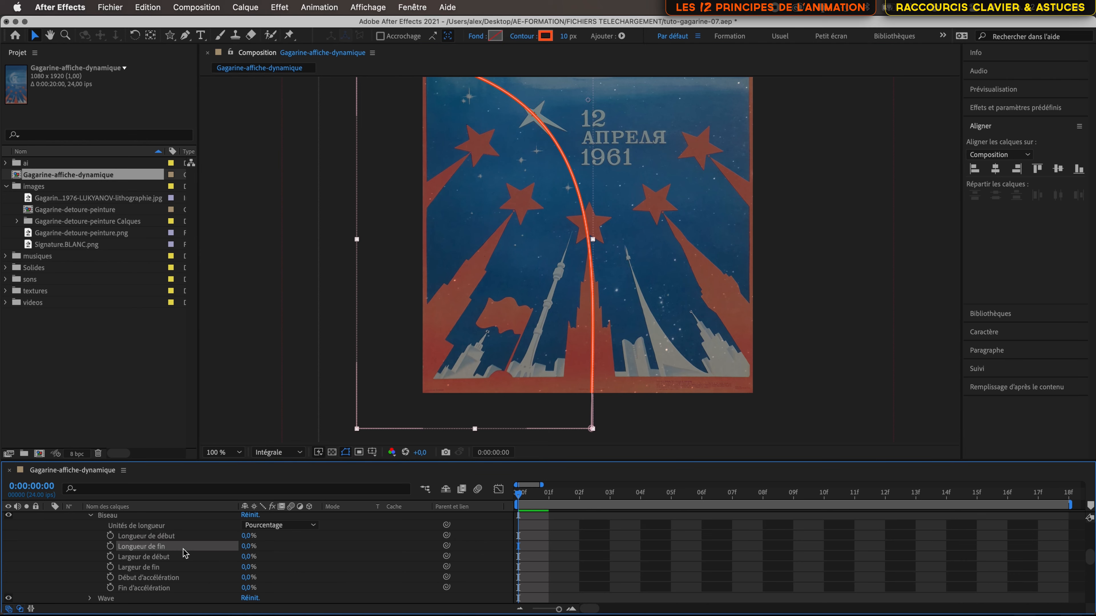
click(193, 560)
click(182, 569)
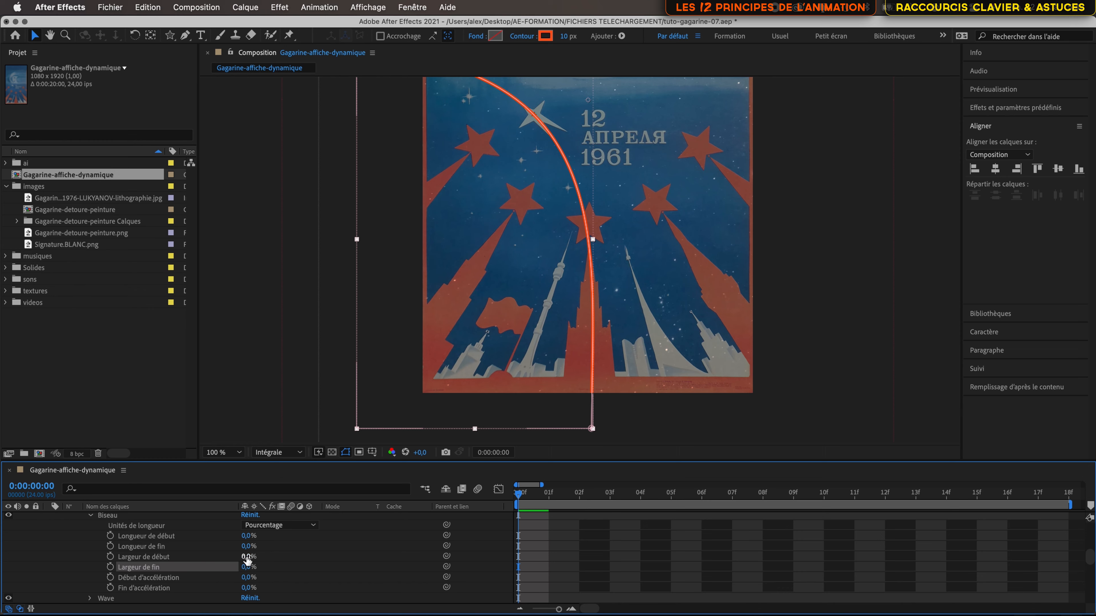
Try a Largeur de début of 100 % in the Biseau settings, and undo the change.
drag(248, 560, 408, 565)
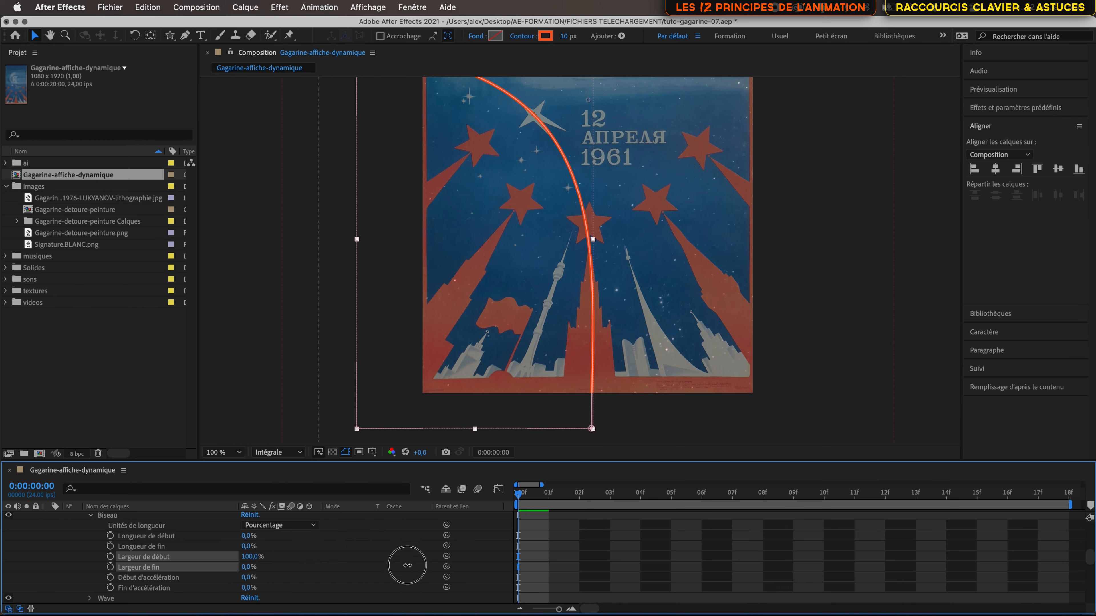
drag(242, 571, 427, 589)
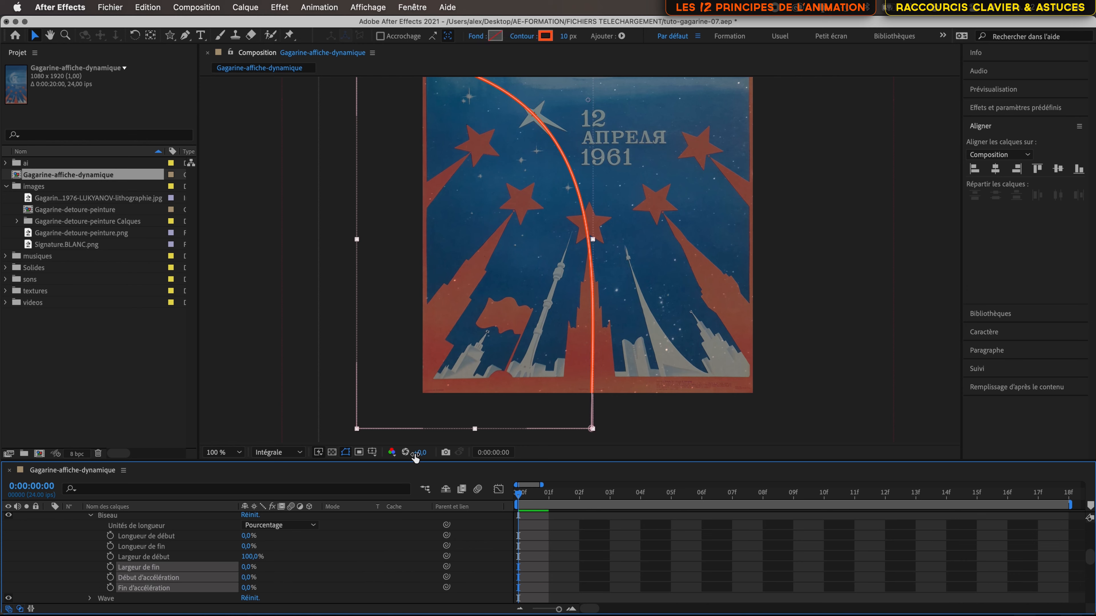
key(super+z)
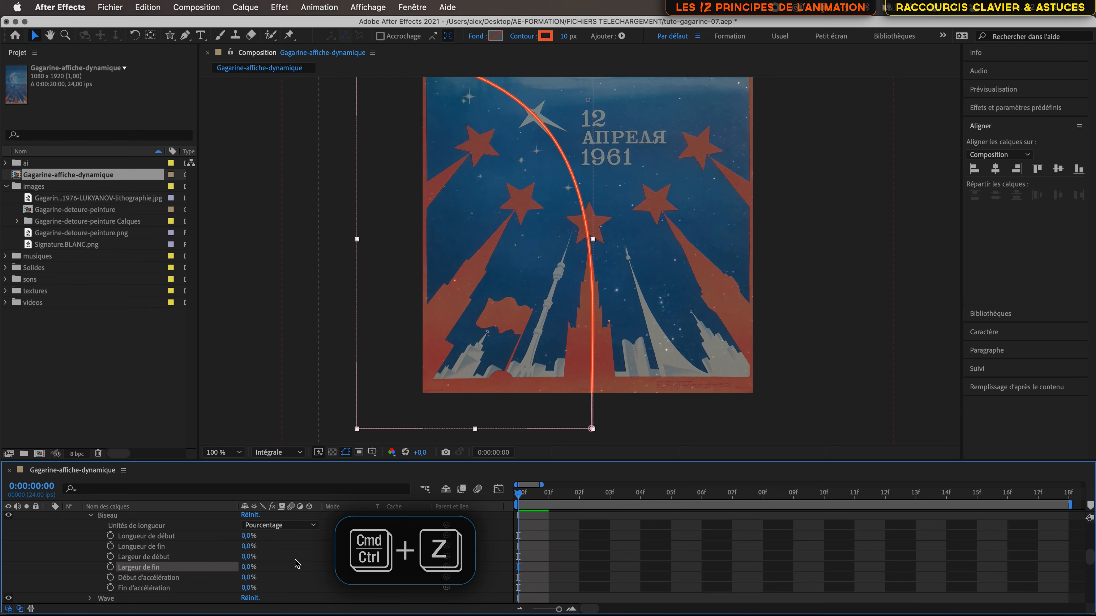
Set the Biseau Longueur de début to 1 % and the Largeur de début to 99 %.
mouse_move(253, 536)
mouse_down()
mouse_move(353, 542)
mouse_move(225, 536)
mouse_move(236, 555)
mouse_move(369, 557)
mouse_move(242, 554)
mouse_up()
click(248, 536)
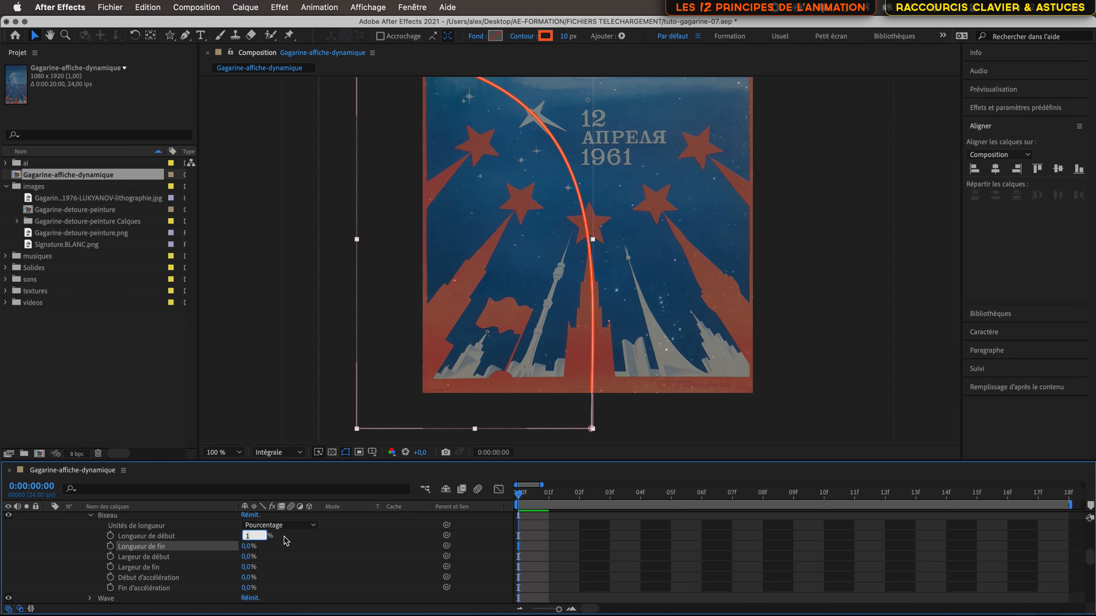
key(Return)
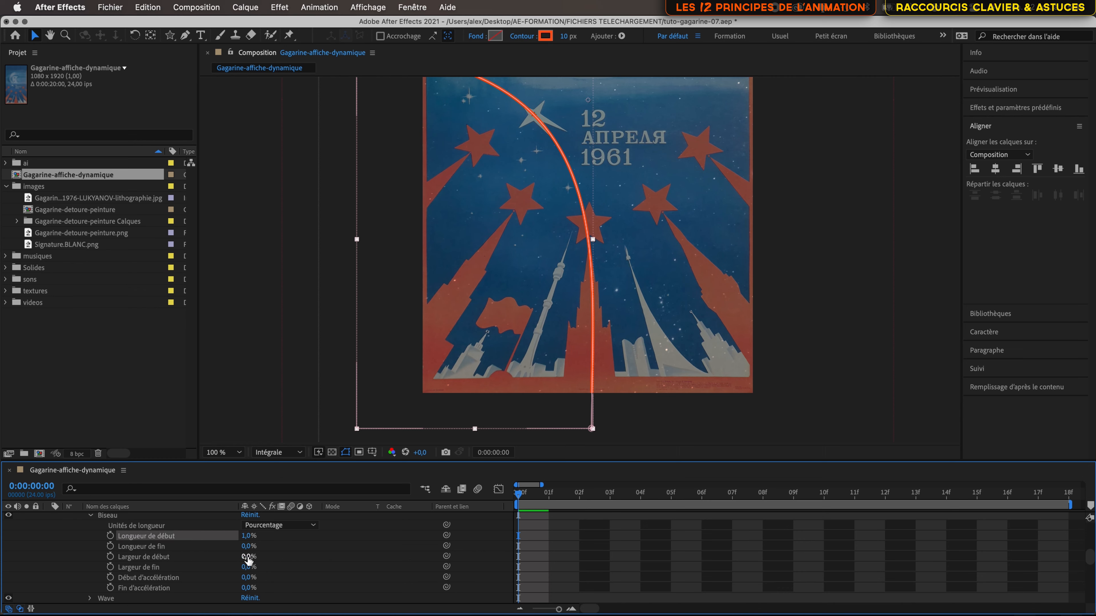
drag(247, 560, 433, 568)
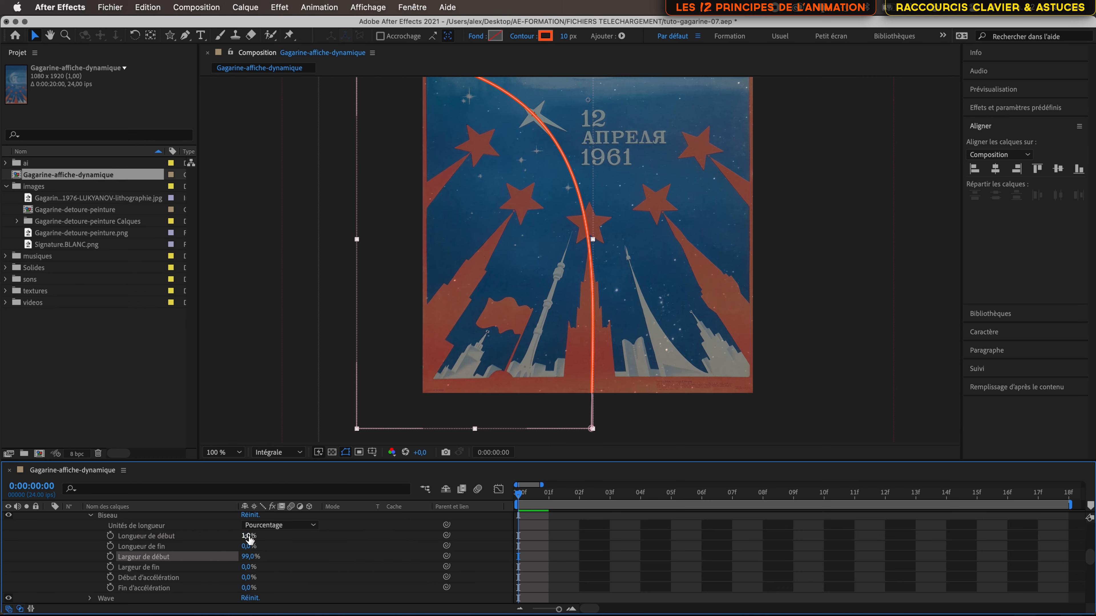
Try a Biseau Longueur de début of 99 %, and set it back to 0 %.
drag(247, 539, 367, 544)
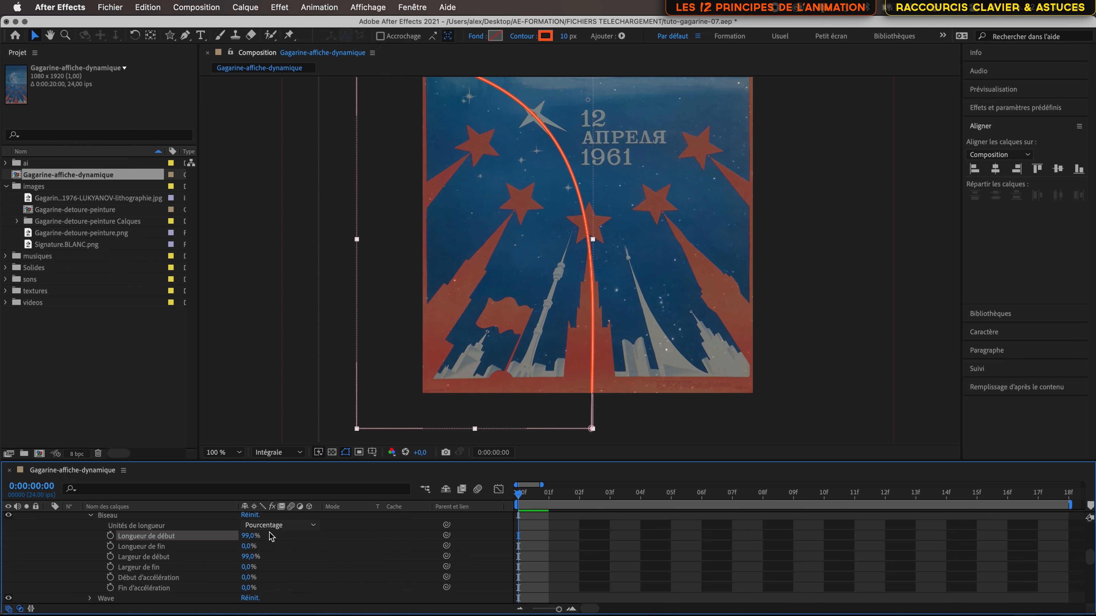
click(250, 536)
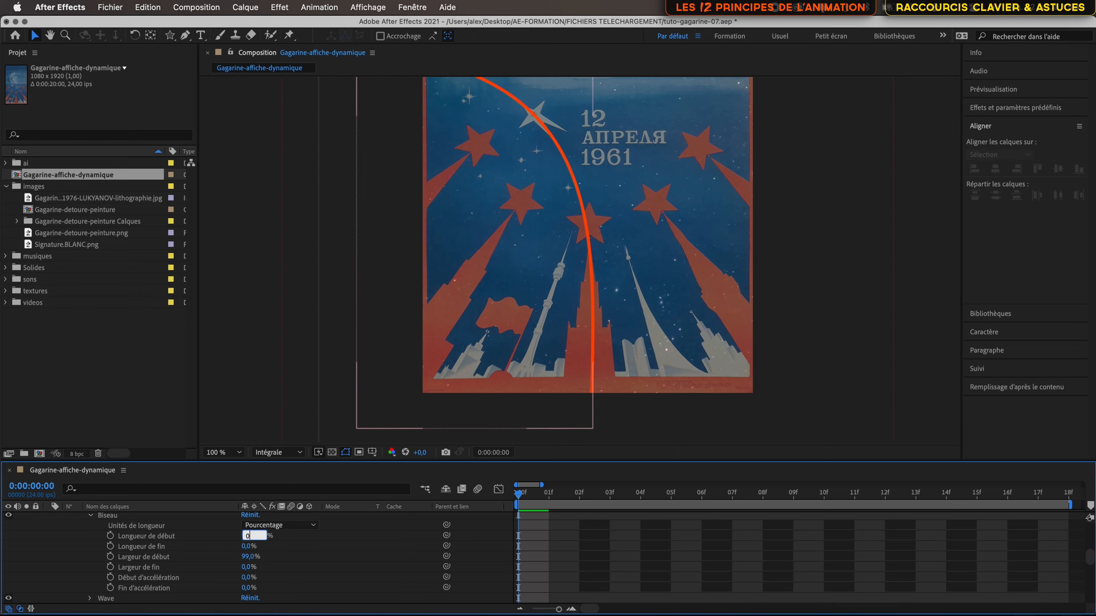
key(Return)
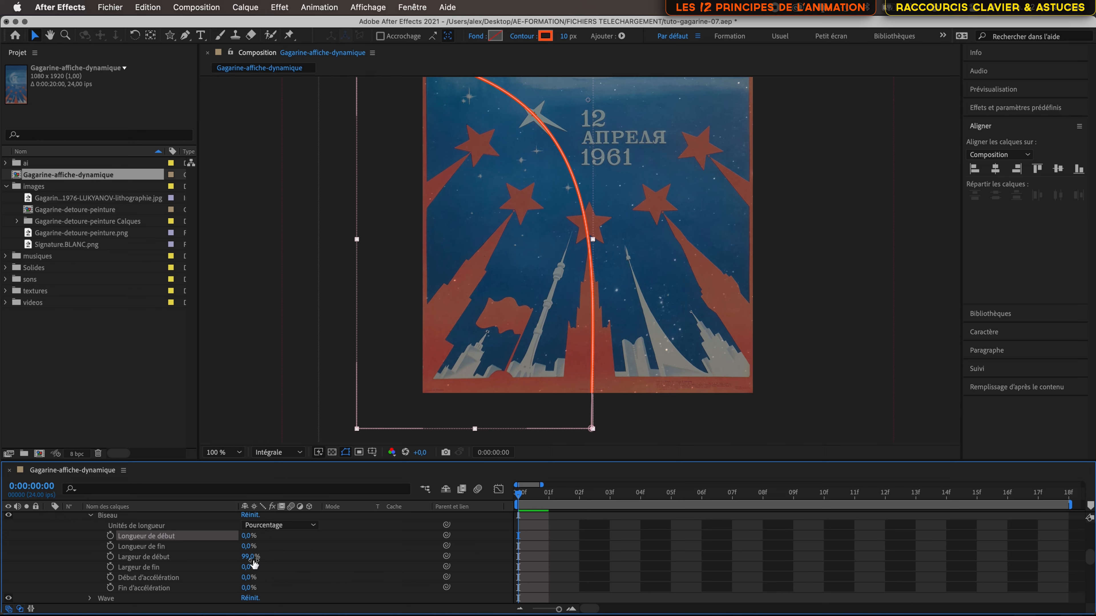
Set the Biseau Longueur de fin to 100 % and inspect the tapered curve up close with the layer deselected.
click(296, 559)
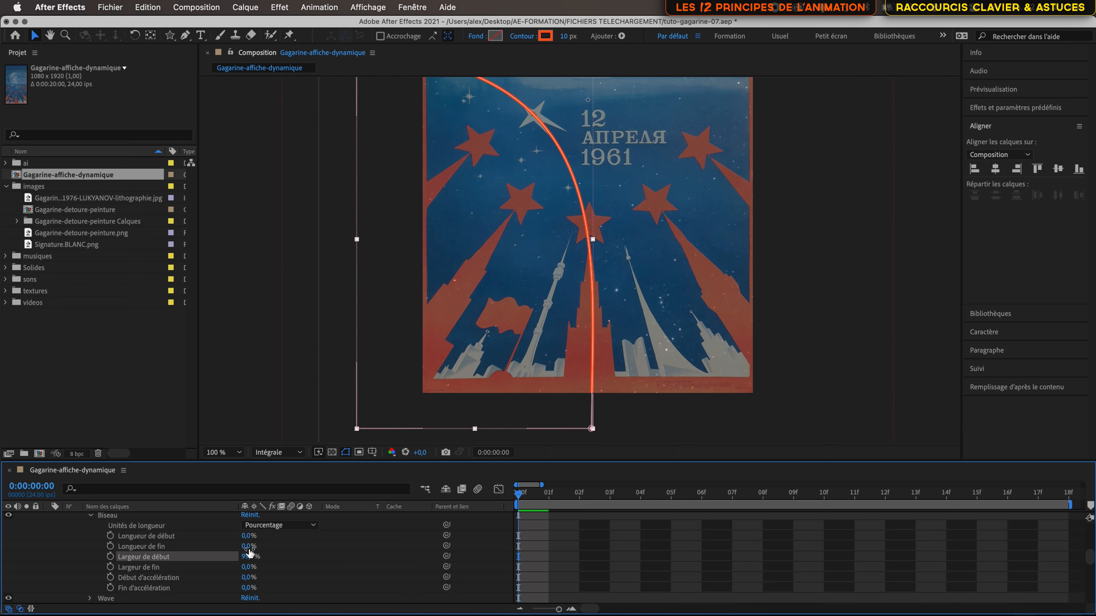
drag(248, 547, 372, 555)
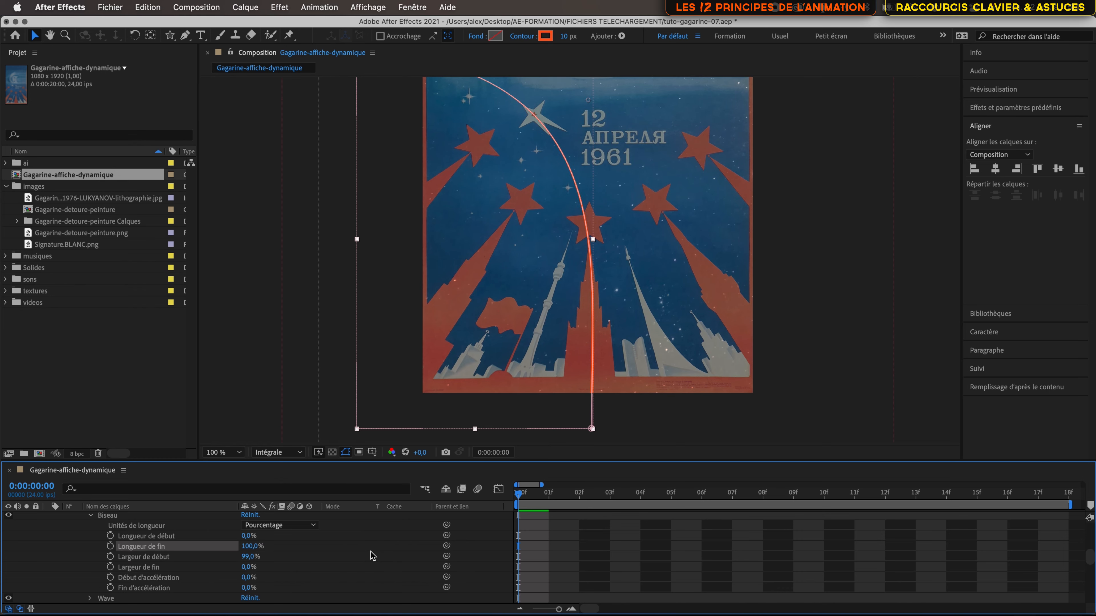
click(343, 275)
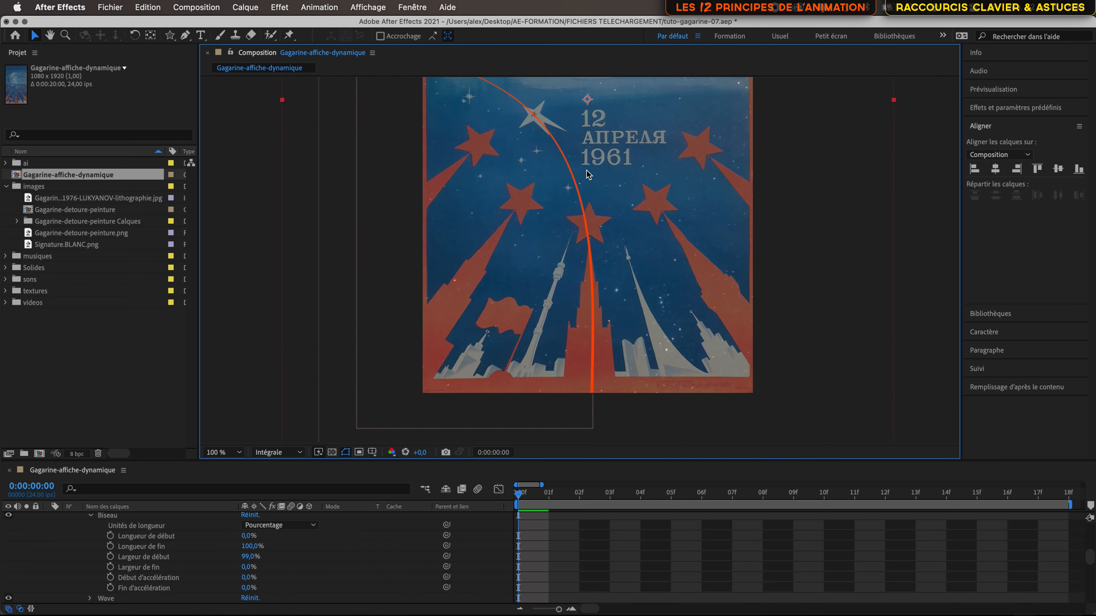
scroll(528, 120, up, 4)
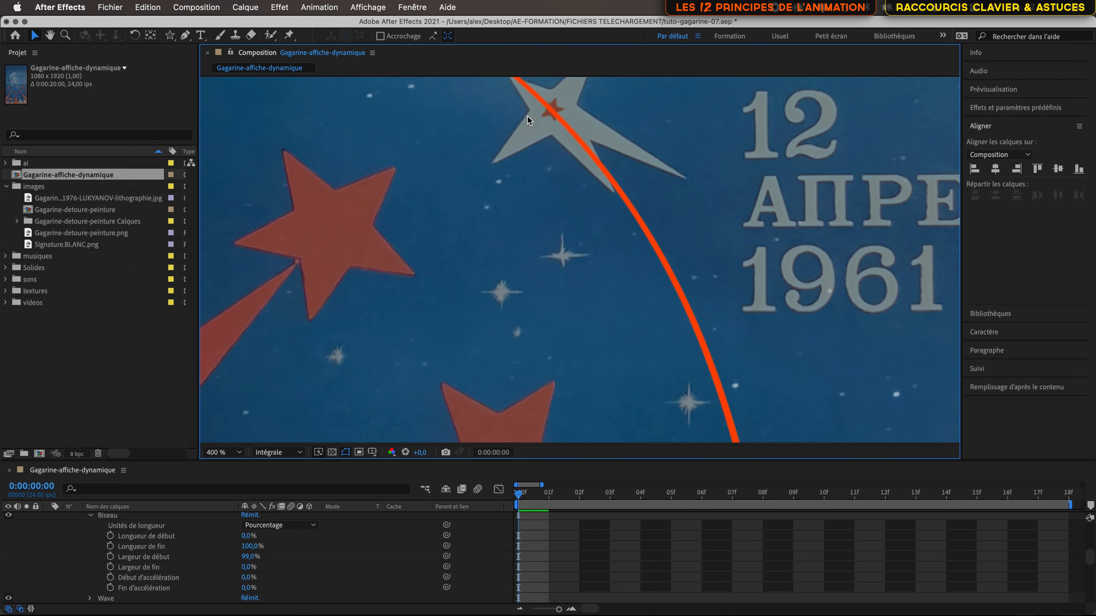
scroll(528, 120, down, 4)
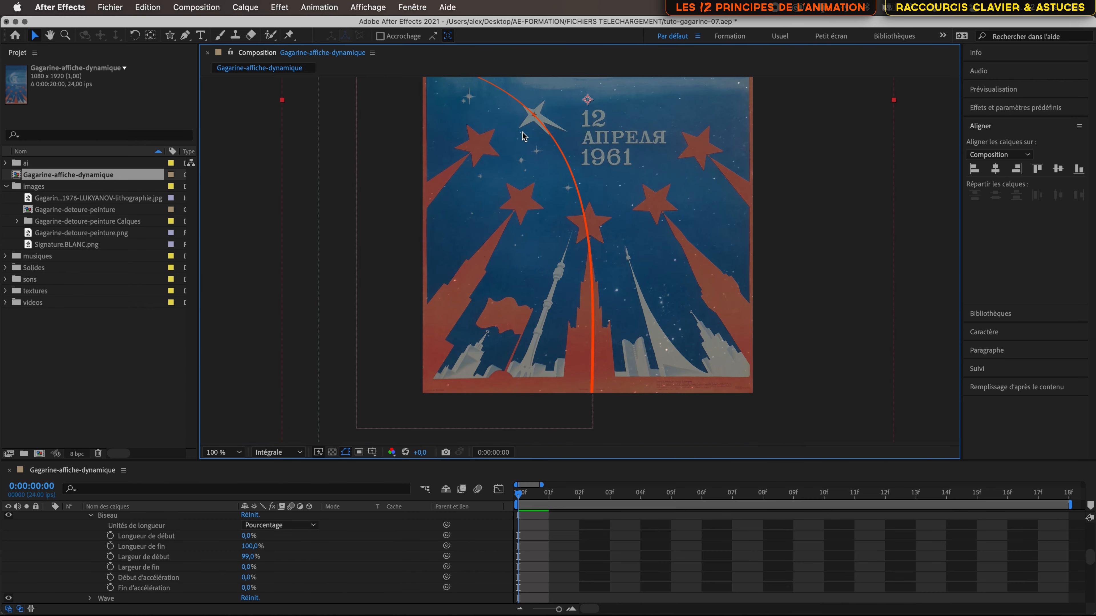
drag(524, 122, 516, 169)
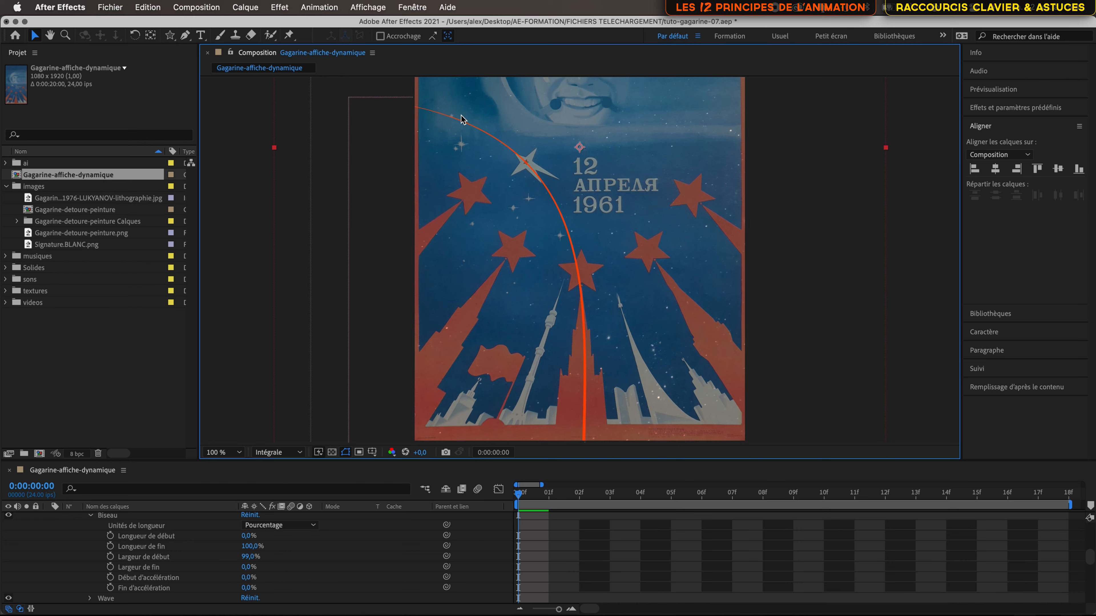
Set the Biseau Largeur de début to 100 % and the Longueur de fin to 65 %.
click(251, 558)
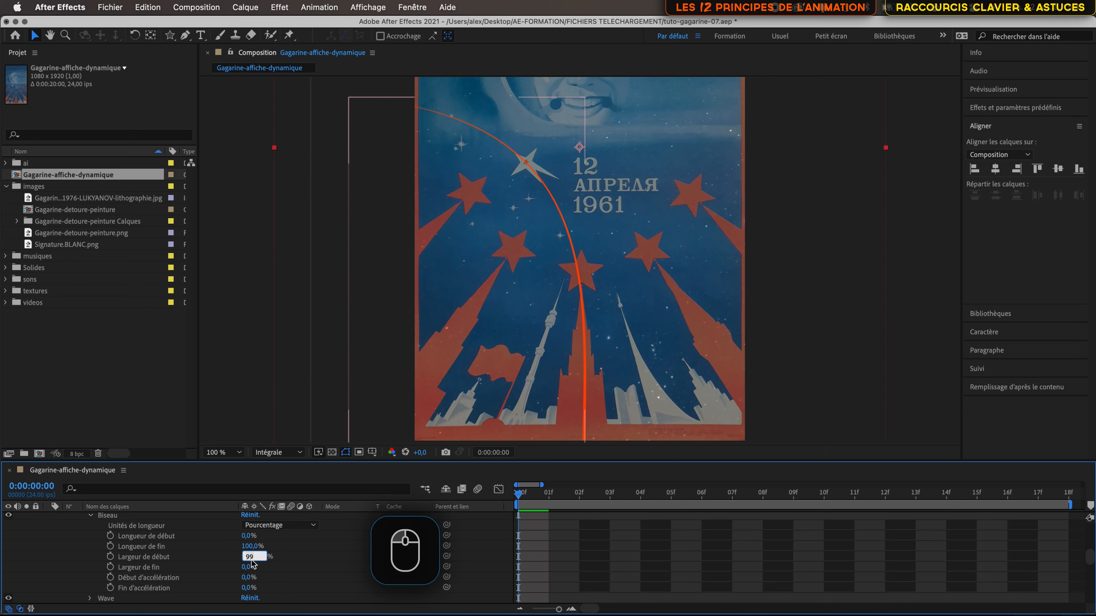
key(Return)
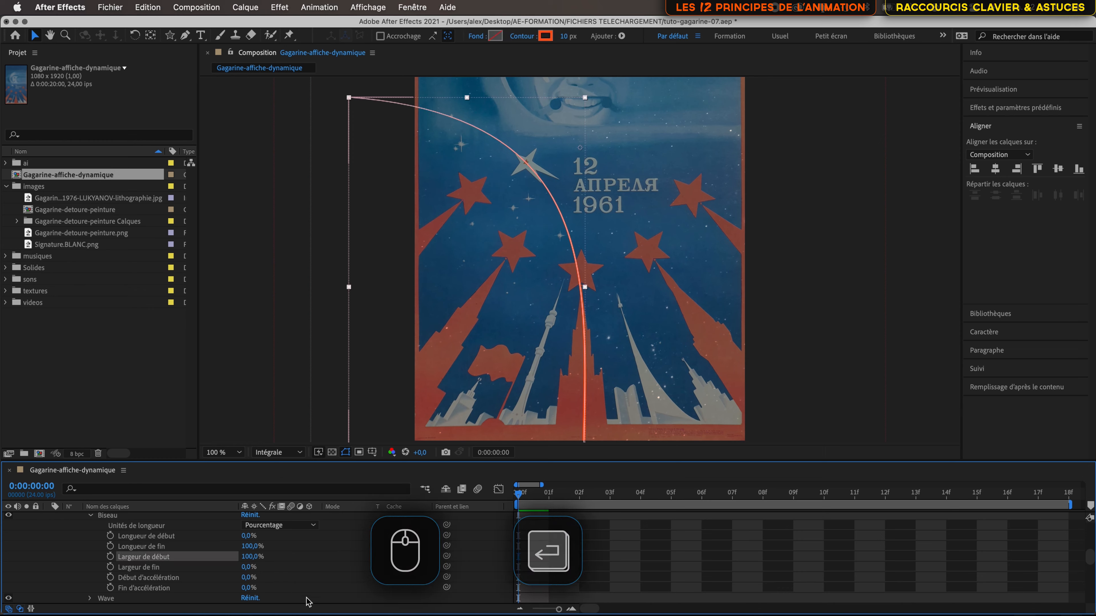
drag(252, 547, 221, 542)
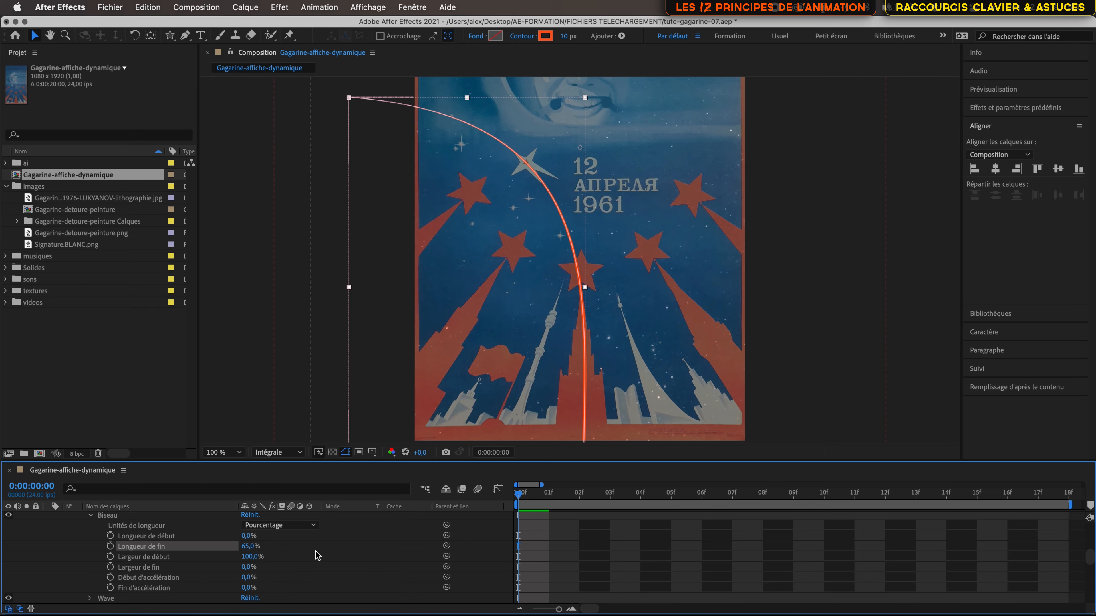
Set the stroke's Largeur du contour to 43 and the Biseau Longueur de fin to about 98 %.
scroll(318, 552, up, 3)
scroll(318, 553, up, 1)
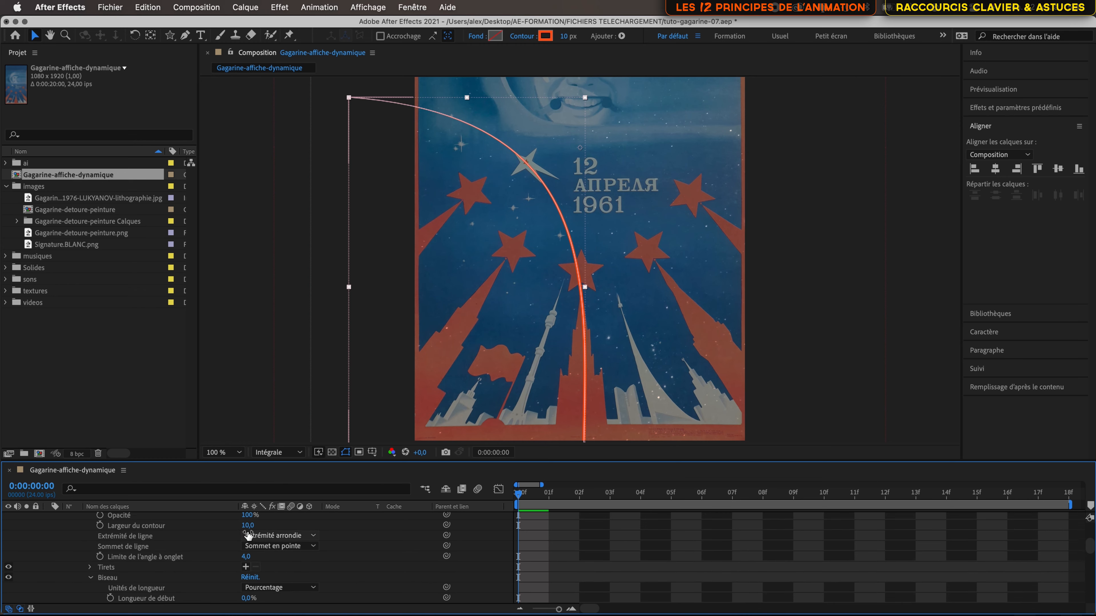
mouse_move(250, 527)
mouse_down()
mouse_move(278, 526)
mouse_move(269, 526)
mouse_up()
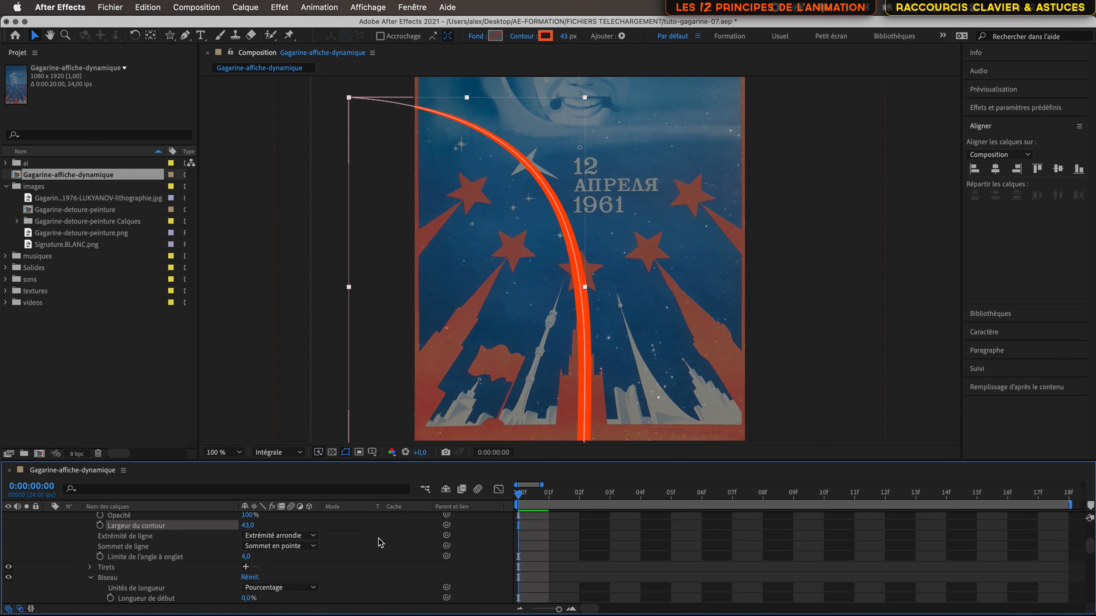
scroll(362, 557, down, 4)
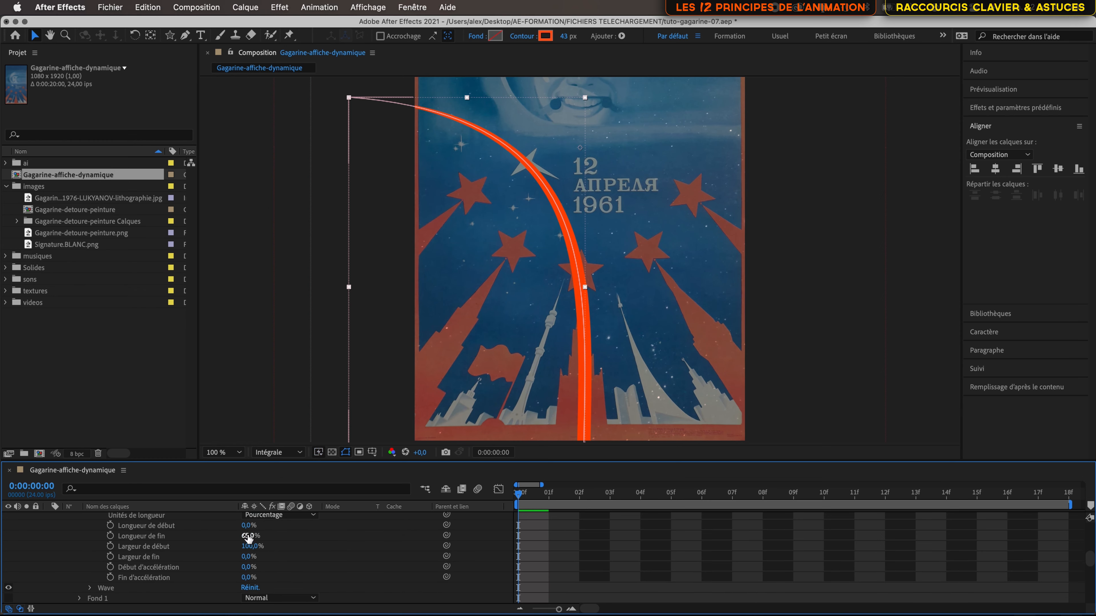
drag(250, 536, 343, 544)
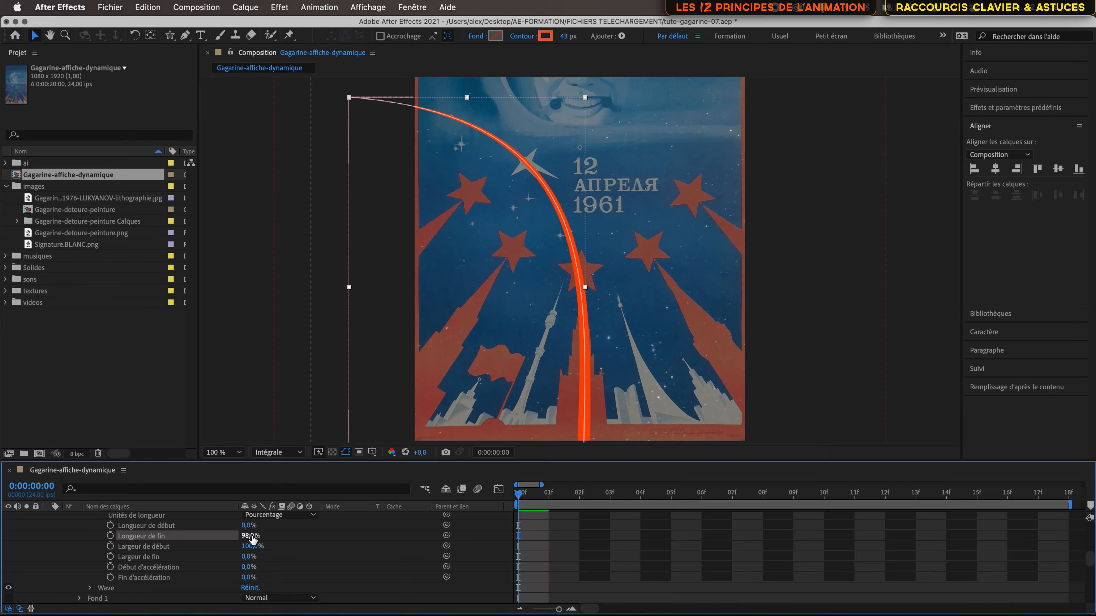
Set the Biseau Longueur de fin to 100 % and the stroke's Largeur du contour to 60.
drag(252, 539, 211, 533)
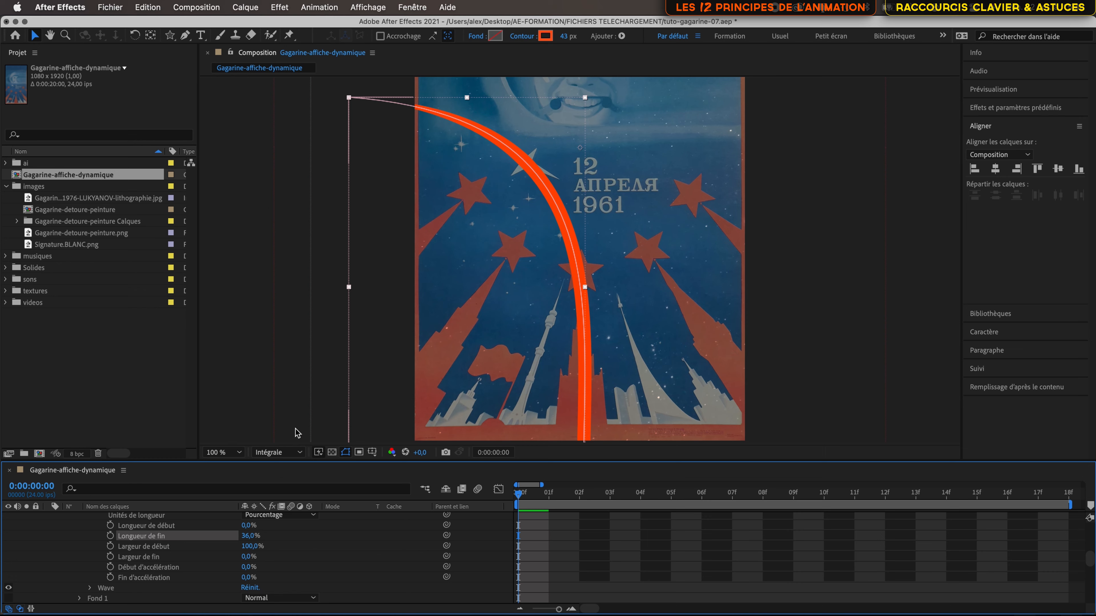
drag(249, 537, 352, 548)
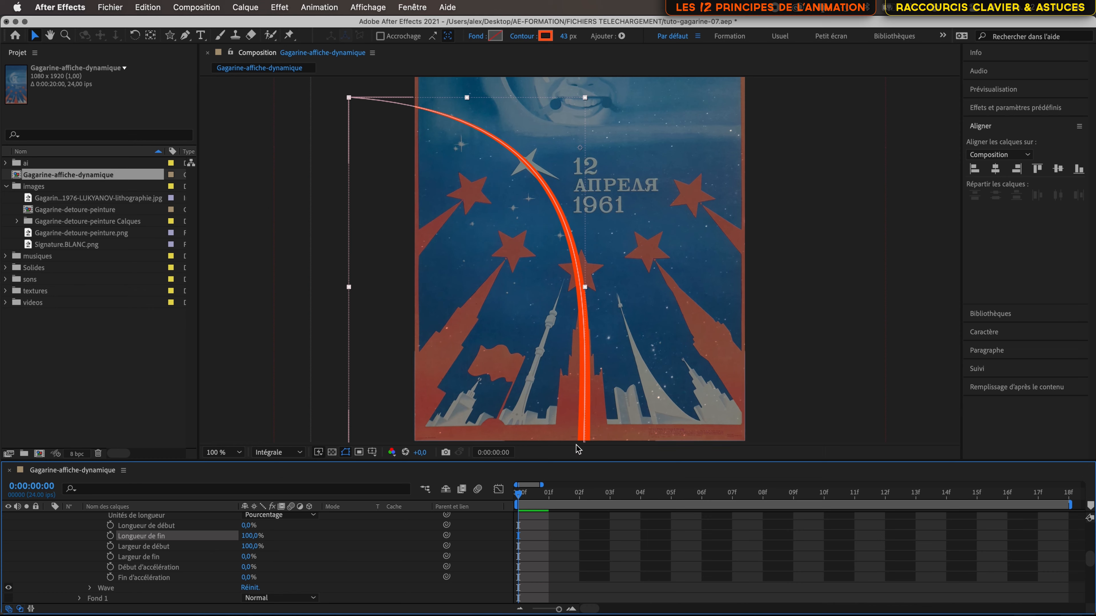
scroll(247, 524, up, 5)
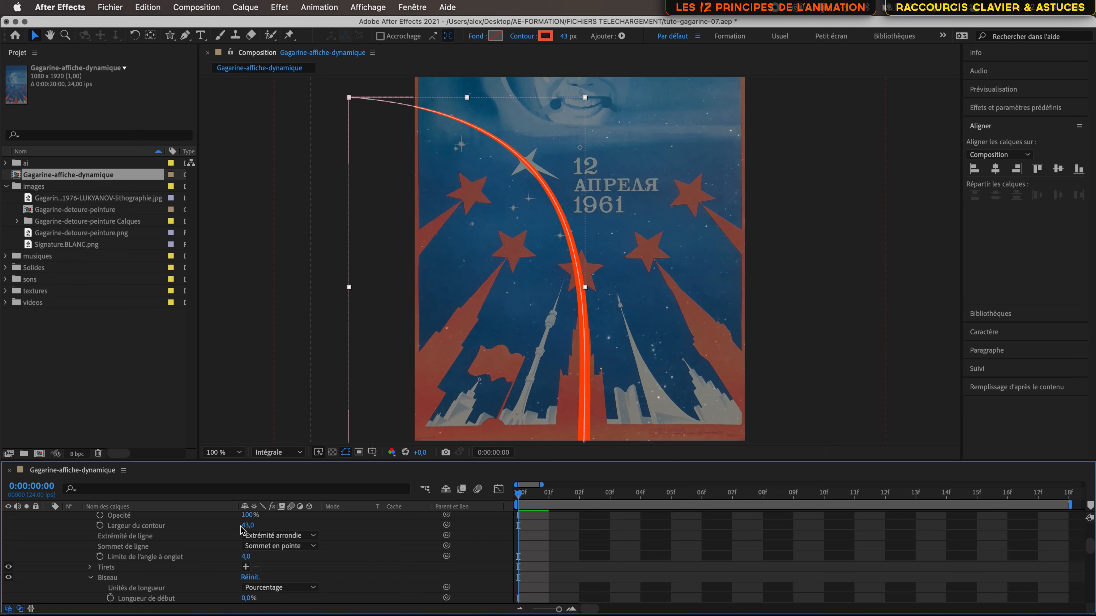
drag(248, 526, 252, 527)
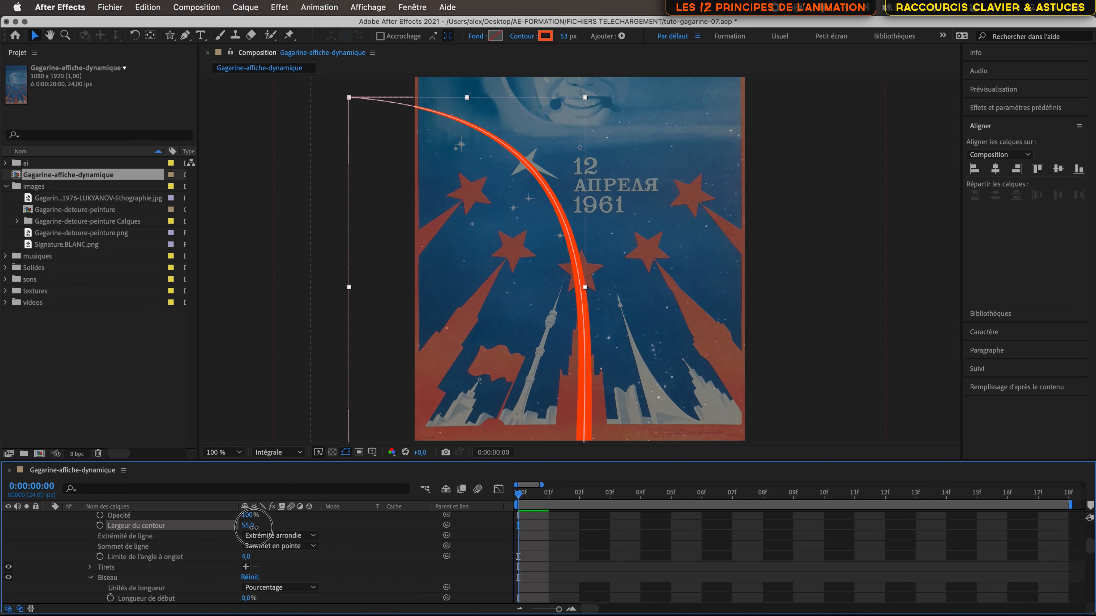
click(247, 526)
text(53)
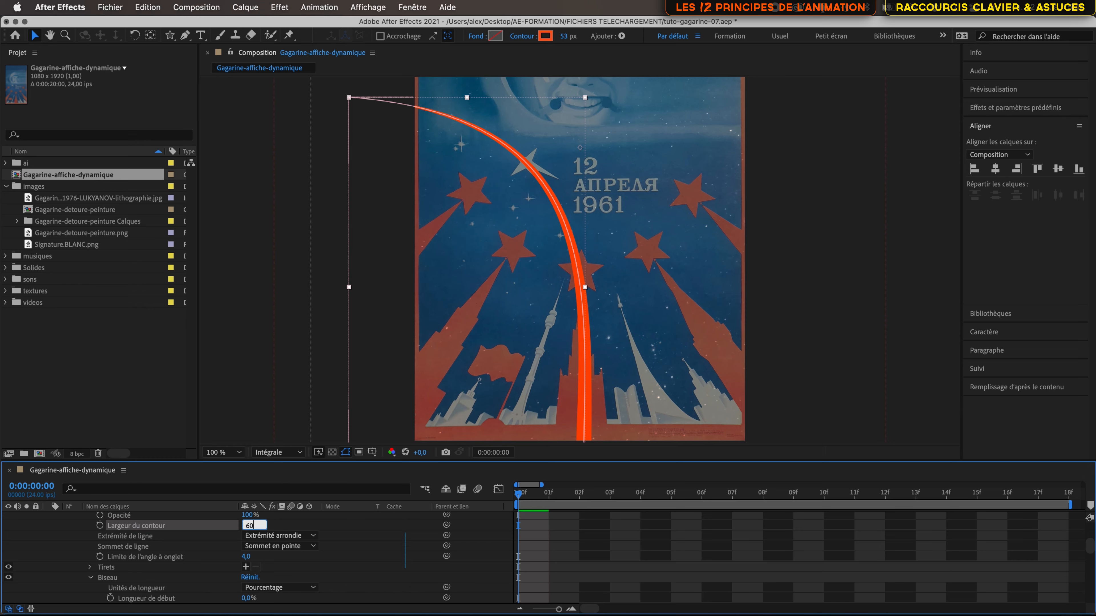
key(Return)
scroll(342, 567, down, 1)
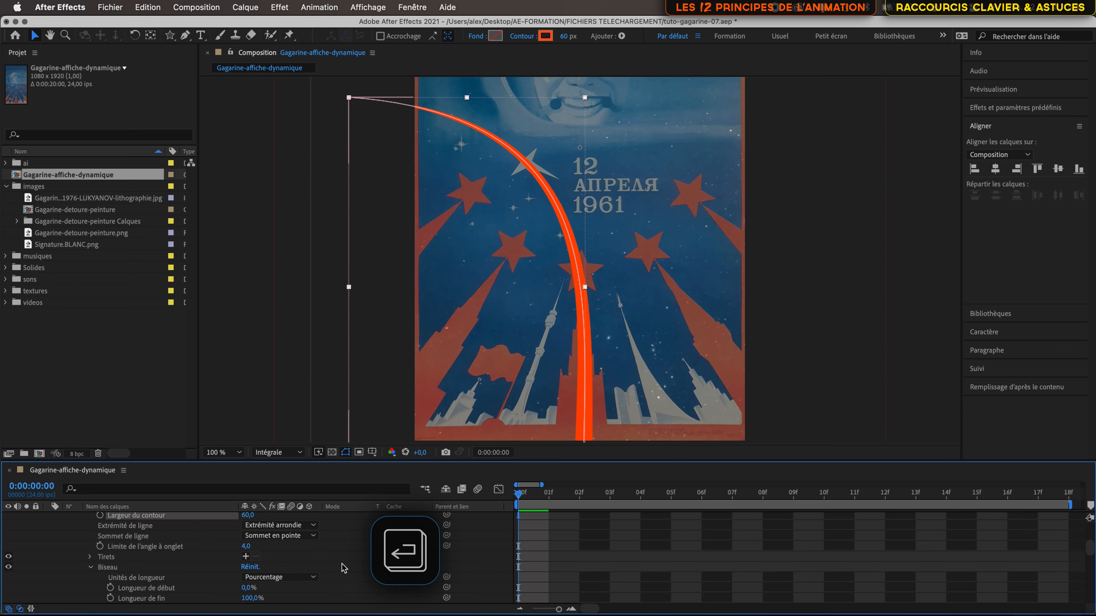
Look over the remaining Biseau settings of the Ligne layer, and collapse the layer's properties.
scroll(342, 567, down, 7)
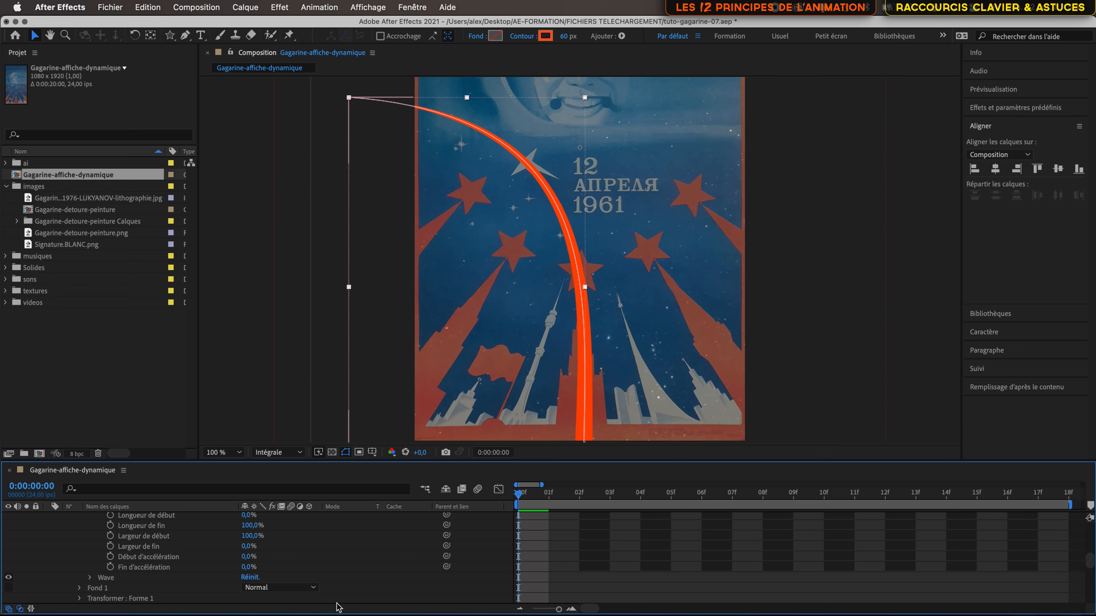
scroll(311, 574, down, 1)
scroll(345, 557, up, 2)
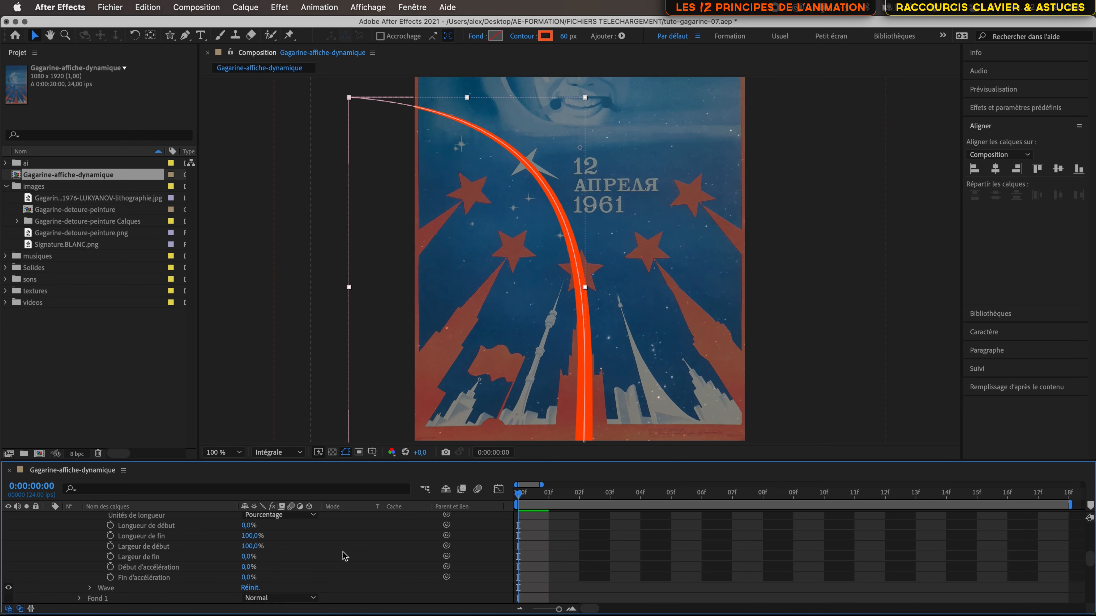
scroll(345, 557, up, 3)
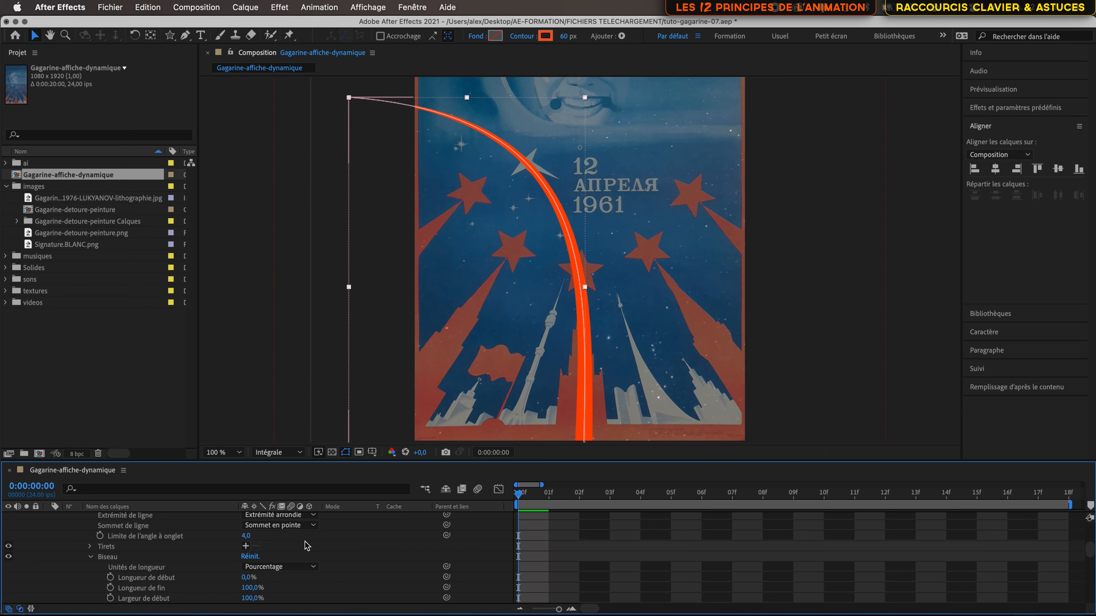
scroll(306, 546, up, 5)
click(161, 517)
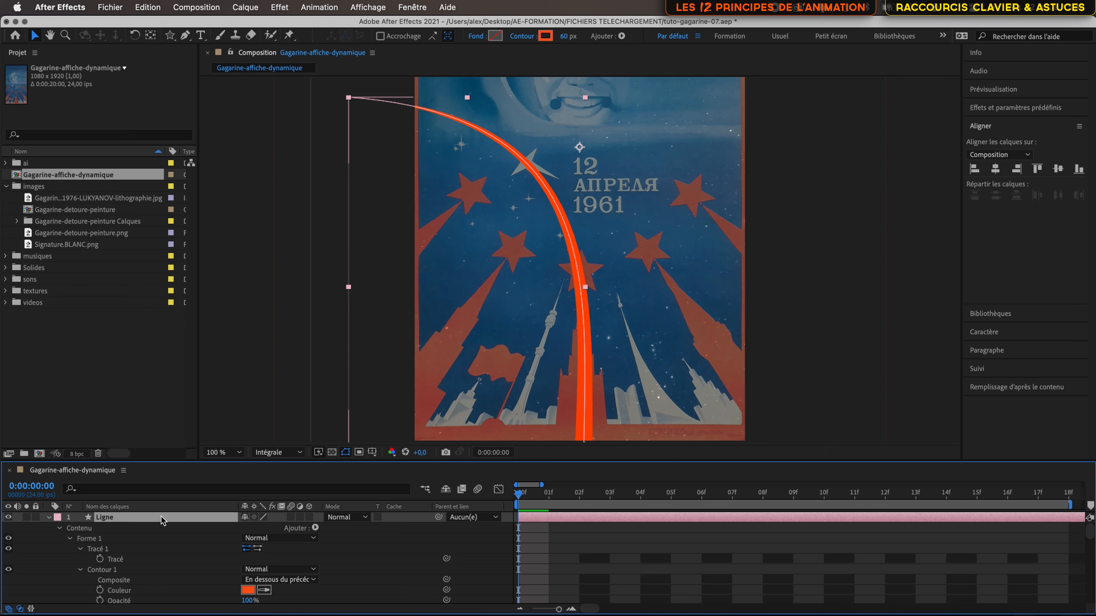
key(u)
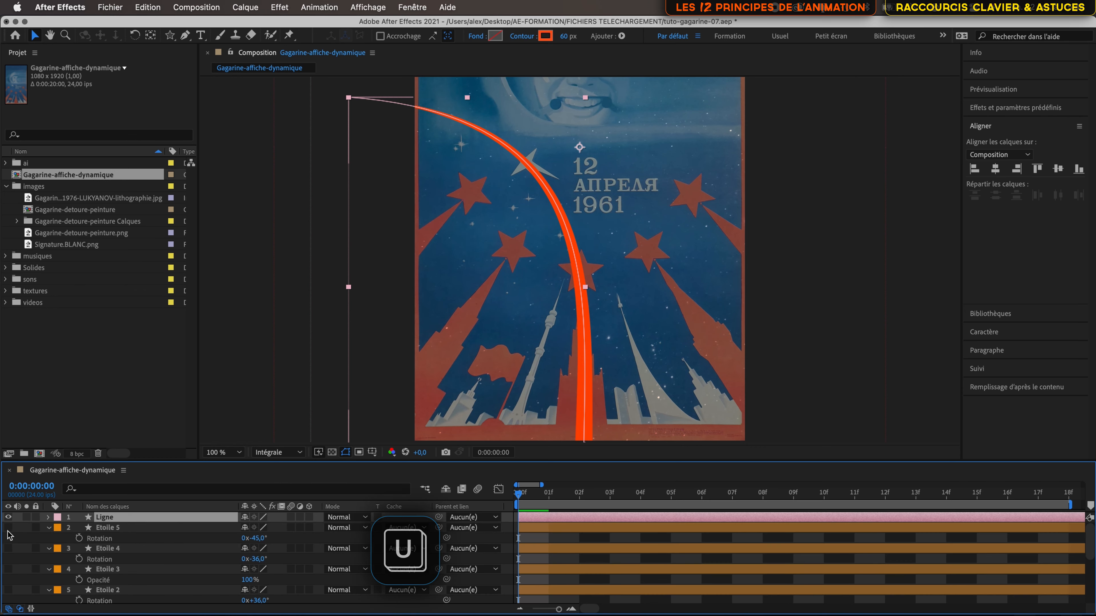
Turn on the visibility of the Etoile 1 to Etoile 5 layers and the Cadre layer.
click(149, 528)
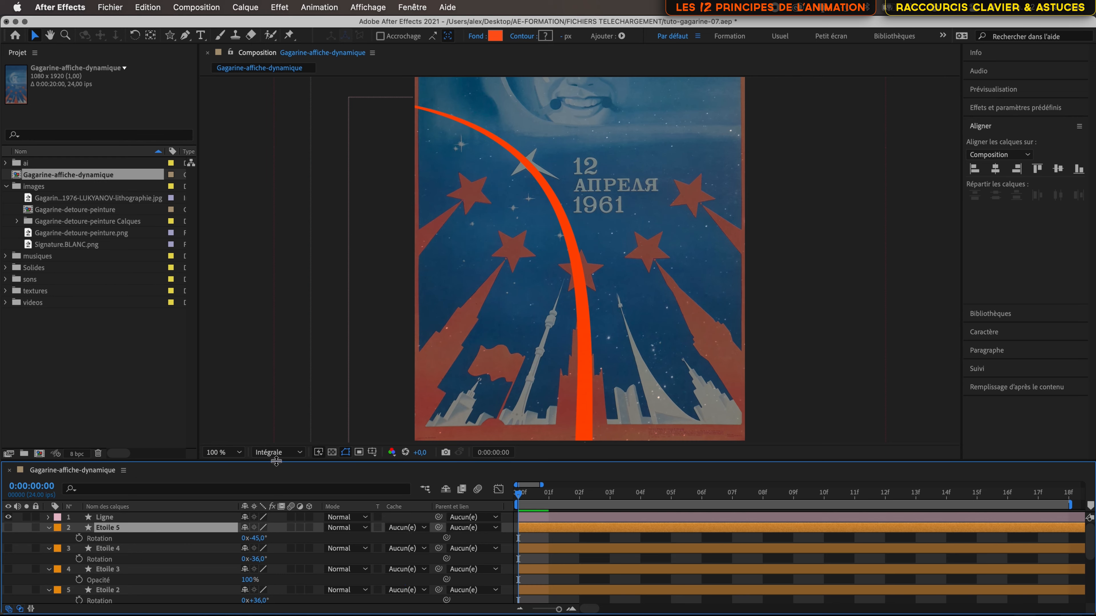
drag(276, 460, 299, 275)
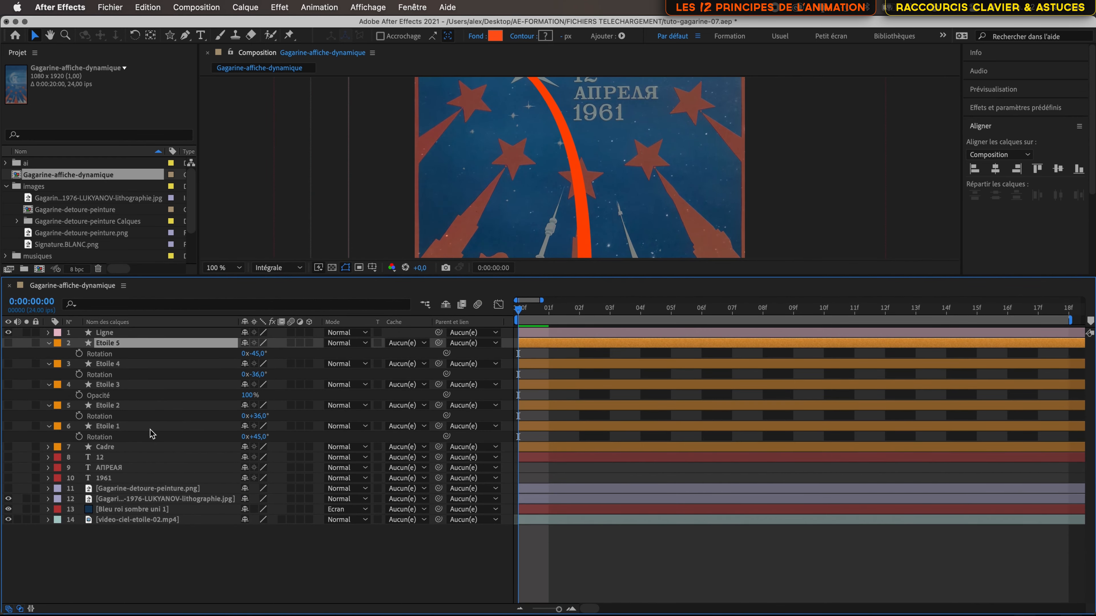
shift+click(150, 430)
drag(8, 343, 8, 451)
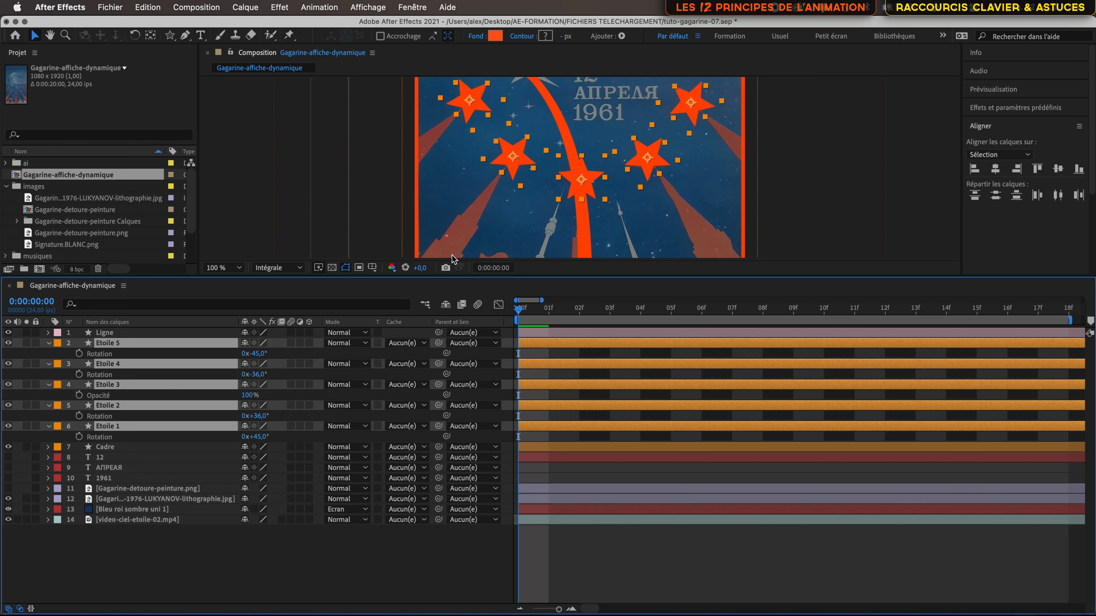
drag(577, 276, 576, 426)
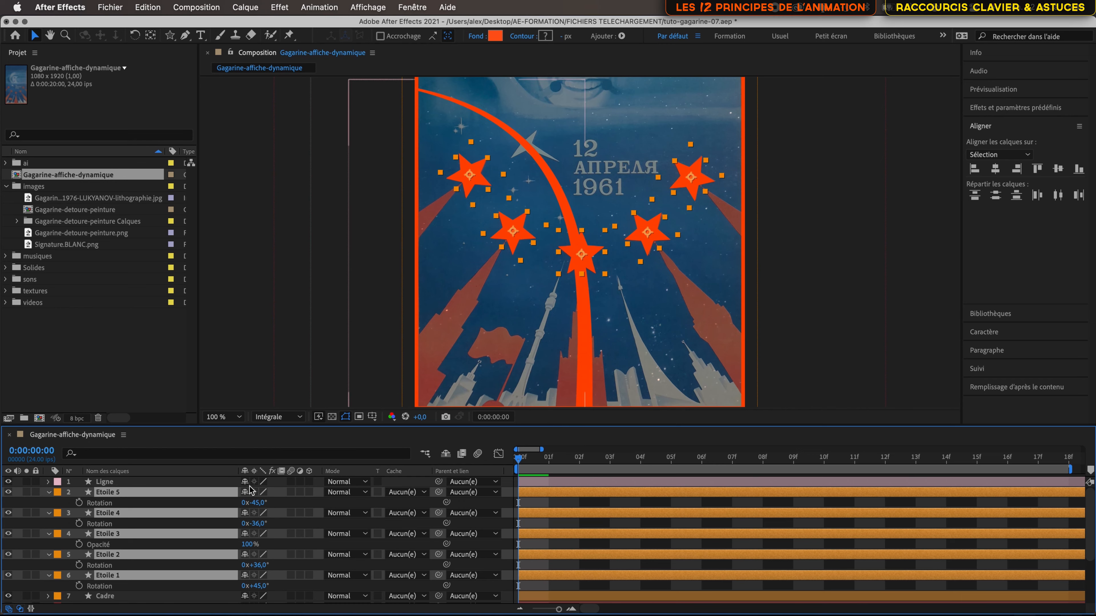
Add a Position keyframe to the central star, Etoile 3, at frame 12.
click(170, 484)
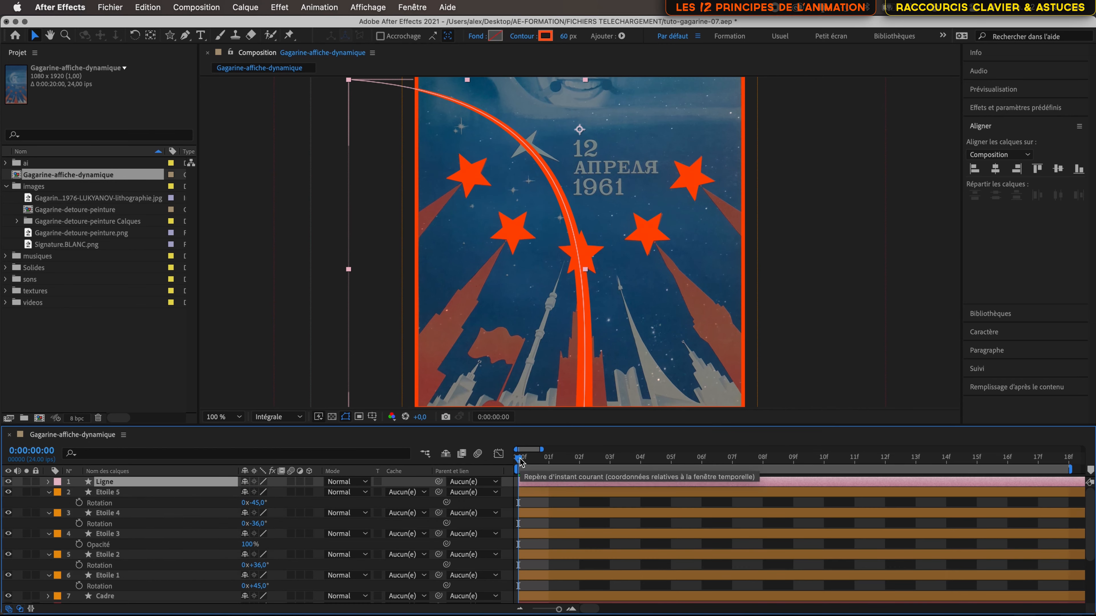
click(144, 495)
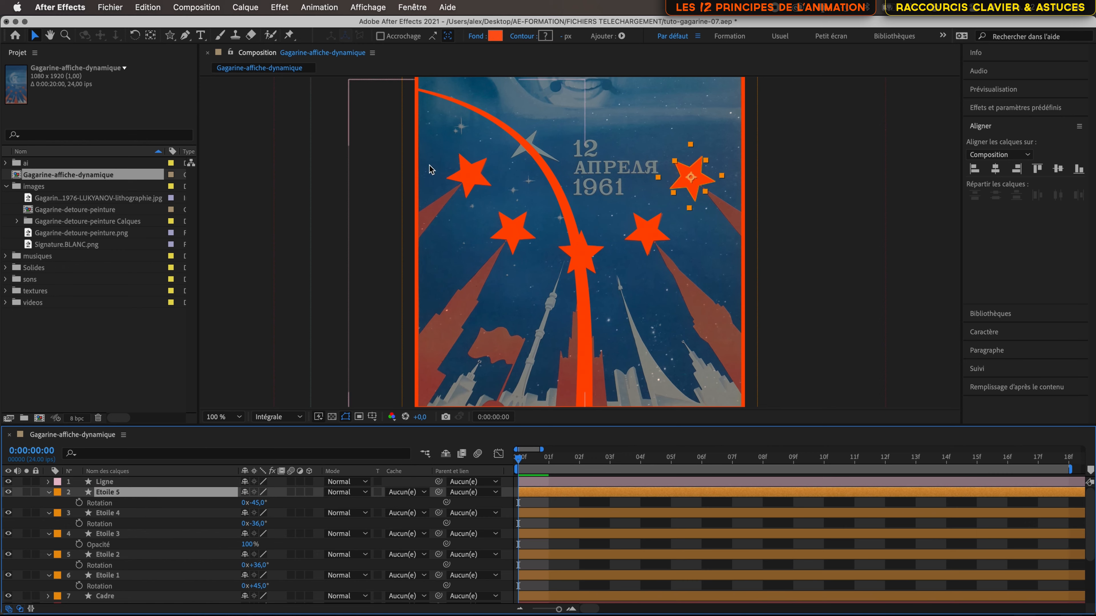
scroll(578, 228, down, 2)
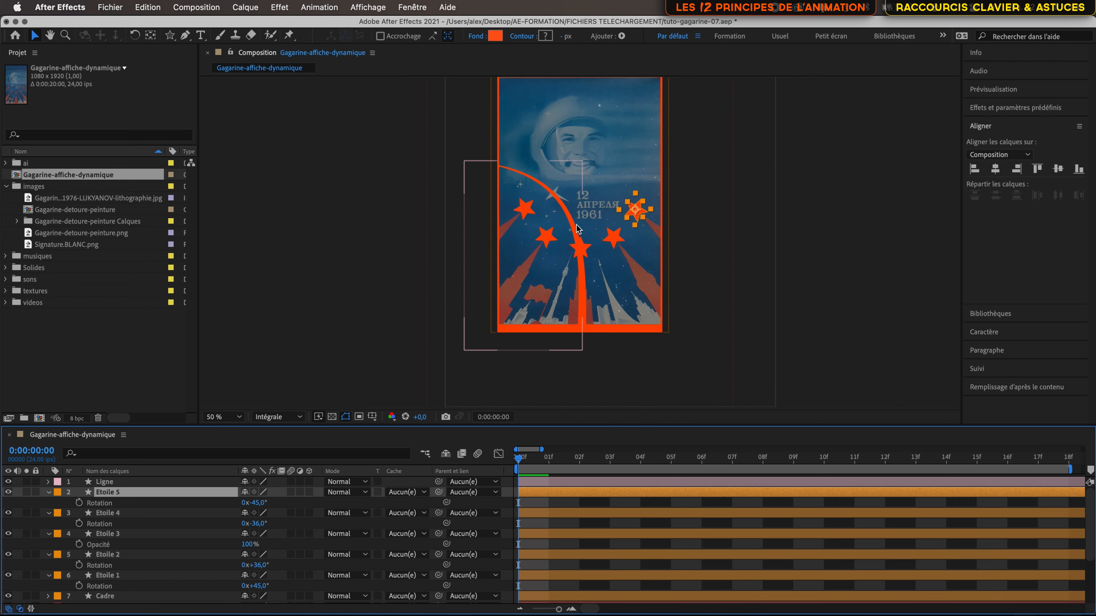
scroll(578, 228, up, 2)
scroll(579, 227, down, 2)
click(583, 250)
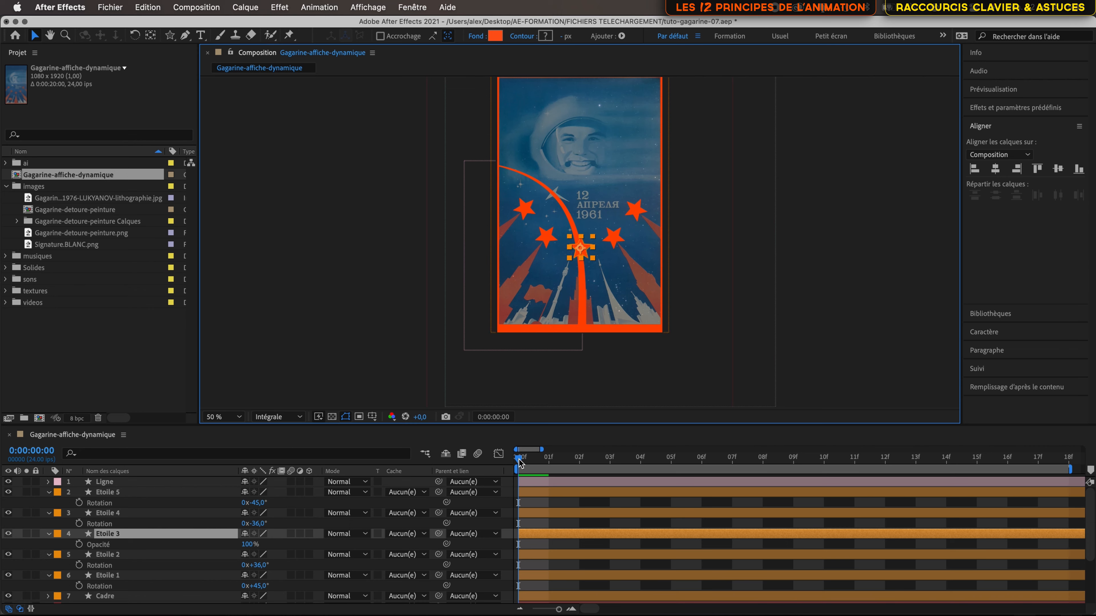
drag(520, 464, 901, 504)
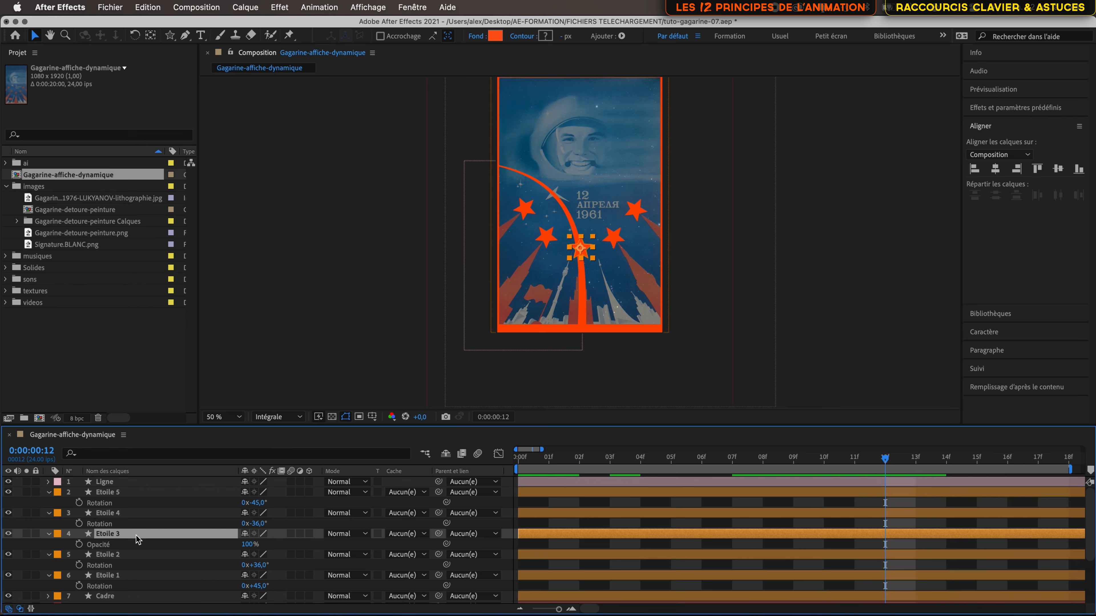
key(p)
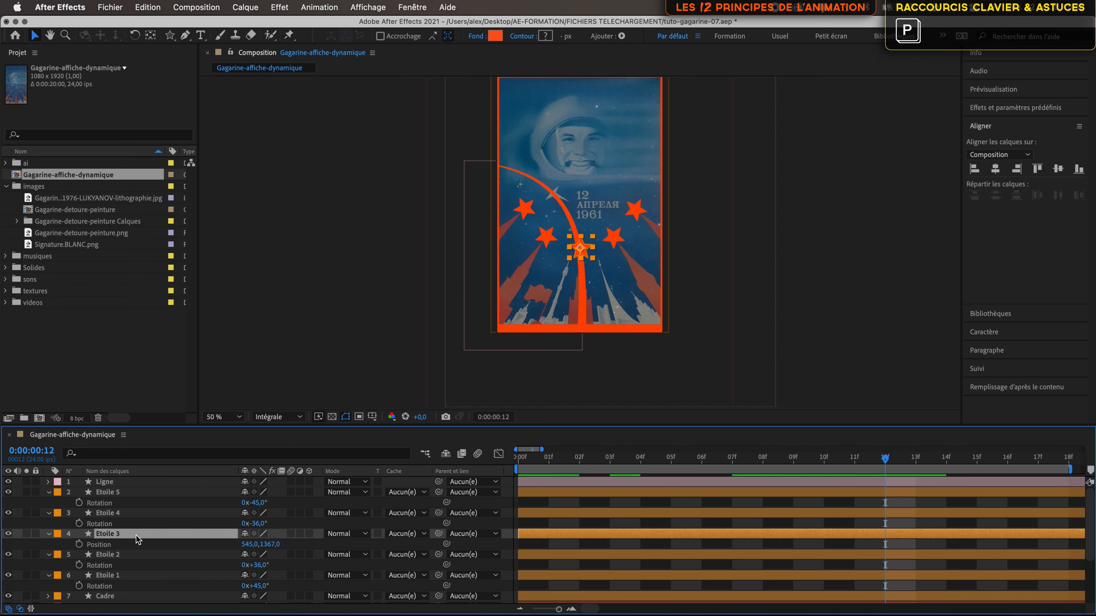
click(80, 545)
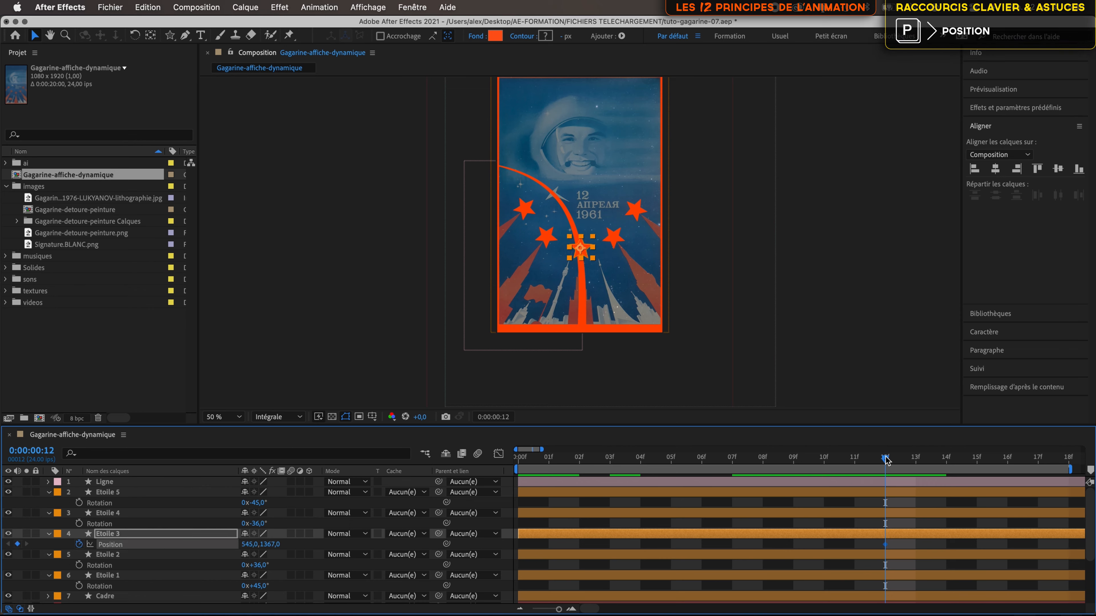
Move Etoile 3 straight down below the poster to about 545, 2331 at frame 0, and preview its motion up to frame 12.
drag(885, 458, 506, 478)
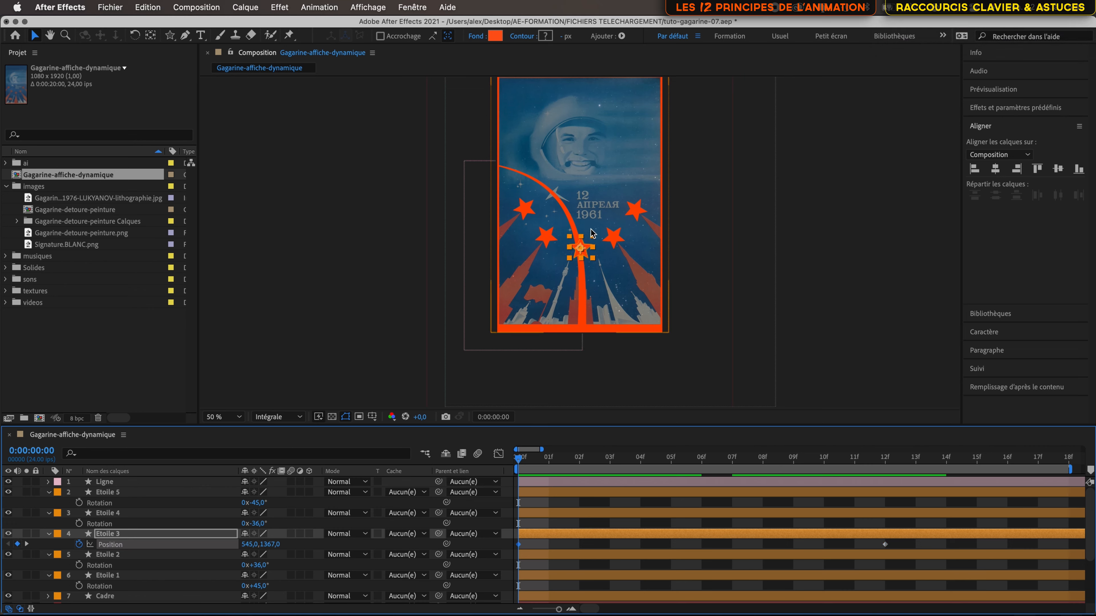
drag(581, 249, 583, 397)
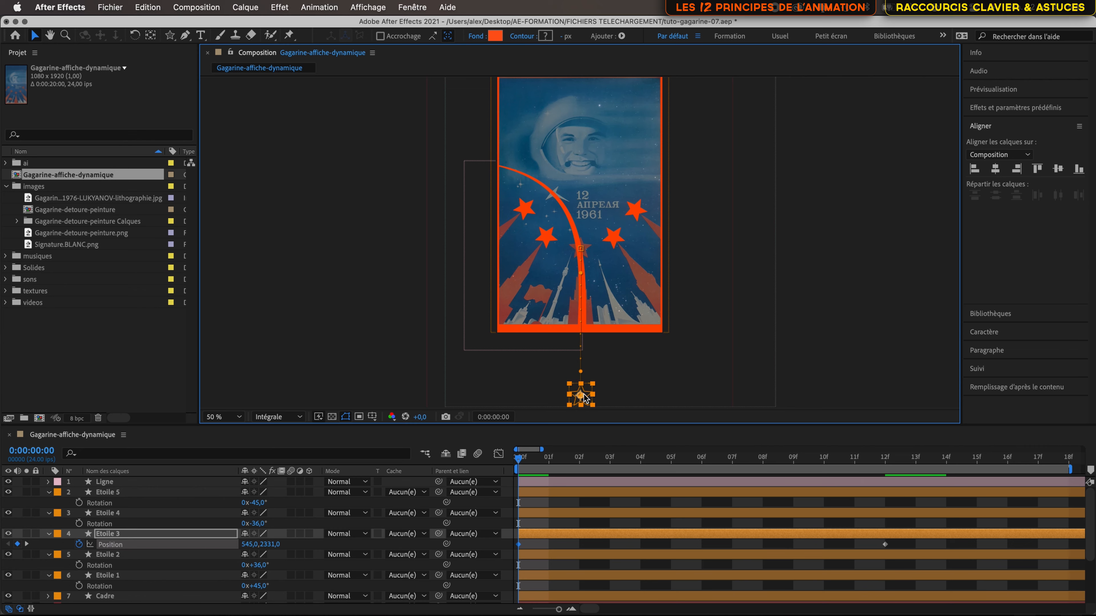
drag(520, 459, 893, 513)
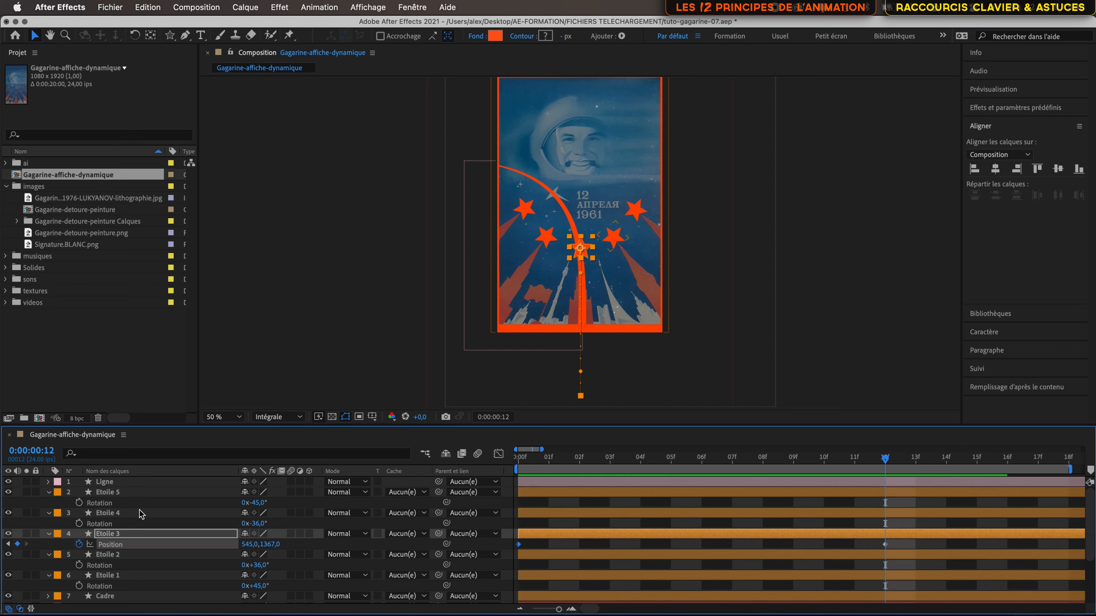
Add Position keyframes to Etoile 5, Etoile 4, Etoile 2 and Etoile 1 together at frame 12.
click(160, 493)
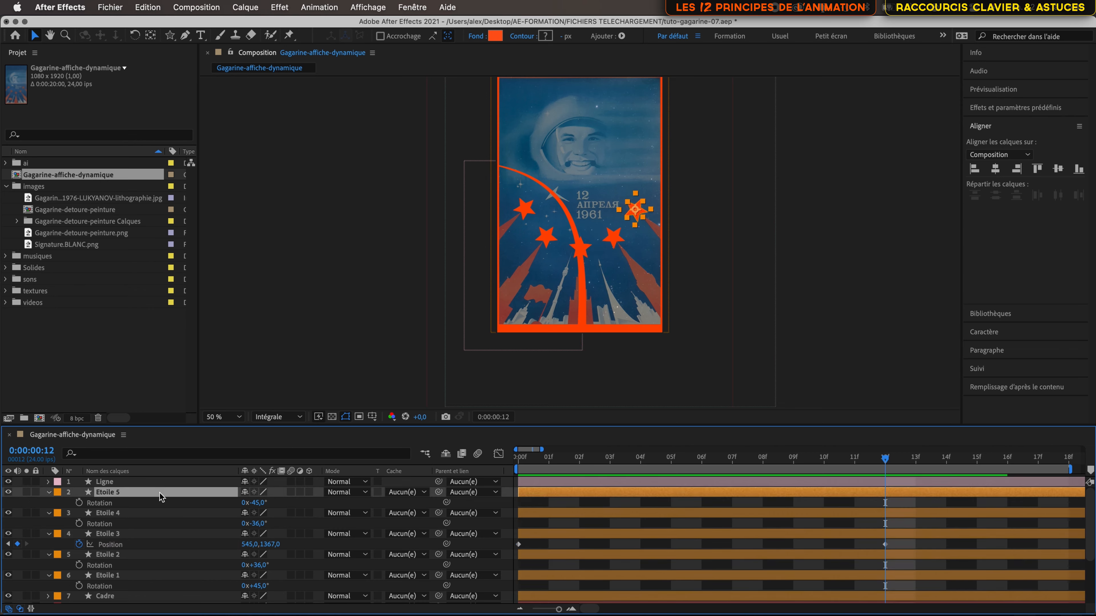
shift+click(151, 515)
shift+click(145, 556)
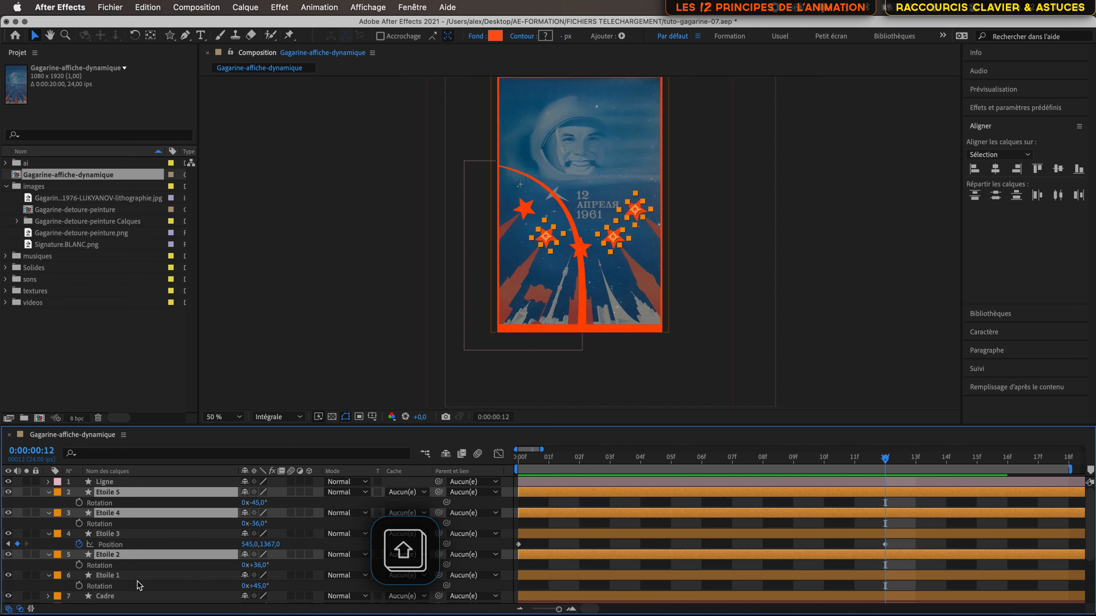
shift+click(137, 578)
key(p)
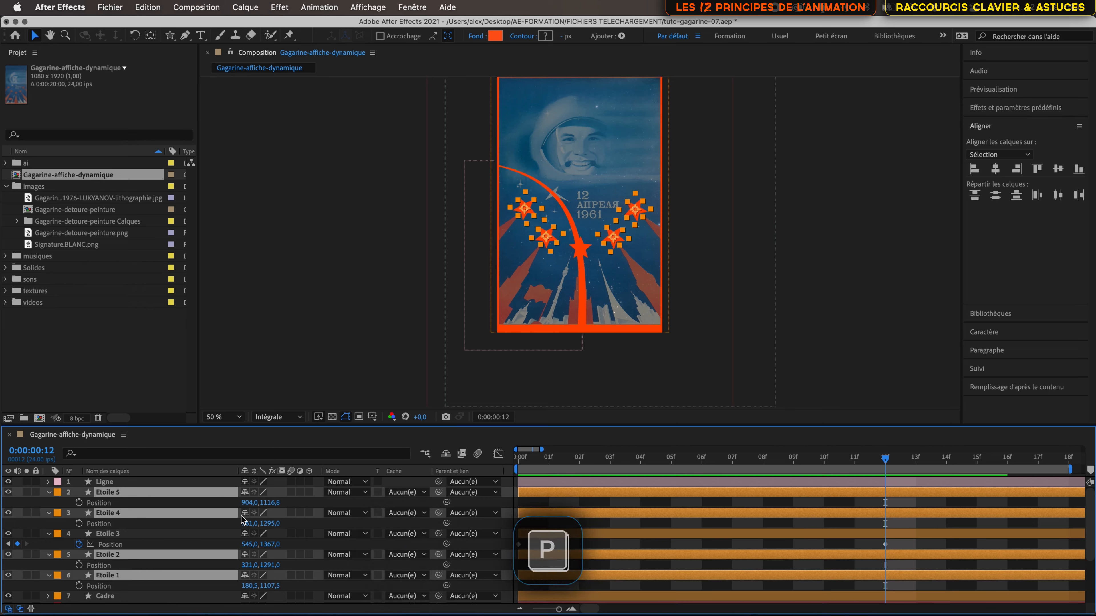
click(79, 502)
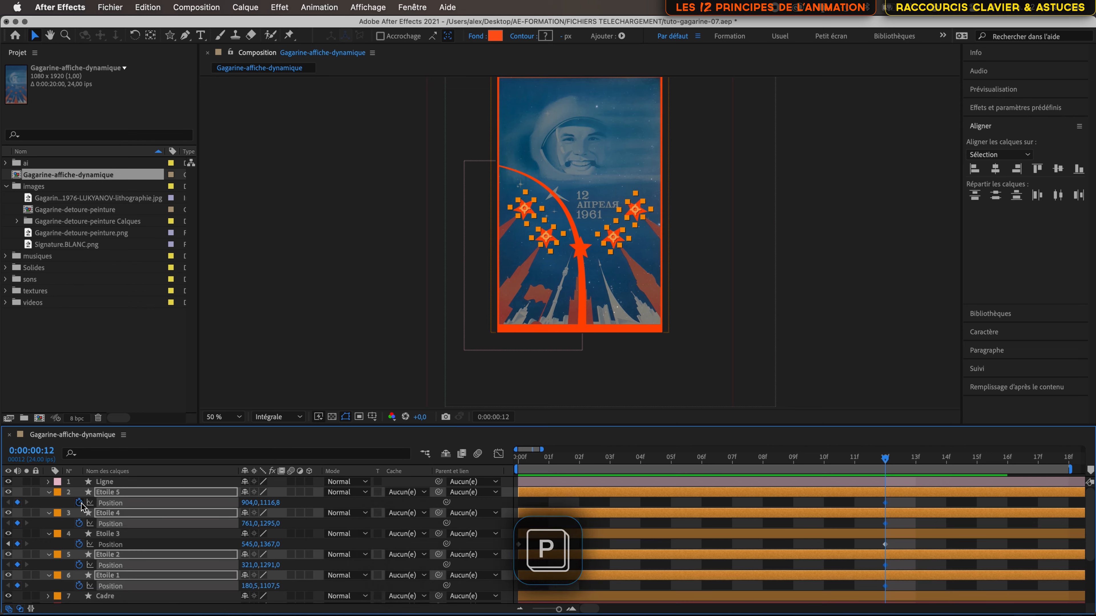
Add matching Position keyframes at frame 0 for Etoile 5, Etoile 4, Etoile 2 and Etoile 1, and deselect them.
drag(885, 458, 516, 479)
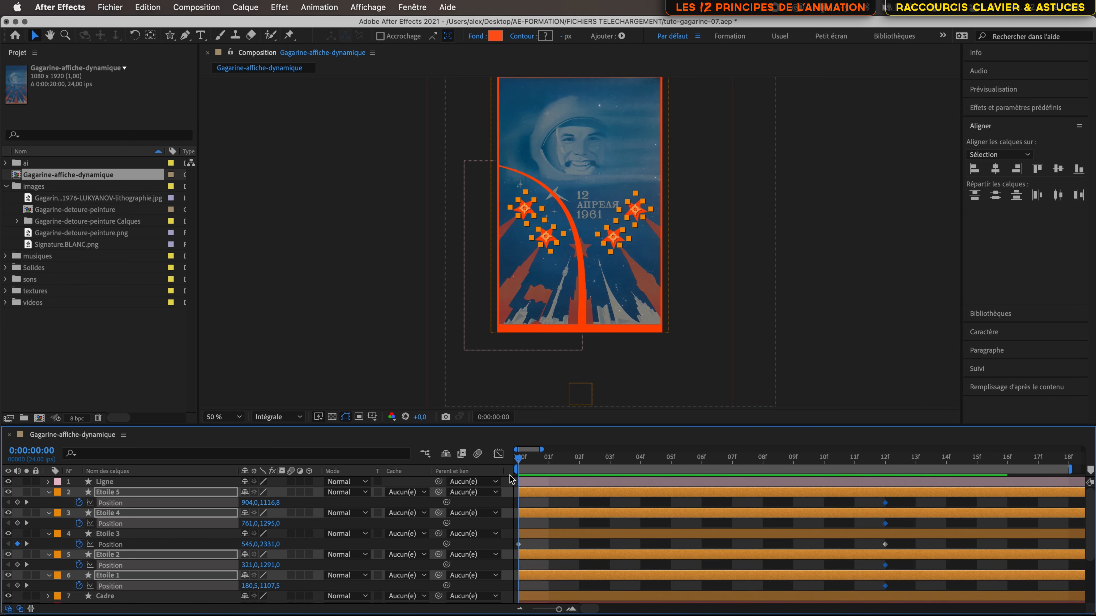
click(18, 503)
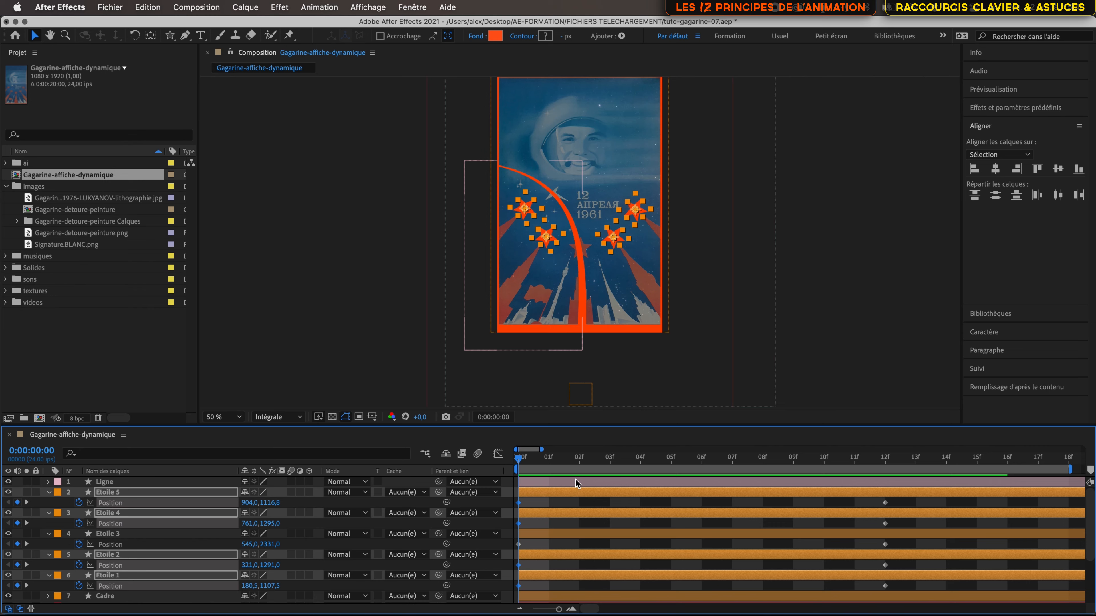
click(551, 503)
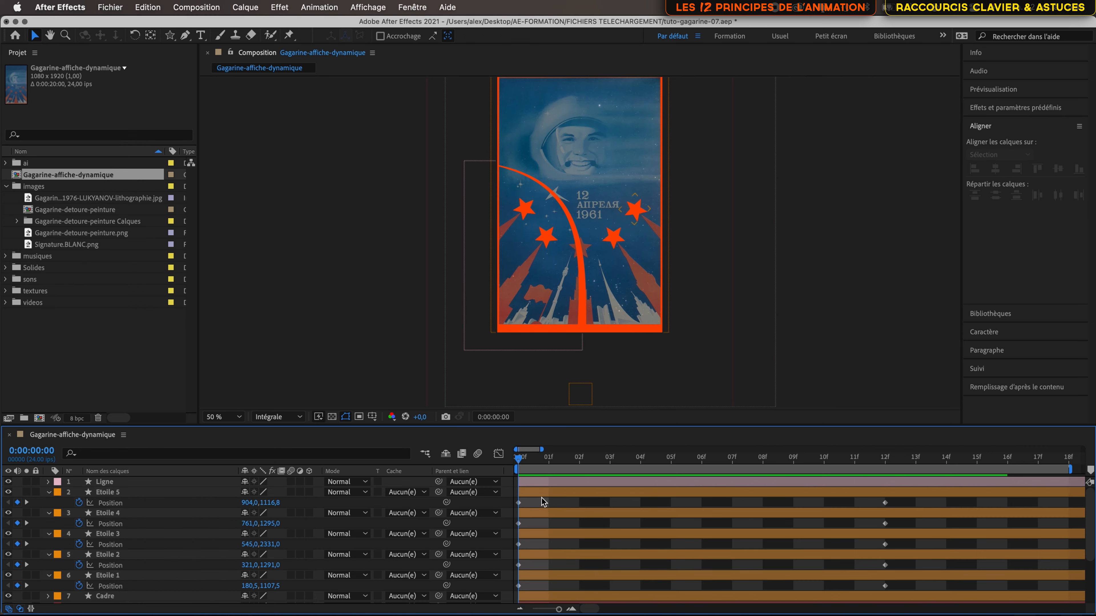
Move Etoile 5 diagonally down and outside the poster's right edge to about 1500, 1641 at frame 0.
click(541, 491)
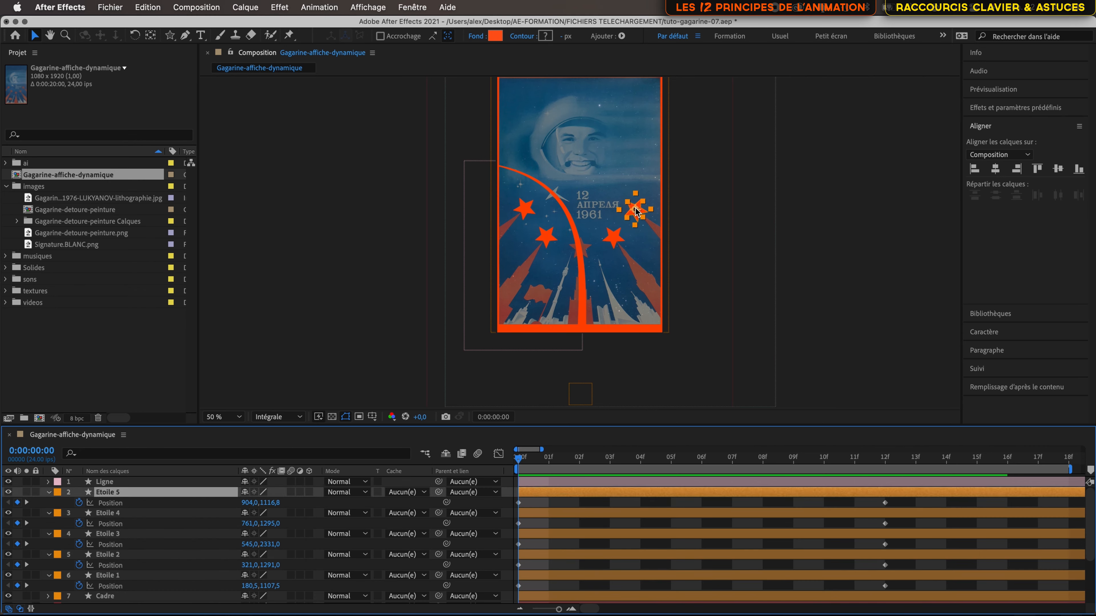
drag(636, 210, 726, 290)
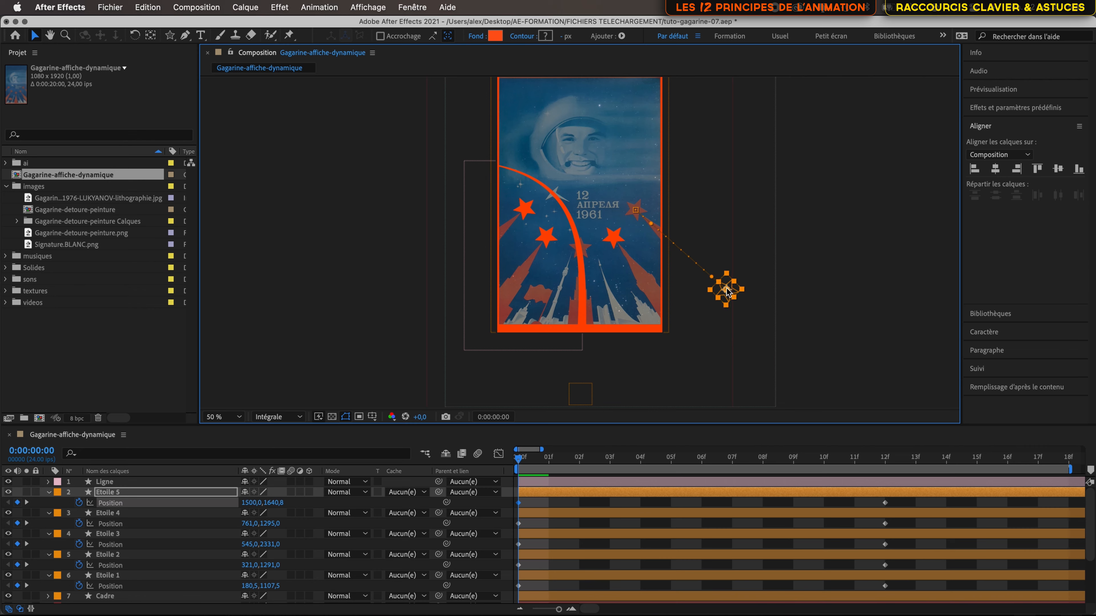
At frame 0, move Etoile 4 diagonally outside the poster's lower-right corner to about 1397, 2191 and Etoile 2 outside the lower-left corner to about -323, 2183.
click(151, 514)
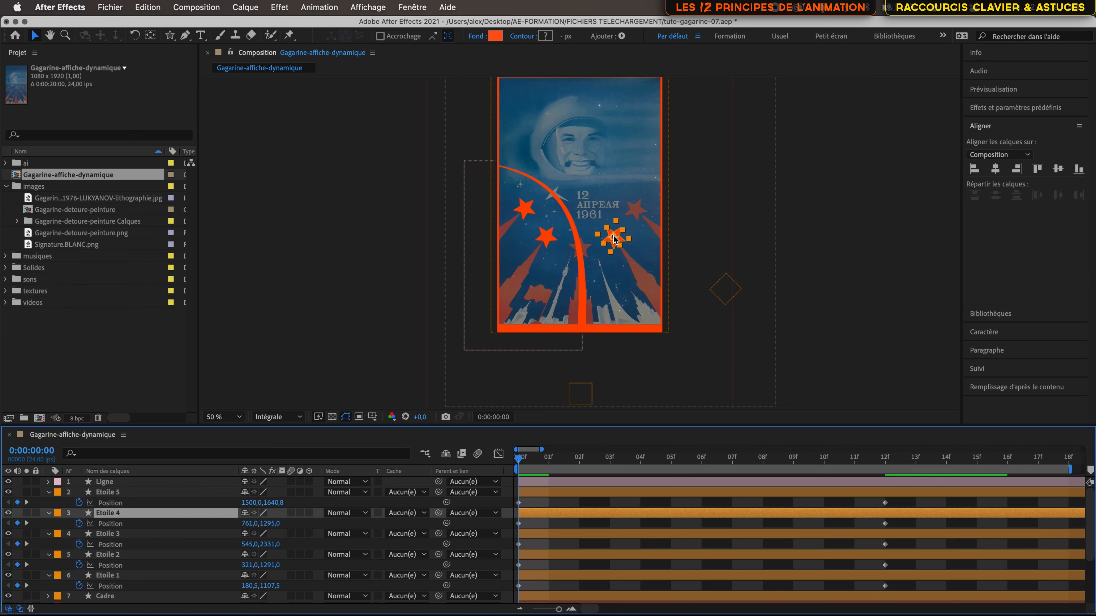
drag(613, 239, 710, 372)
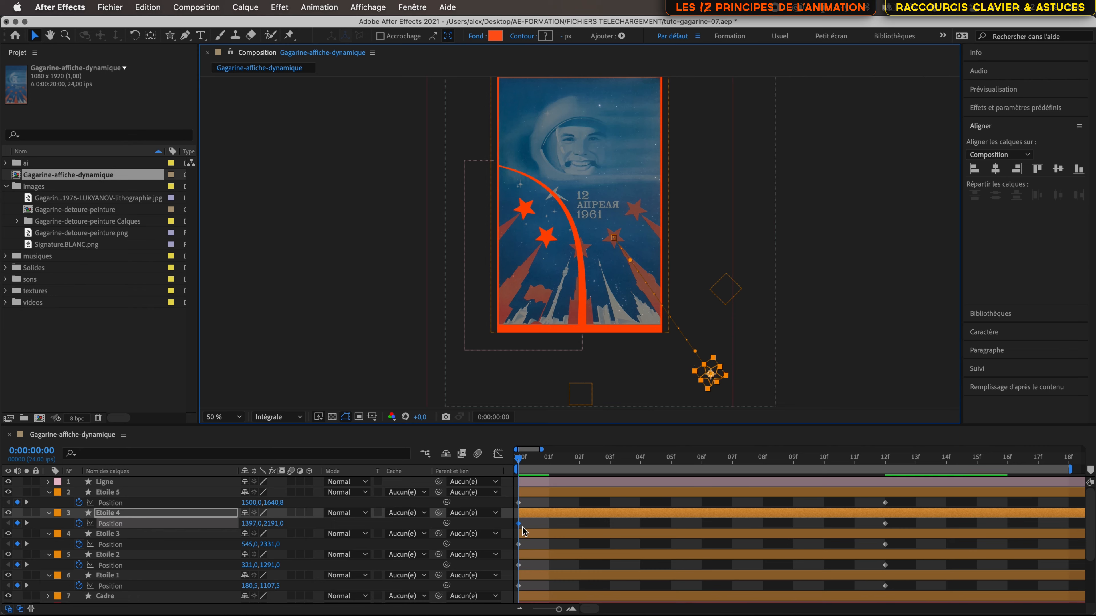
click(168, 556)
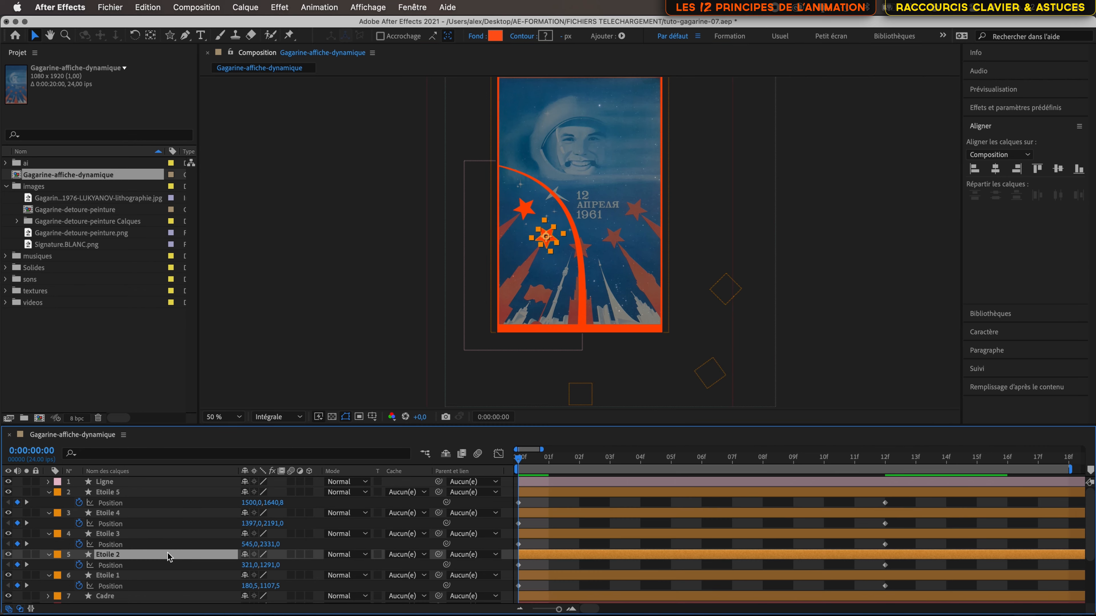
drag(546, 235, 447, 372)
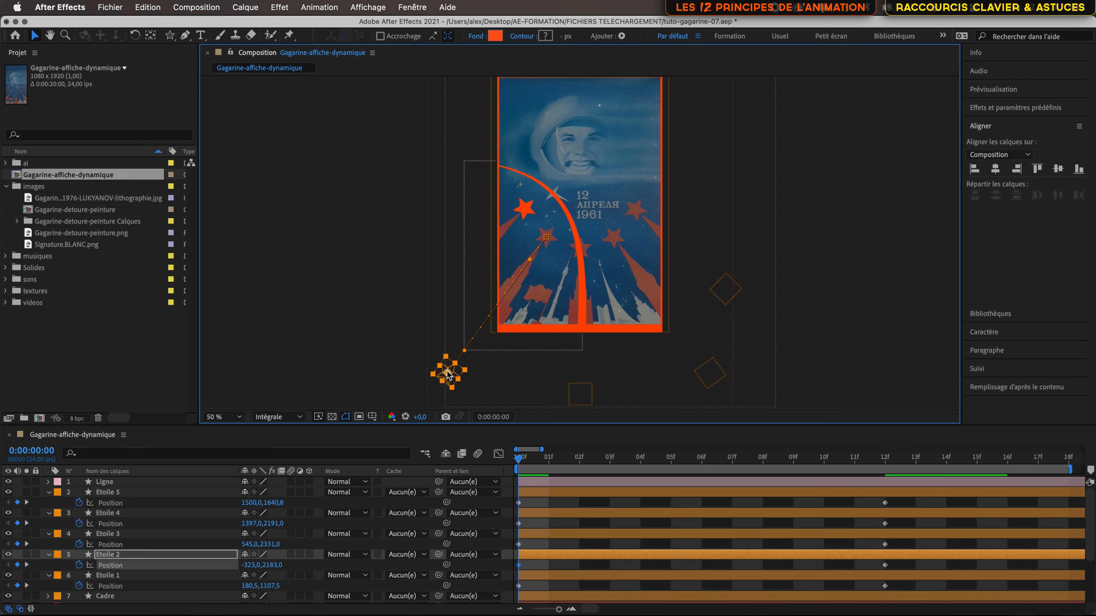
Move Etoile 1 diagonally down beyond the poster's left edge to about -431, 1643 at frame 0, and preview the stars' motion.
click(150, 577)
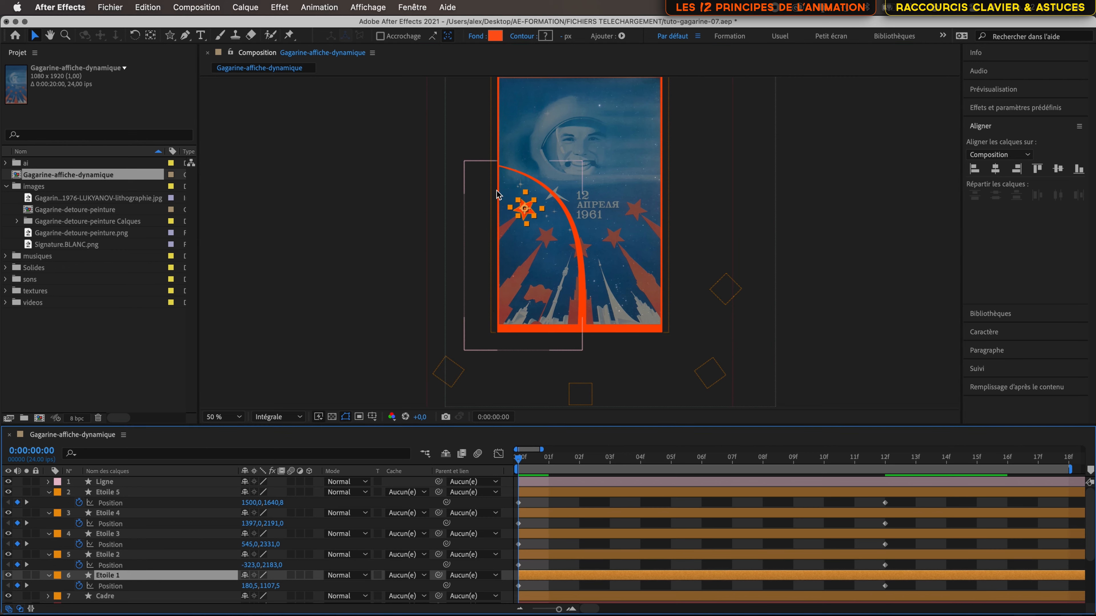
drag(526, 210, 431, 291)
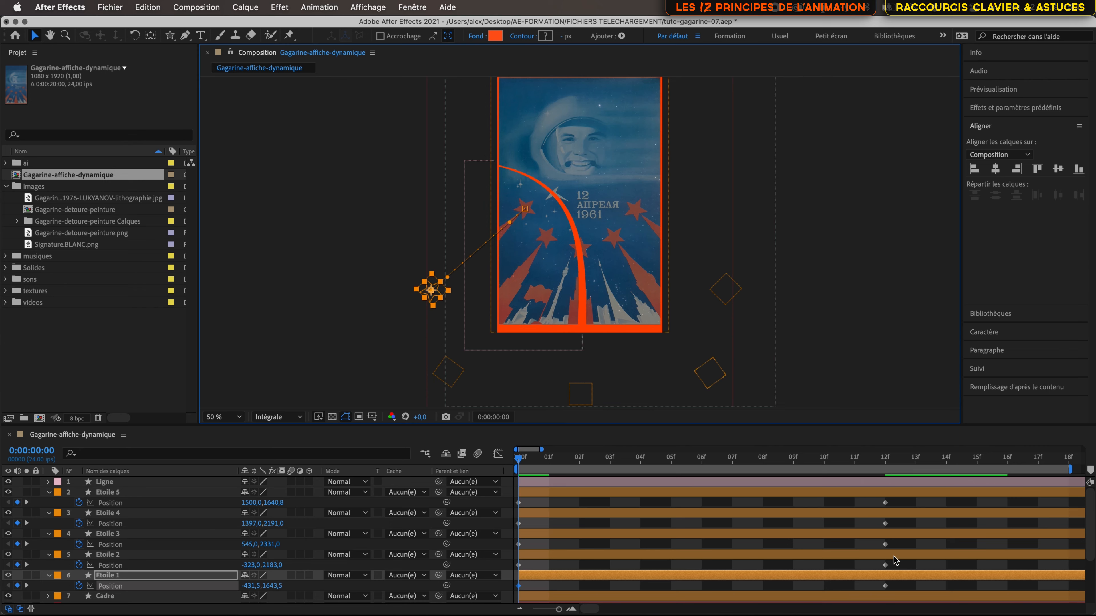
drag(520, 457, 462, 522)
key(space)
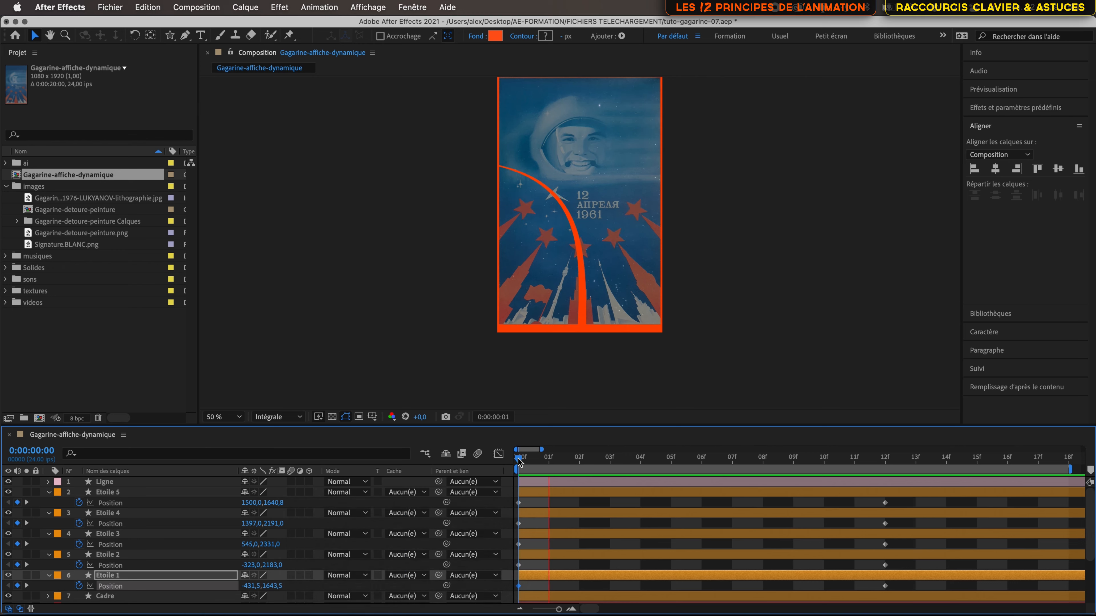
Apply Easy Ease to all Position keyframes of the five stars at frames 0 and 12, and return to frame 0.
drag(519, 458, 517, 595)
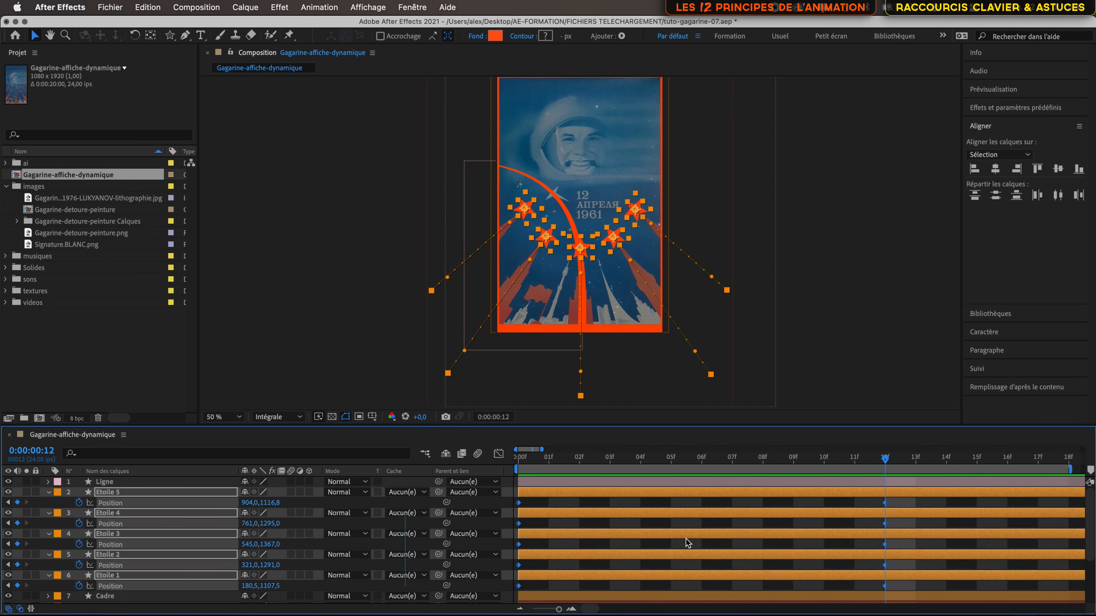
key(F9)
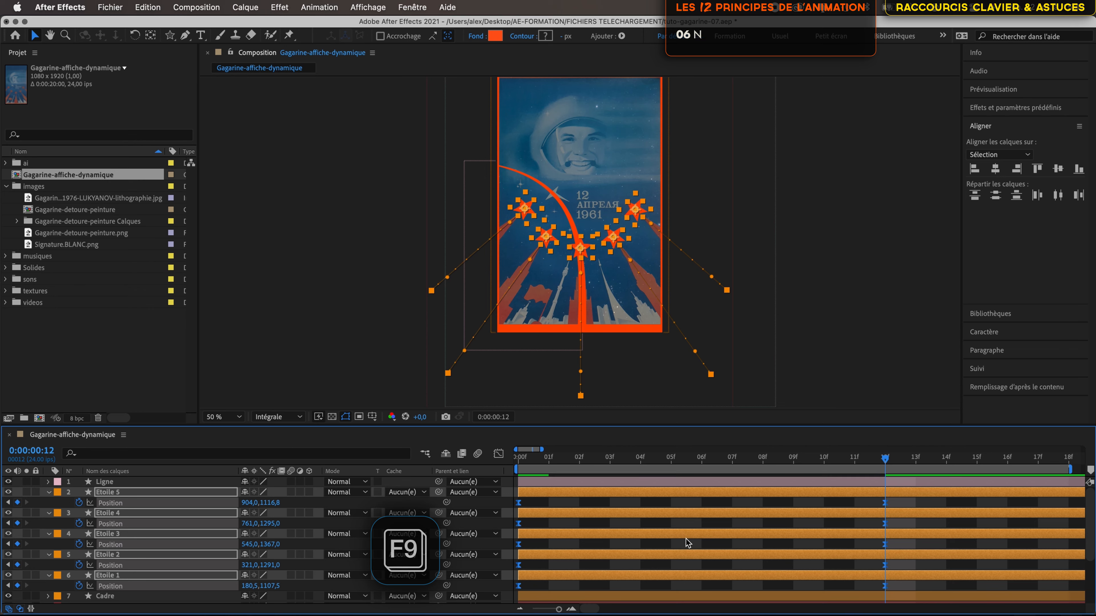
click(542, 504)
drag(545, 494, 501, 611)
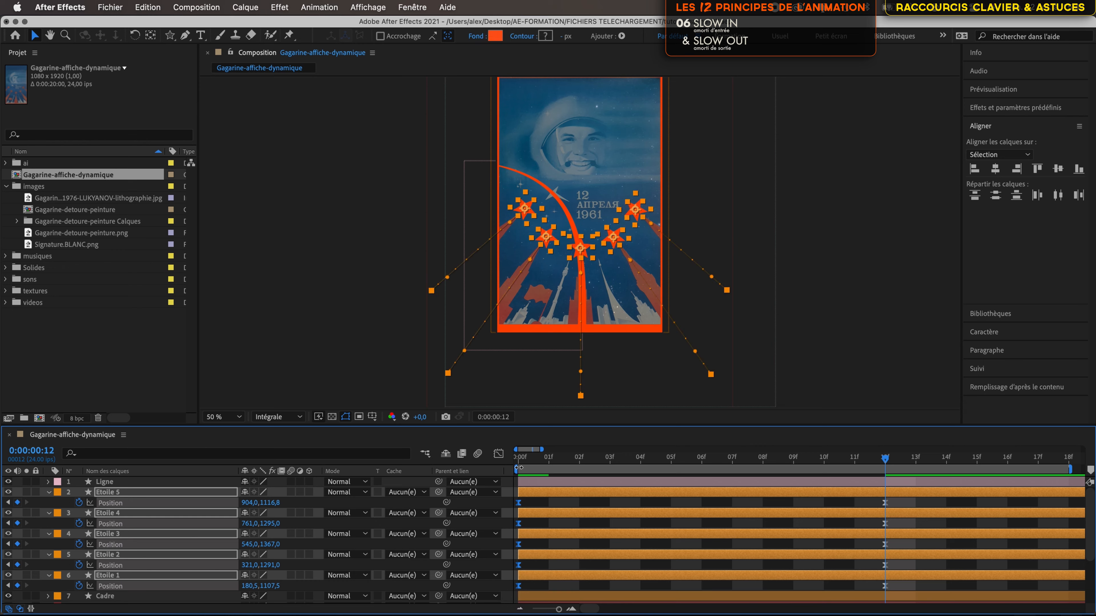
drag(534, 462, 513, 475)
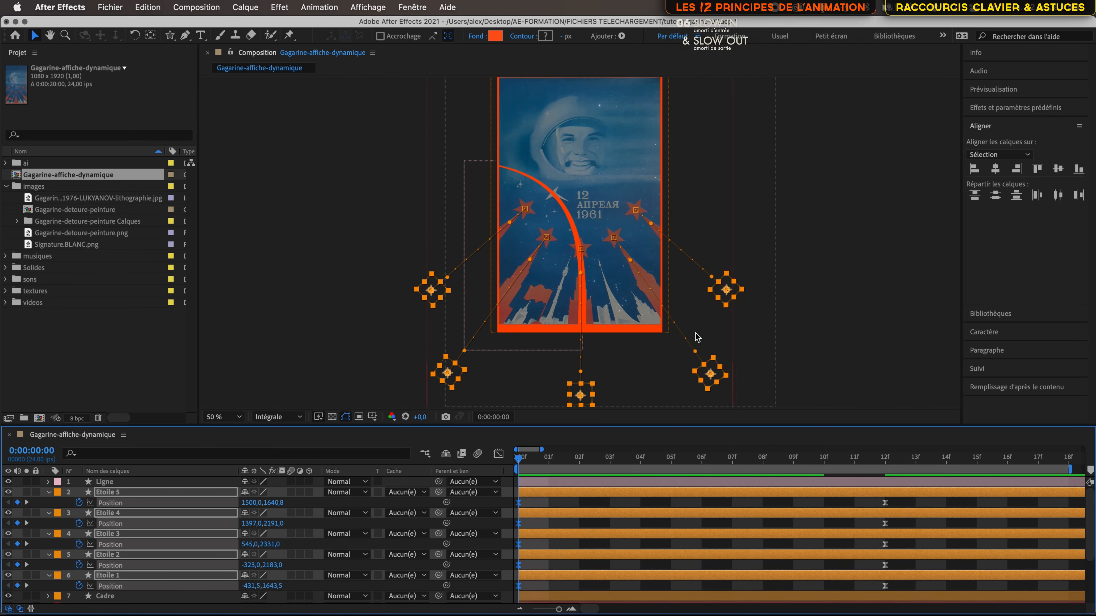
In the speed graph, shorten the outgoing ease of the five stars' frame 0 Position keyframes to about half a frame.
click(501, 453)
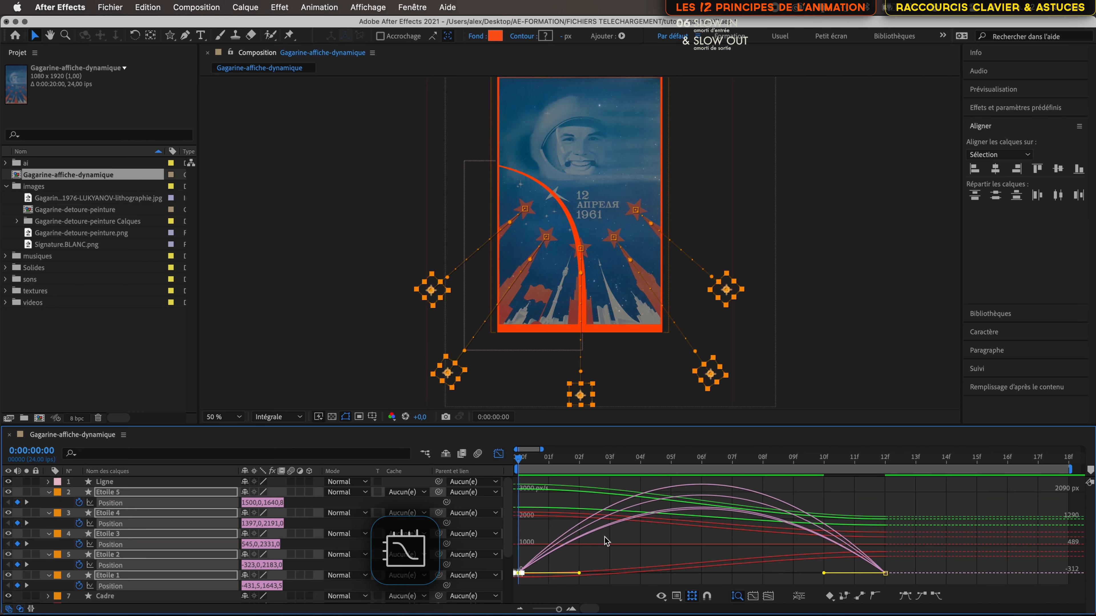
click(498, 453)
drag(543, 500, 514, 594)
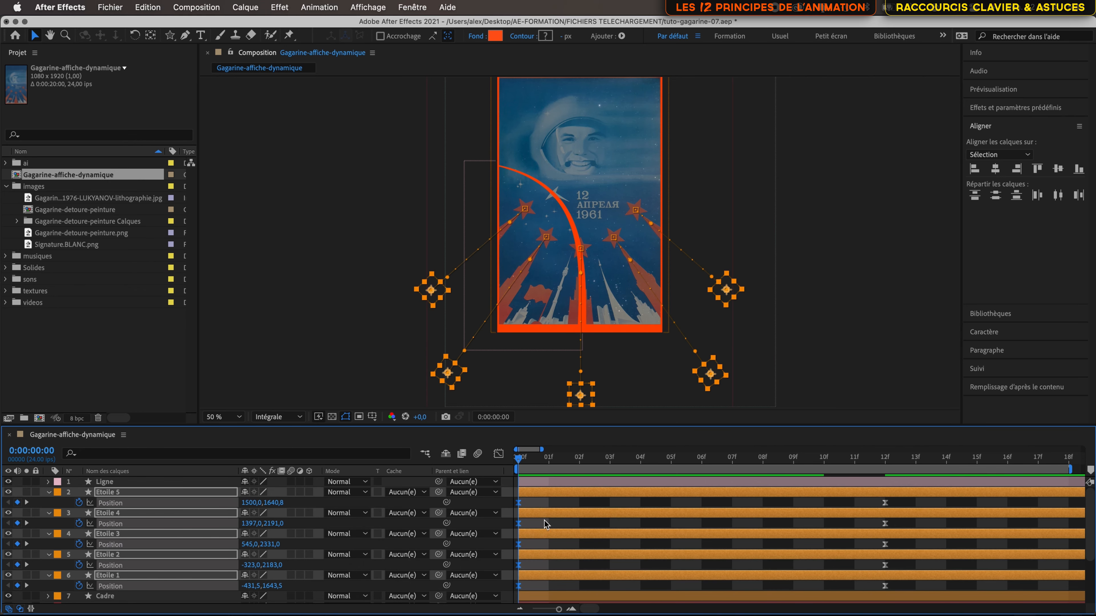
click(499, 454)
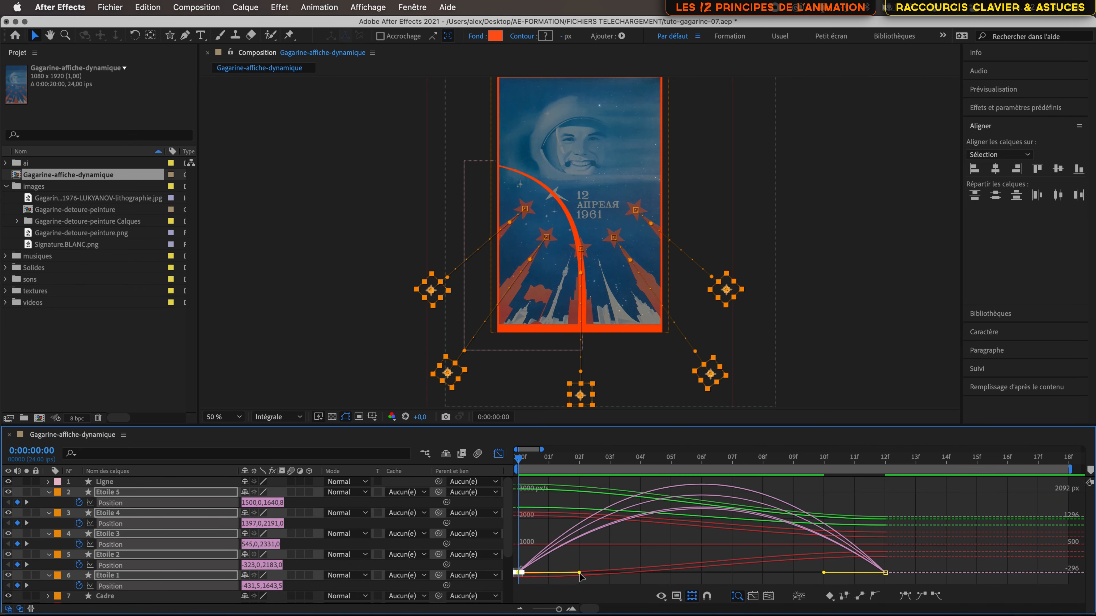
drag(581, 576, 533, 581)
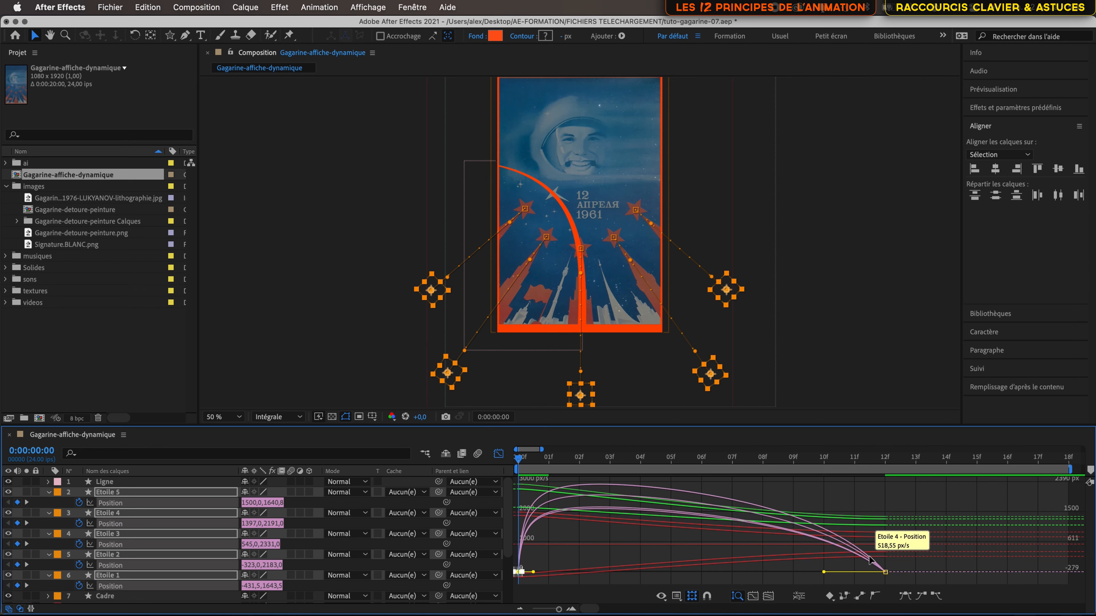
Stretch the incoming ease of the frame 12 Position keyframes back to about frame 6.5, preview the motion, and close the graph editor.
click(903, 561)
drag(903, 561, 715, 578)
key(space)
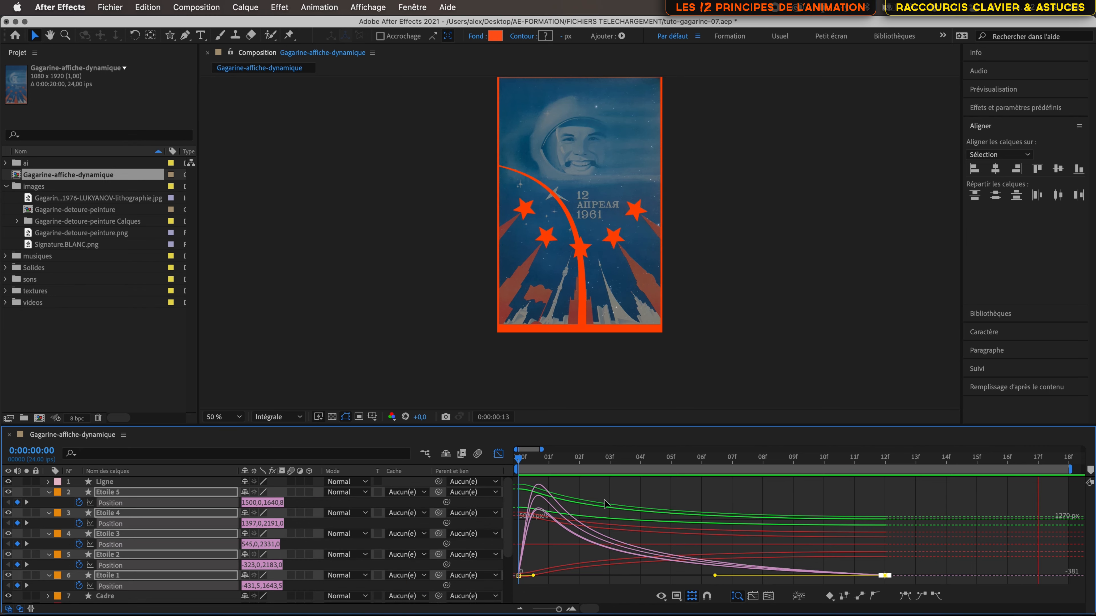
click(684, 478)
drag(684, 478, 465, 565)
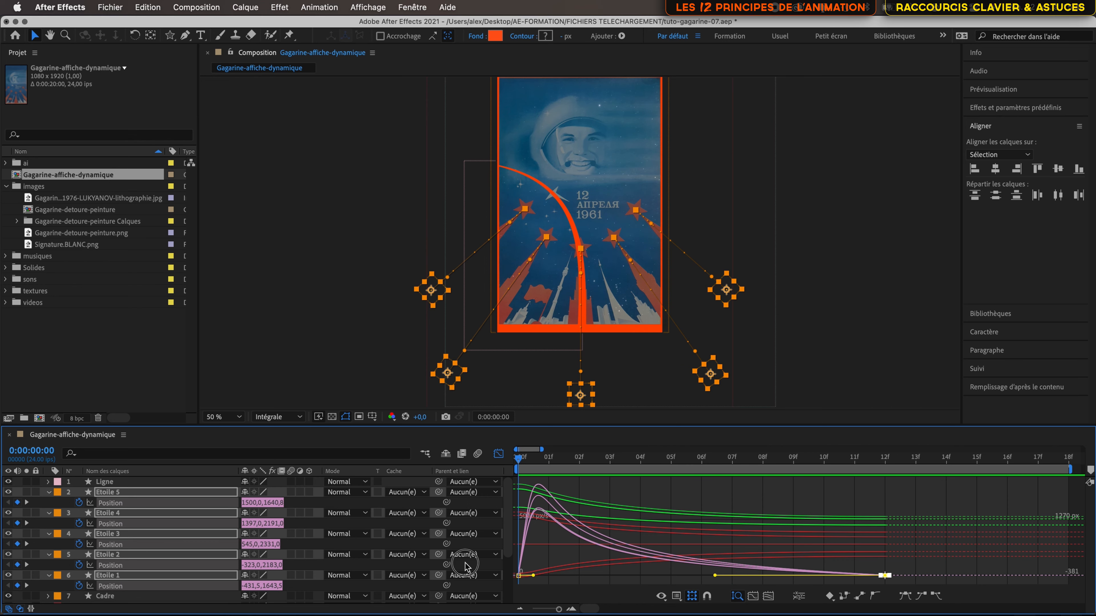
click(499, 454)
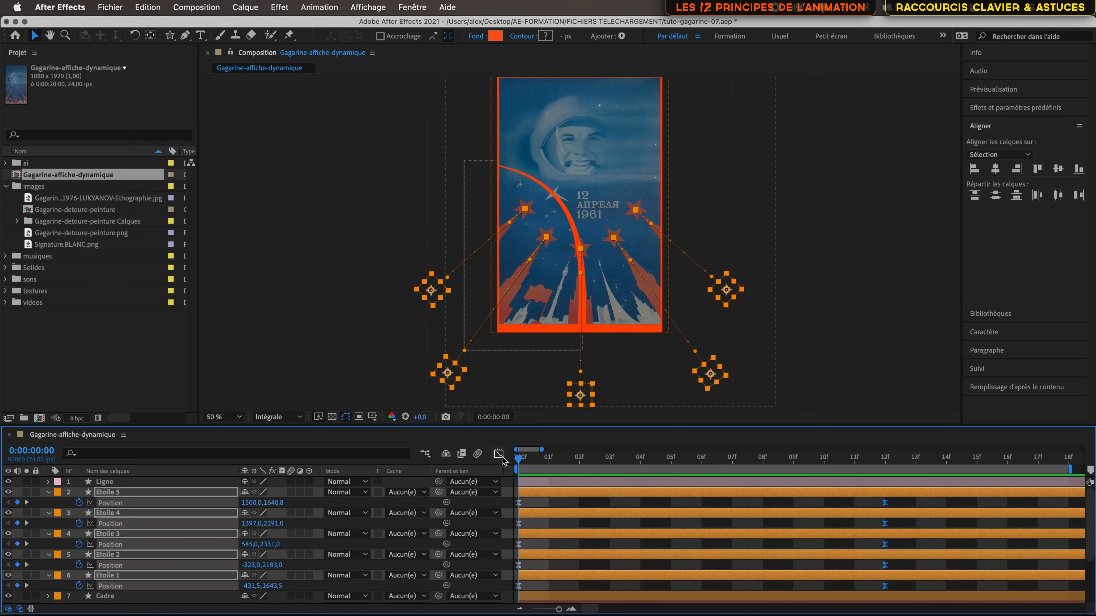
Reveal the Scale of all five stars and add Scale keyframes at 100% at frames 0 and 12.
click(191, 495)
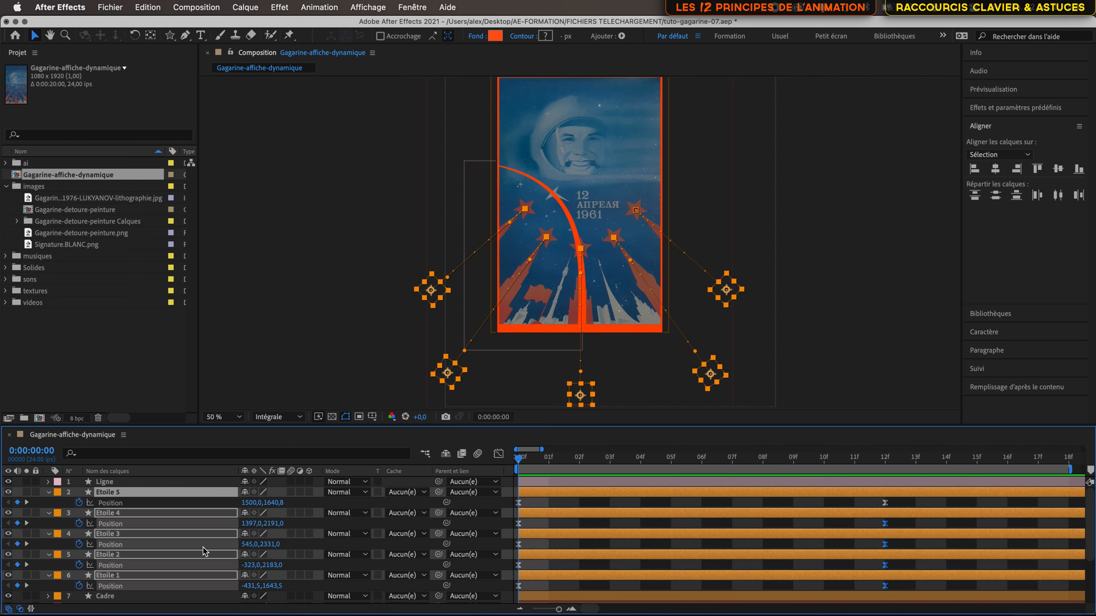
scroll(205, 552, down, 1)
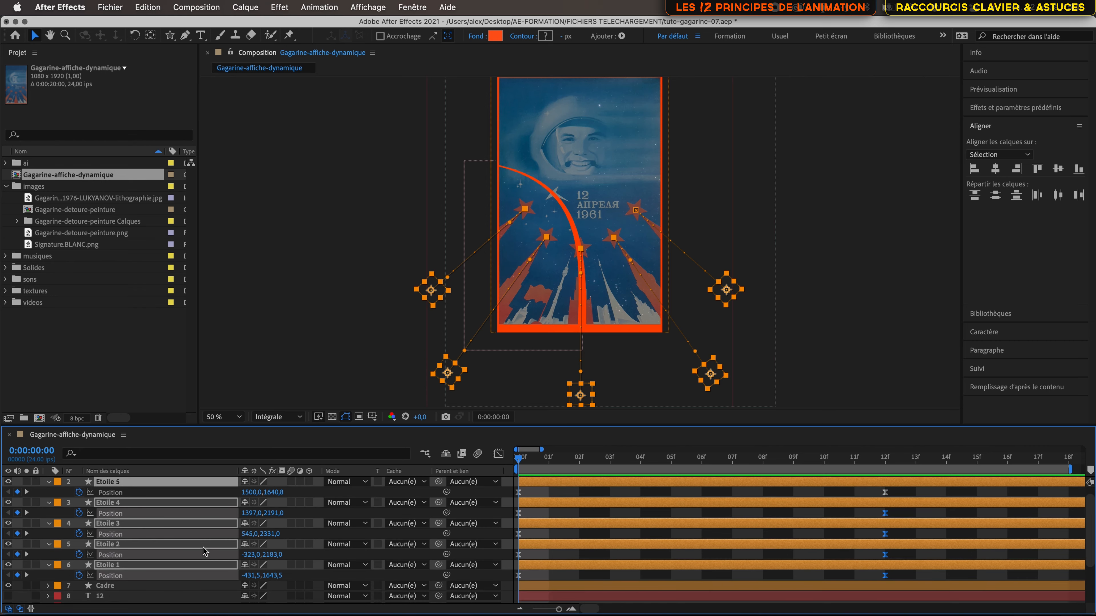
key(shift+s)
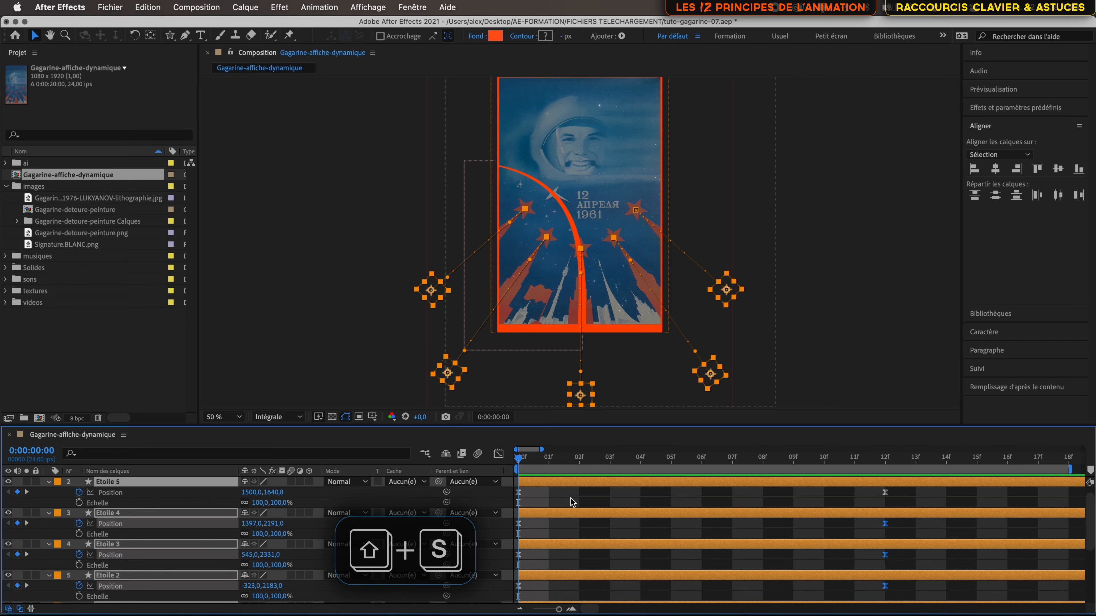
click(136, 503)
super+click(136, 536)
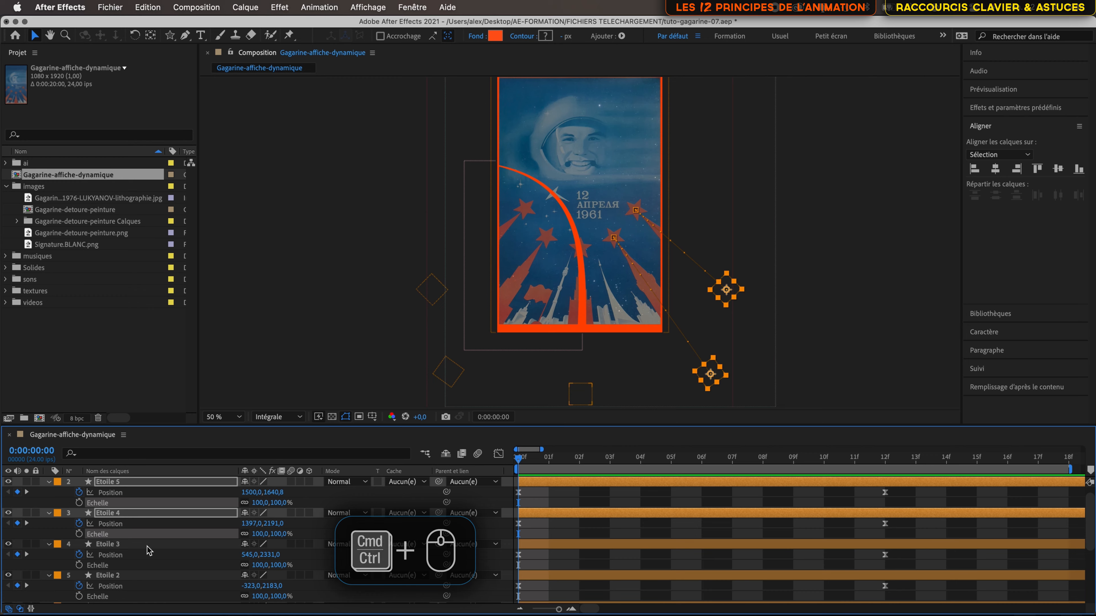
super+click(145, 567)
scroll(147, 567, down, 2)
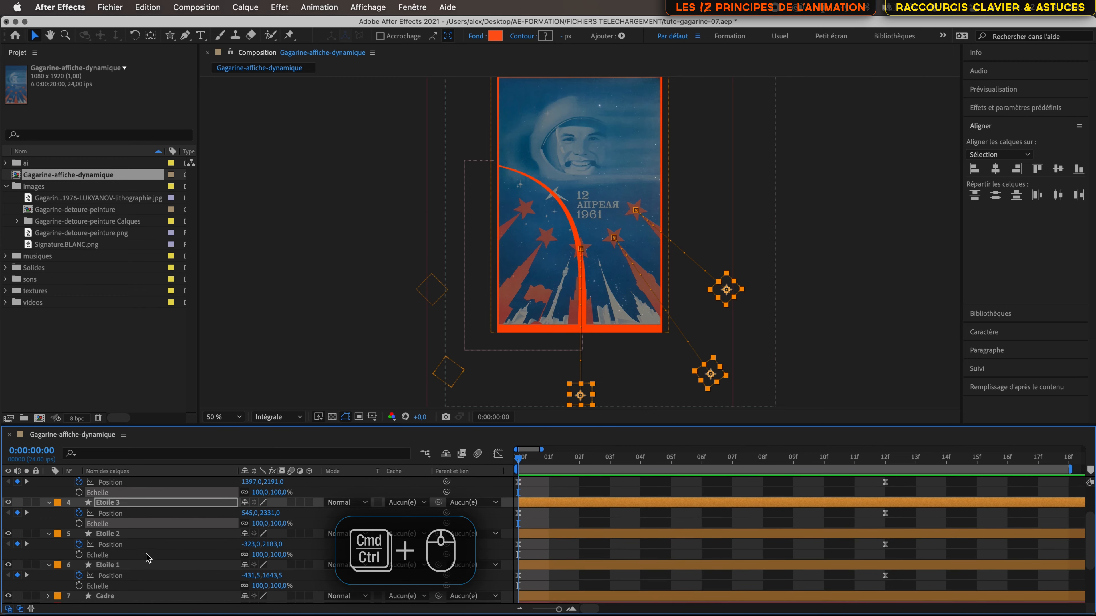
super+click(148, 556)
super+click(143, 586)
scroll(139, 590, down, 2)
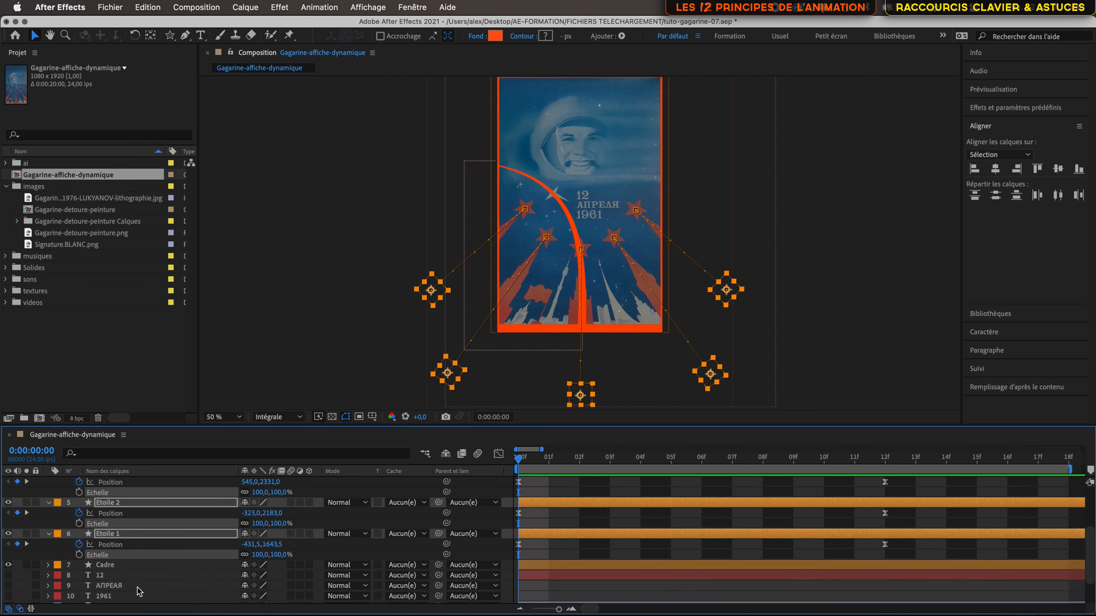
scroll(138, 592, up, 2)
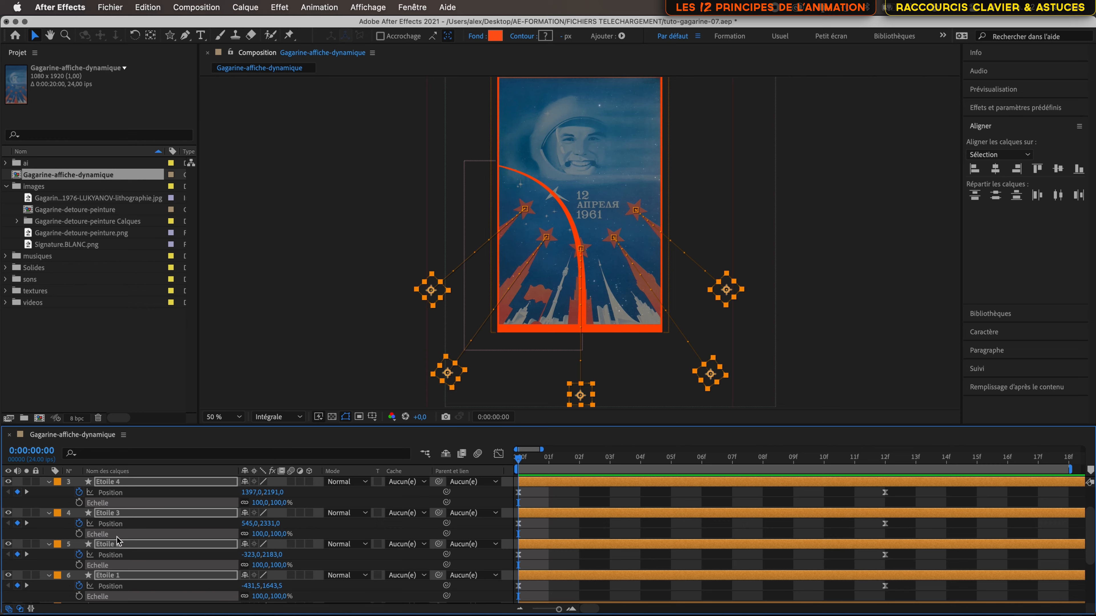
click(79, 534)
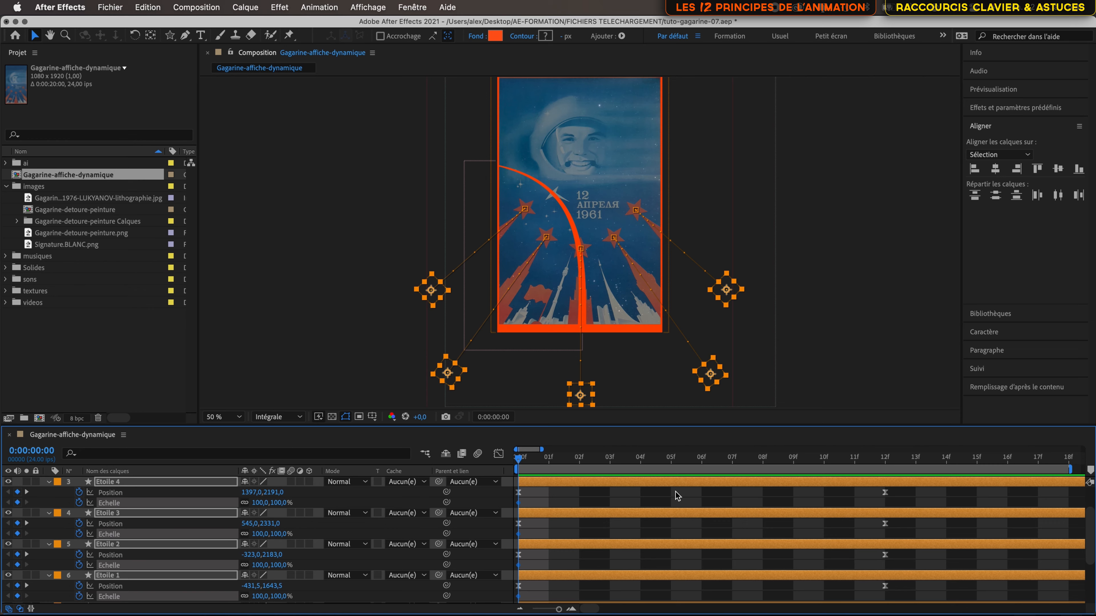
drag(518, 461, 884, 460)
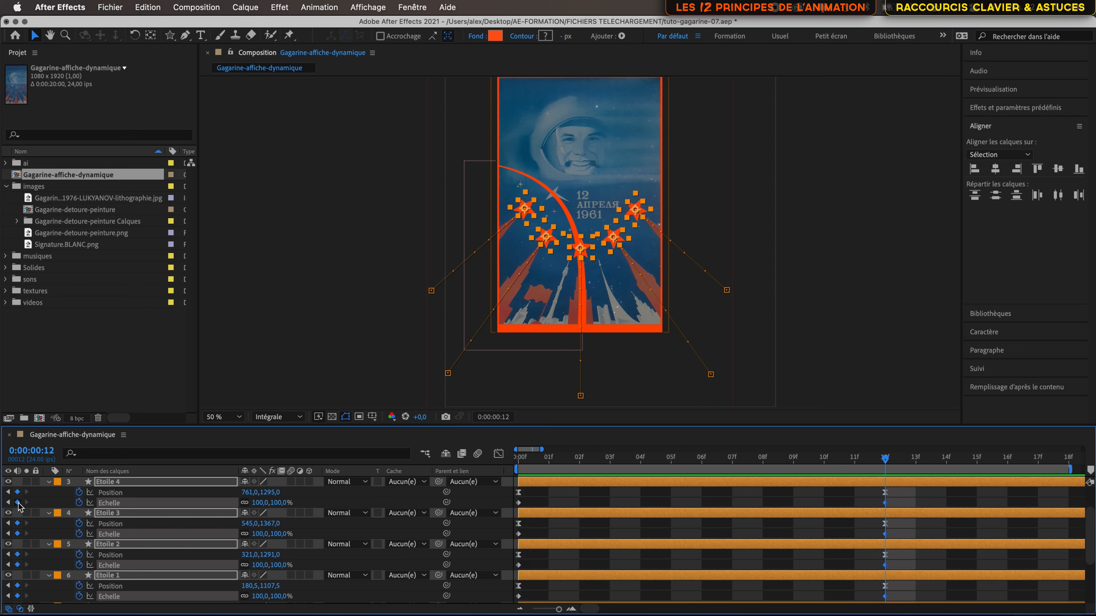
Set the Scale of all five stars to 175% at frame 0 and preview the animation.
click(886, 459)
drag(885, 459, 513, 455)
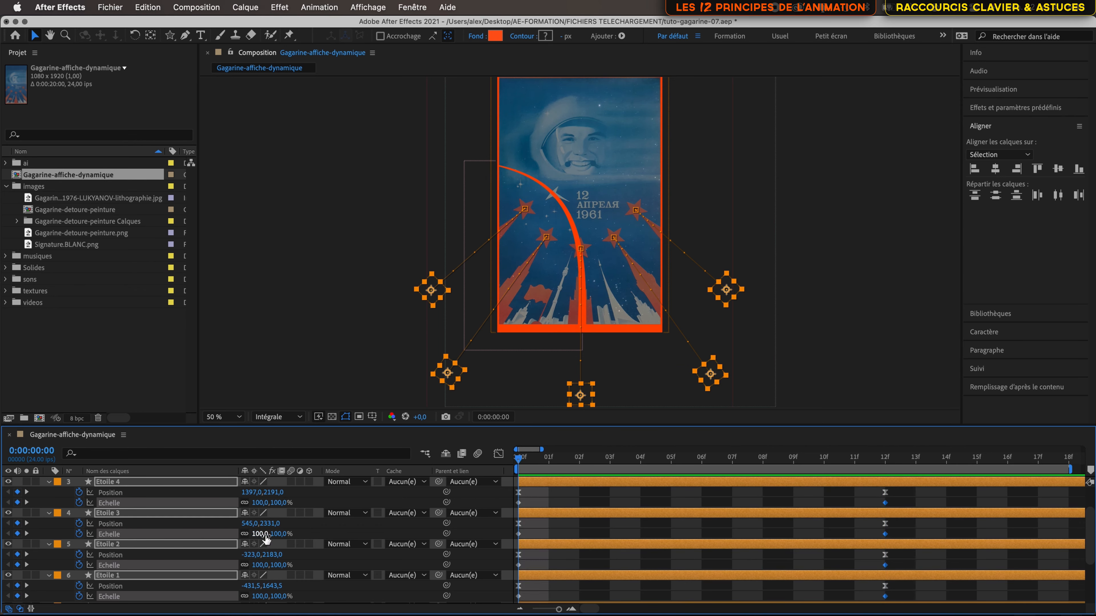
mouse_move(260, 504)
mouse_down()
mouse_move(307, 503)
mouse_move(274, 502)
mouse_up()
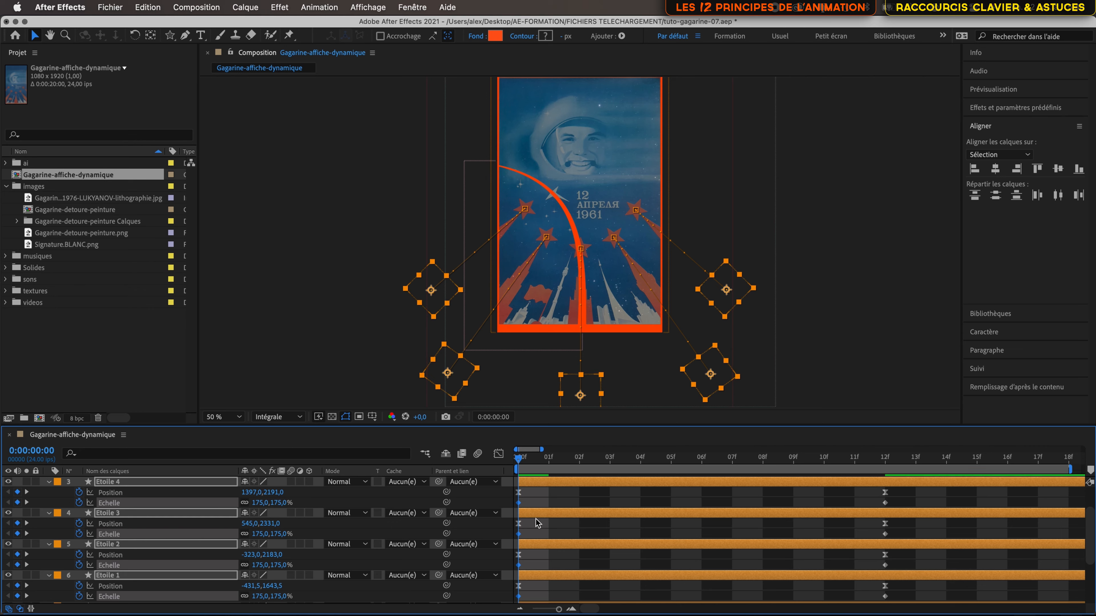
key(space)
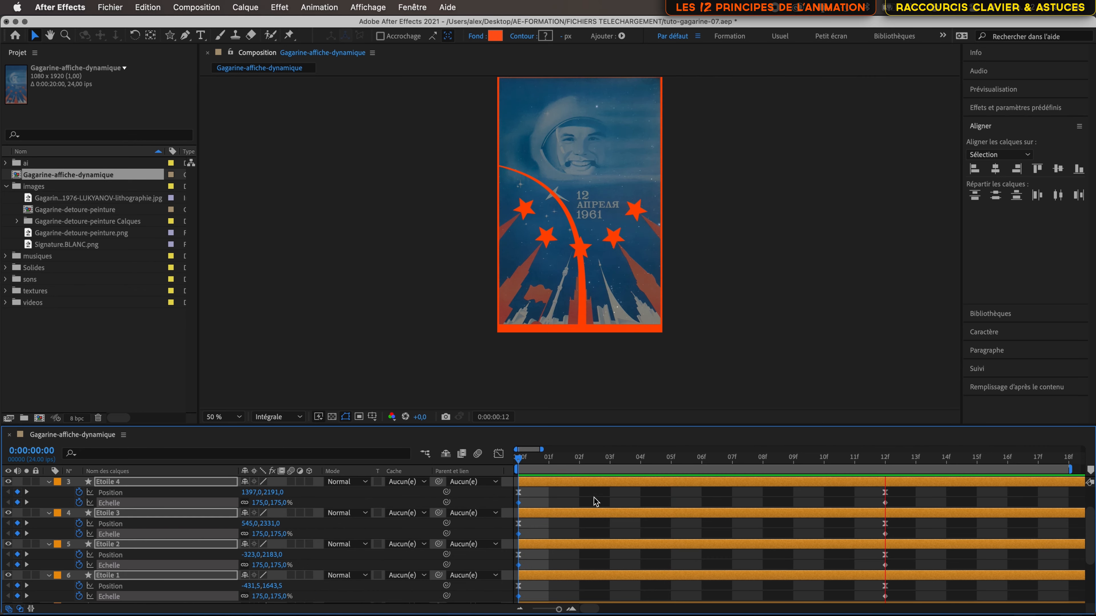
click(523, 461)
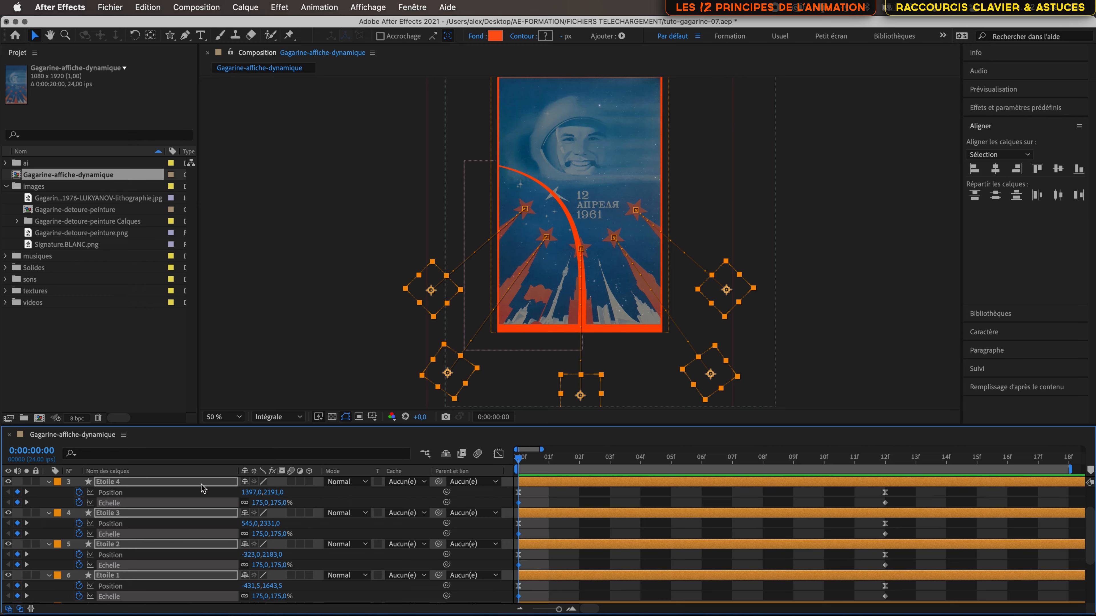
Collapse the star layers' animated properties and display only Position for the five stars.
scroll(192, 534, down, 3)
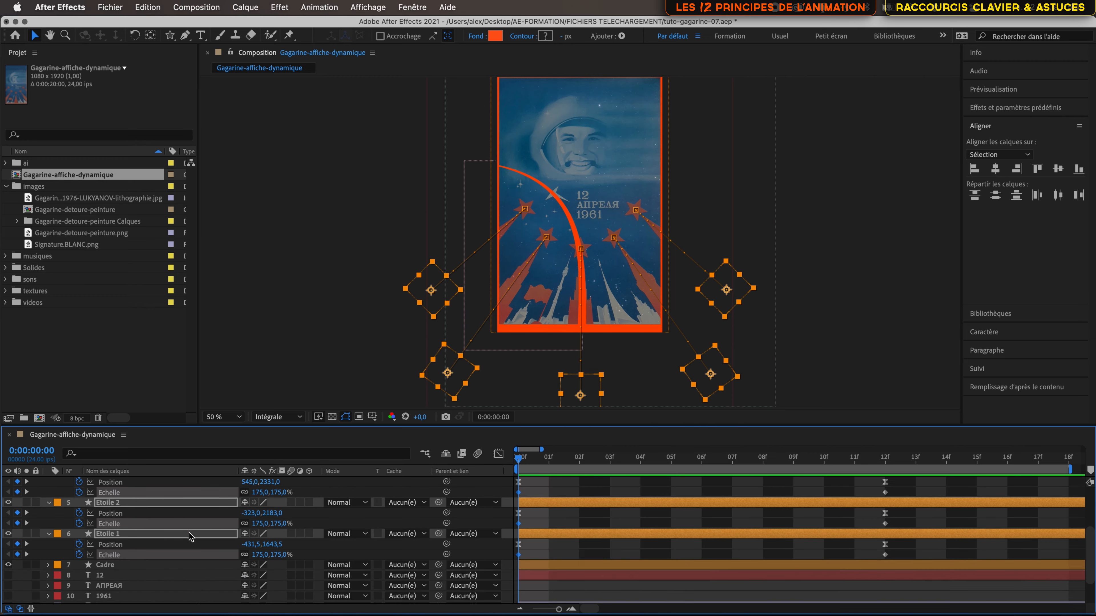
key(u)
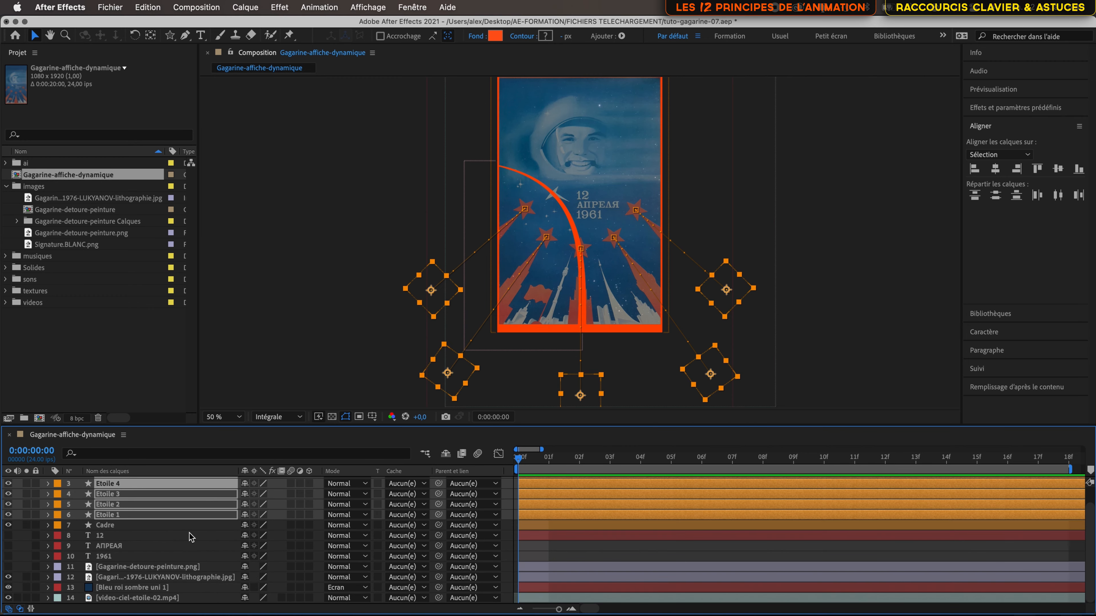
scroll(192, 538, up, 1)
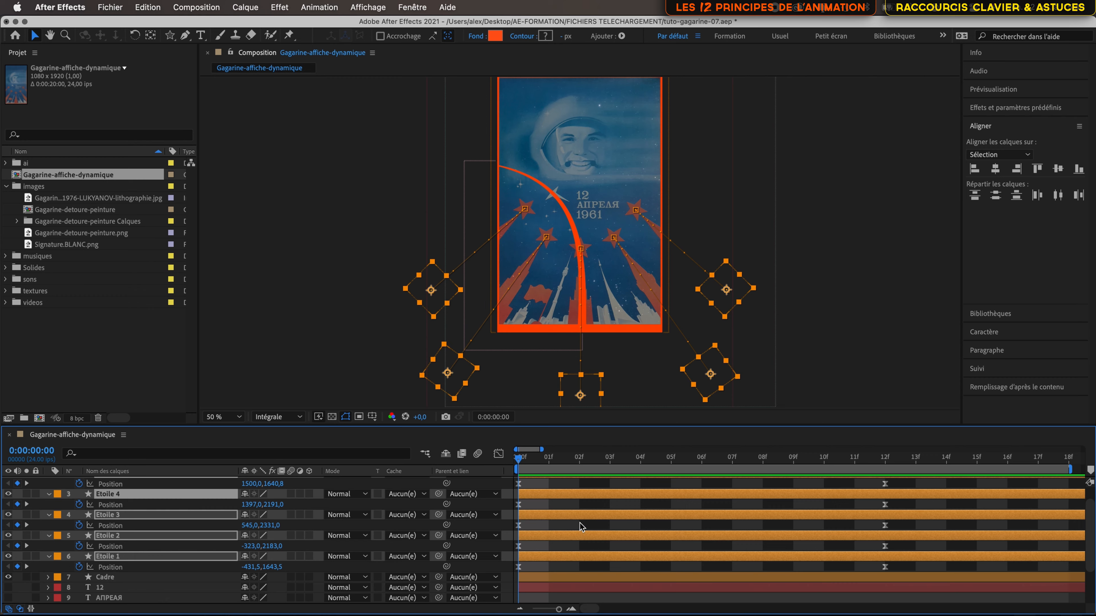
key(p)
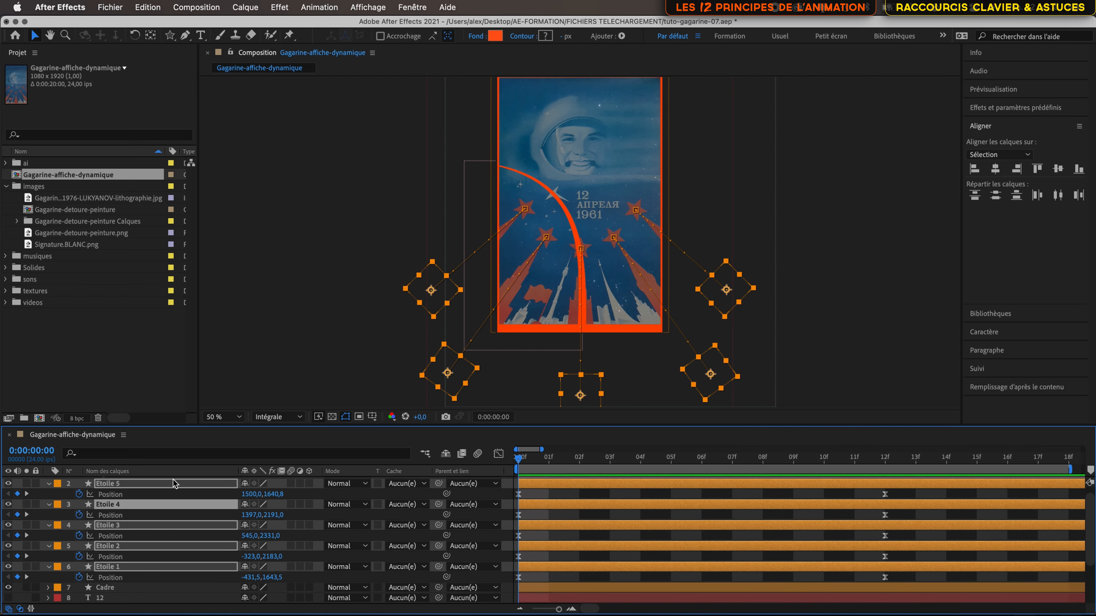
Display the Scale of all five stars and apply Easy Ease to their keyframes at frames 0 and 12.
key(s)
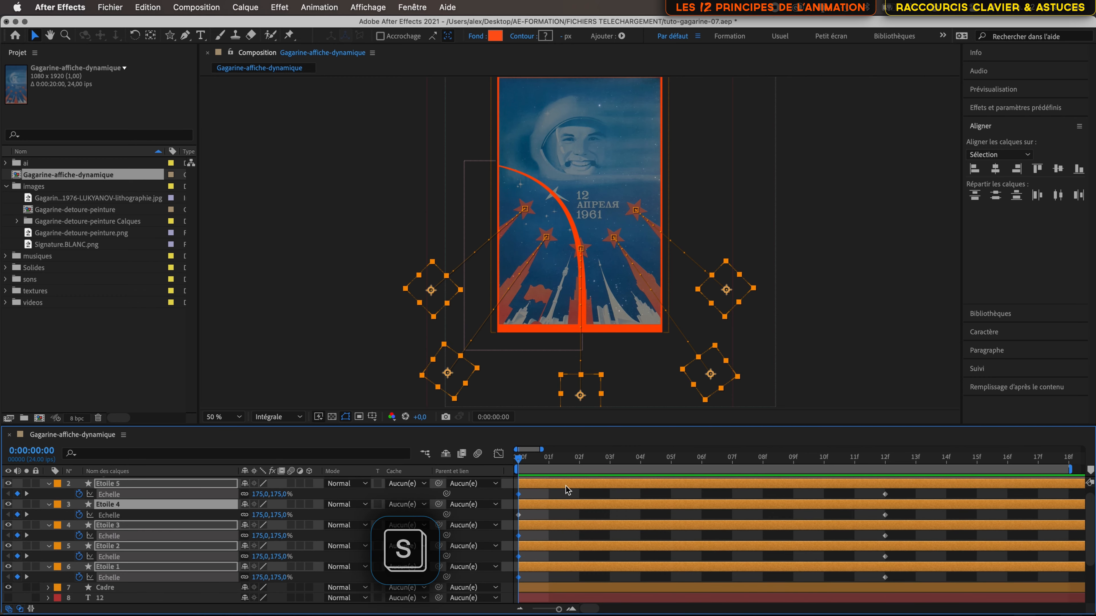
drag(909, 491, 516, 585)
key(F9)
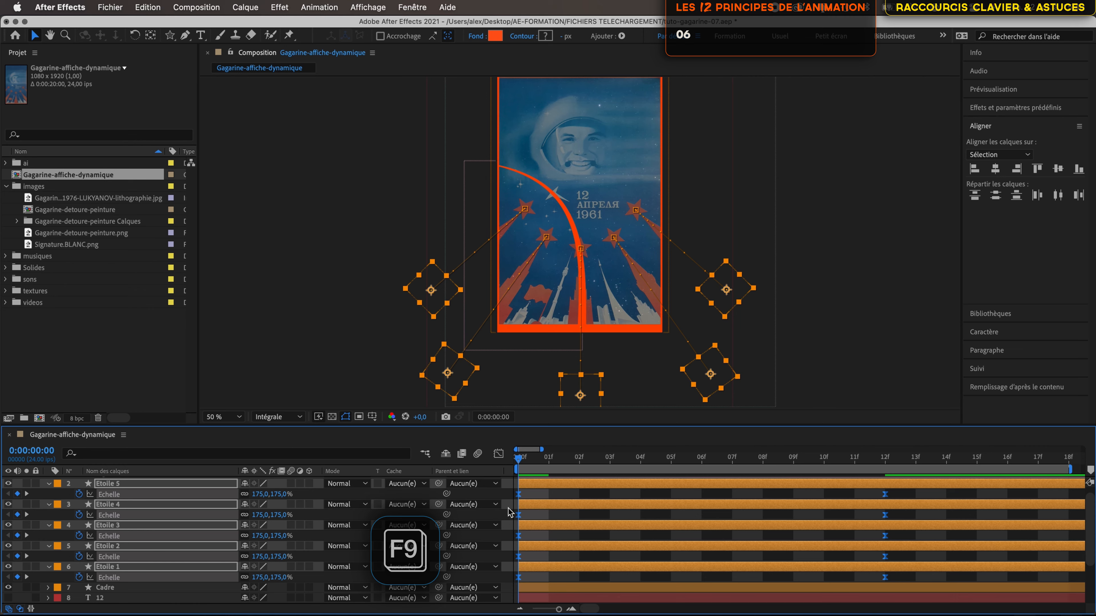
In the graph editor, shorten the stars' outgoing Scale ease at frame 0, stretch the frame 12 incoming ease to about frame 6, and preview.
click(543, 496)
drag(544, 495, 518, 579)
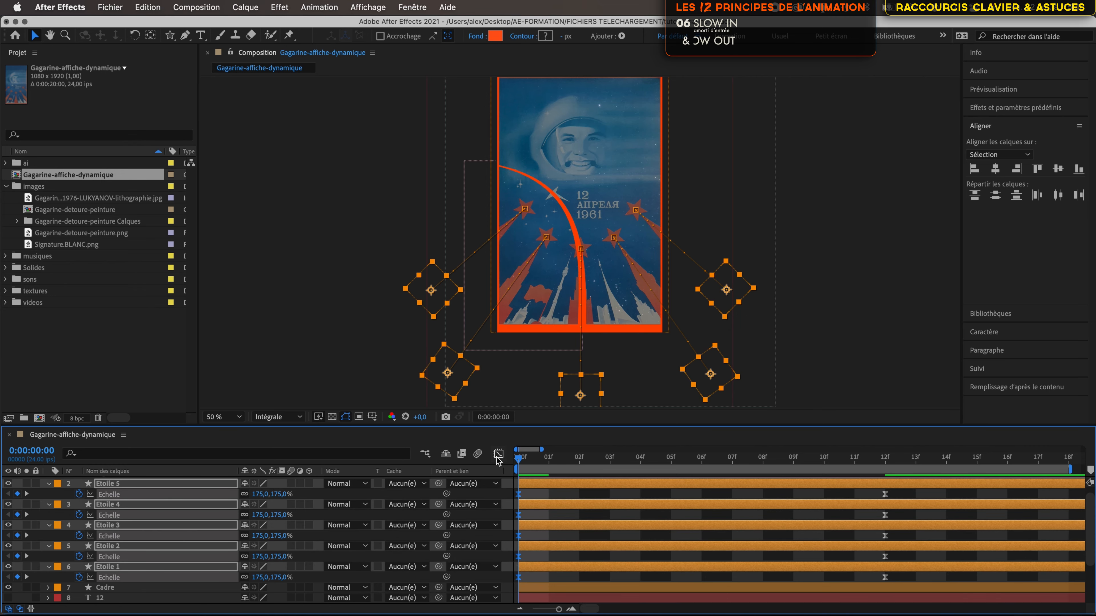
key(shift+F3)
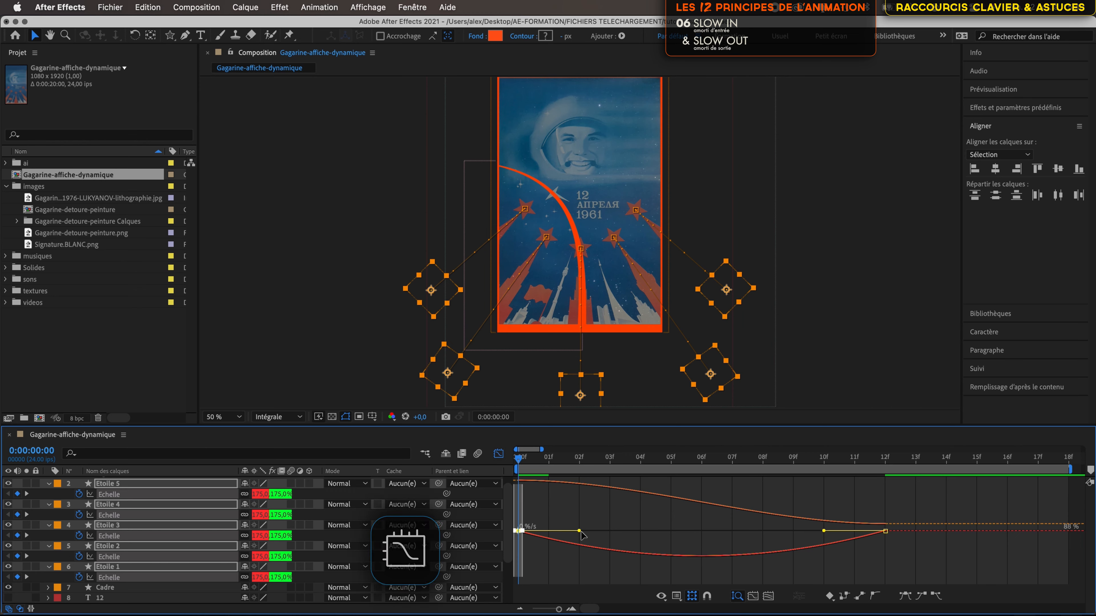
drag(579, 530, 538, 535)
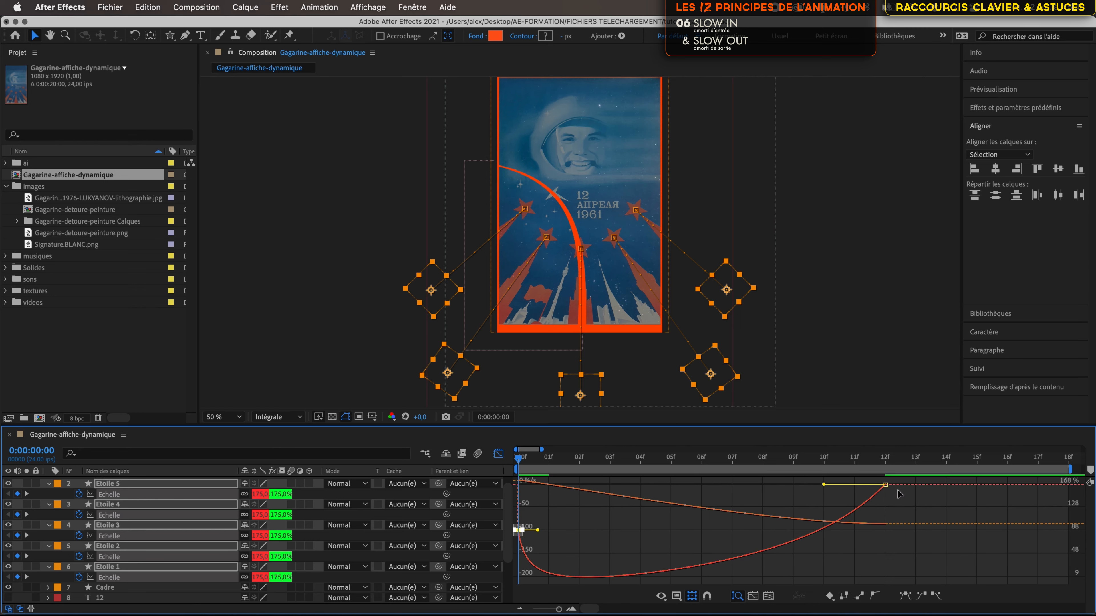
drag(896, 503, 710, 490)
key(space)
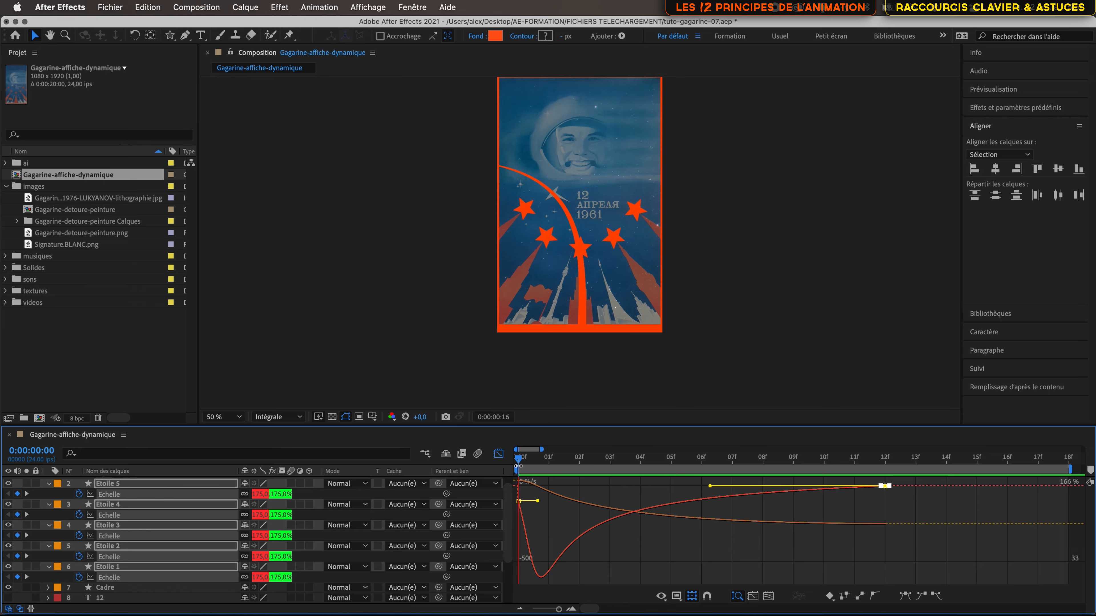
key(space)
click(499, 455)
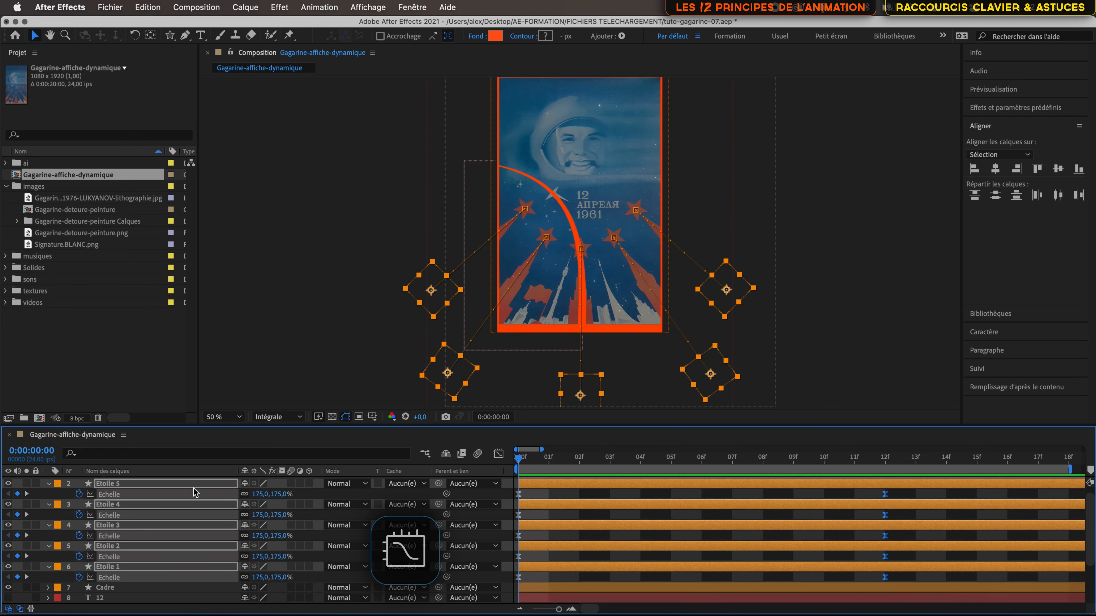
Collapse the properties of the five star layers and deselect them.
key(u)
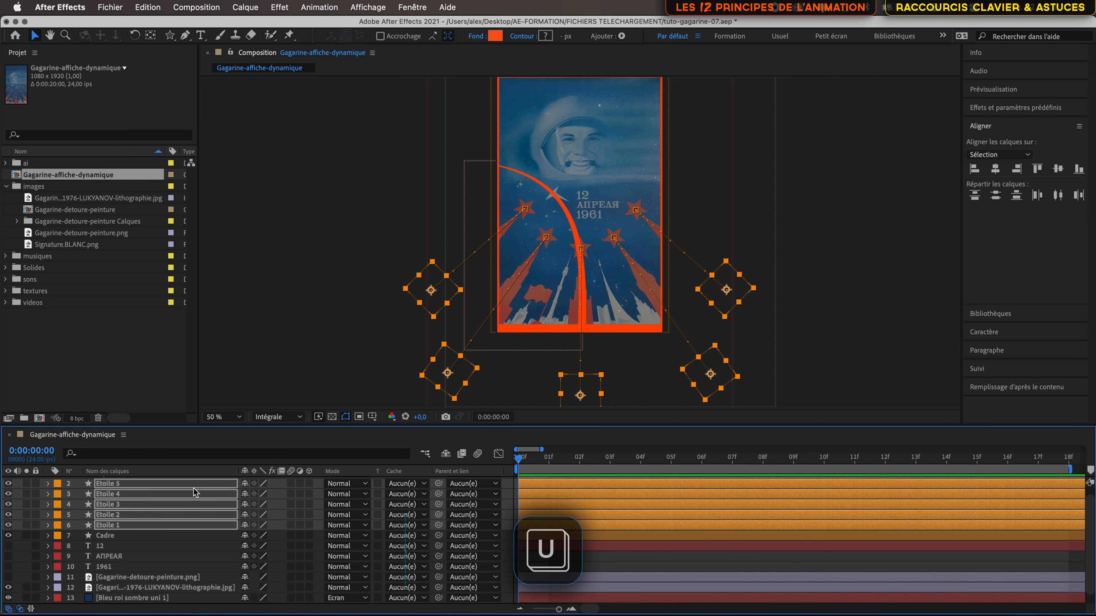
click(577, 563)
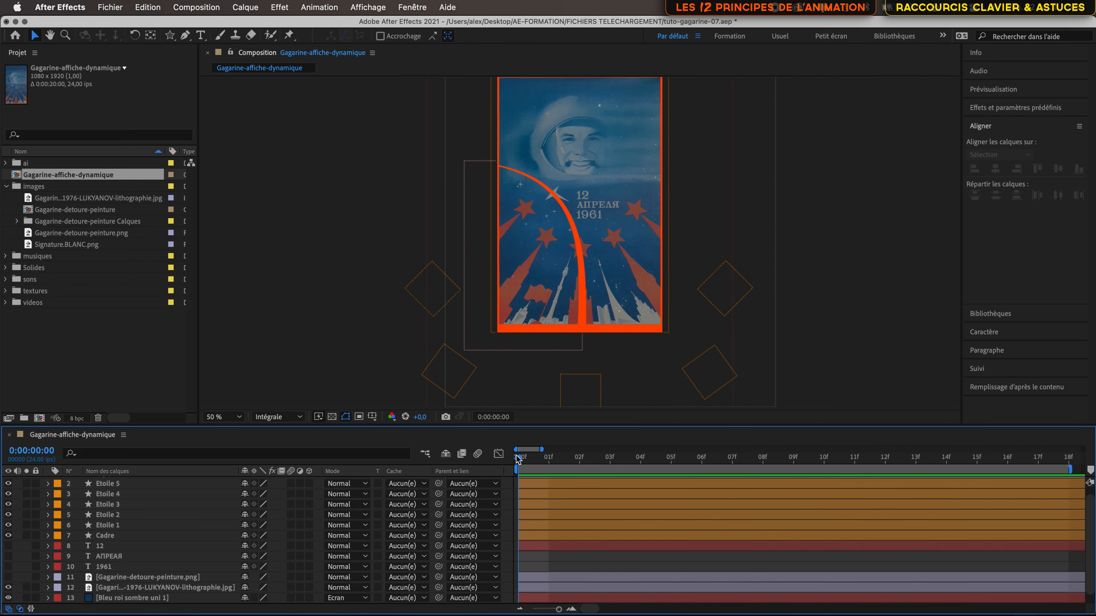
scroll(149, 533, up, 1)
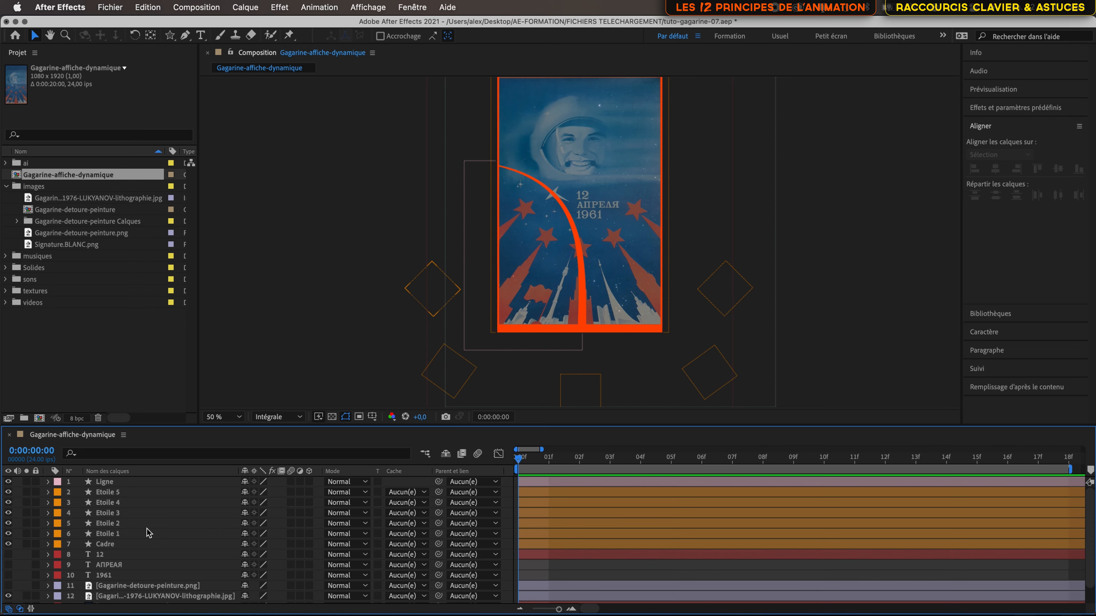
Expand the contents of the Ligne layer down to the path of Forme 1.
click(165, 482)
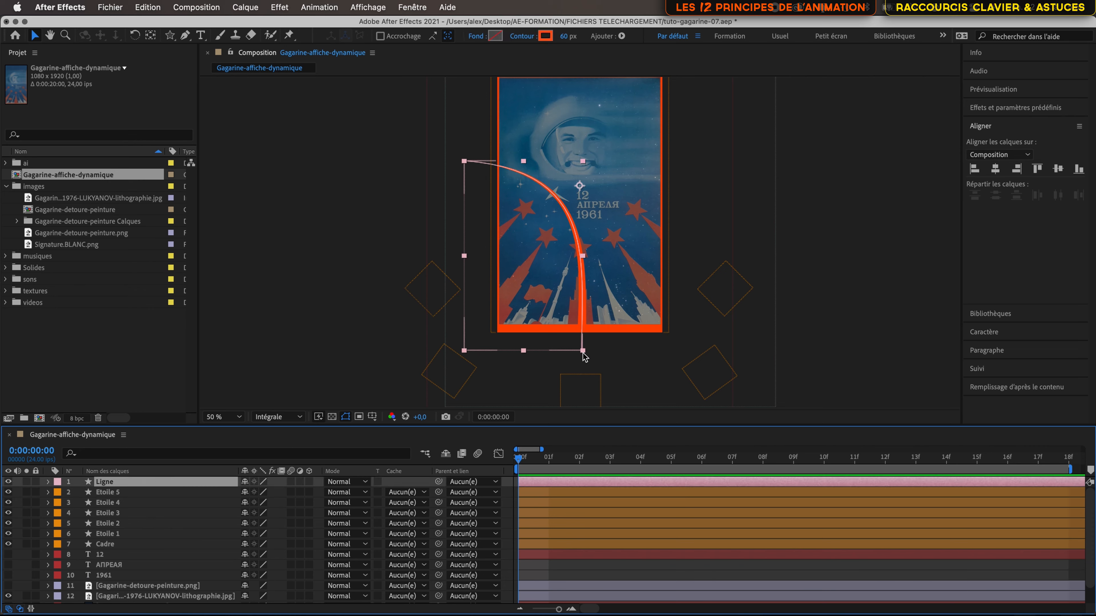
click(48, 483)
click(59, 493)
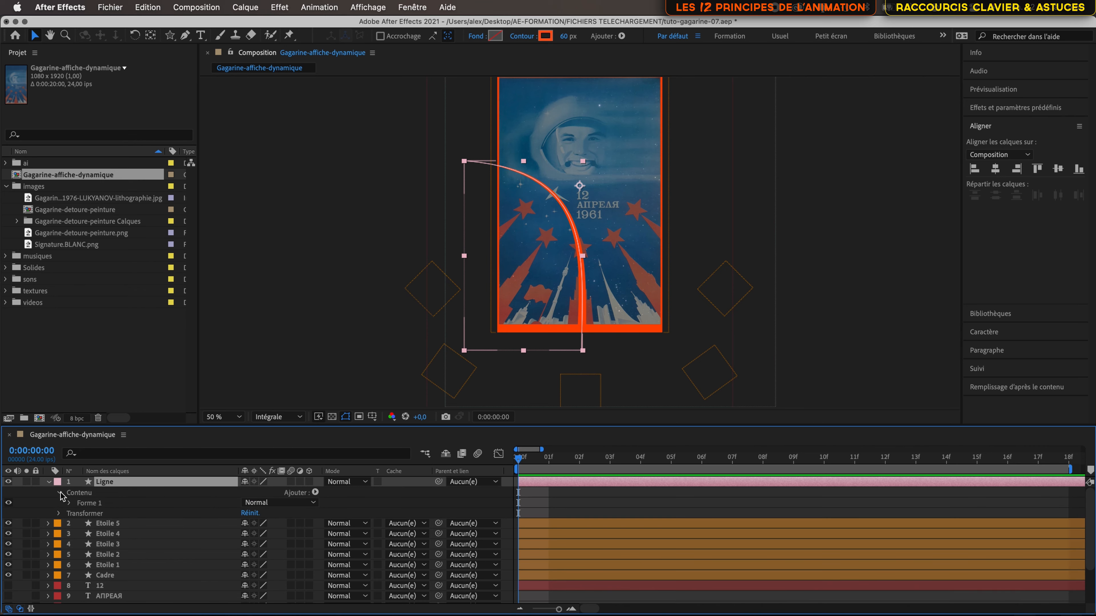
click(69, 503)
click(80, 513)
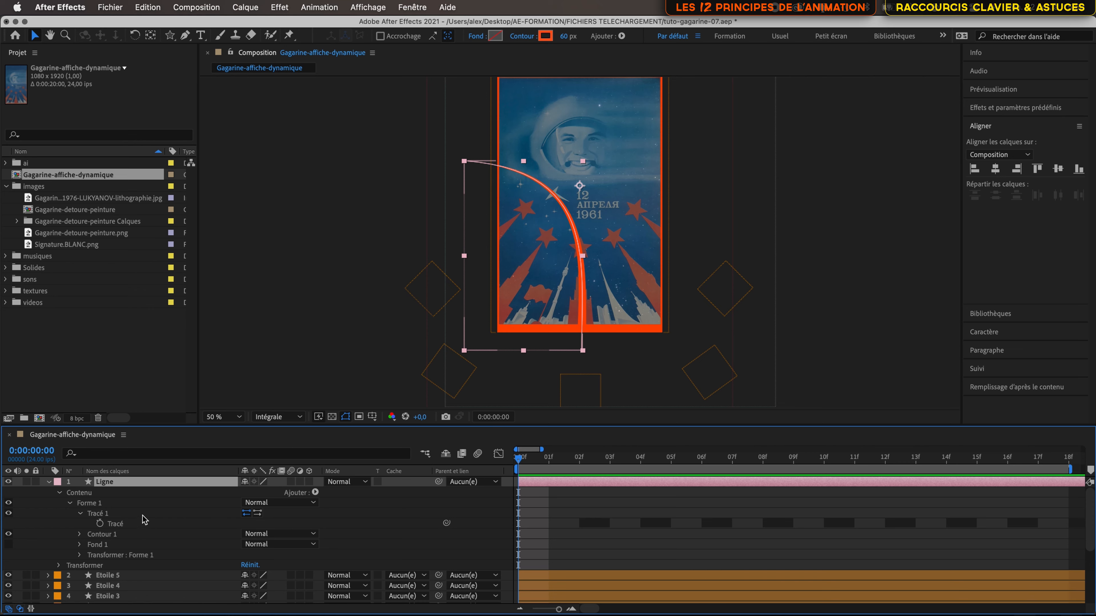
Add a Trim Paths operator (Réduire les tracés) to the Ligne layer's contents and display its properties.
click(156, 493)
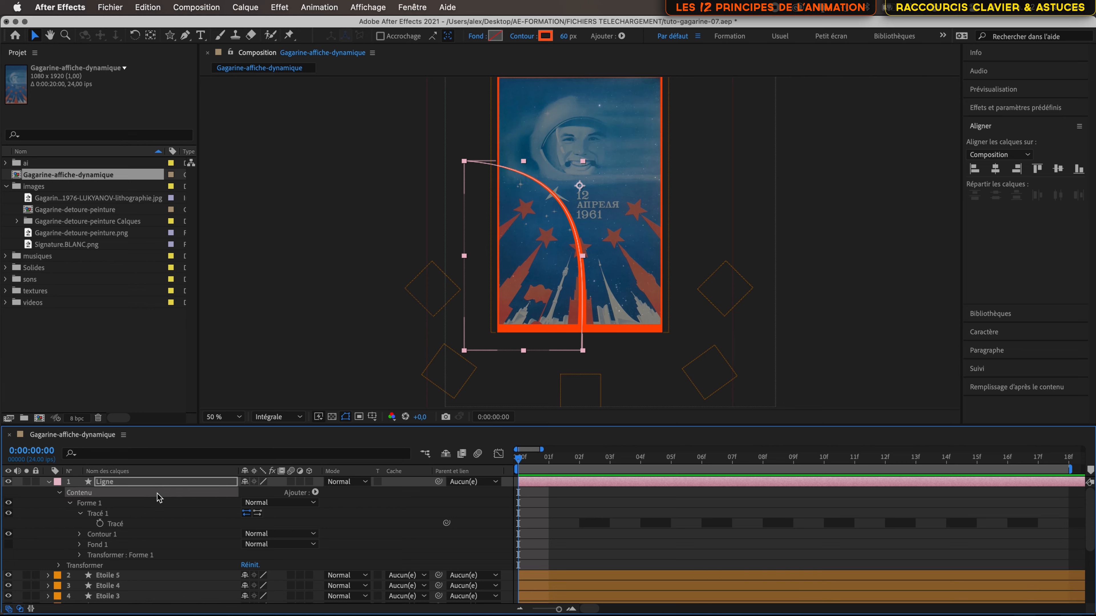
click(315, 492)
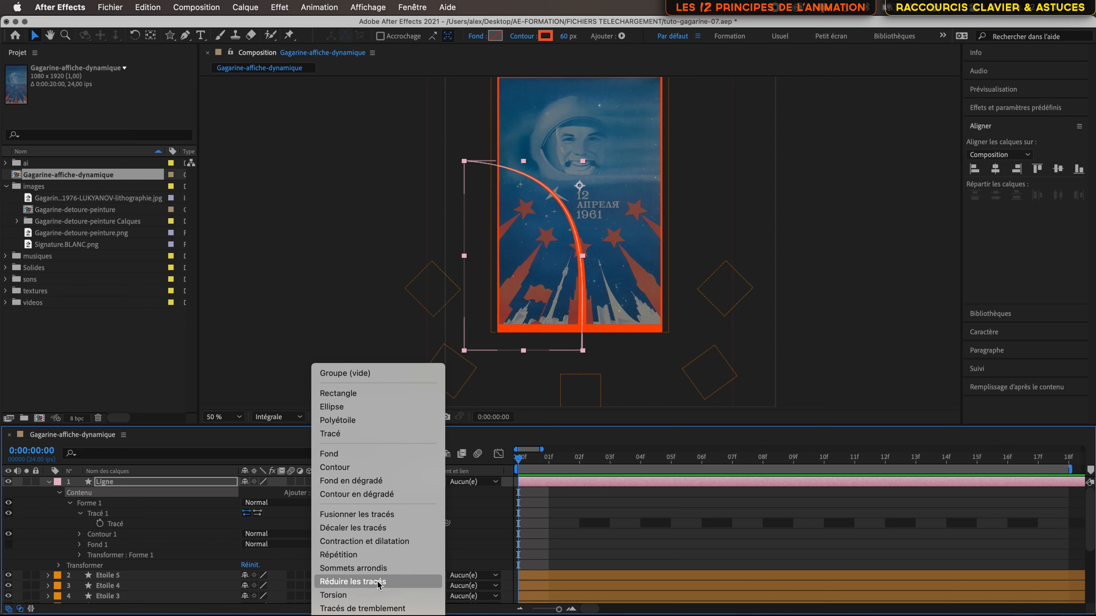
click(378, 582)
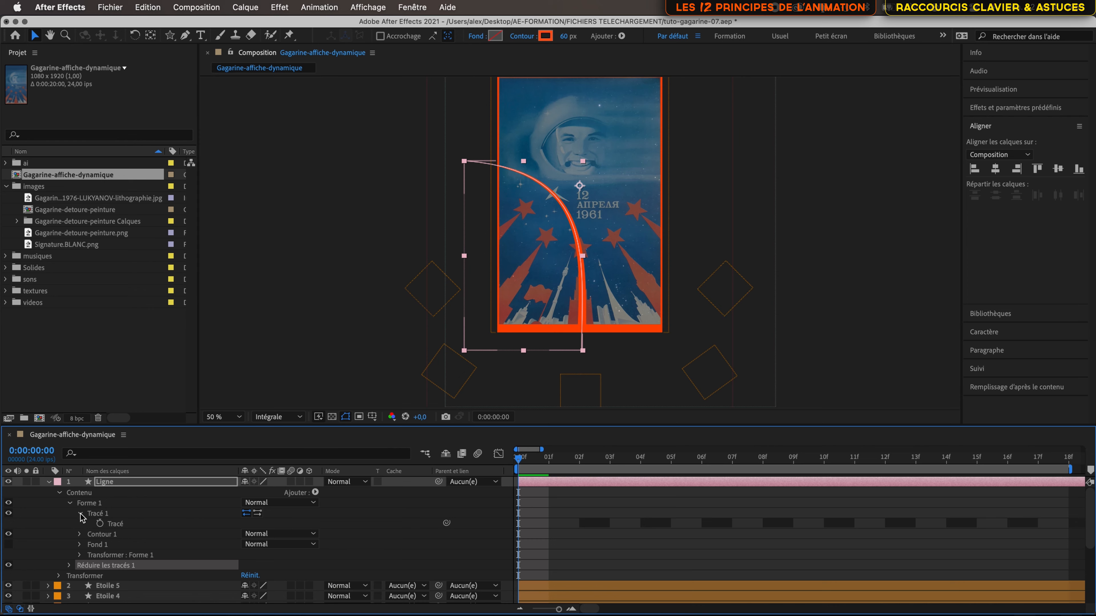
click(69, 503)
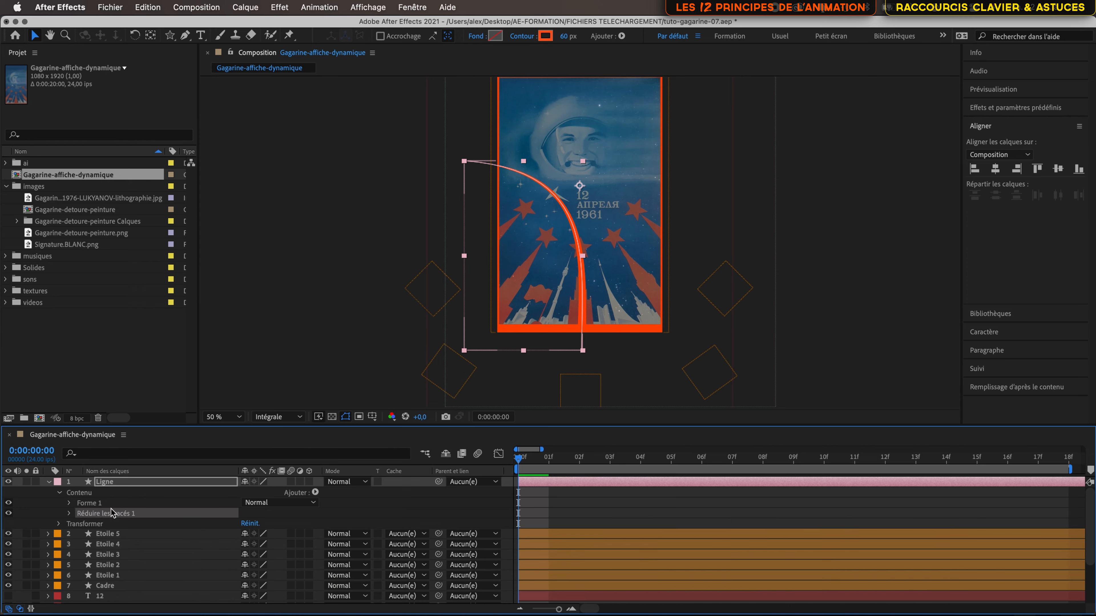
click(69, 513)
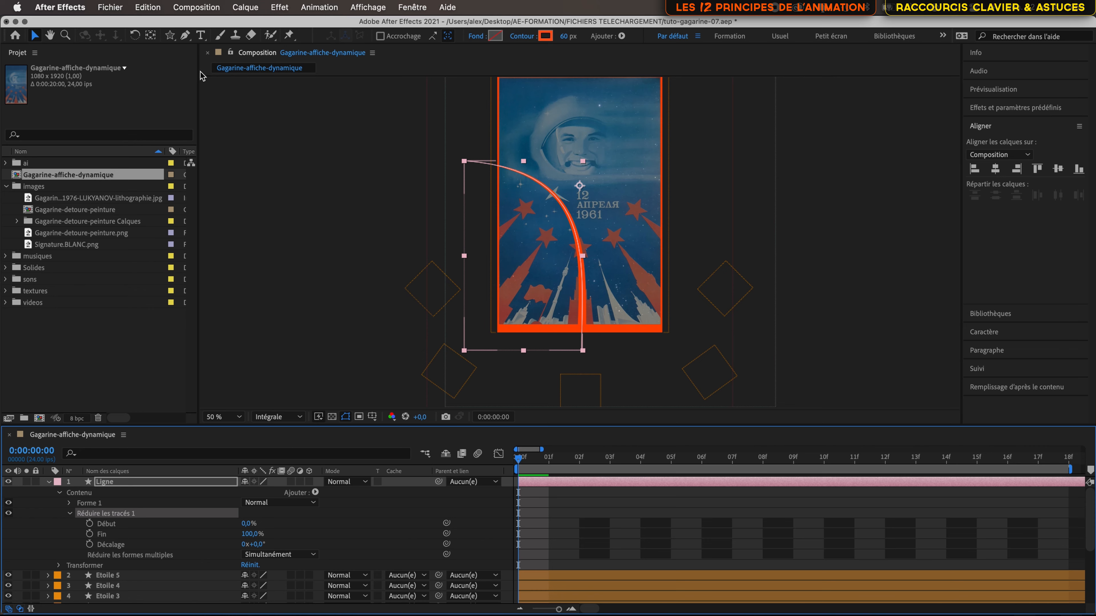
Try the Ligne layer's Trim Paths end (Fin) at 50%, then restore it to 100%.
click(68, 36)
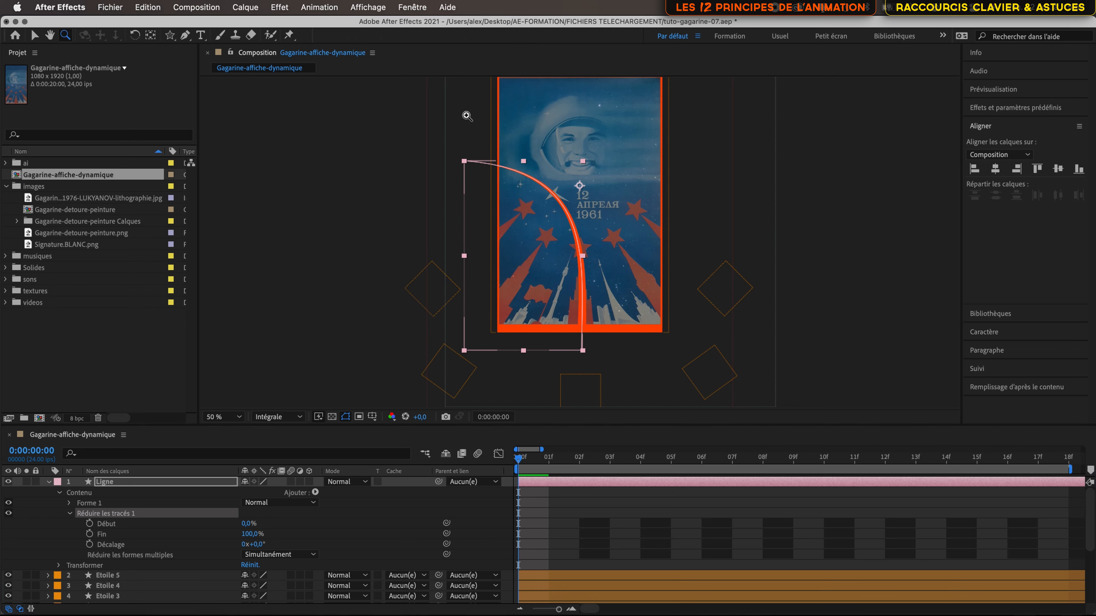
drag(447, 142, 642, 355)
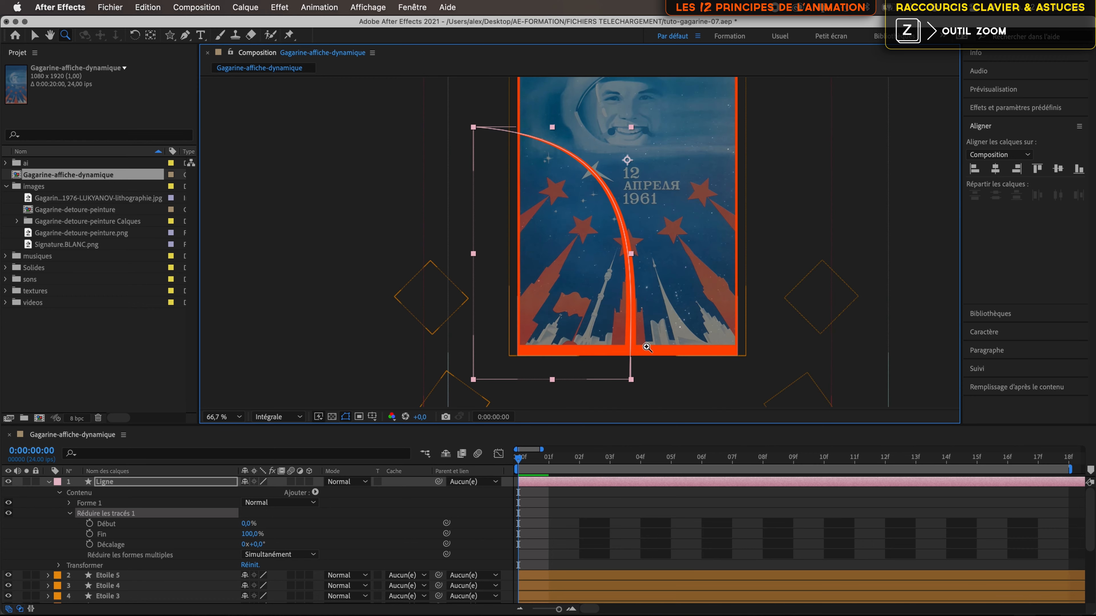
drag(461, 119, 695, 397)
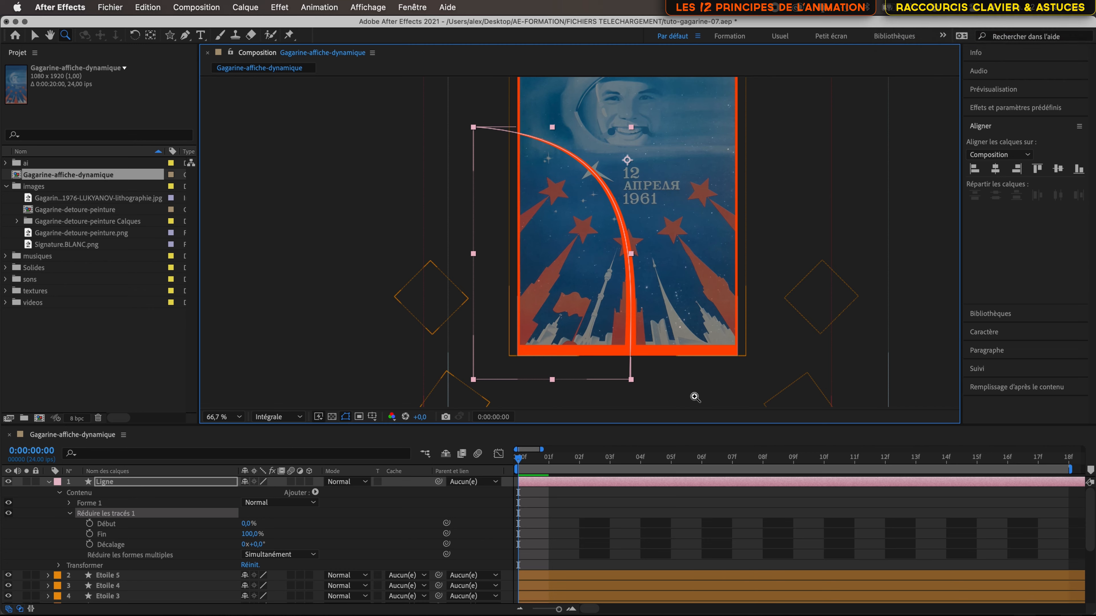
key(h)
click(688, 216)
drag(688, 216, 608, 215)
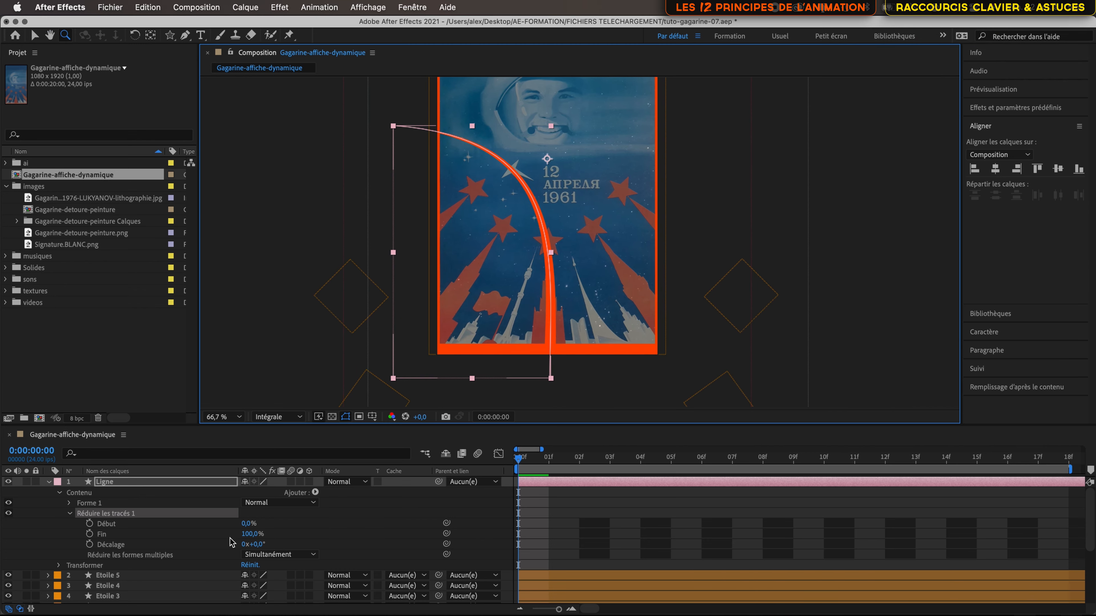
drag(251, 534, 225, 537)
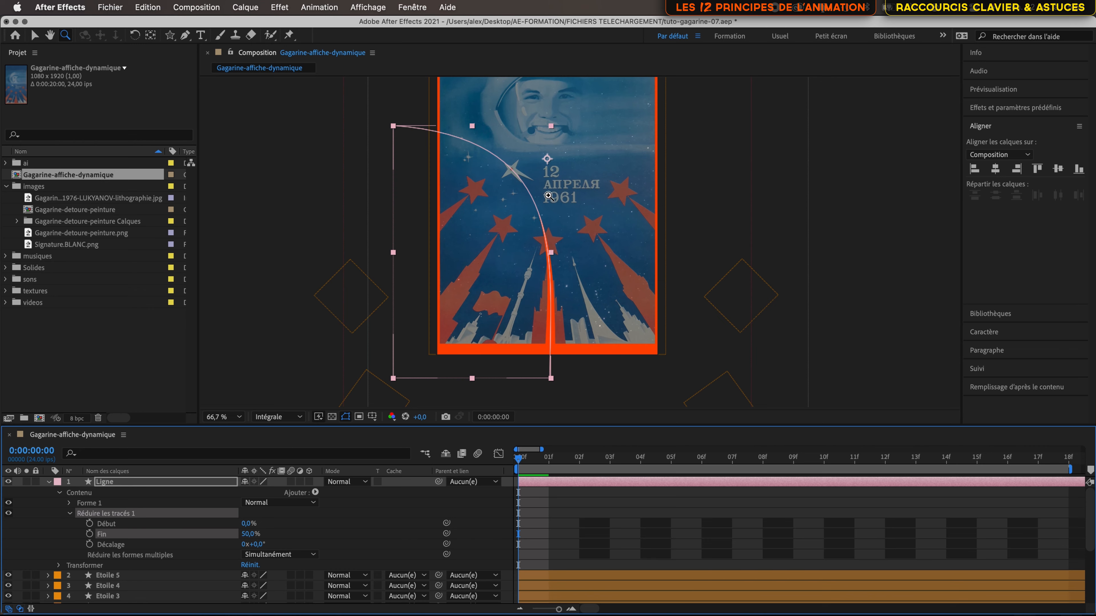
click(356, 507)
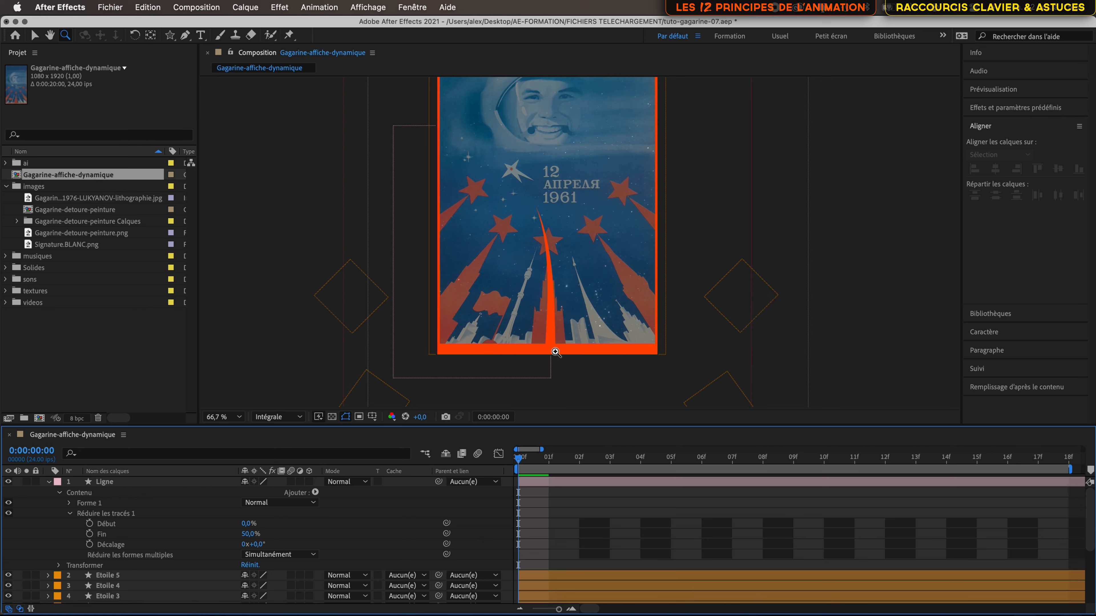
click(250, 536)
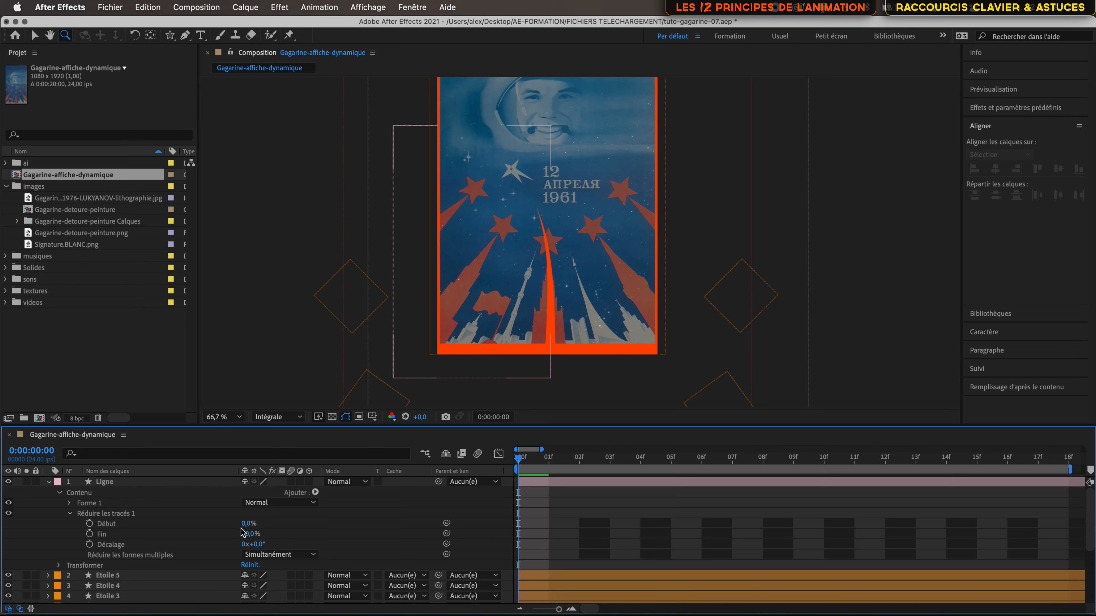
drag(248, 533, 339, 541)
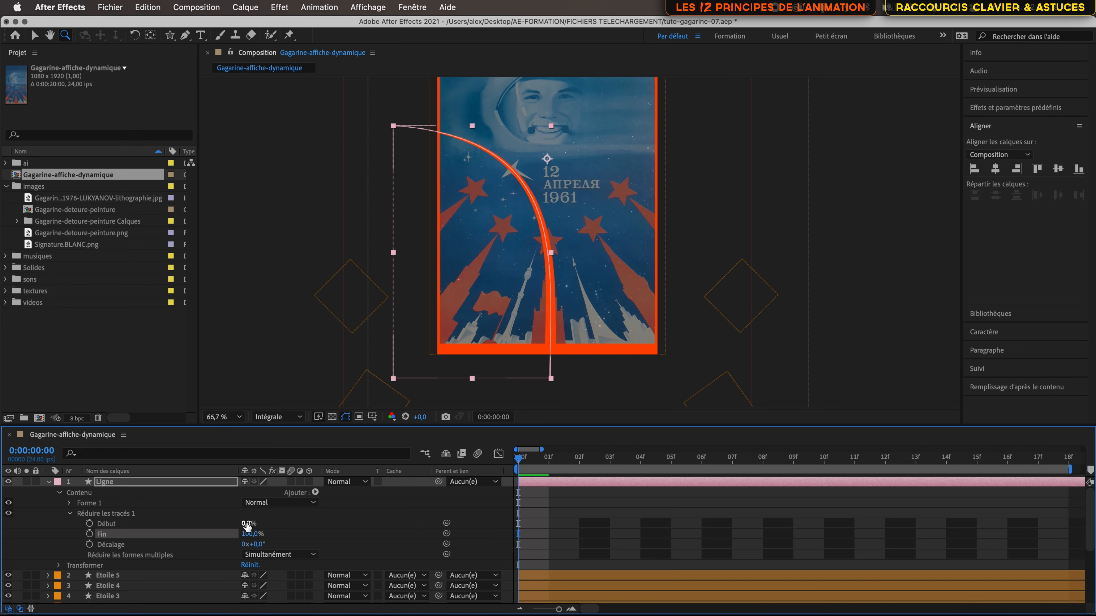
Try varying the Trim Paths start (Début) and end (Fin), then restore the start to 0% and the end to 100%.
drag(246, 524, 181, 523)
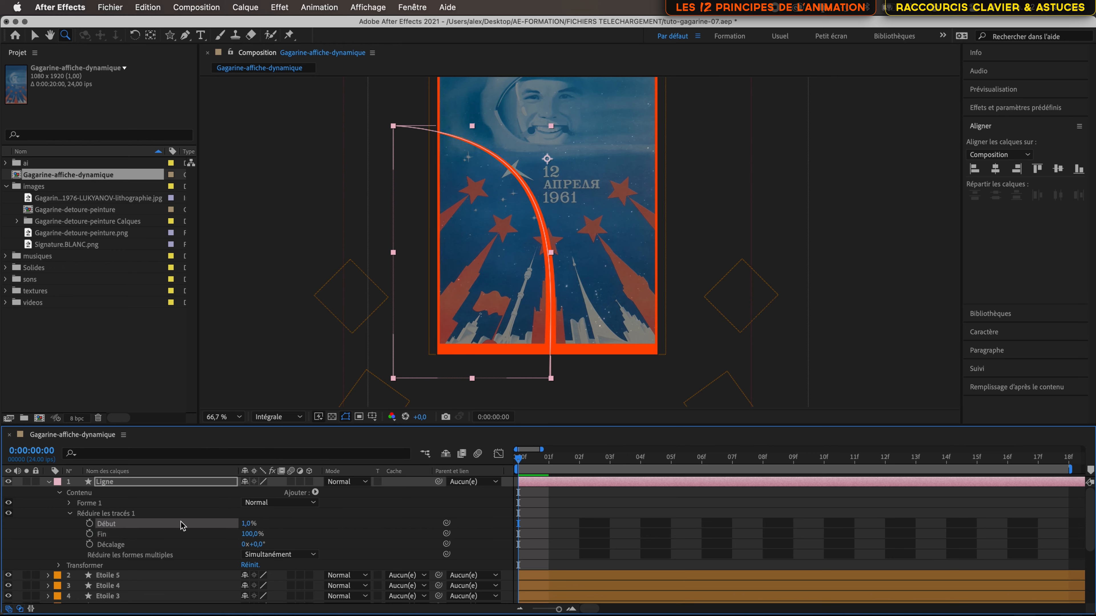
mouse_move(248, 533)
mouse_down()
mouse_move(185, 529)
mouse_move(298, 524)
mouse_up()
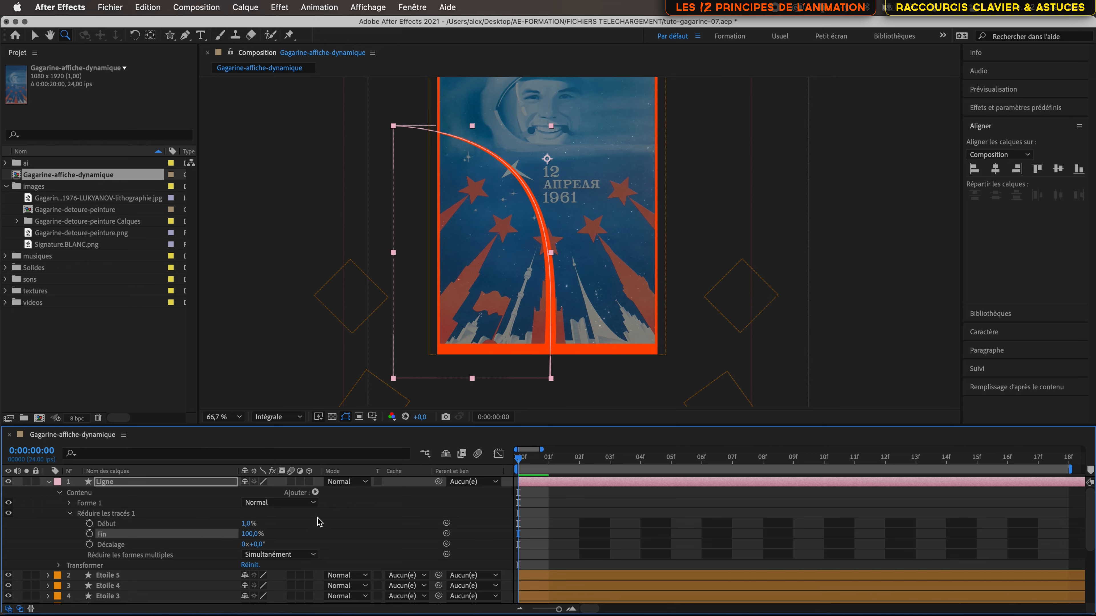
click(248, 524)
key(Return)
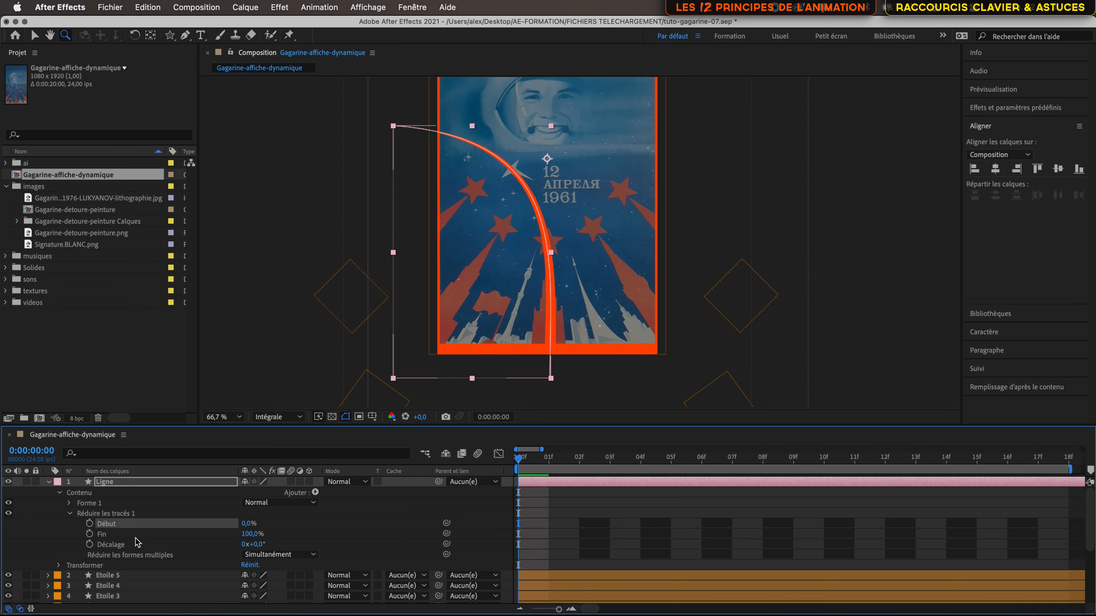
Keyframe the Trim Paths end (Fin) of the Ligne layer at 0% on frame 0 and 100% on frame 6, then return to frame 0.
click(89, 534)
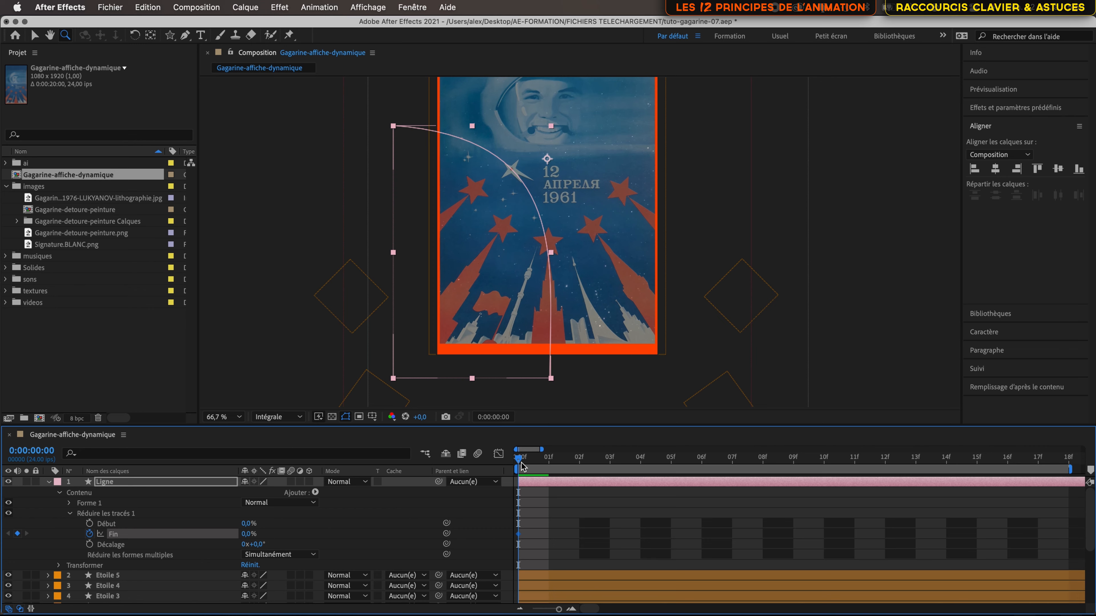
drag(520, 464, 693, 470)
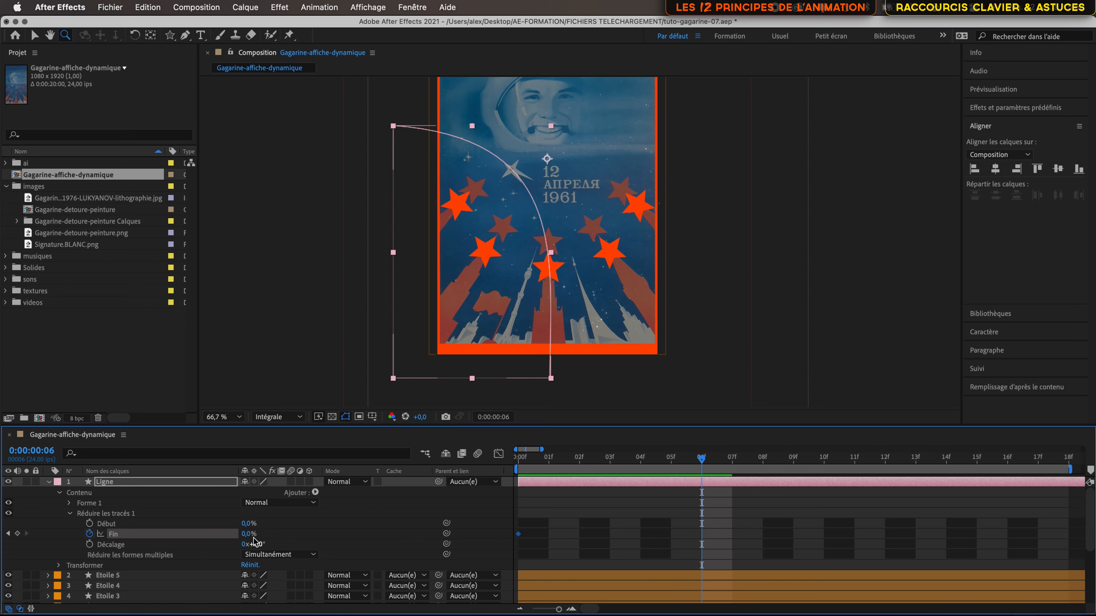
drag(247, 537, 393, 542)
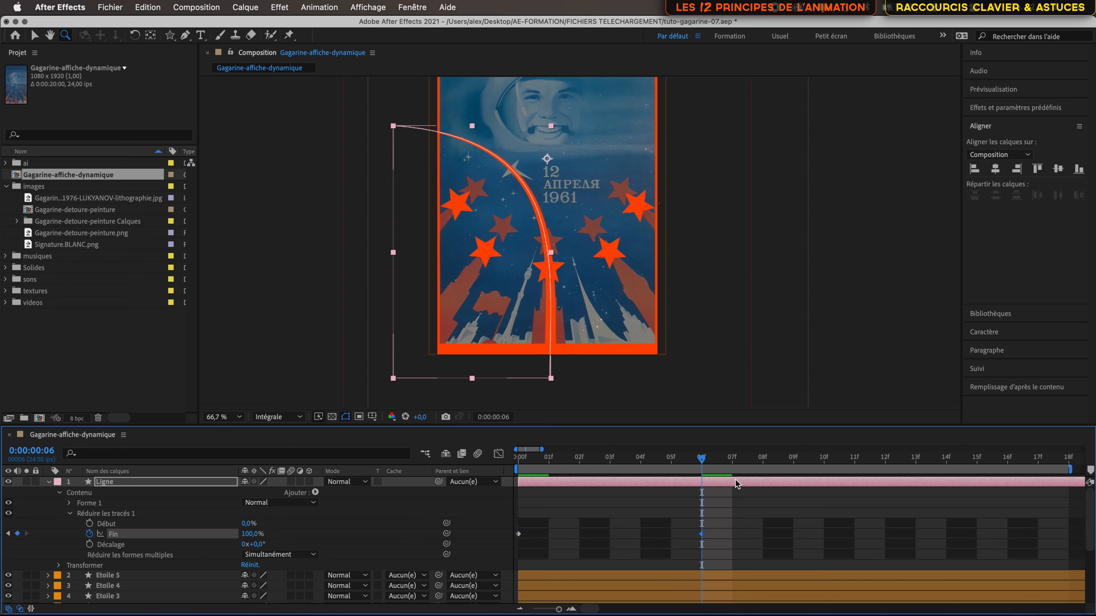
drag(705, 462, 500, 465)
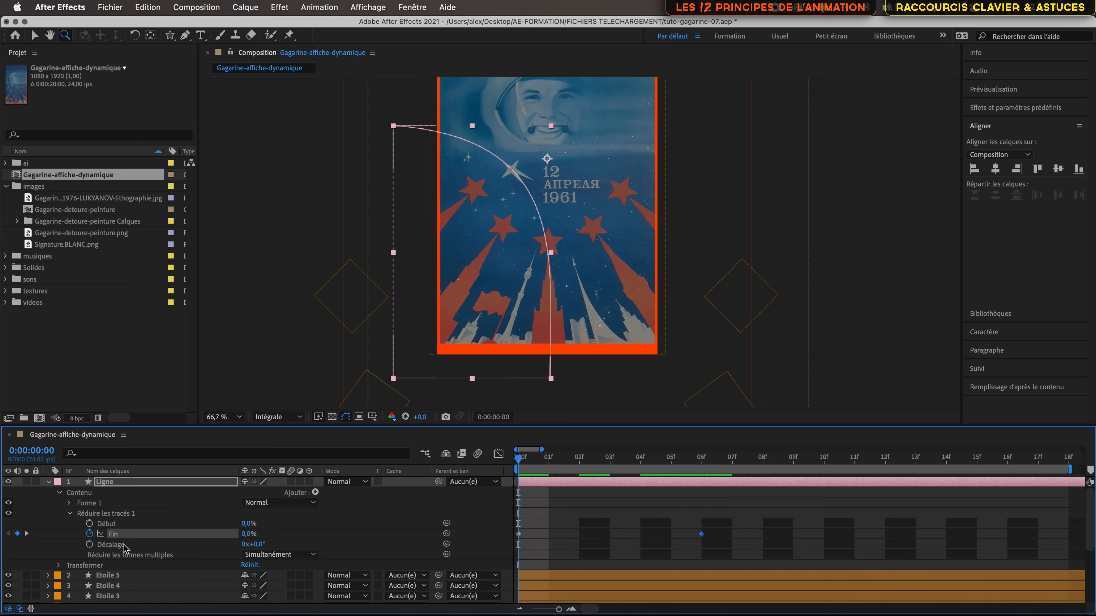
Select the layers Etoile 5 through Etoile 1 and hide all five.
click(139, 577)
scroll(146, 561, down, 3)
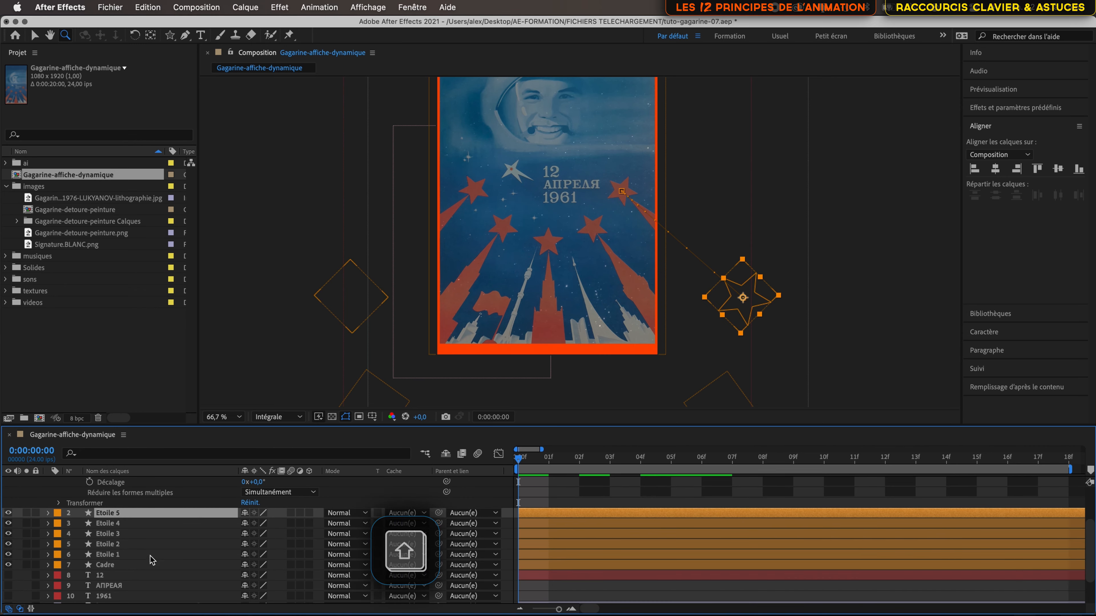
shift+click(151, 557)
drag(9, 513, 9, 554)
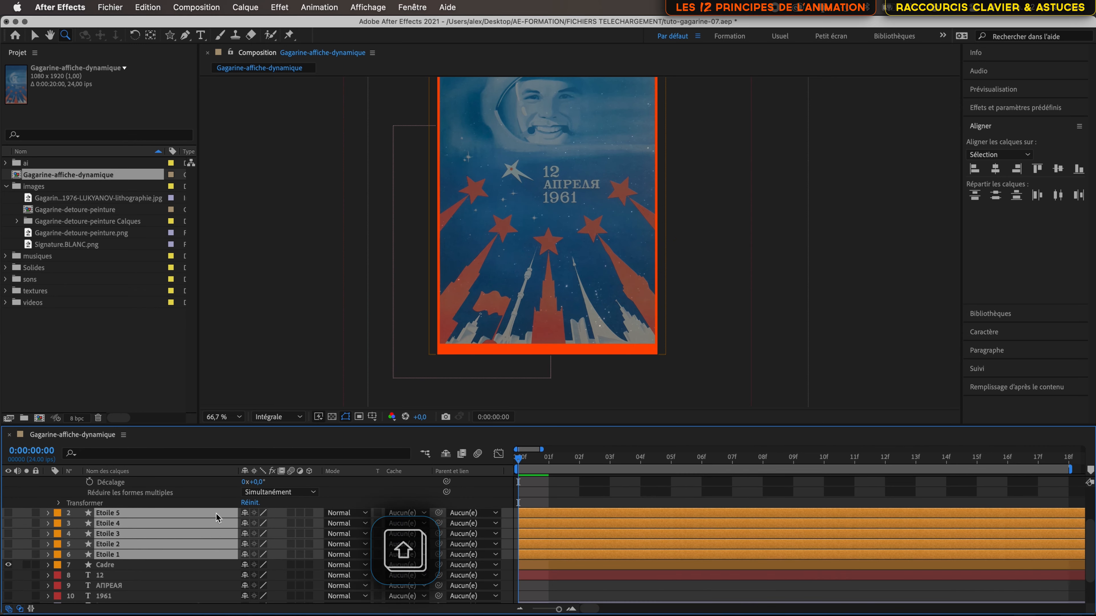
Move the Ligne layer's last Trim Paths end (Fin) keyframe to frame 12 and preview the slower draw-on from frame 0.
scroll(514, 512, up, 3)
scroll(513, 511, up, 2)
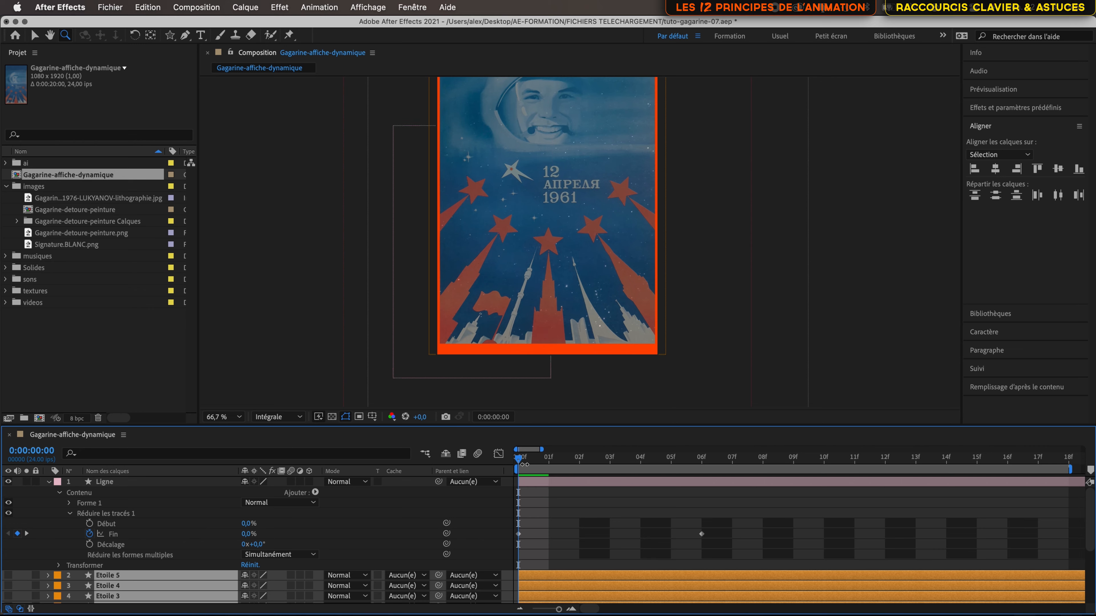
key(space)
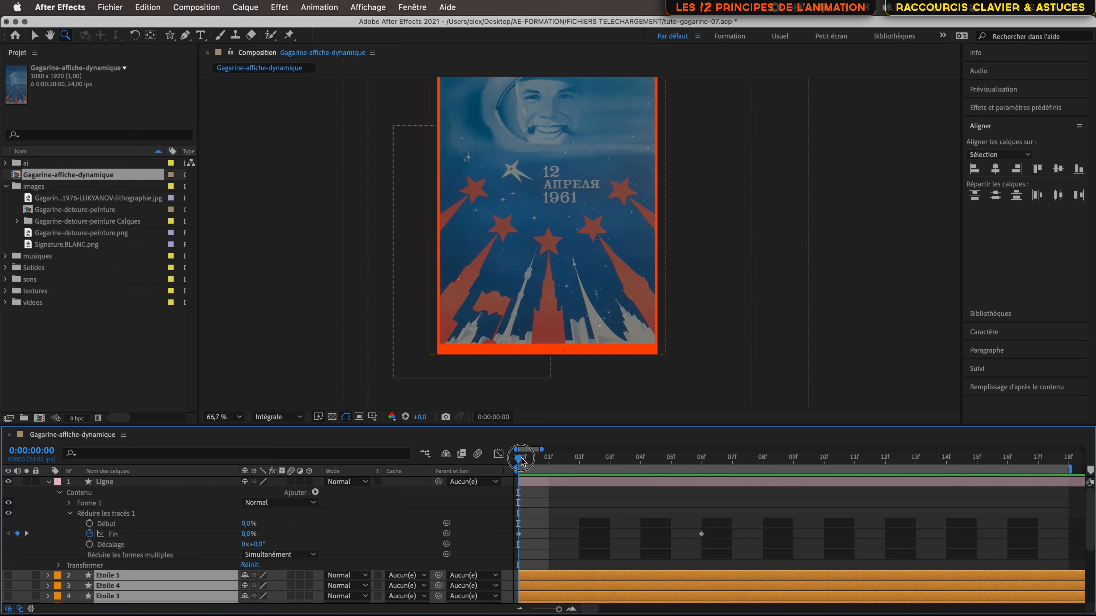
click(725, 505)
drag(725, 502, 880, 551)
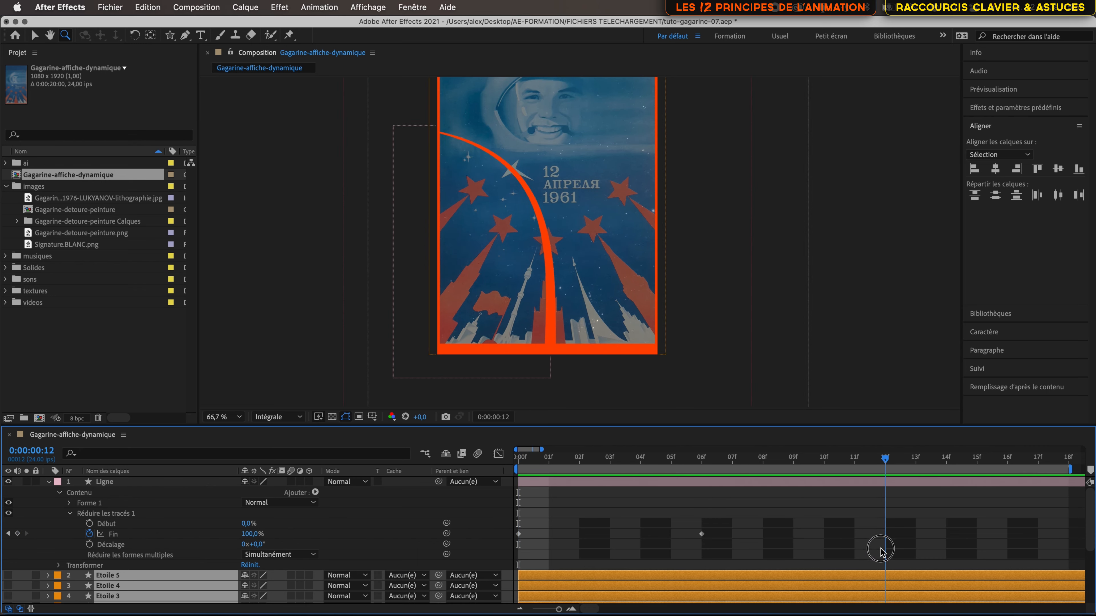
drag(703, 534, 885, 534)
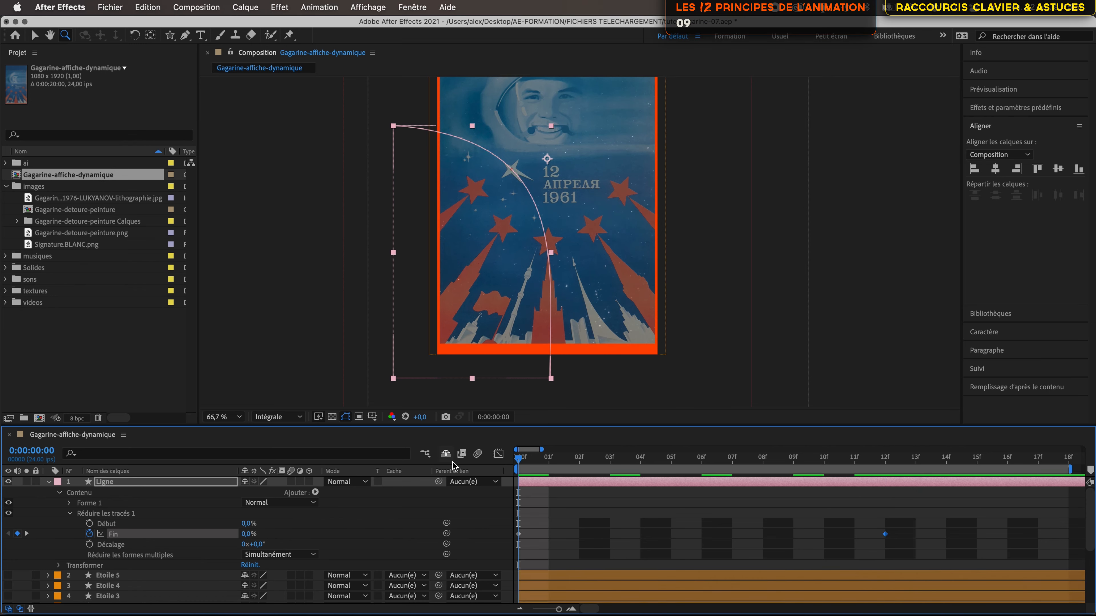
key(space)
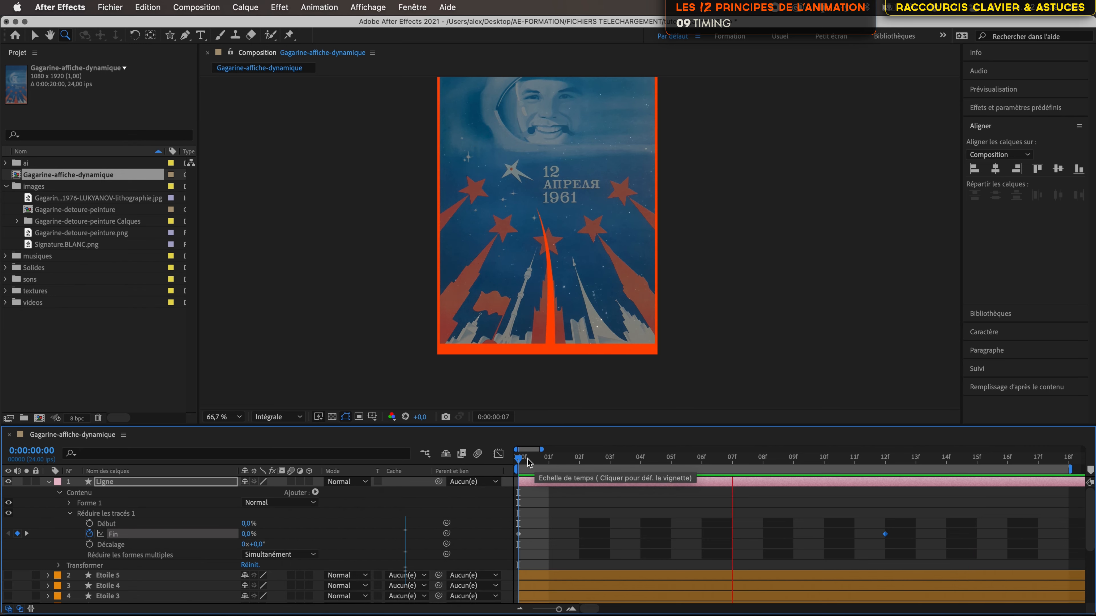
Add a Trim Paths start (Début) keyframe at 0% on frame 8 of the Ligne layer.
click(547, 458)
mouse_move(547, 462)
mouse_down()
mouse_move(569, 465)
mouse_move(503, 474)
mouse_move(574, 476)
mouse_move(751, 538)
mouse_up()
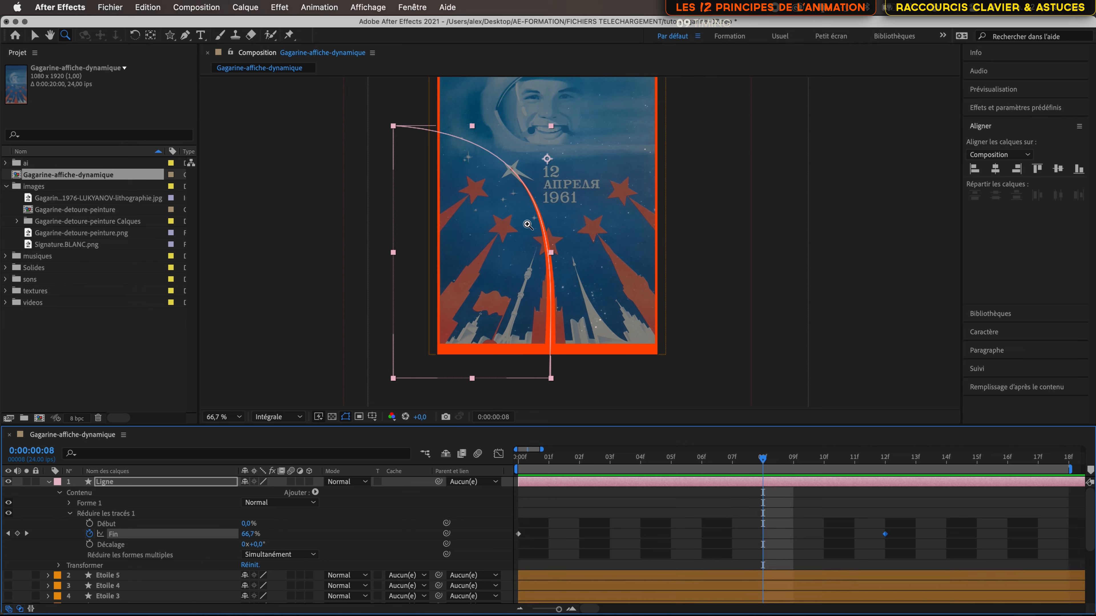
scroll(528, 178, up, 7)
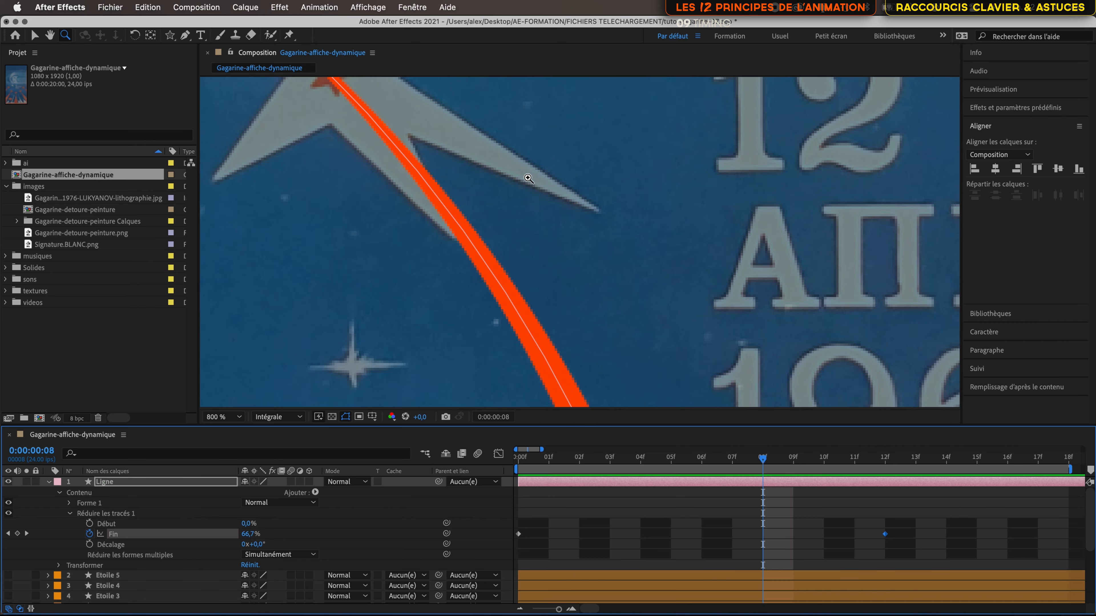
scroll(528, 178, down, 2)
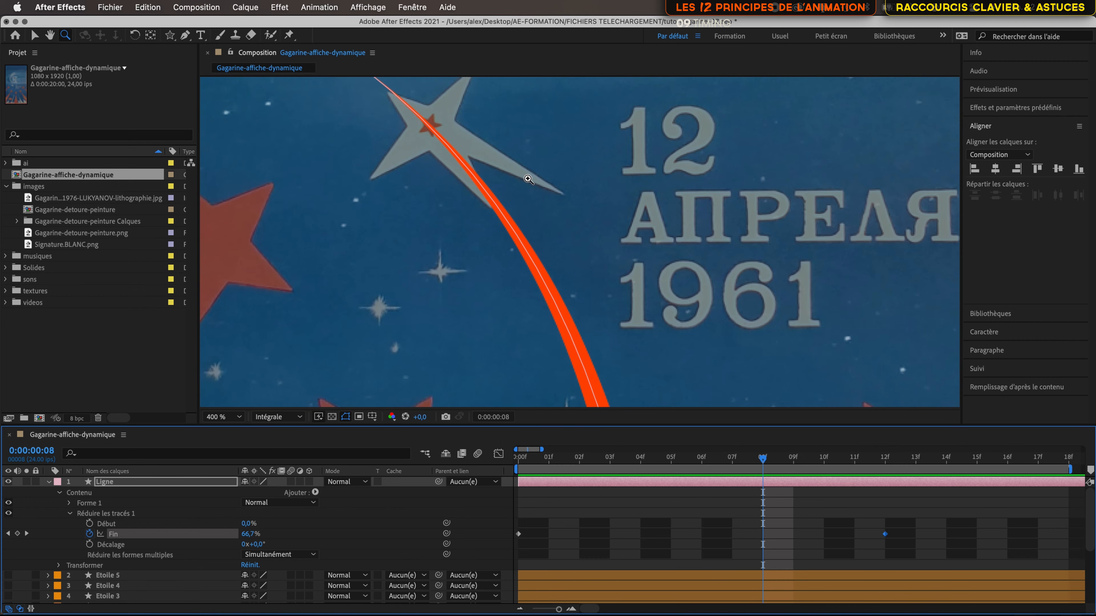
scroll(519, 237, down, 4)
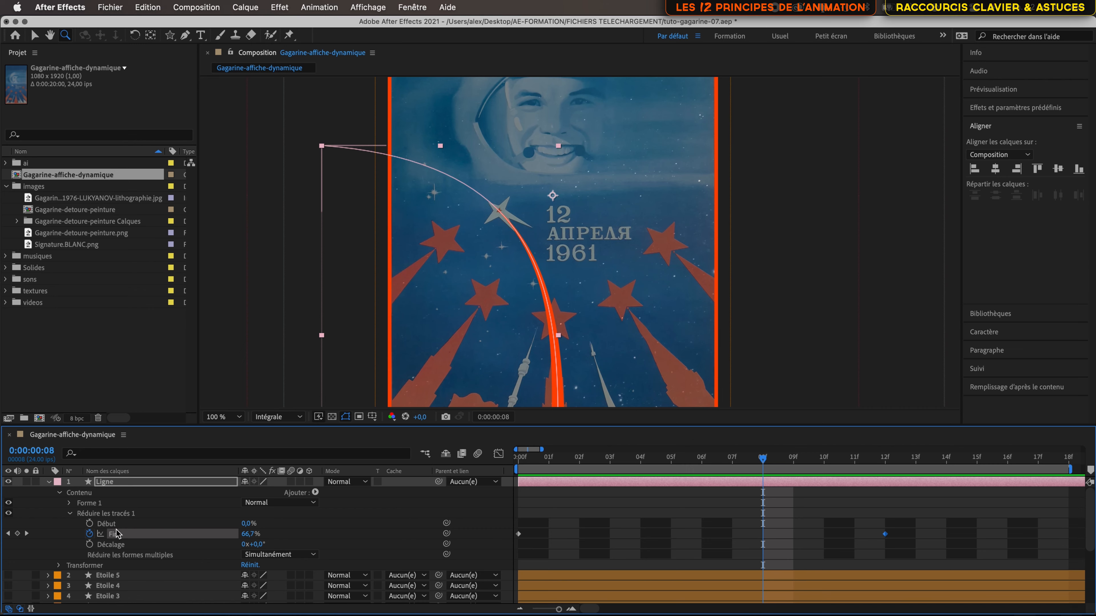
click(90, 524)
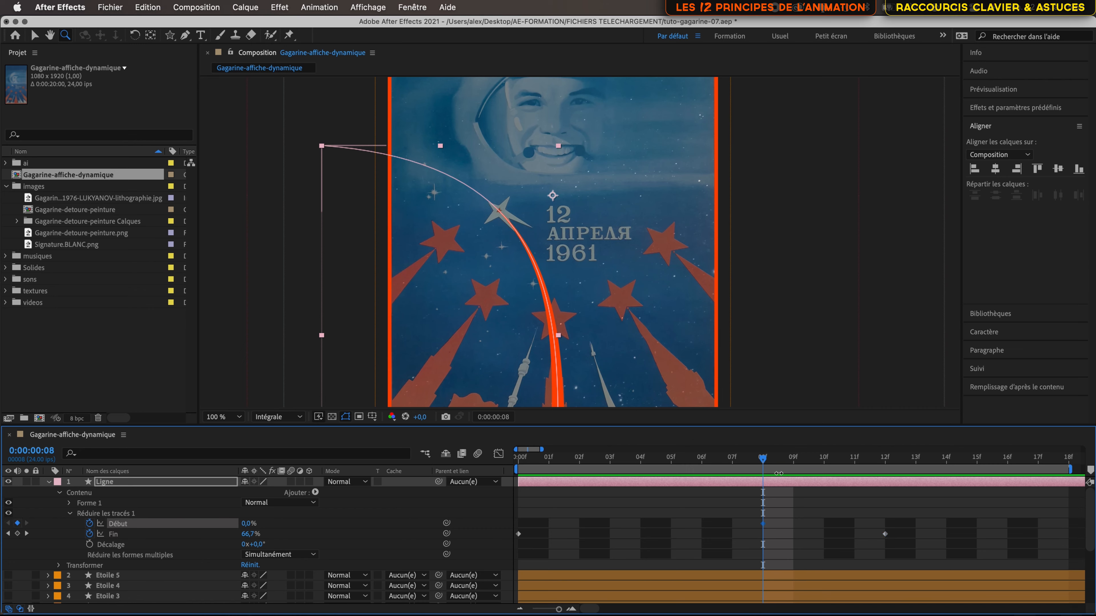
Extend the end of the composition's work area to about 01:12f.
drag(765, 458, 1008, 459)
scroll(836, 540, down, 1)
scroll(836, 540, down, 5)
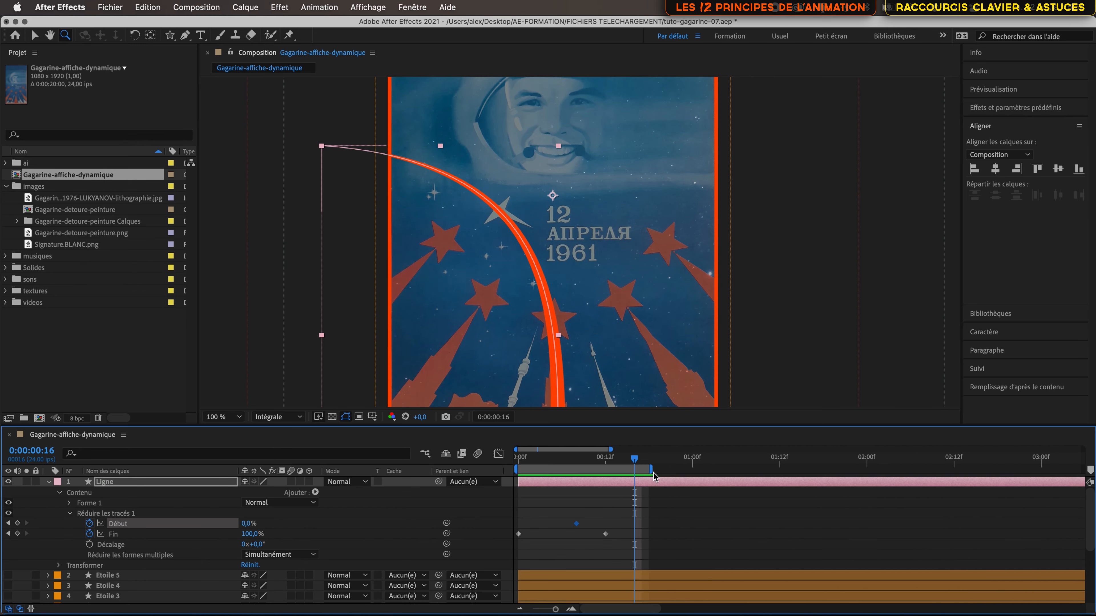
drag(653, 470, 786, 476)
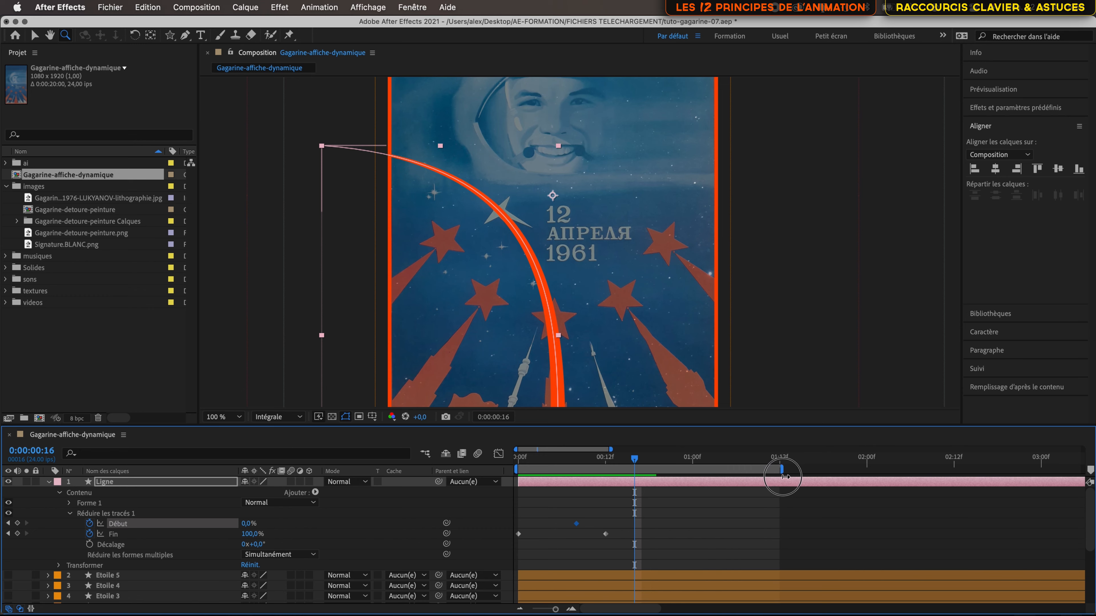
Keyframe the Ligne layer's Trim Paths start (Début) at 100% on frame 20.
drag(636, 459, 577, 460)
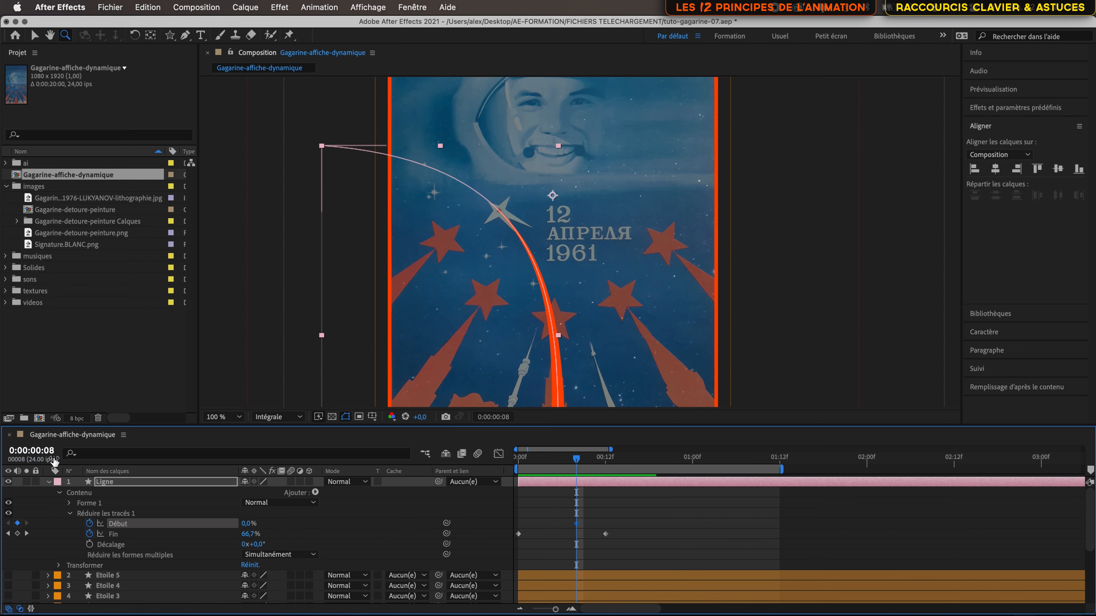
click(41, 450)
text(20)
key(Return)
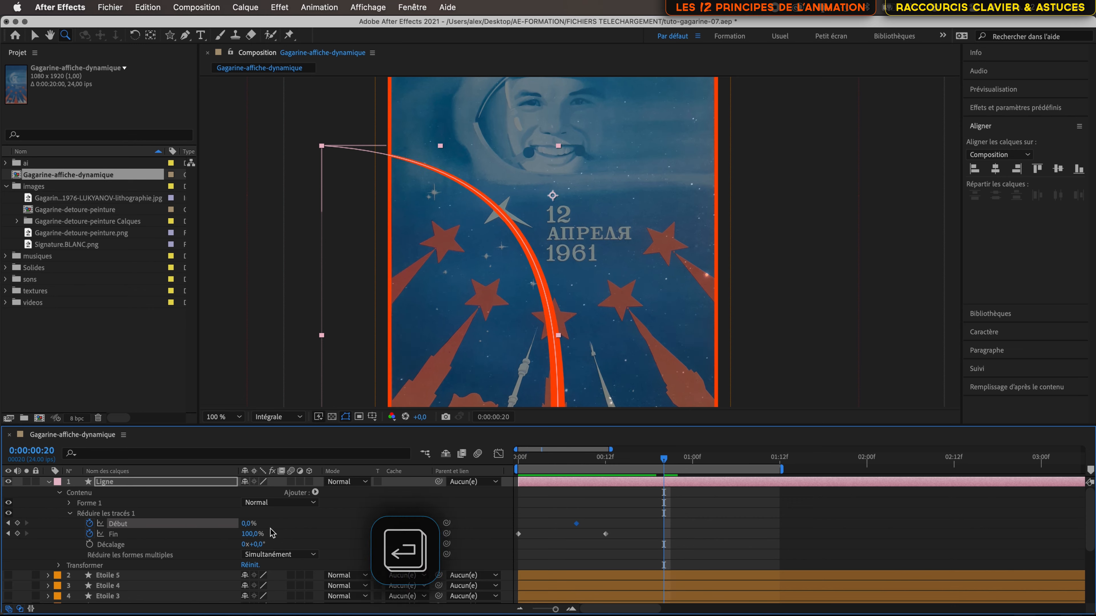
click(245, 527)
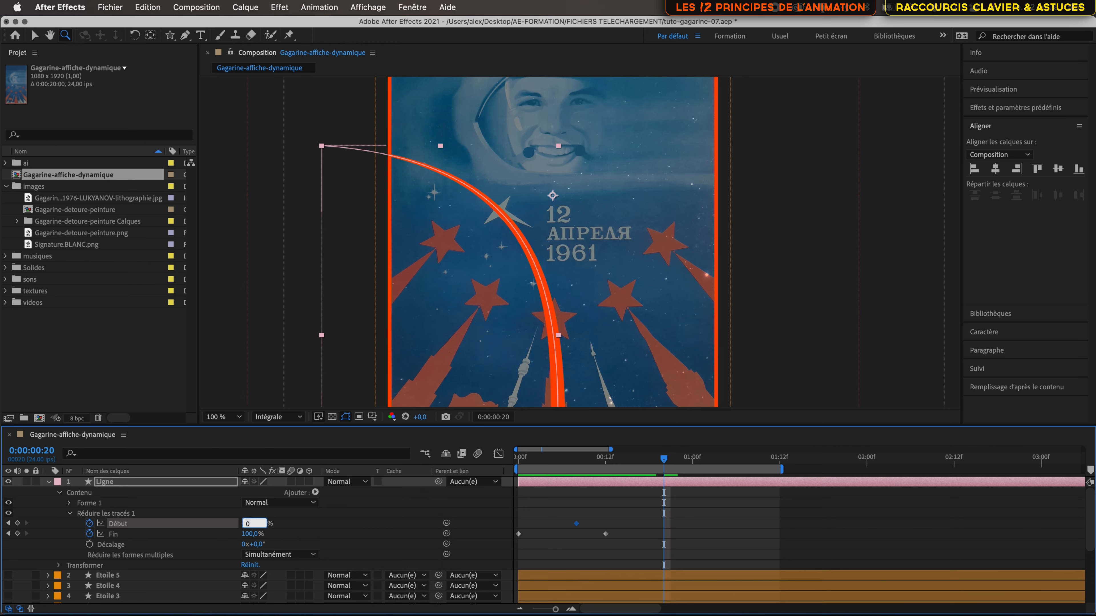
key(Return)
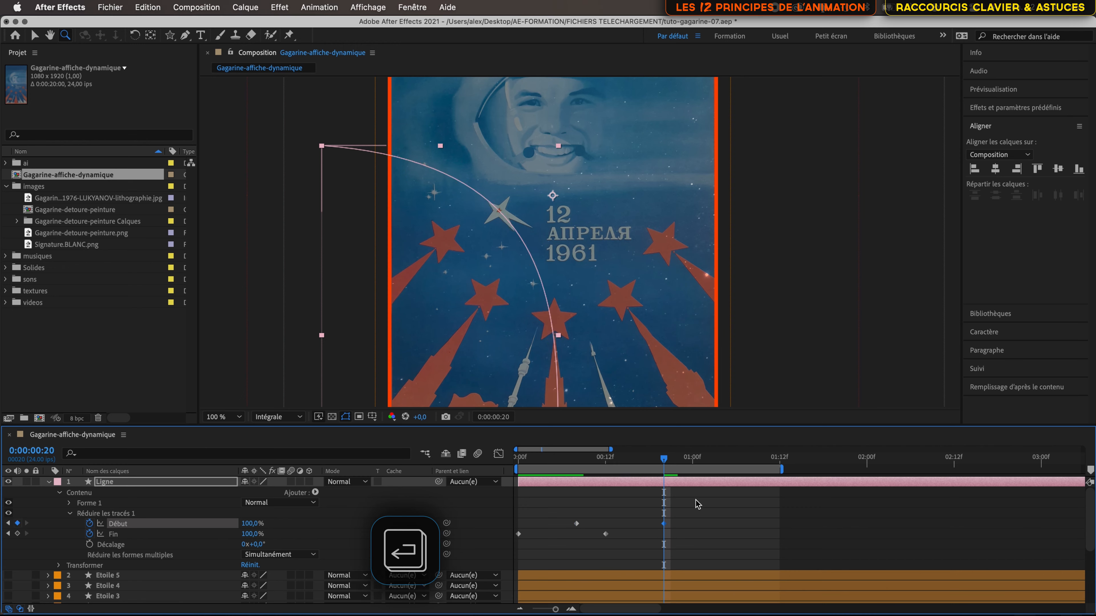
Scrub back to frame 8, then preview the line's appearance and disappearance from frame 0.
mouse_move(663, 461)
mouse_down()
mouse_move(520, 463)
mouse_move(575, 483)
mouse_up()
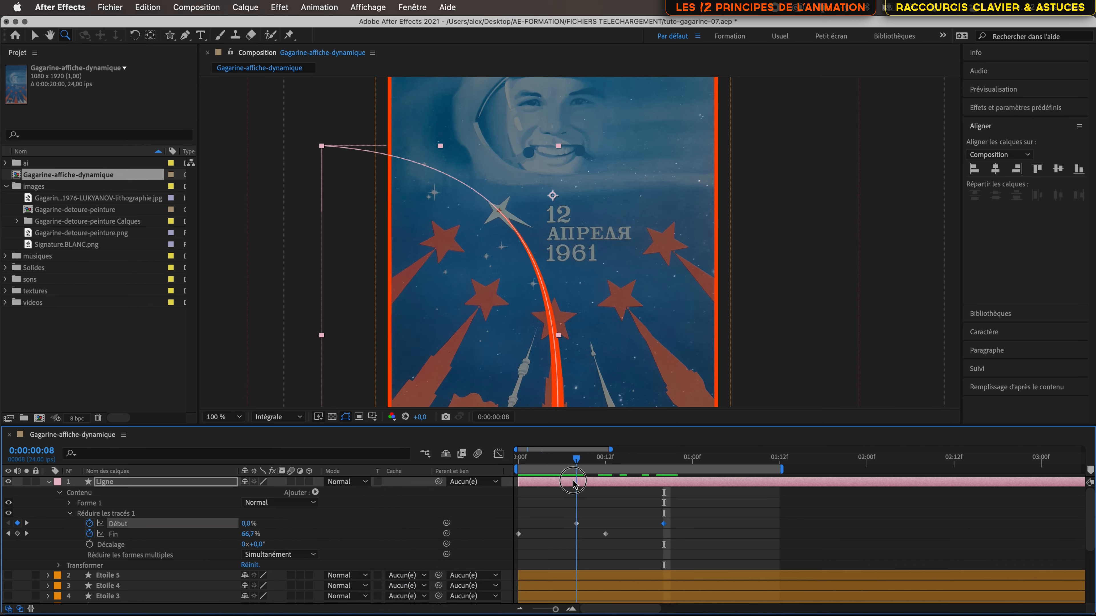
key(space)
drag(598, 364, 588, 290)
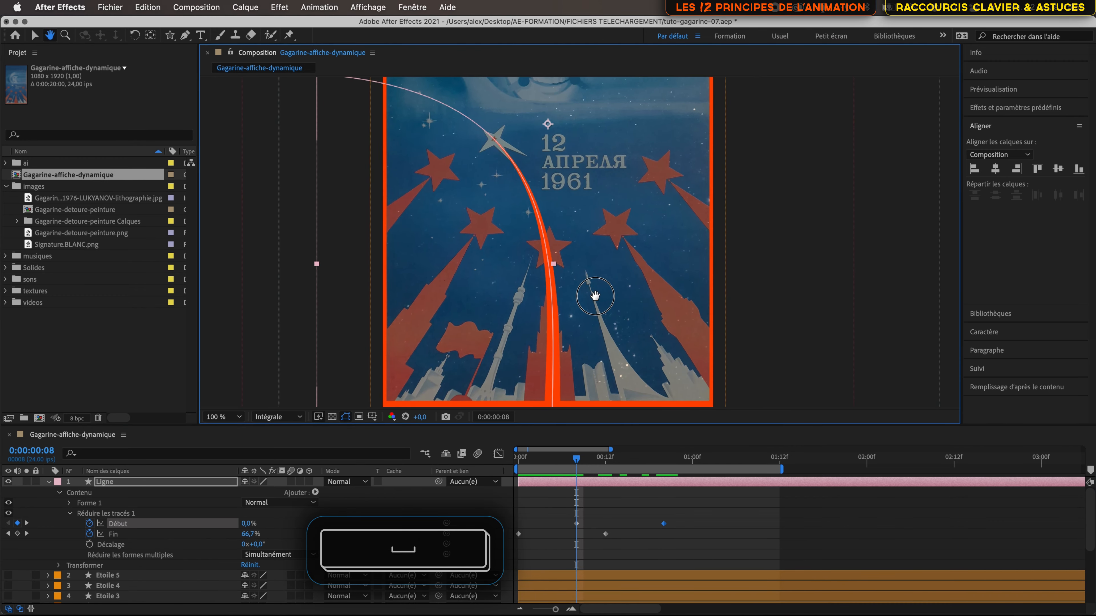
mouse_move(575, 463)
mouse_down()
mouse_move(659, 479)
mouse_move(551, 462)
mouse_move(677, 470)
mouse_move(517, 465)
mouse_up()
key(space)
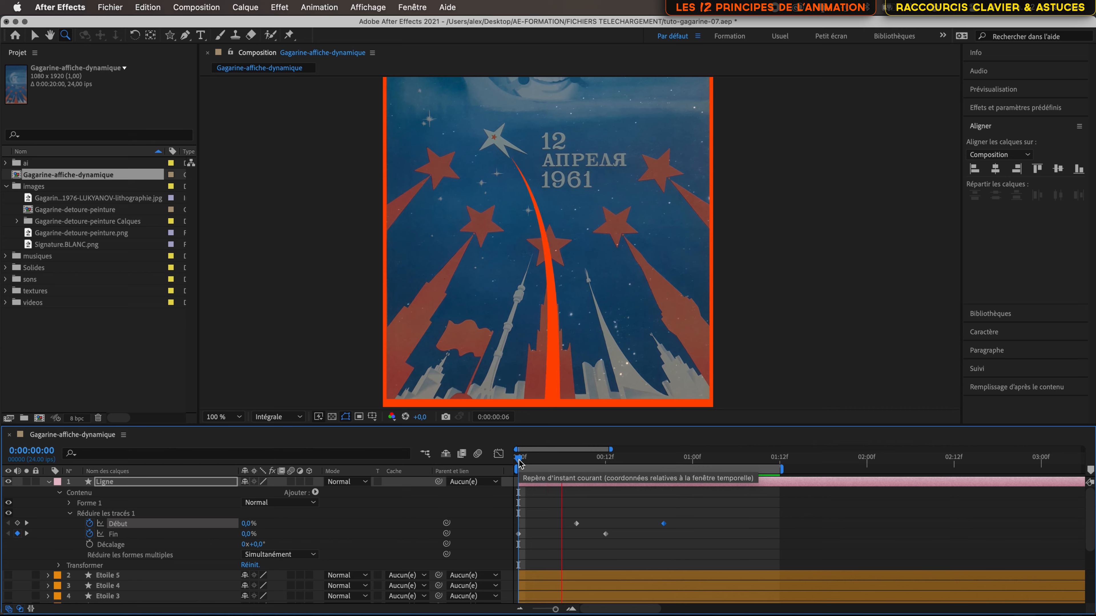
mouse_move(521, 464)
mouse_down()
mouse_move(686, 478)
mouse_move(527, 479)
mouse_up()
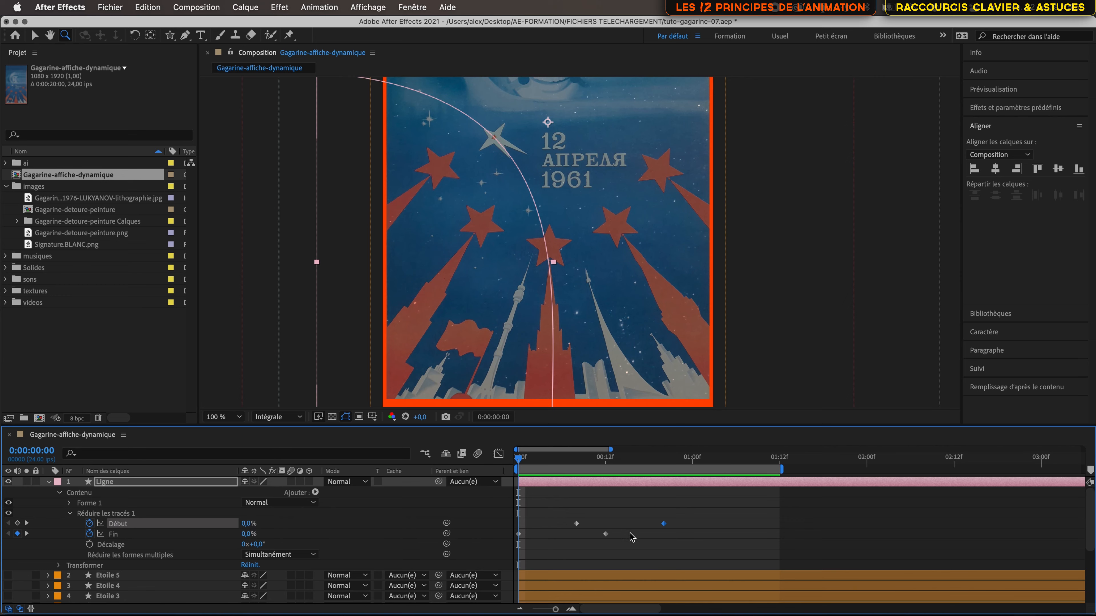
Apply Easy Ease to all four Début and Fin keyframes of the Ligne layer and preview from frame 0.
drag(633, 535, 516, 561)
click(692, 515)
drag(693, 516, 519, 546)
key(F9)
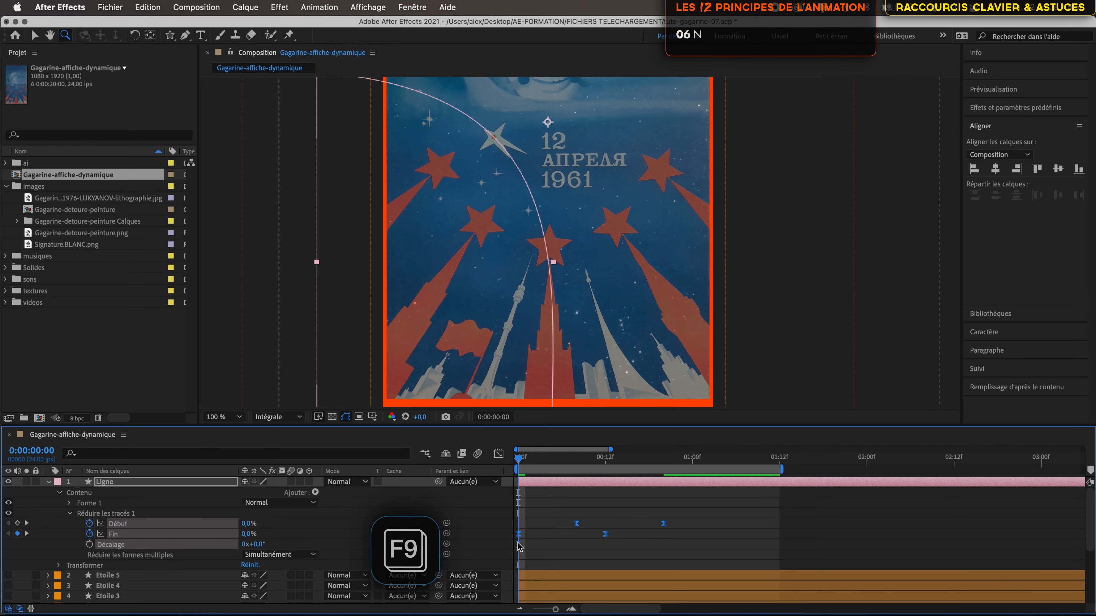
click(556, 520)
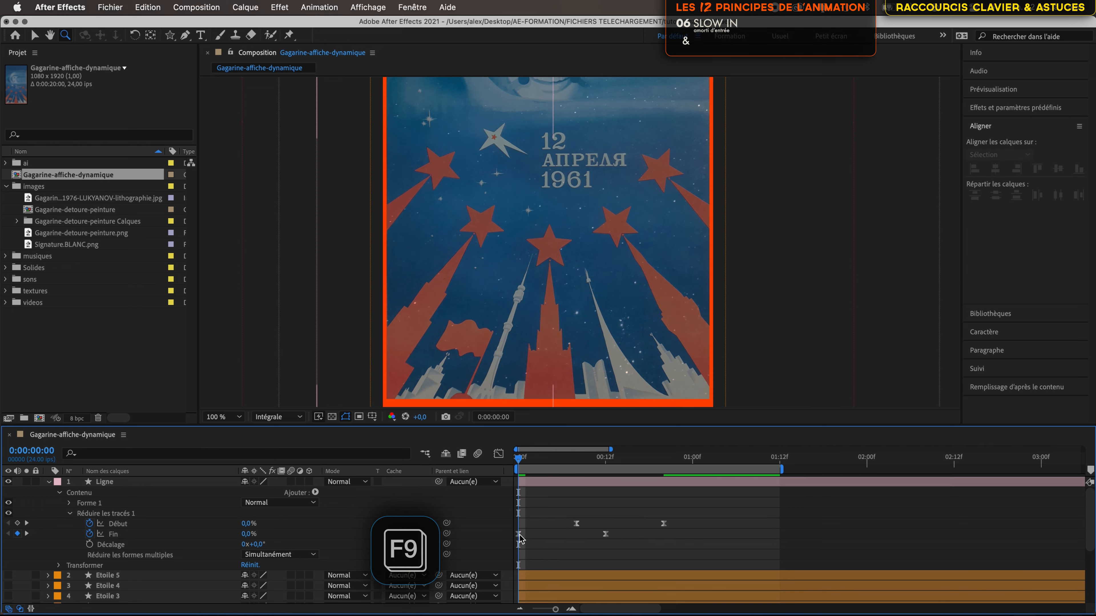
mouse_move(519, 459)
mouse_down()
mouse_move(649, 482)
mouse_move(516, 496)
mouse_up()
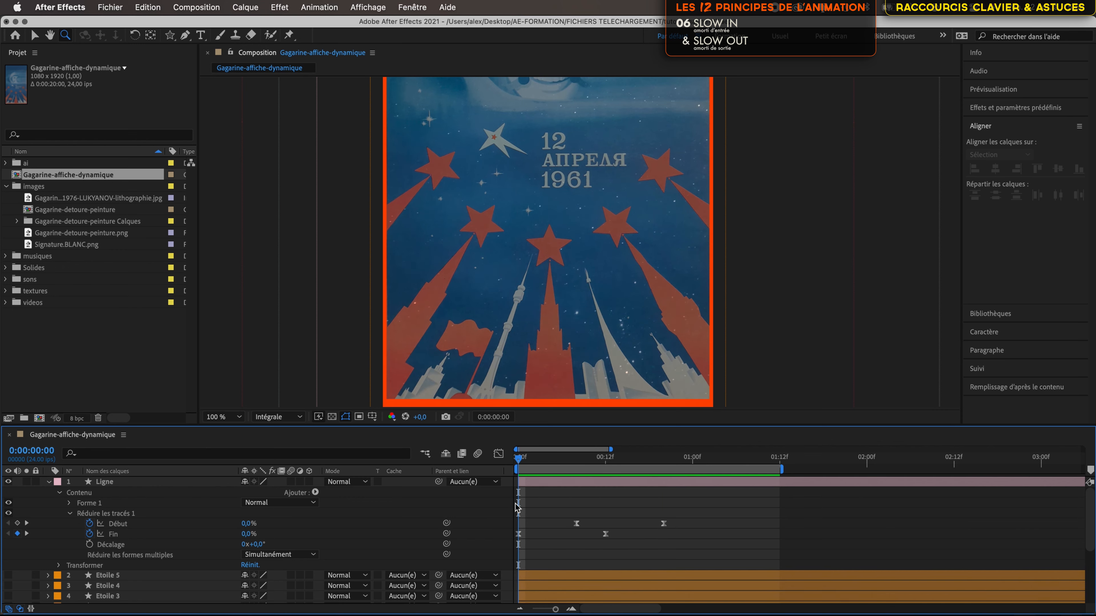
Reshape the Fin speed curve for a fast start and long slowdown, shortening the first keyframe's handle and setting the last one's influence to 100%.
click(519, 534)
click(498, 454)
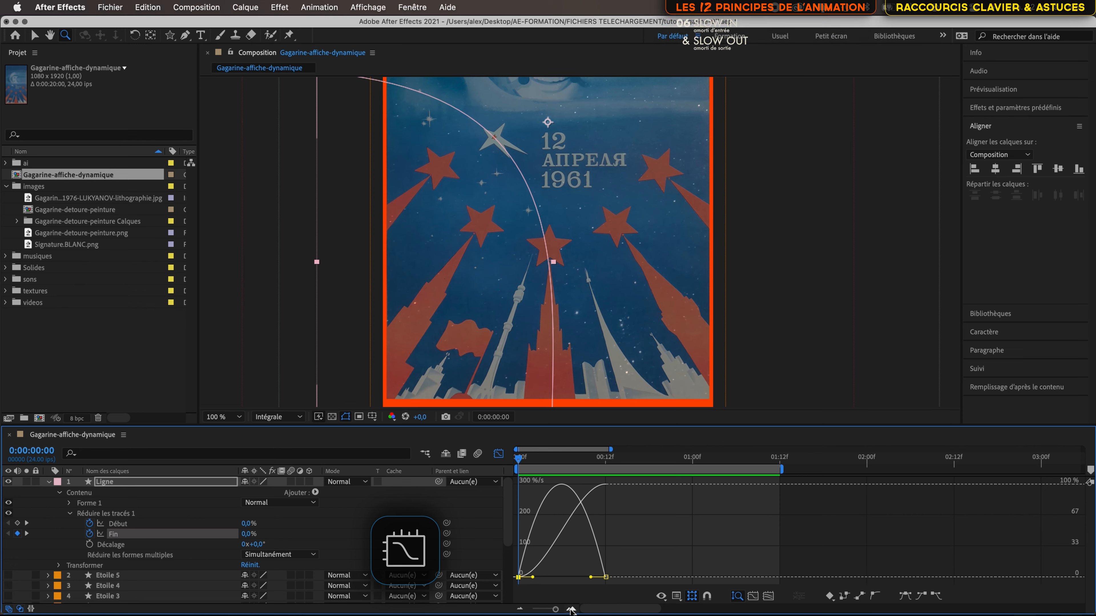
click(535, 577)
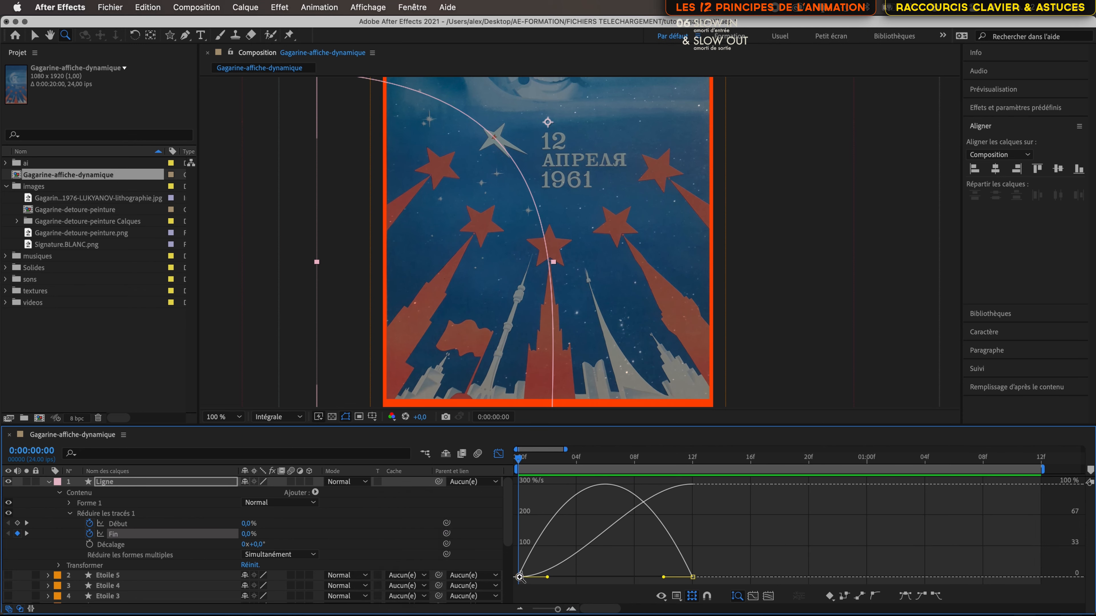
click(35, 36)
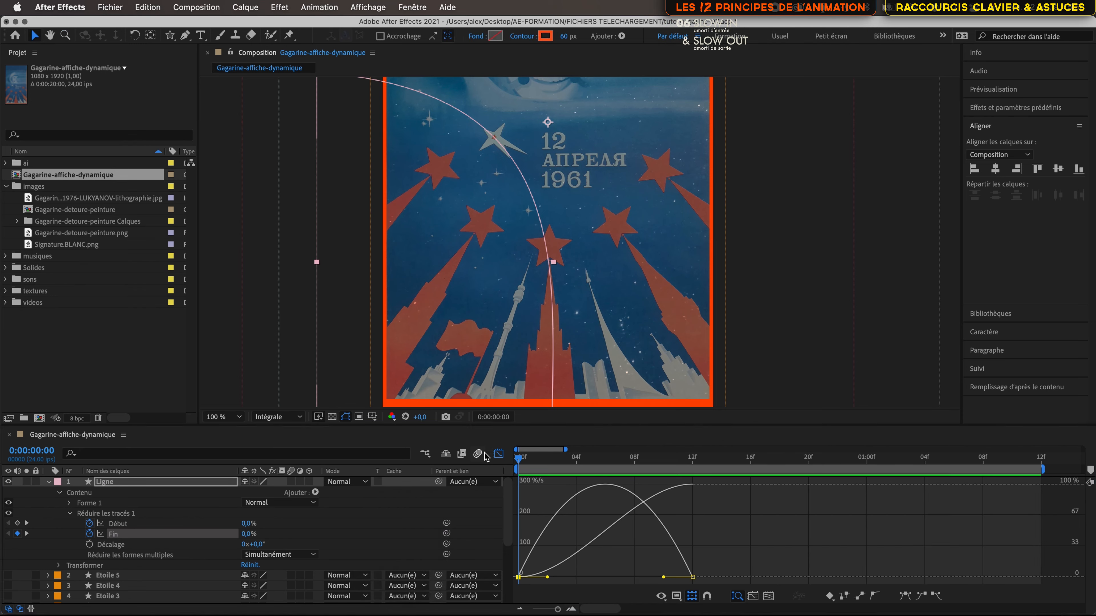
drag(547, 577, 523, 578)
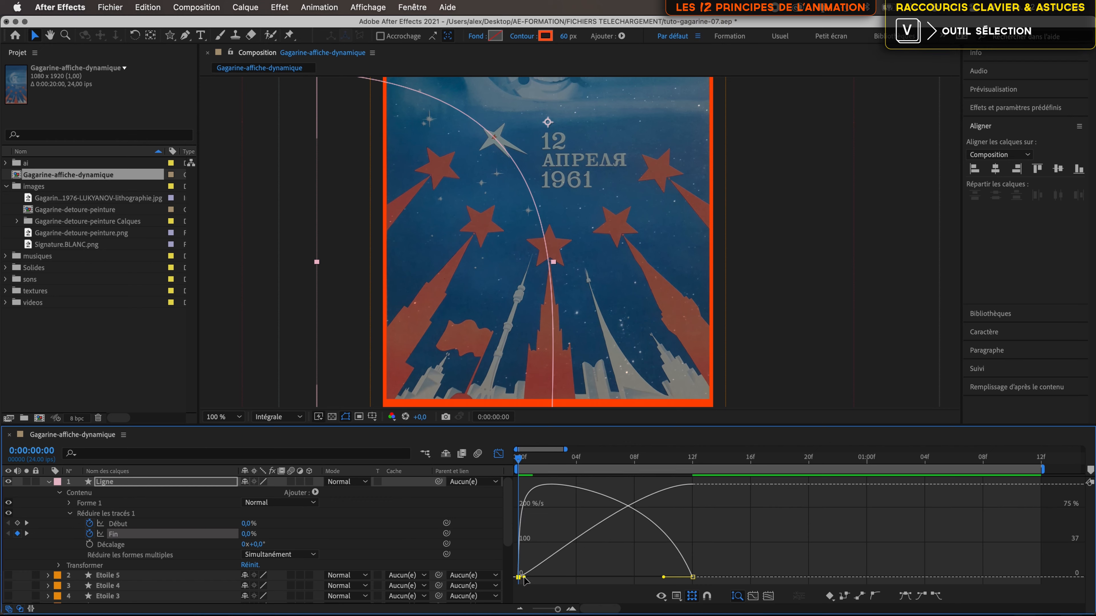
click(692, 577)
drag(663, 577, 604, 578)
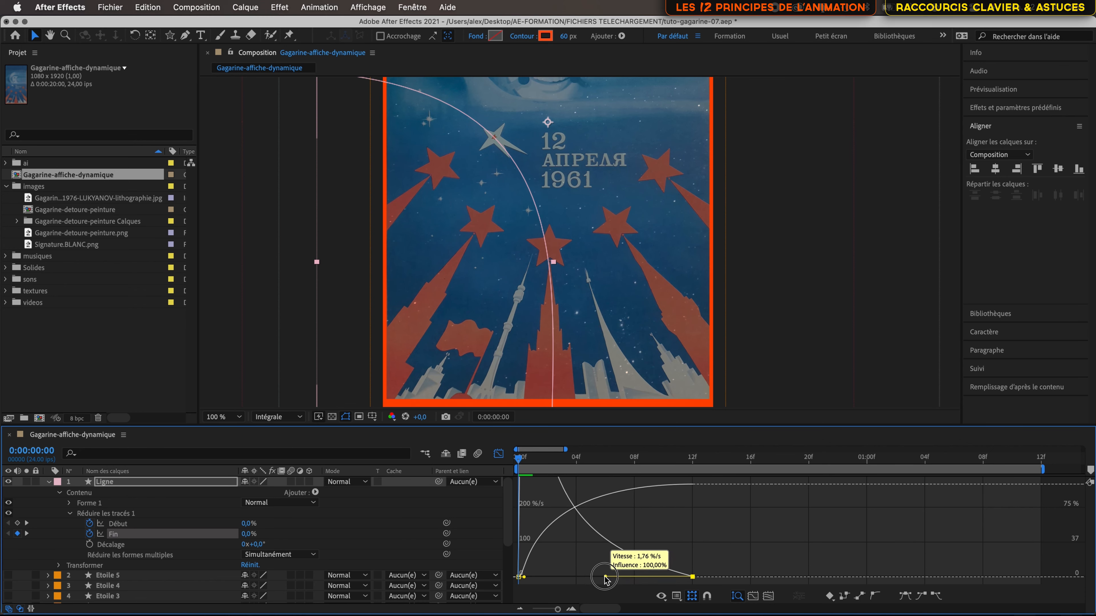
key(space)
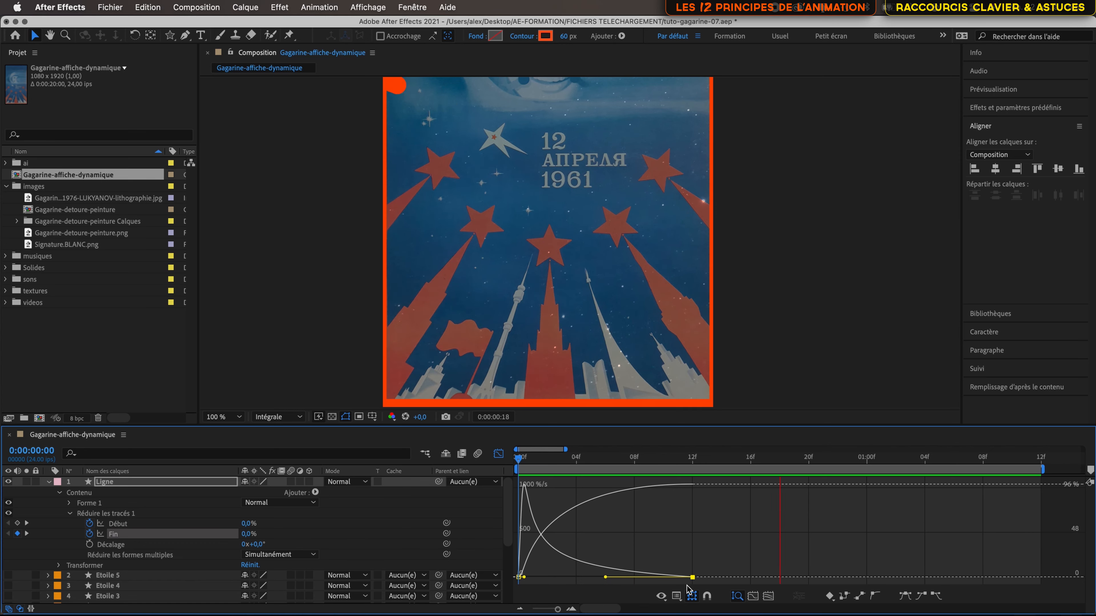
click(500, 455)
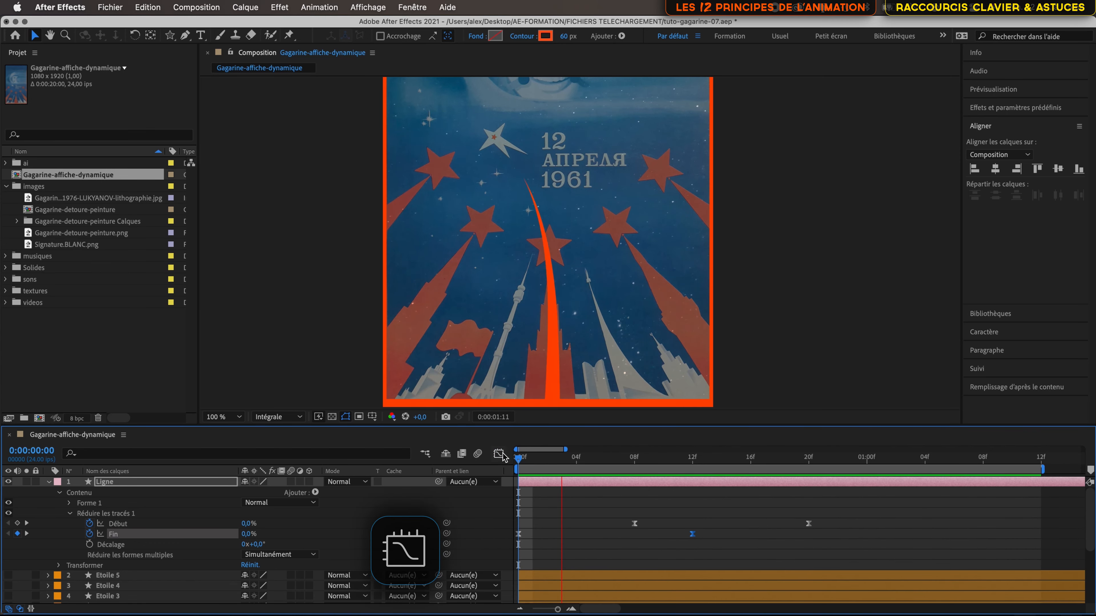
Reshape the Début speed curve for a slow start and fast finish, lengthening the frame 8 keyframe's handle and shortening the frame 20 one's, and preview.
click(635, 523)
click(633, 460)
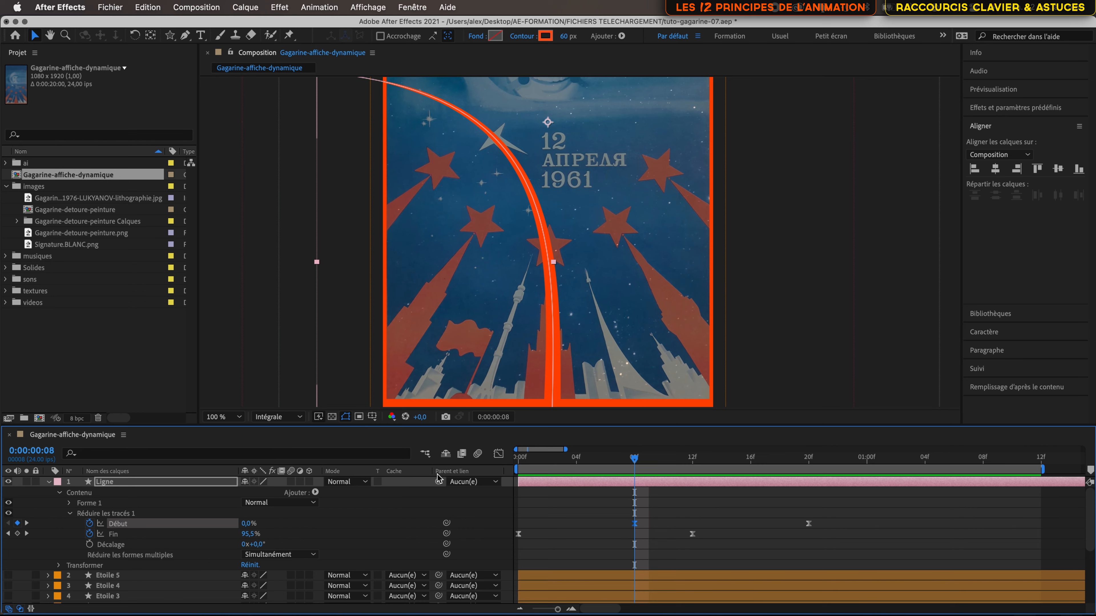
click(499, 454)
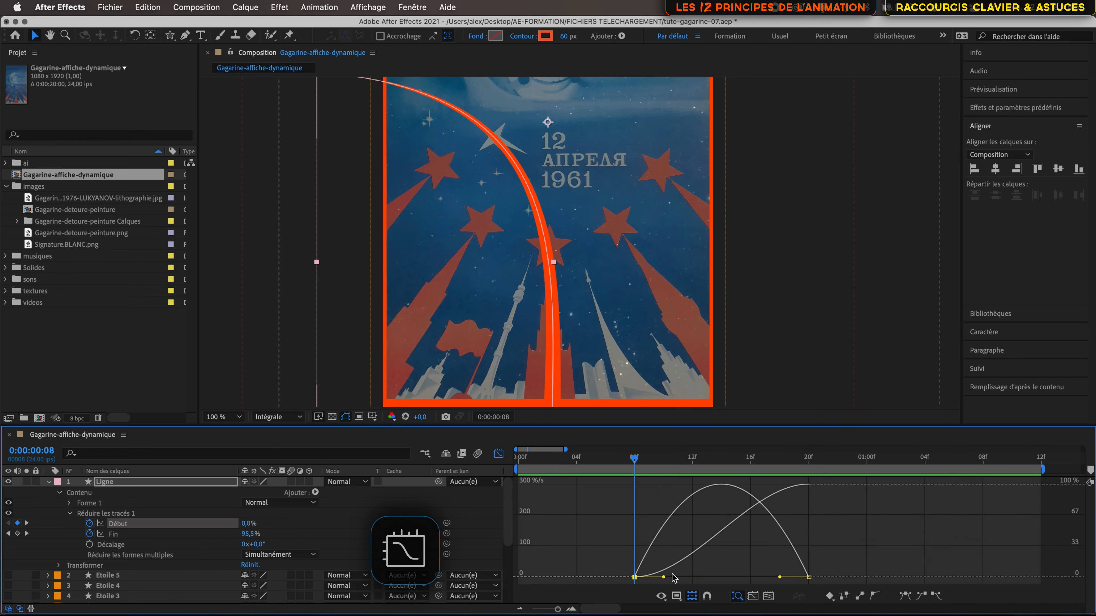
drag(664, 581, 803, 579)
click(809, 577)
key(space)
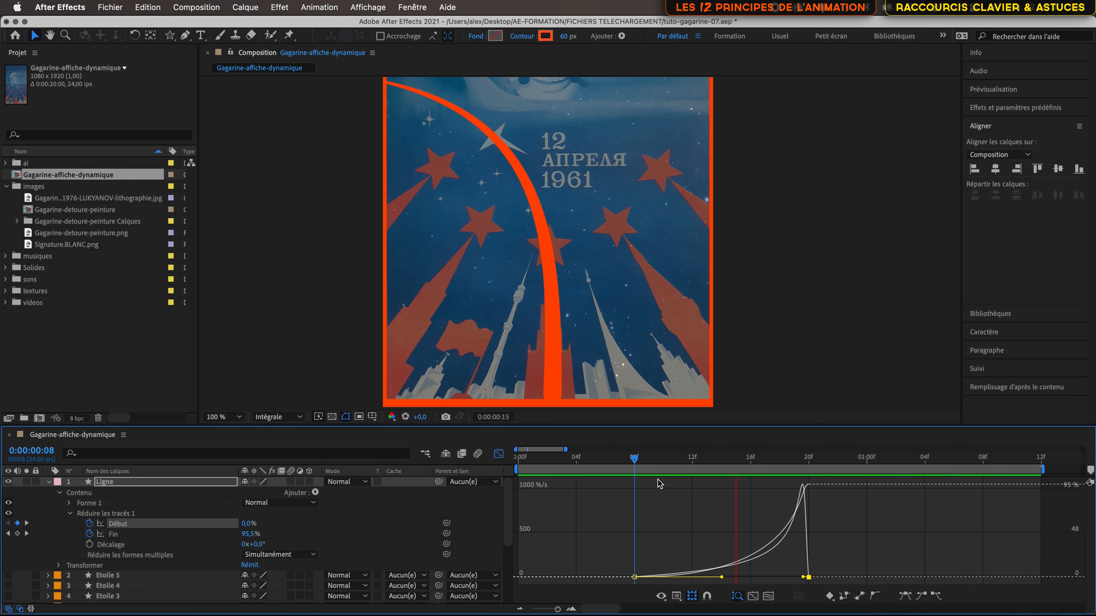
key(space)
click(498, 453)
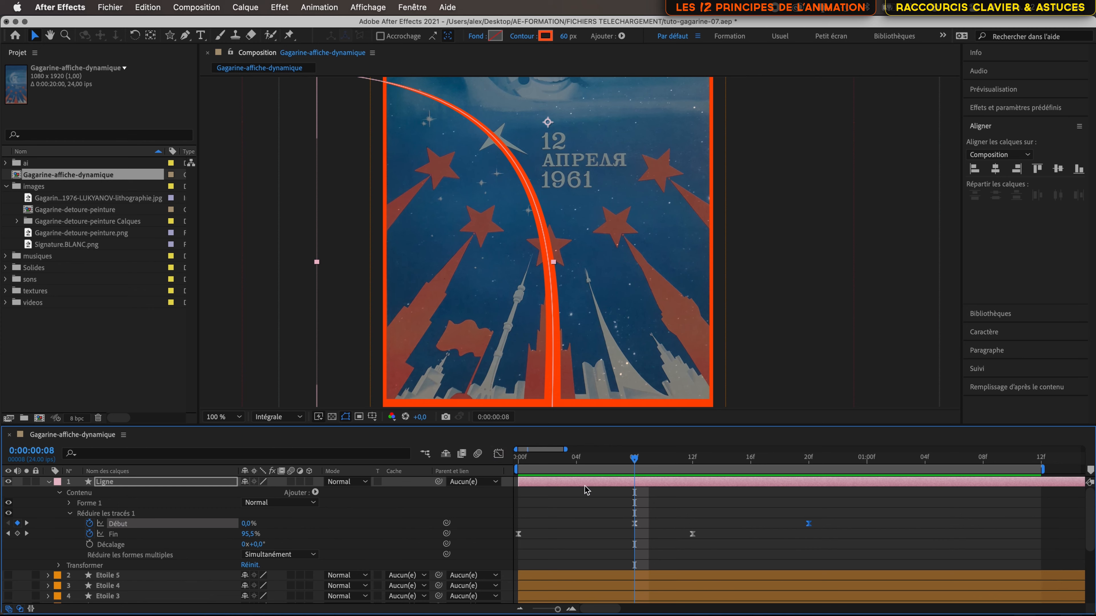
key(minus)
key(minus)
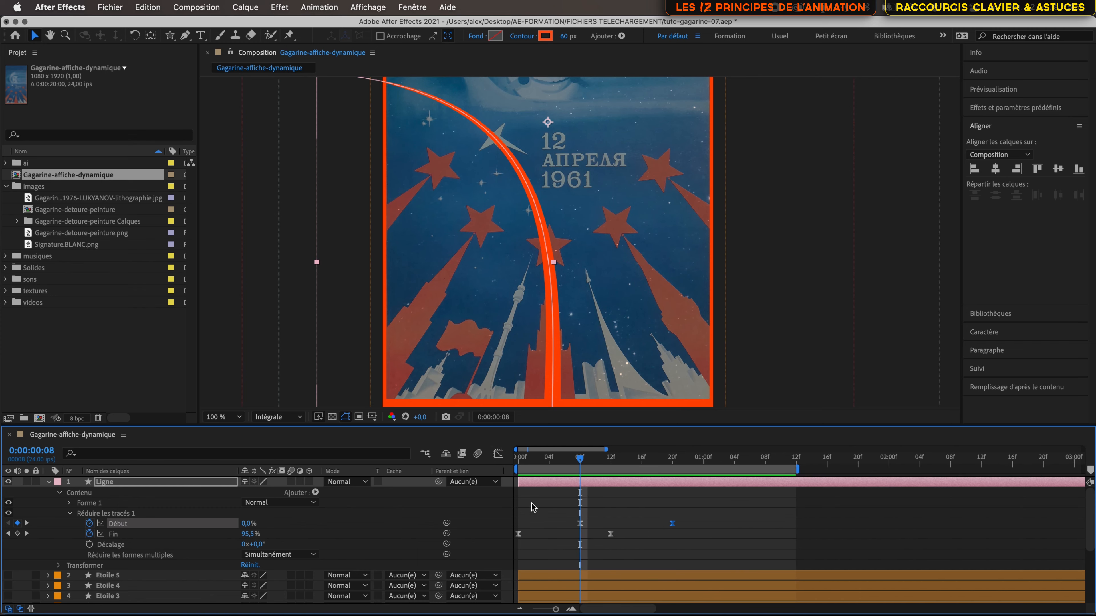
Stretch all four Début and Fin keyframes of the Ligne layer proportionally so the last lands at about 0:00:01:05, and preview from frame 0.
drag(723, 507, 505, 559)
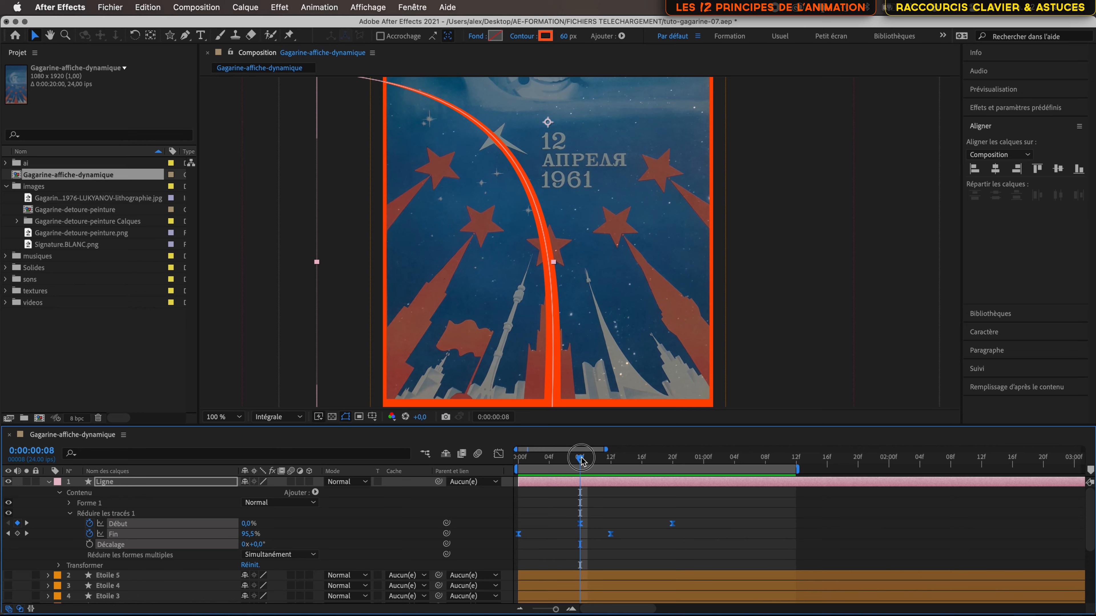
drag(581, 461, 519, 465)
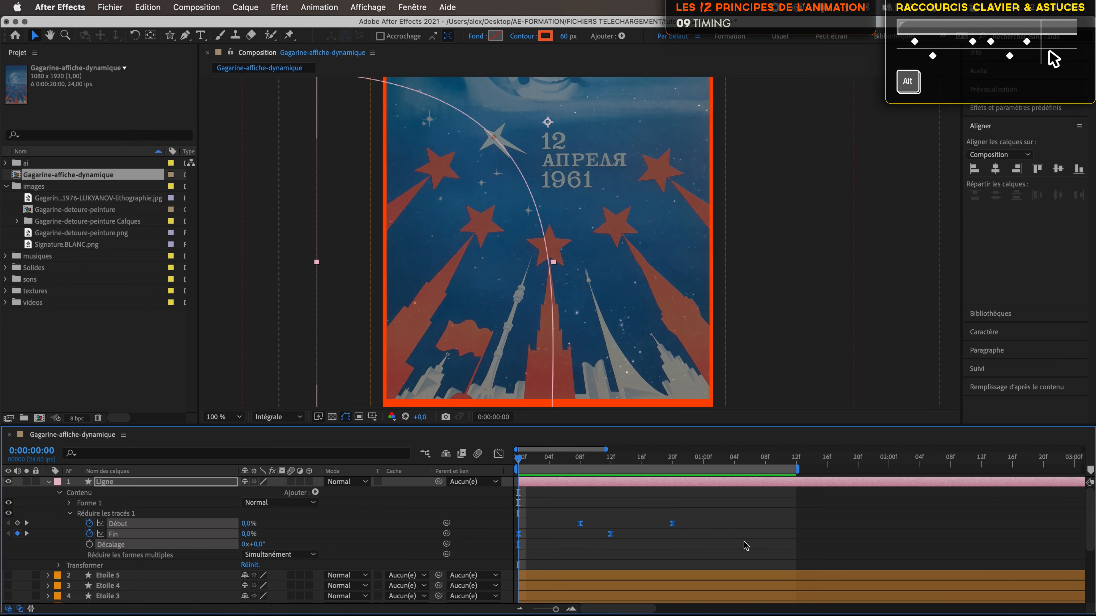
drag(672, 524, 741, 534)
key(space)
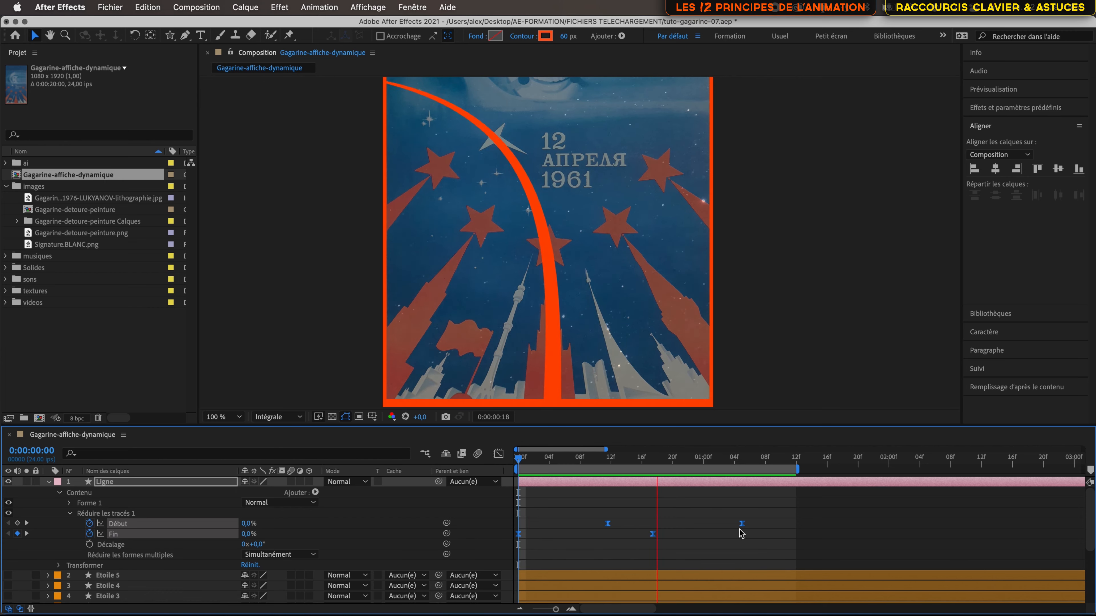
click(509, 472)
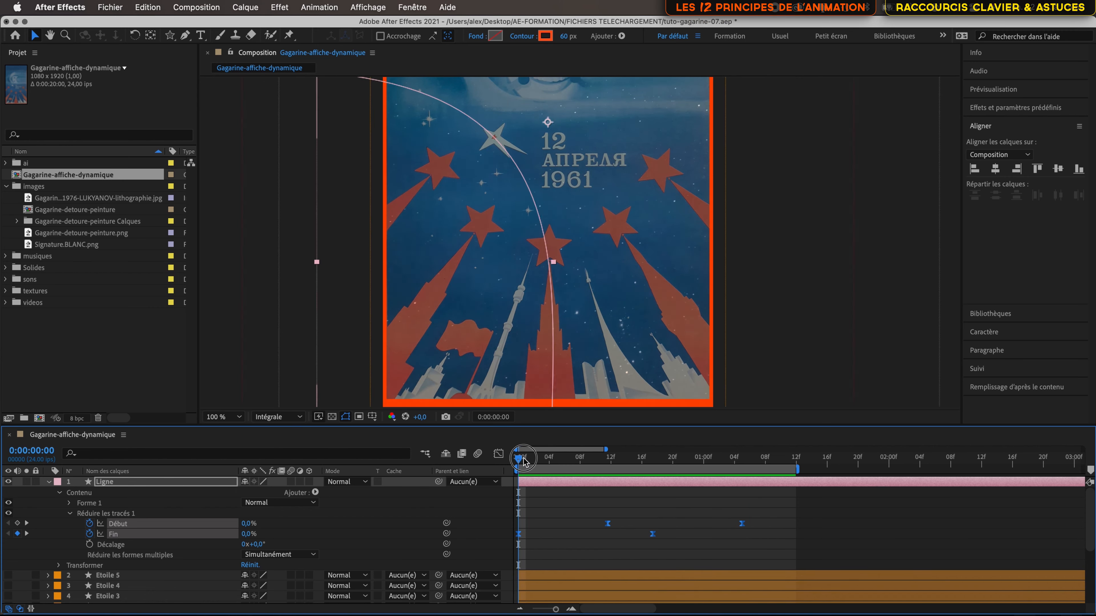
Lengthen the first Fin keyframe's speed handle slightly for a softer start, and preview the line from frame 0.
click(519, 534)
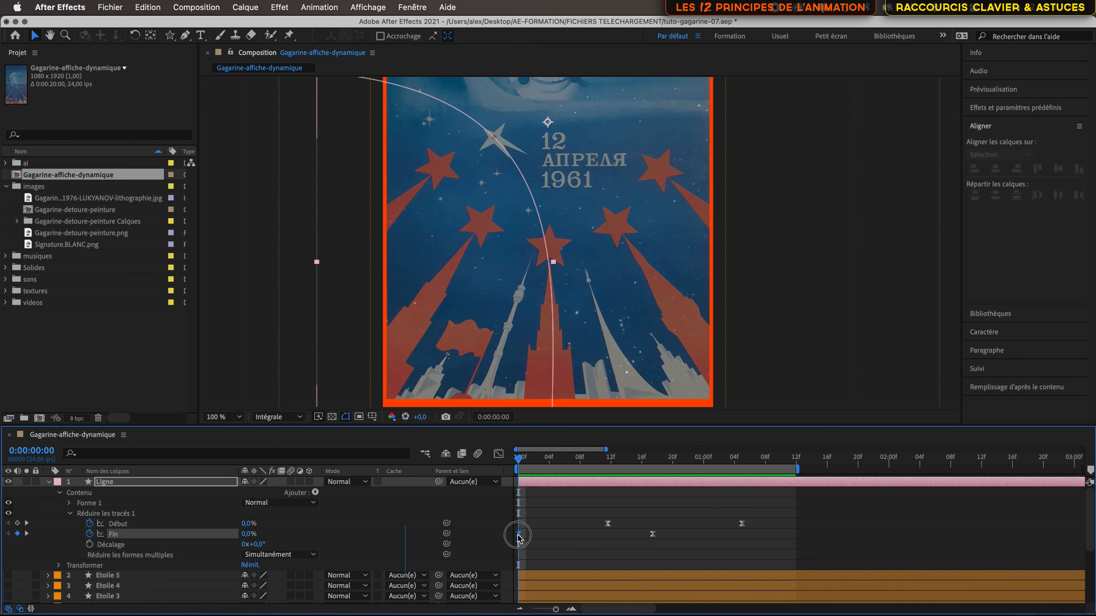
click(498, 454)
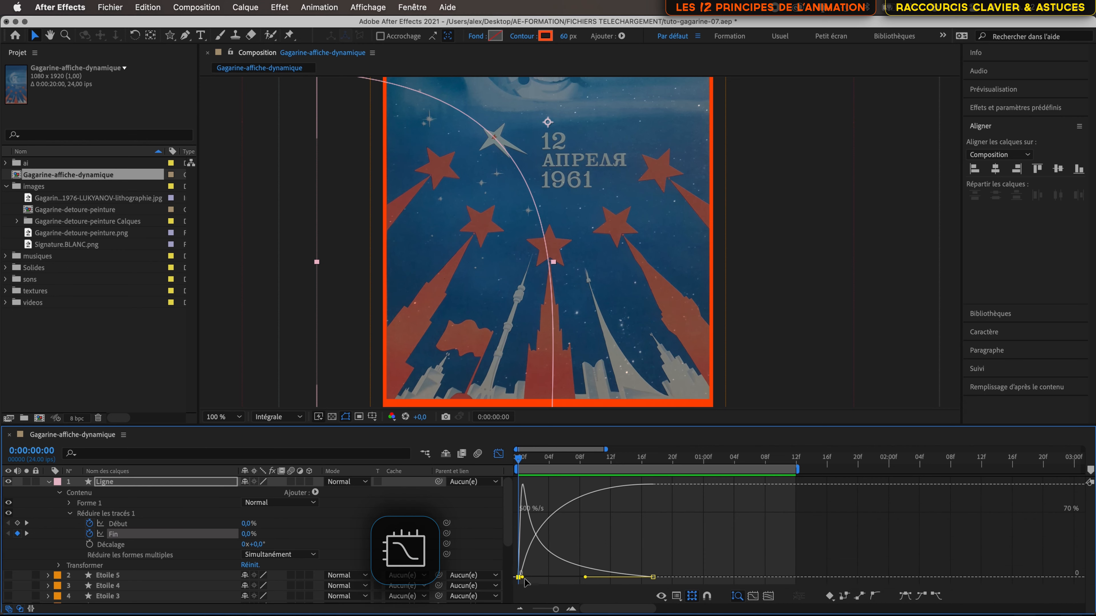
drag(523, 578, 534, 581)
click(499, 454)
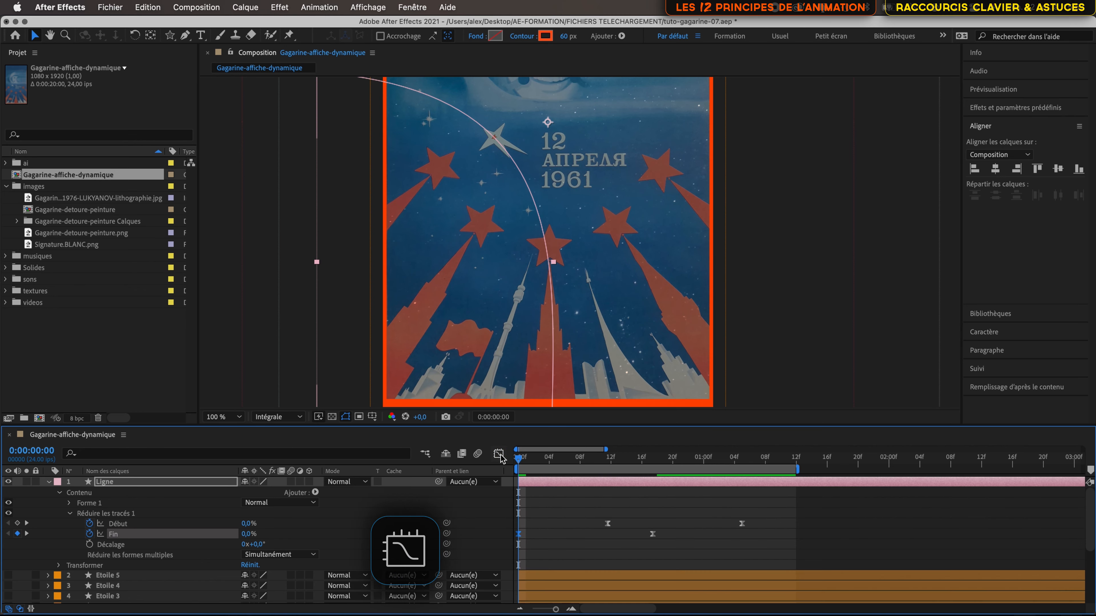
click(608, 524)
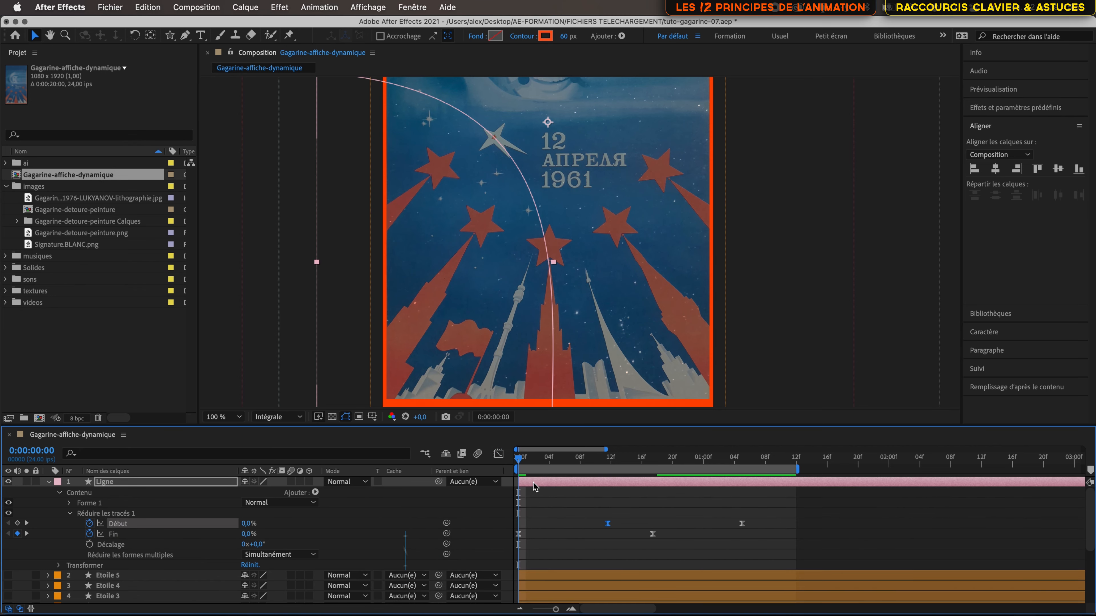
key(space)
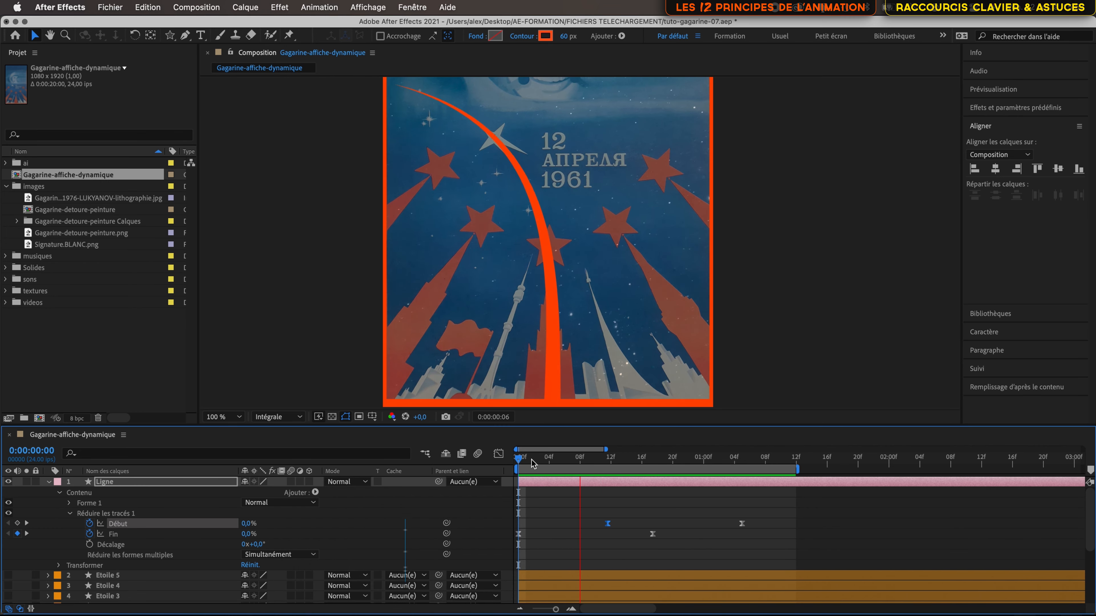
Add a Largeur du contour keyframe to the Ligne layer's Contour 1 at frame 12, keeping the width at 60.
click(626, 471)
mouse_move(625, 471)
mouse_down()
mouse_move(753, 496)
mouse_move(582, 481)
mouse_move(526, 489)
mouse_move(535, 478)
mouse_move(712, 487)
mouse_move(726, 495)
mouse_move(530, 497)
mouse_move(737, 521)
mouse_move(522, 509)
mouse_move(609, 510)
mouse_up()
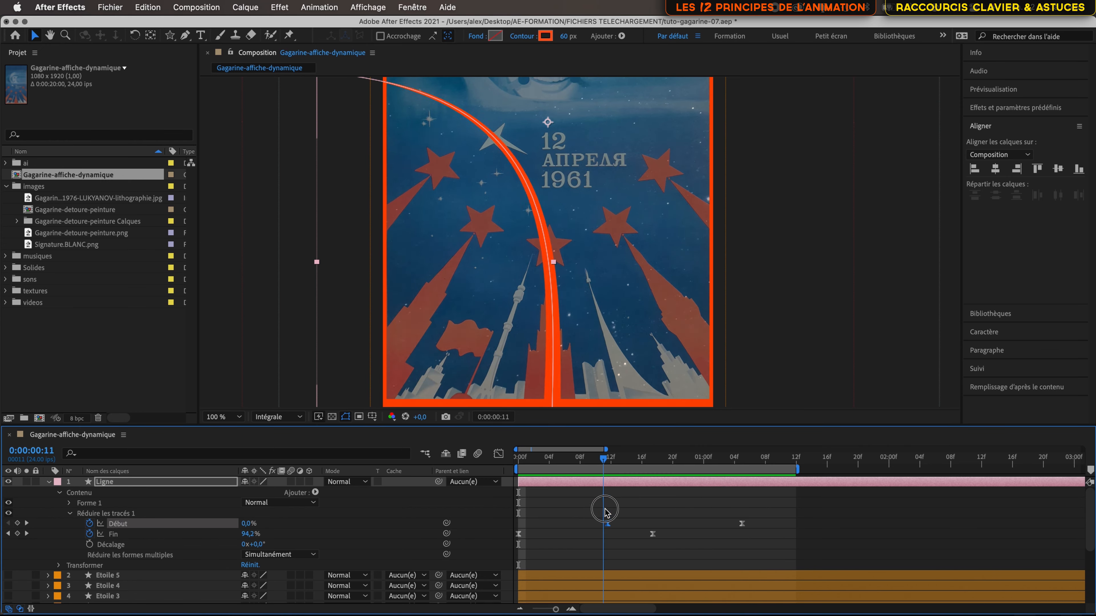
mouse_move(611, 510)
mouse_down()
mouse_move(705, 520)
mouse_move(609, 518)
mouse_up()
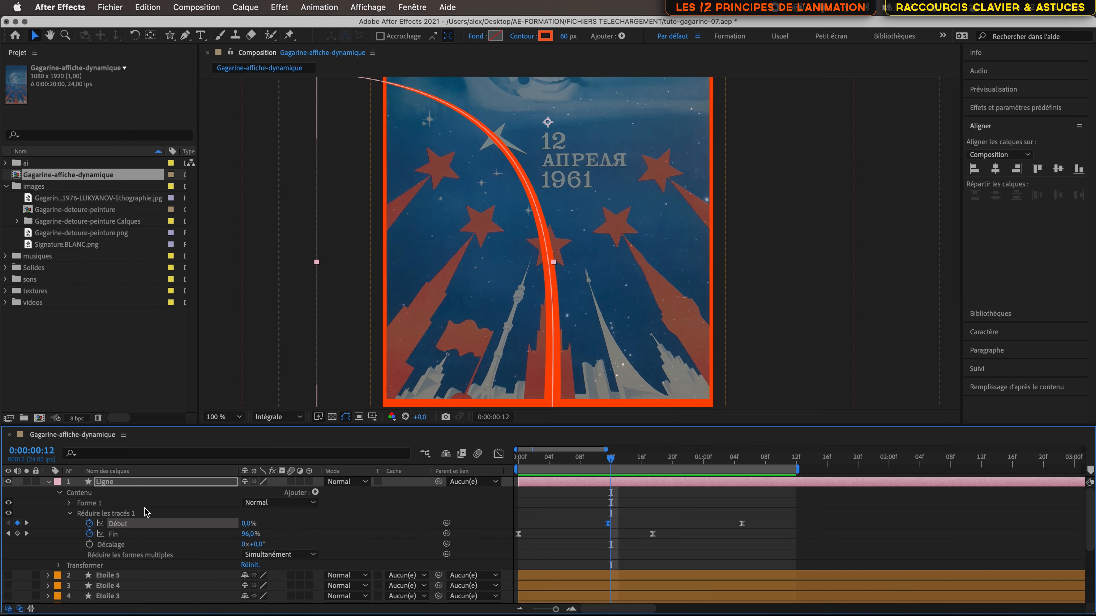
click(70, 504)
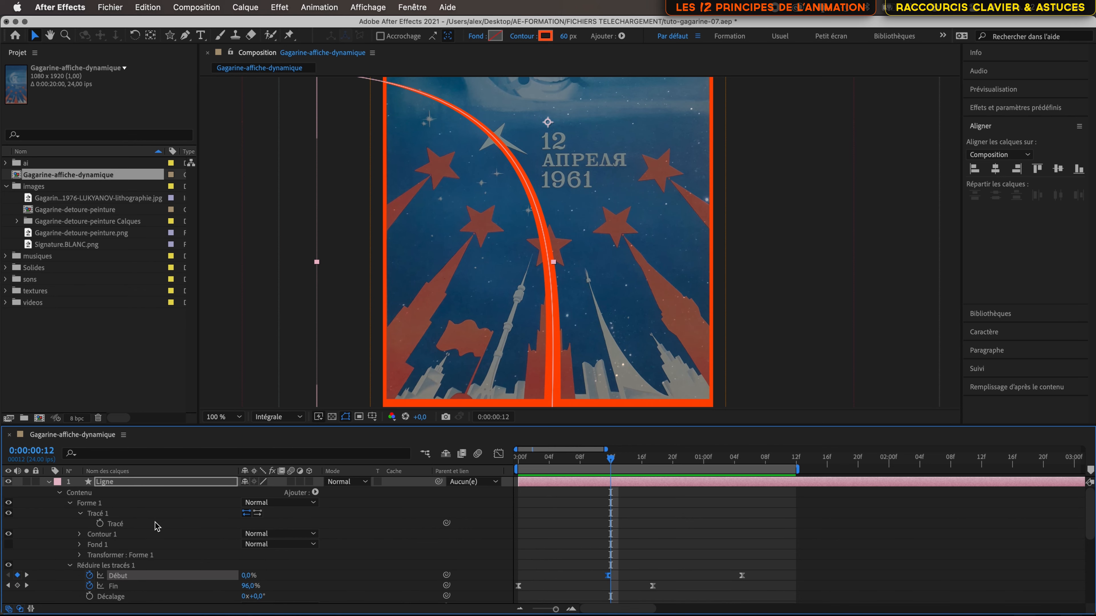
click(80, 535)
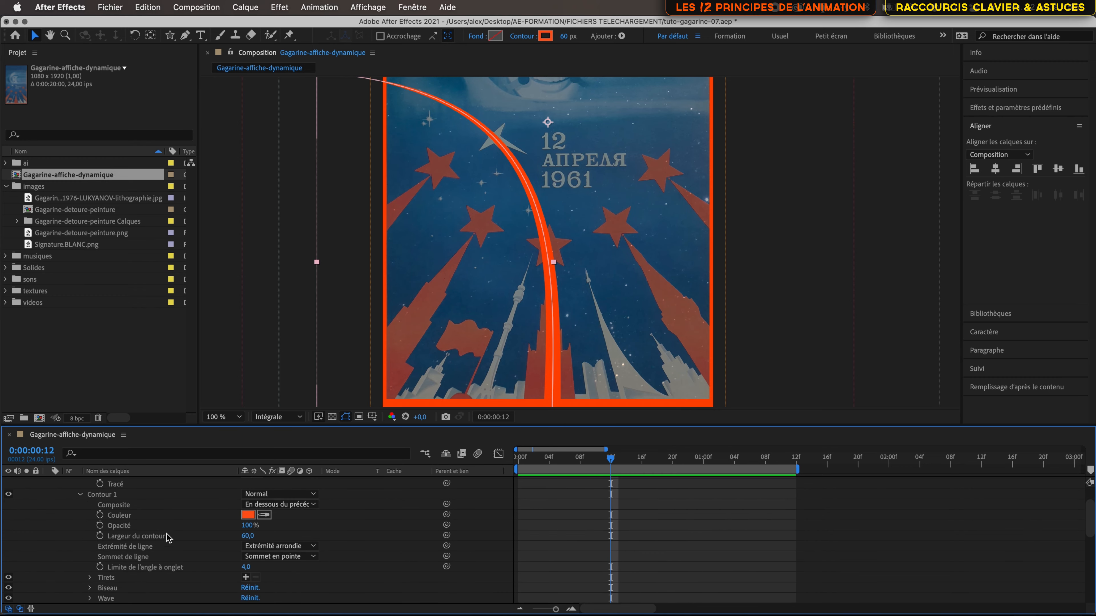
scroll(168, 538, down, 1)
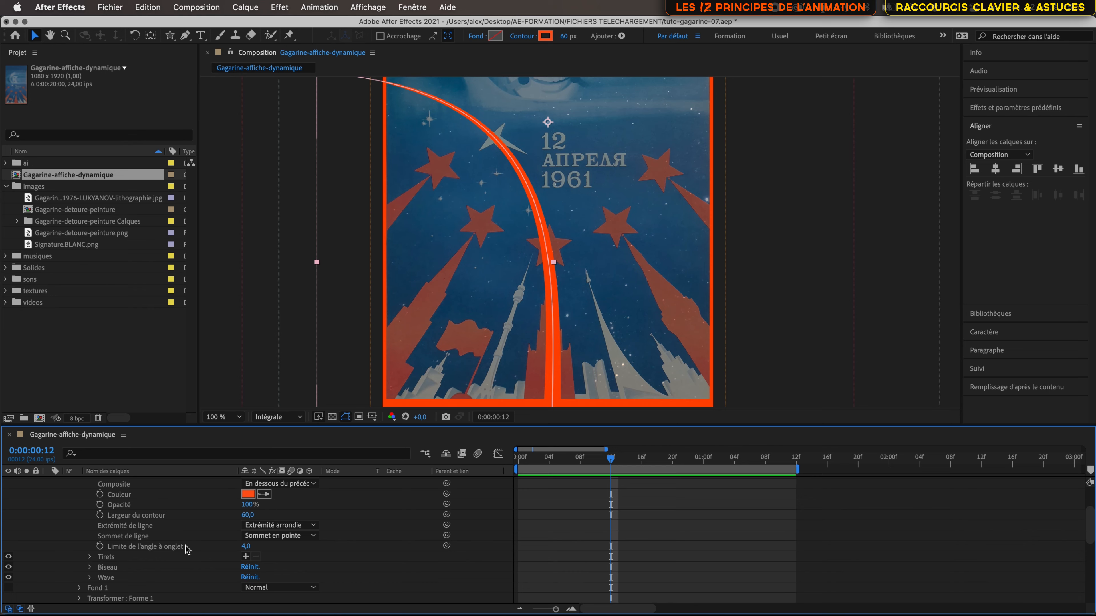
scroll(186, 548, up, 1)
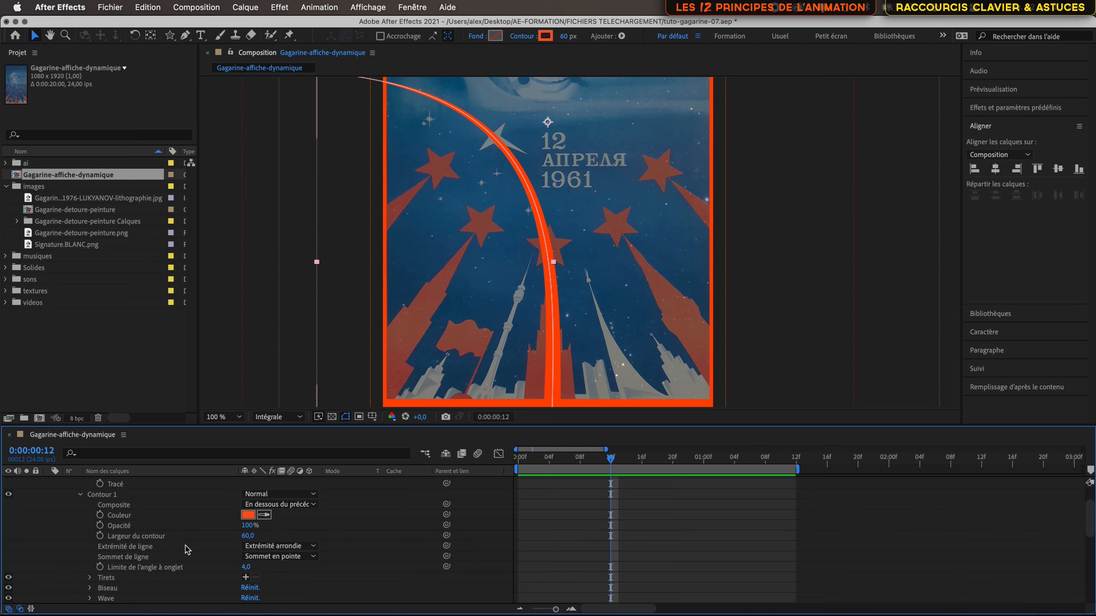
click(100, 536)
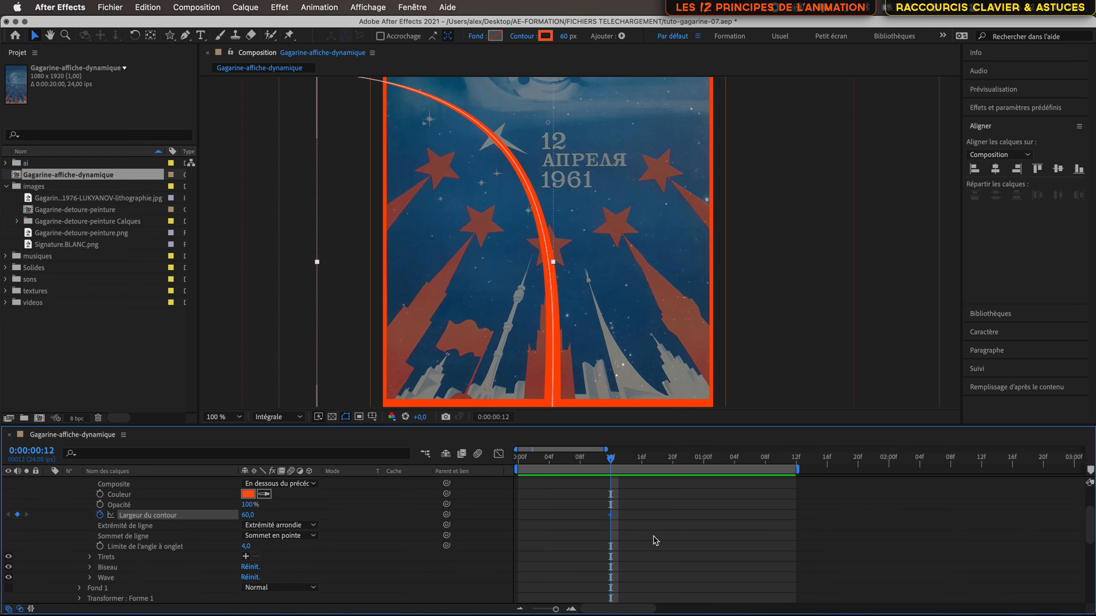
Show only the keyframed properties of the Ligne layer.
scroll(655, 541, down, 1)
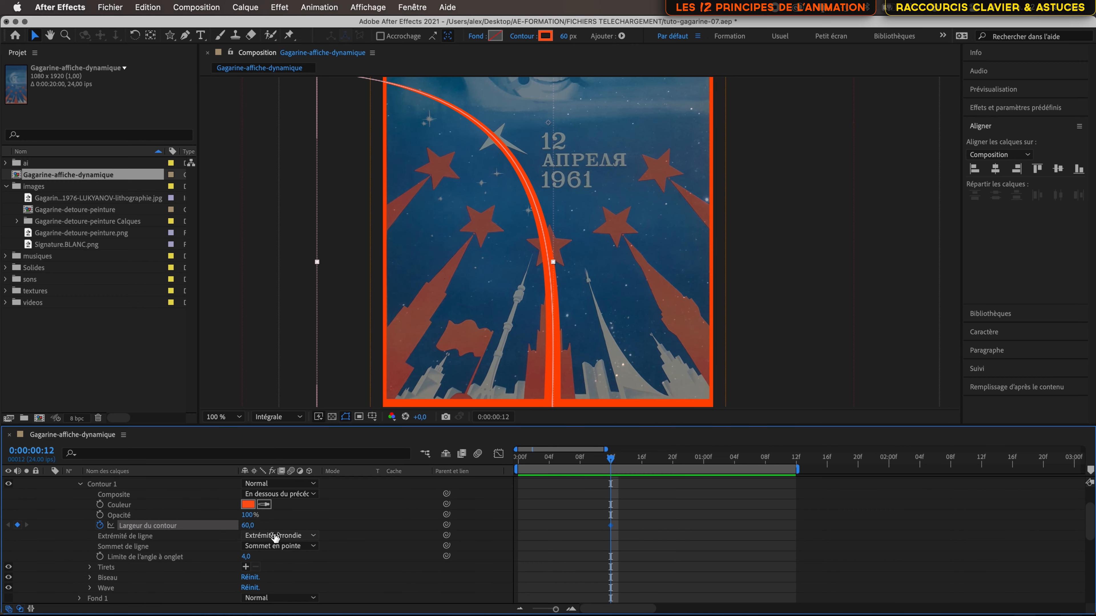
scroll(259, 525, up, 3)
click(147, 481)
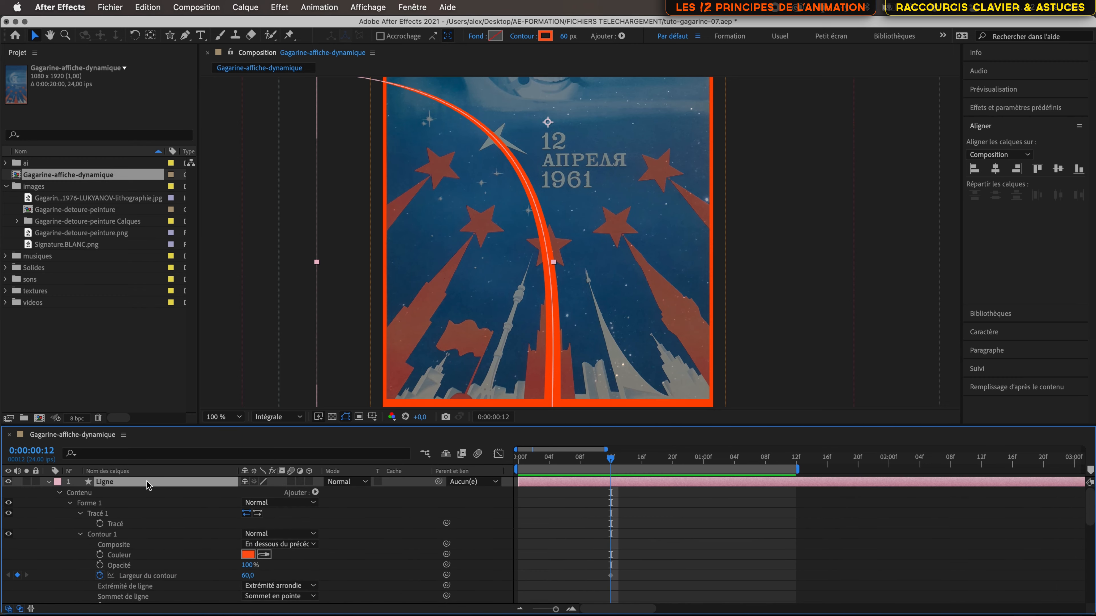
key(u)
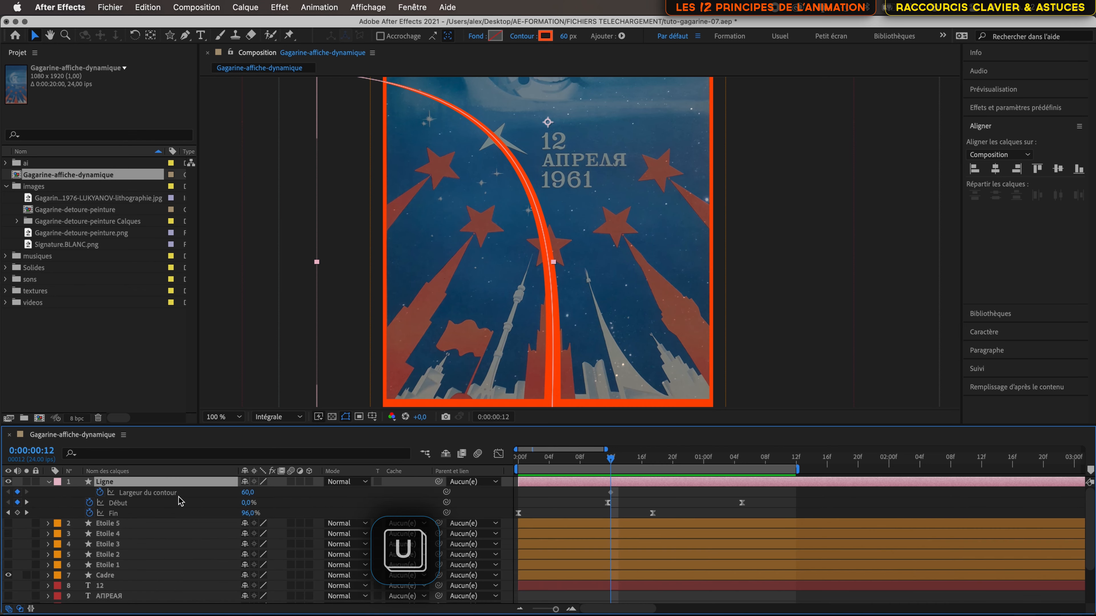
Add a second Largeur du contour keyframe with a width of 30 at 0:00:01:05, aligned with the last Début keyframe.
mouse_move(611, 461)
mouse_down()
mouse_move(742, 476)
mouse_move(718, 475)
mouse_up()
drag(248, 493, 233, 496)
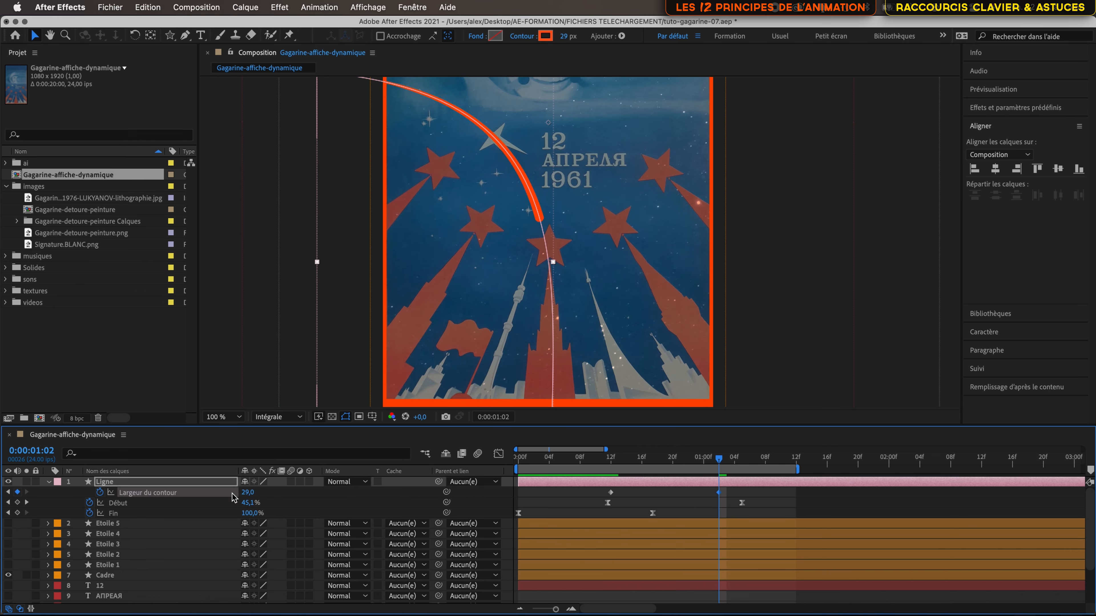
mouse_move(718, 460)
mouse_down()
mouse_move(586, 457)
mouse_move(743, 456)
mouse_up()
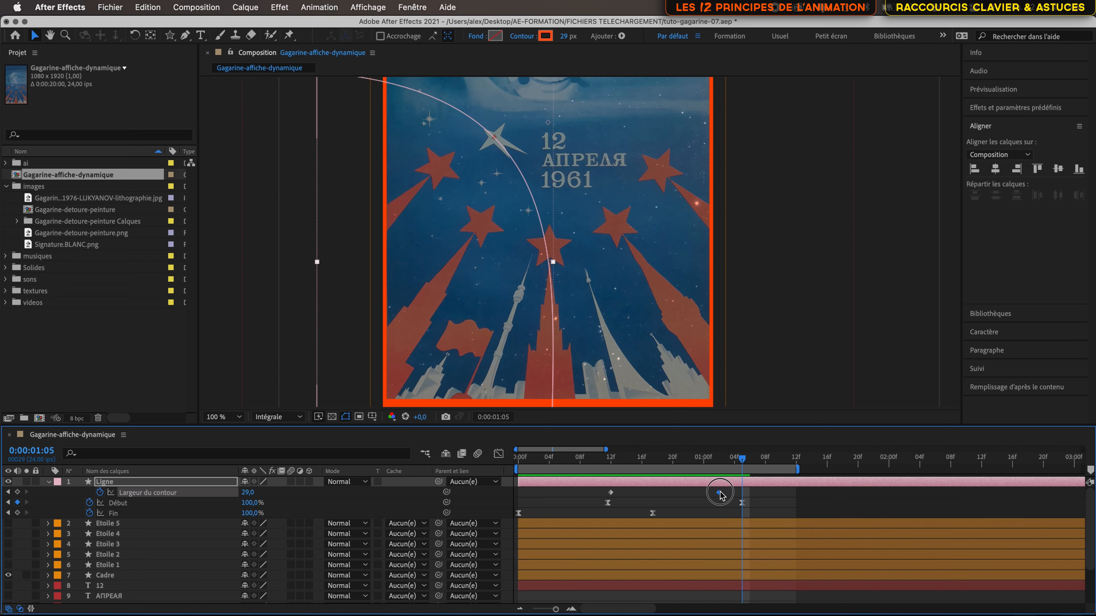
drag(720, 493, 748, 491)
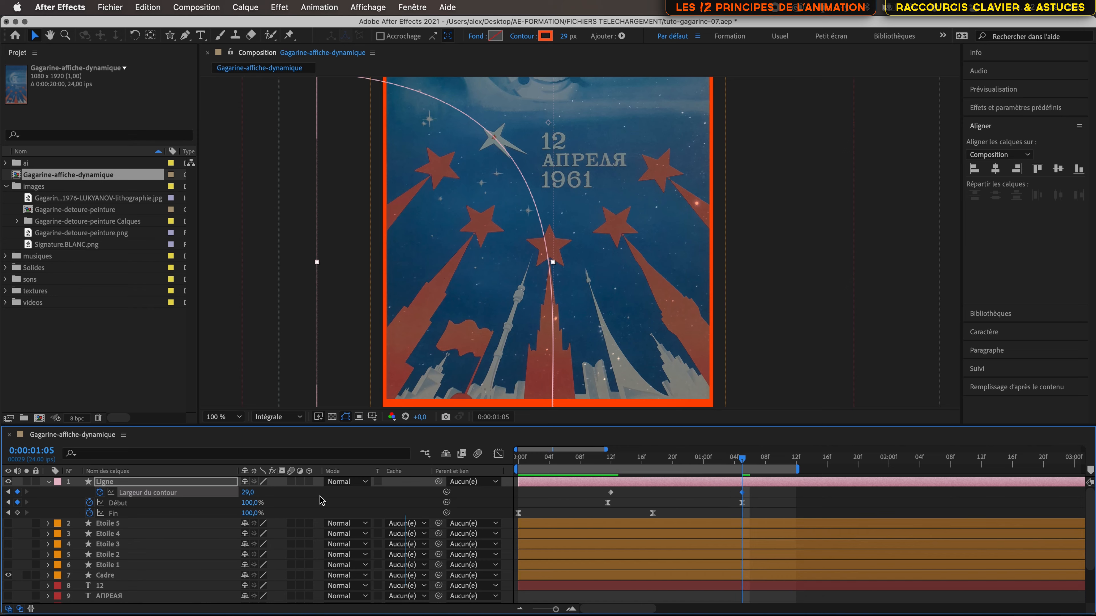
key(Return)
click(248, 492)
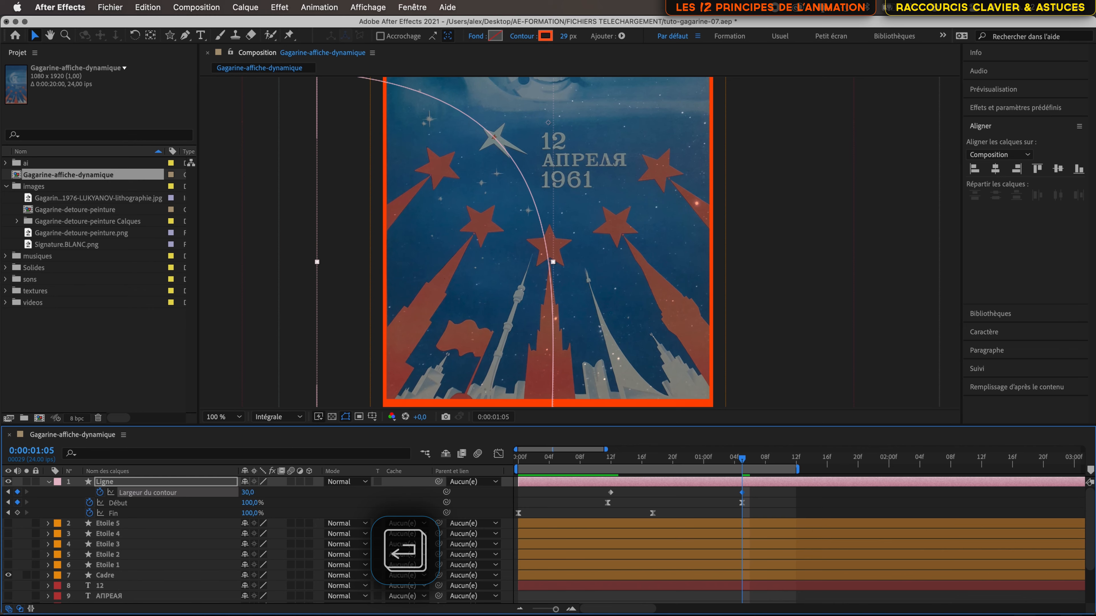
Apply Easy Ease to both Largeur du contour keyframes.
mouse_move(748, 460)
mouse_down()
mouse_move(600, 461)
mouse_move(640, 461)
mouse_move(610, 470)
mouse_up()
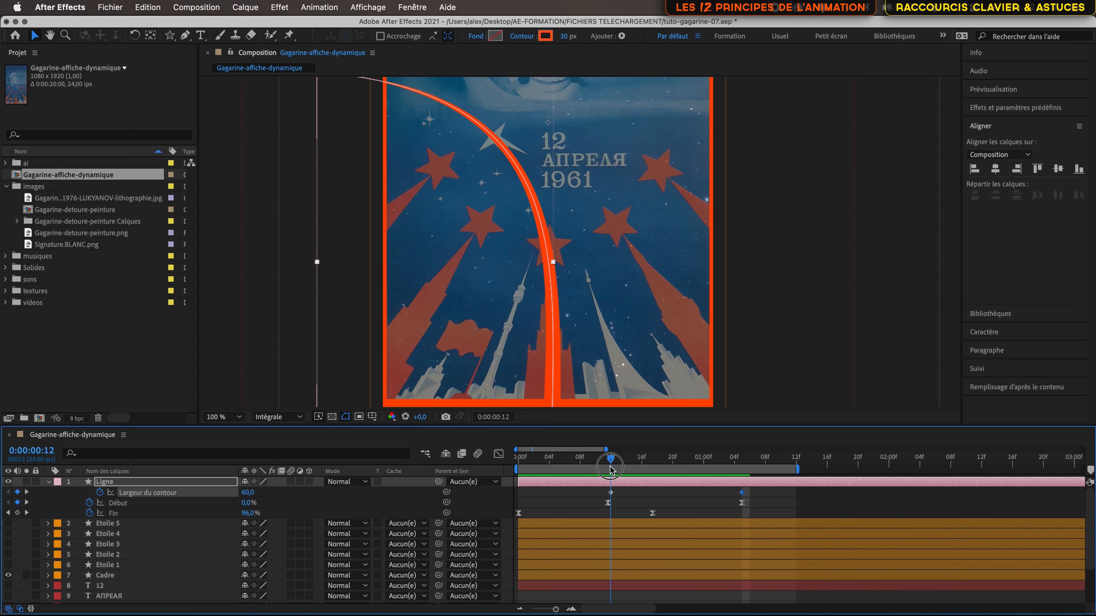
click(611, 492)
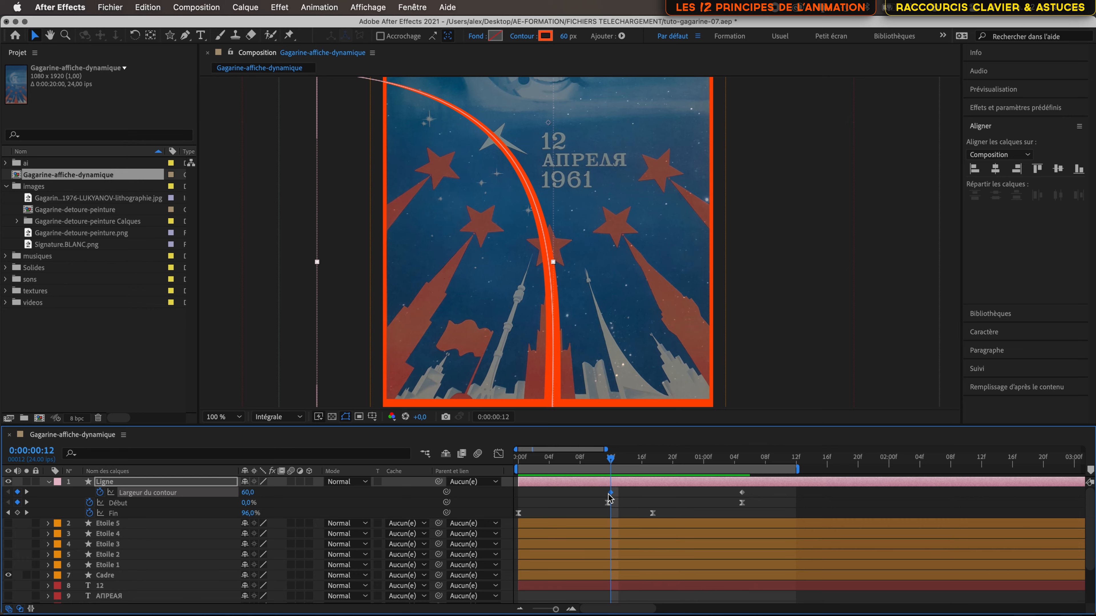
drag(752, 487, 611, 495)
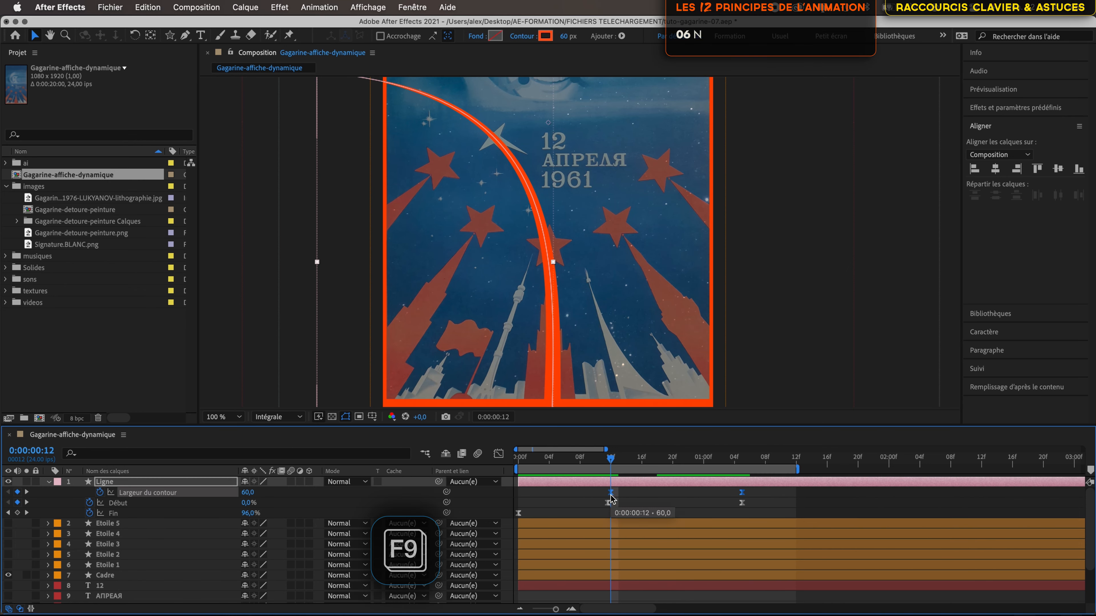
Reshape the Largeur du contour speed curve for a slow start and fast finish by lengthening the frame 12 keyframe's outgoing handle.
click(633, 490)
click(612, 493)
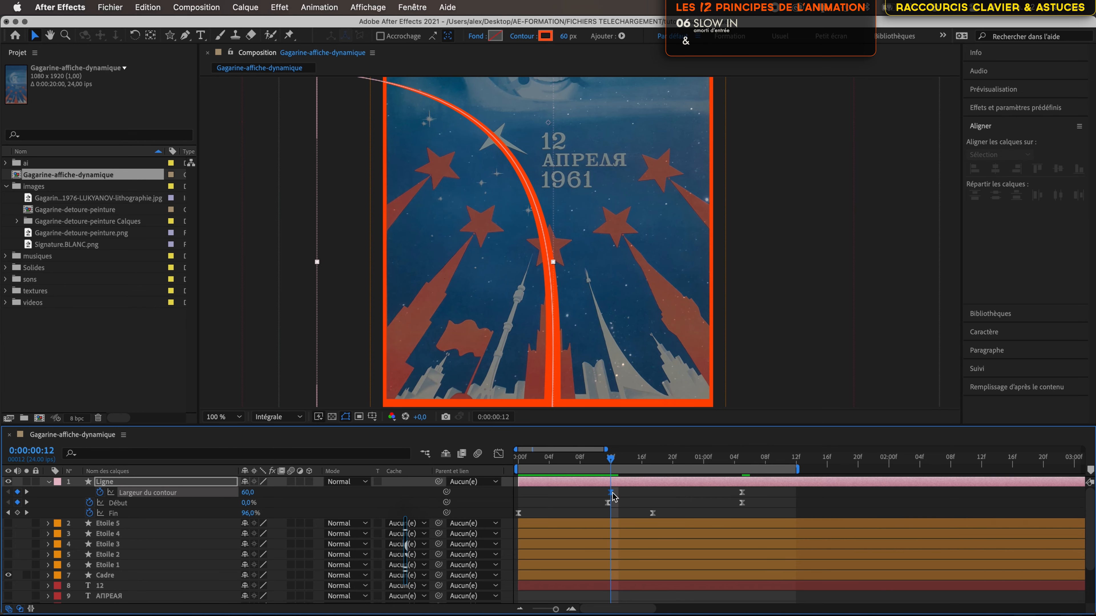
key(shift+F3)
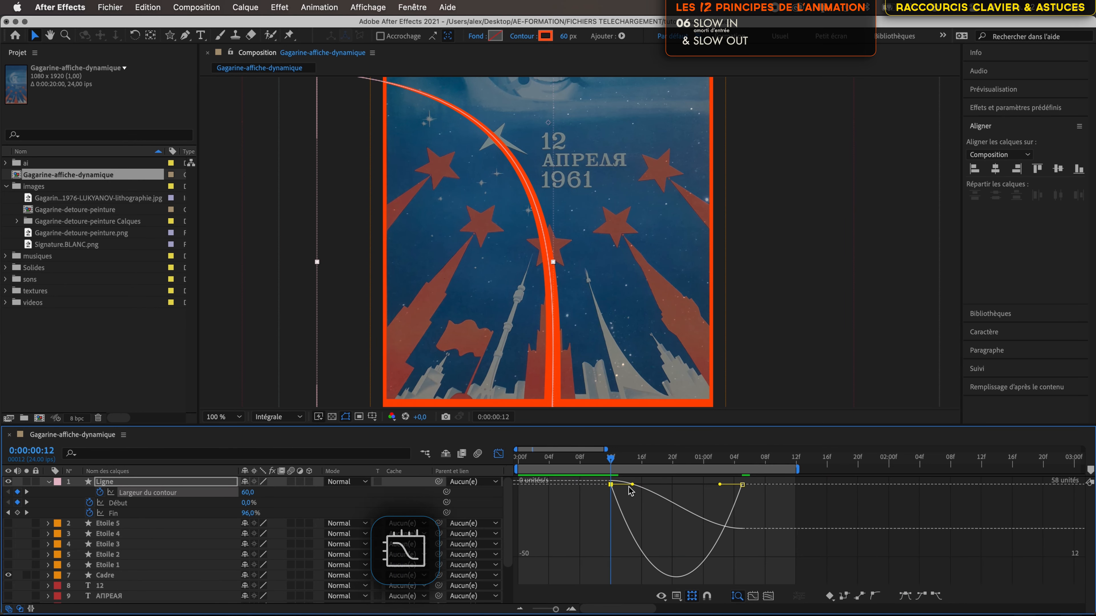
drag(633, 485, 685, 483)
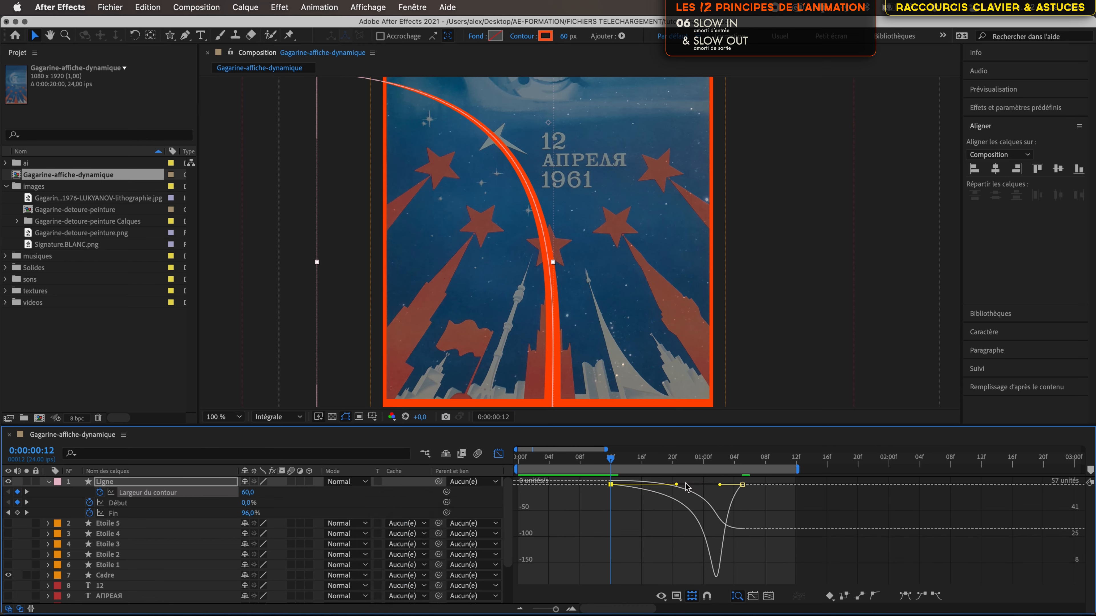
Preview the line animation with its changing width, save the project and return to frame 0.
key(space)
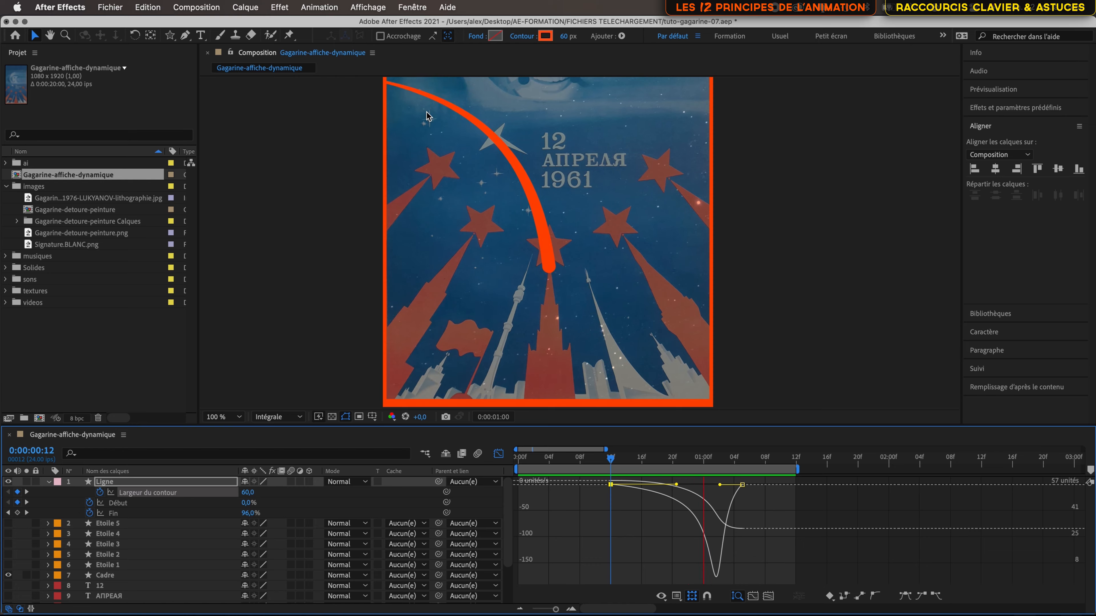
key(super+s)
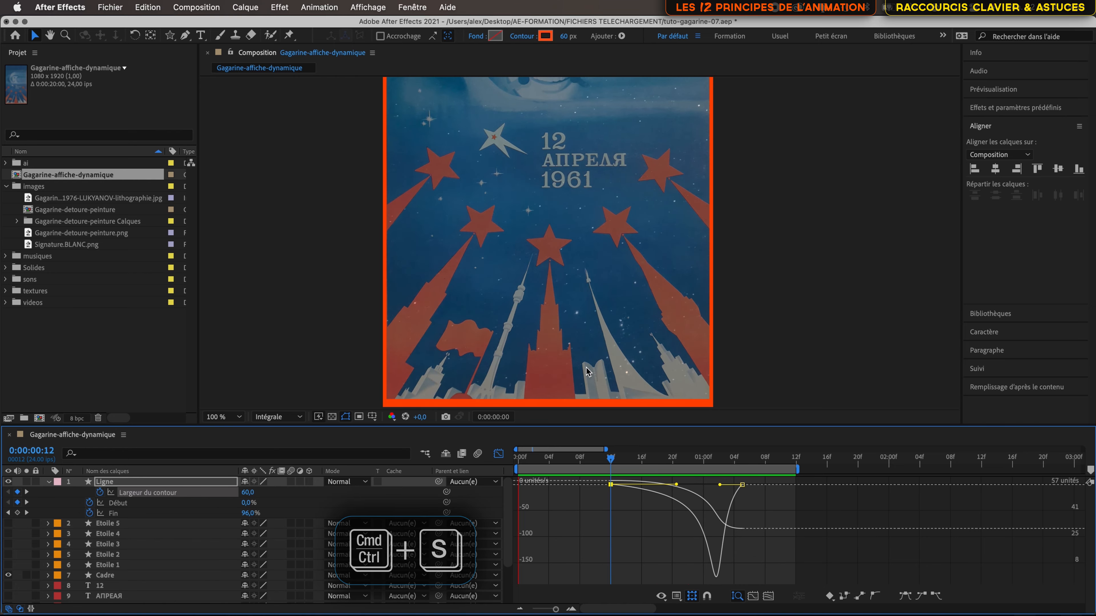
drag(611, 460, 504, 461)
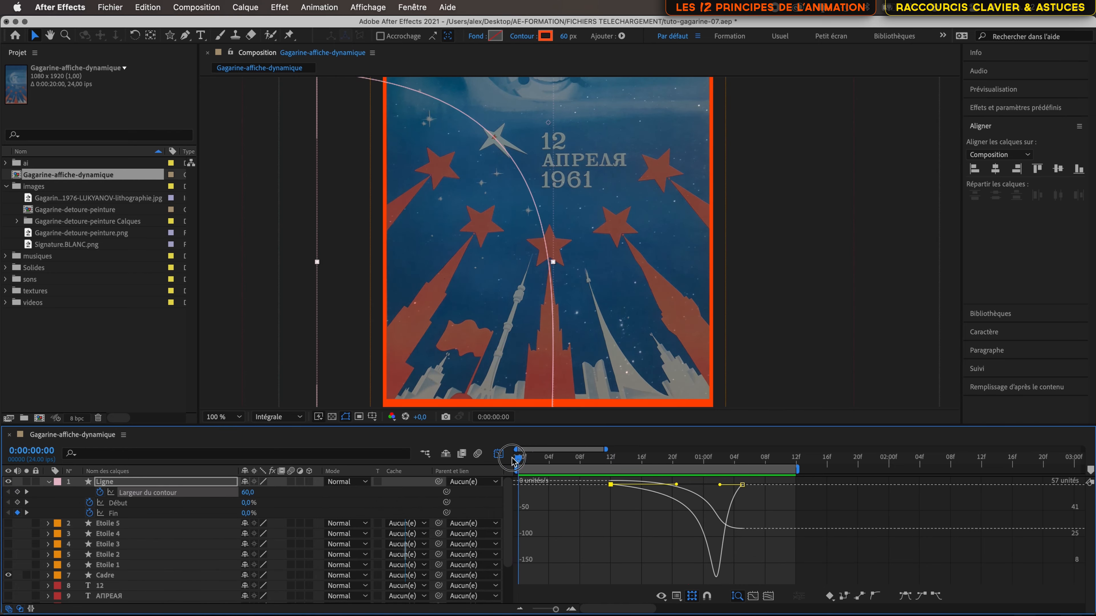